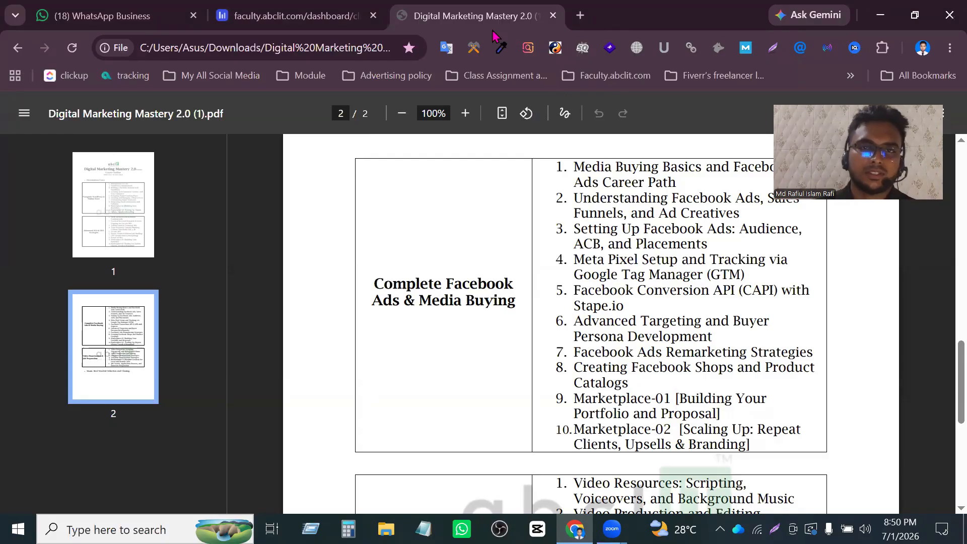
Open Meta Ads Manager in a new browser tab and dismiss the payment method notice.
left_click(580, 16)
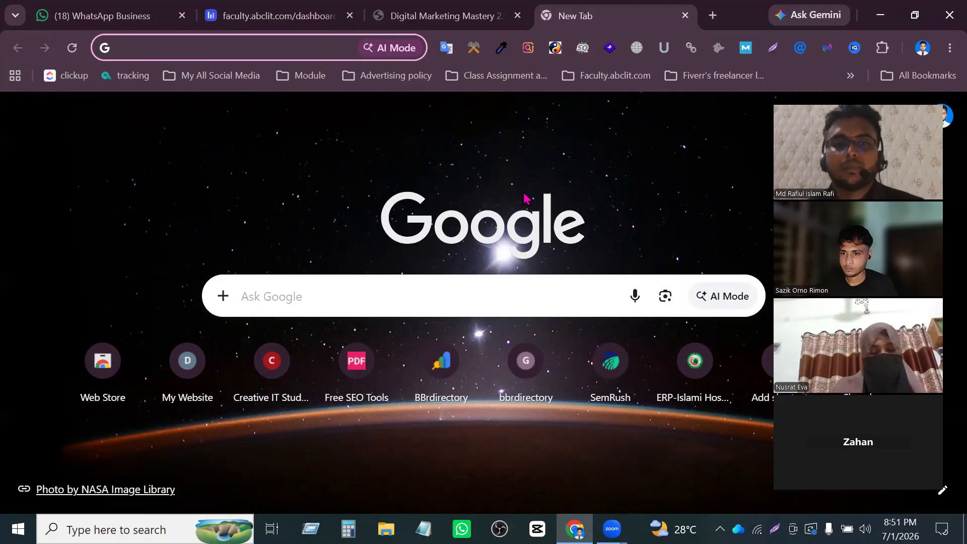
left_click(324, 47)
left_click(569, 194)
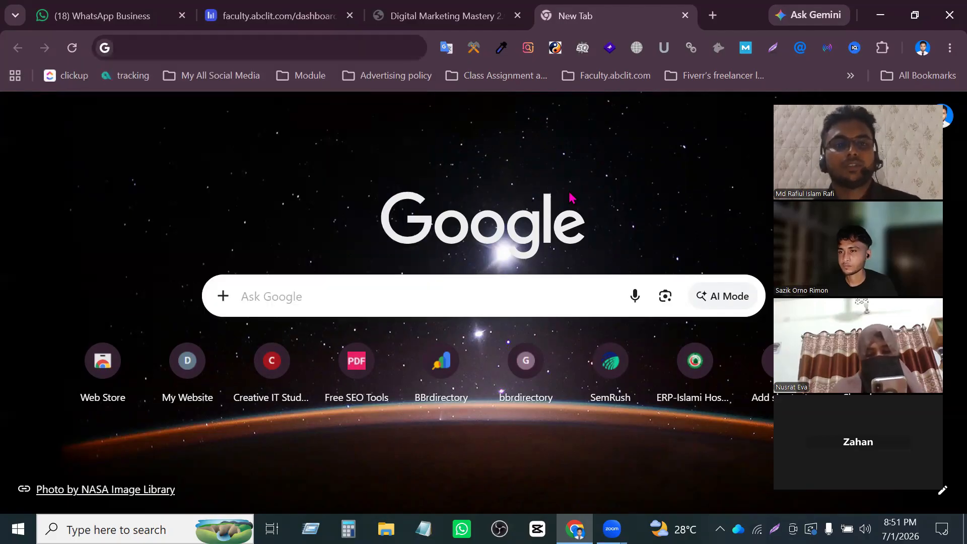
left_click(324, 47)
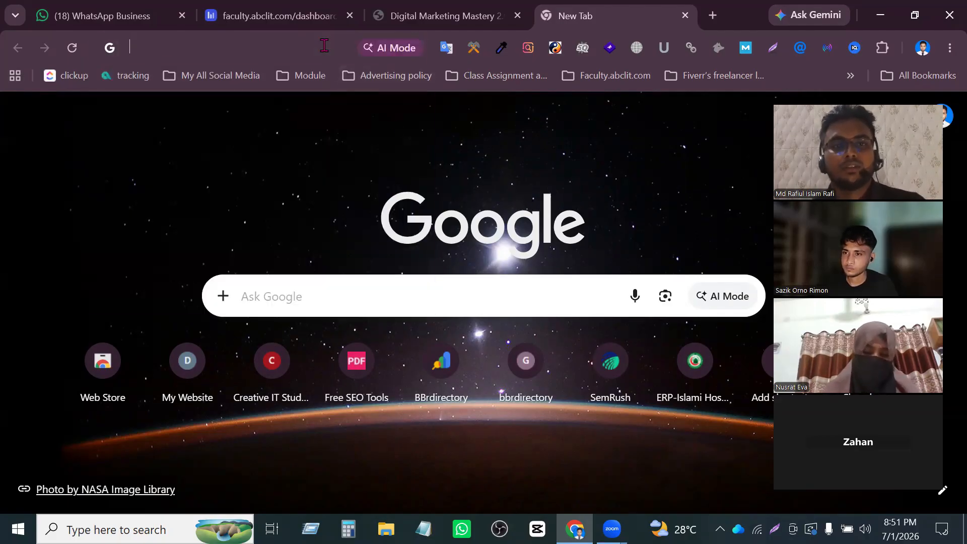
type("ads")
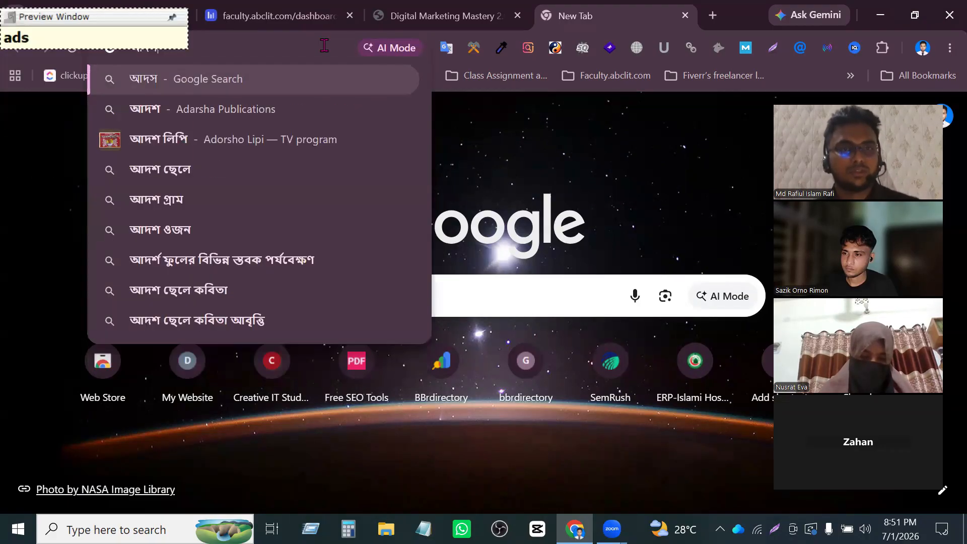
key("F12")
key("ctrl+a")
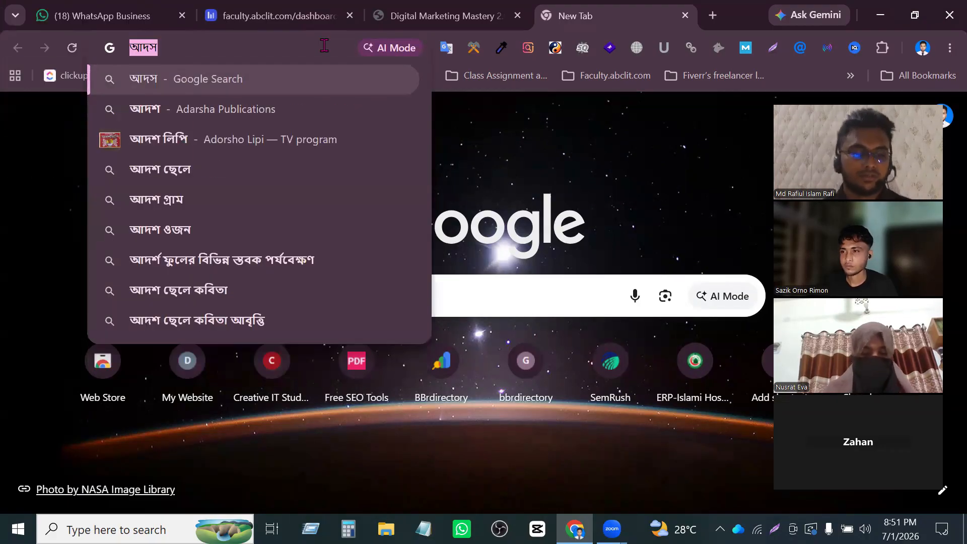
type("ads")
key("Return")
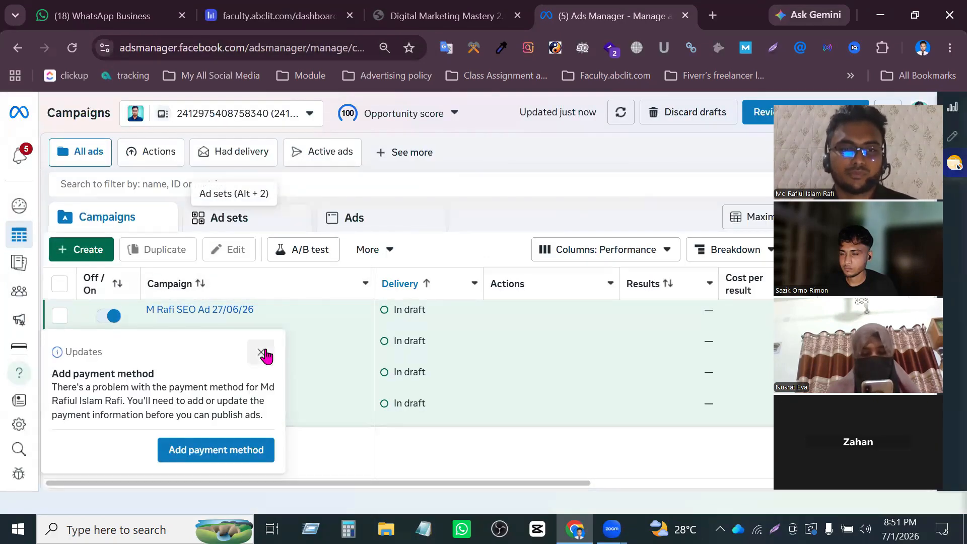
left_click(260, 350)
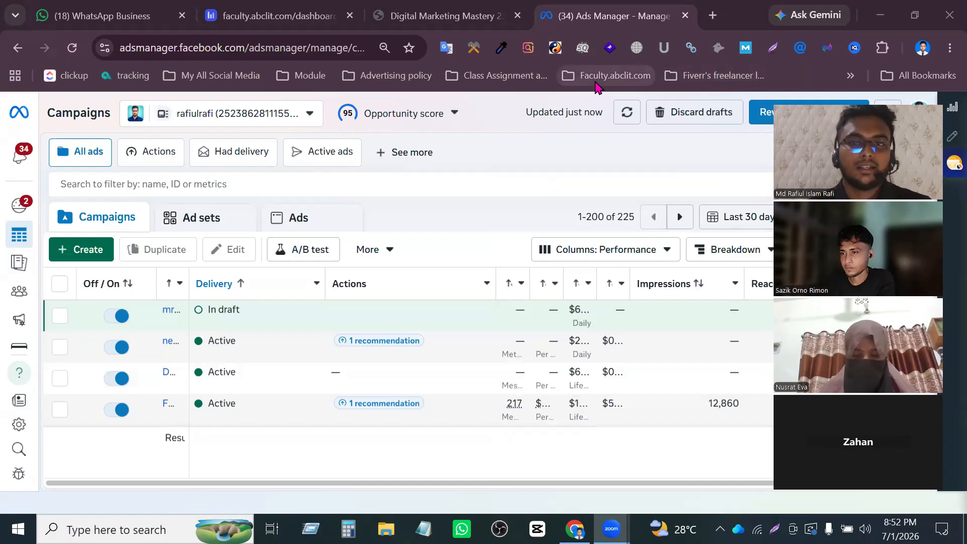
Create a new campaign with the Sales objective.
left_click(80, 250)
scroll(361, 312, "down", 3)
left_click(360, 310)
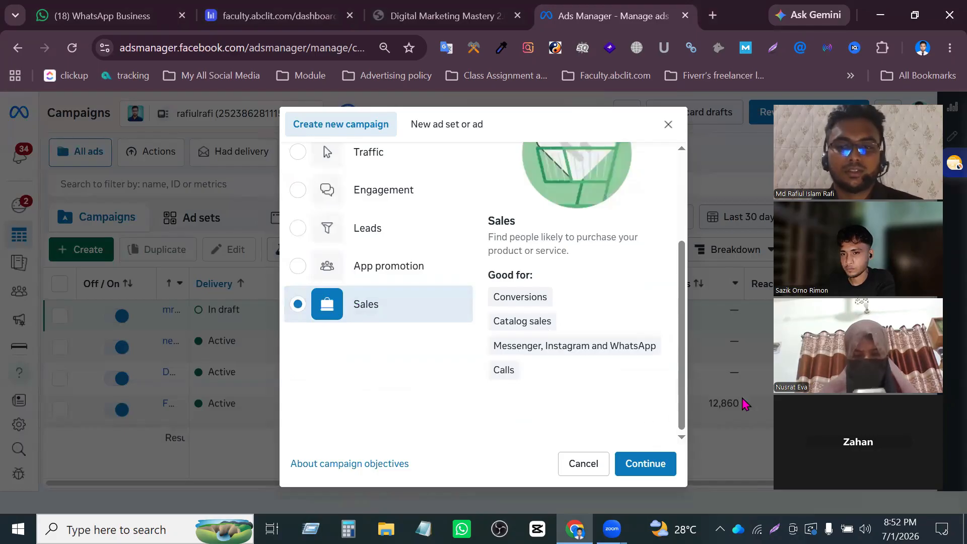
left_click(660, 464)
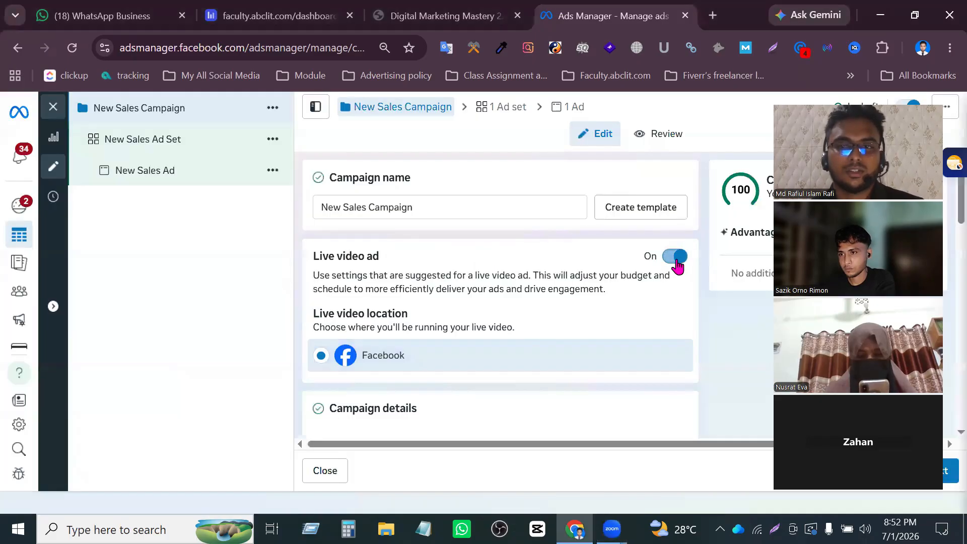
Turn off the Live video ad option and look through the remaining campaign settings.
left_click(675, 256)
scroll(537, 326, "down", 5)
scroll(538, 325, "down", 4)
scroll(536, 318, "up", 13)
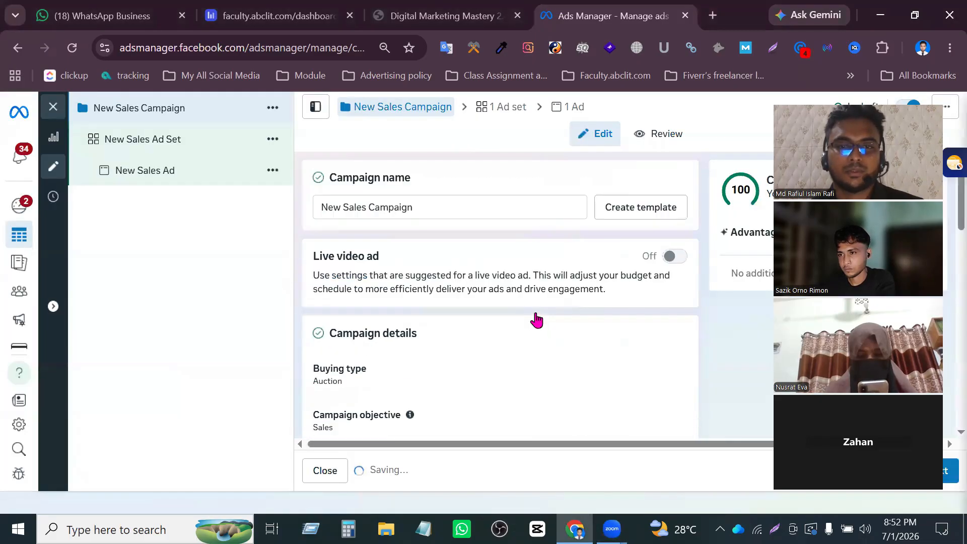
scroll(536, 318, "down", 14)
scroll(534, 316, "up", 14)
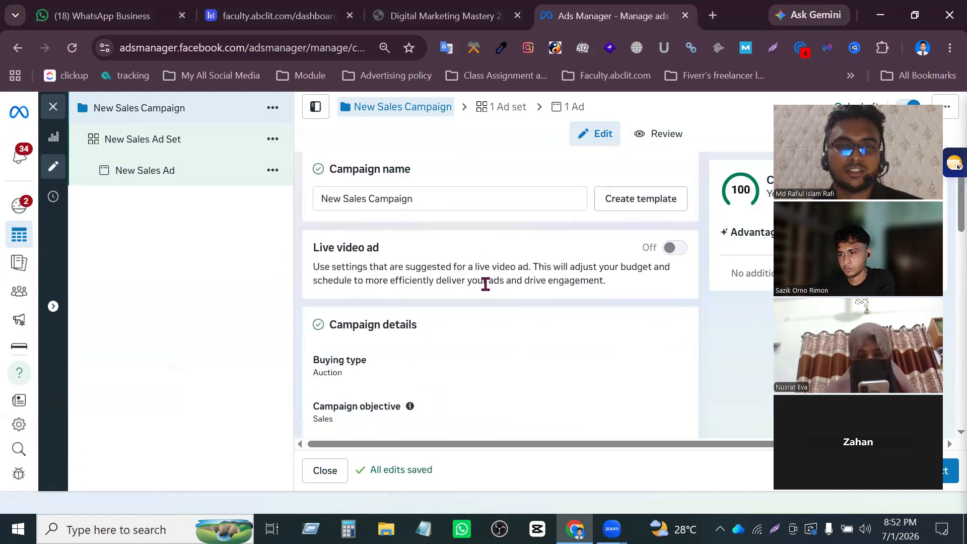
Rename the campaign as "product sales campaign".
triple_click(431, 207)
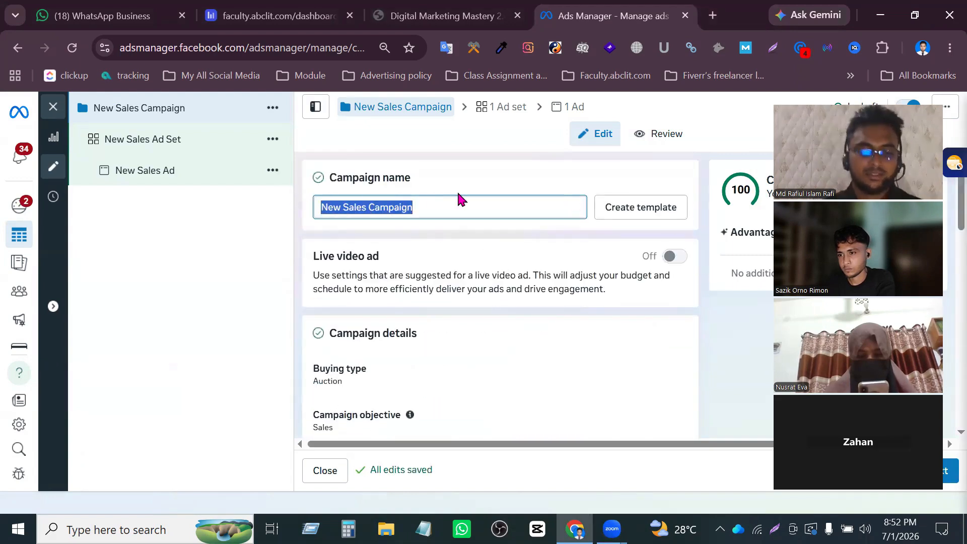
type("new sale")
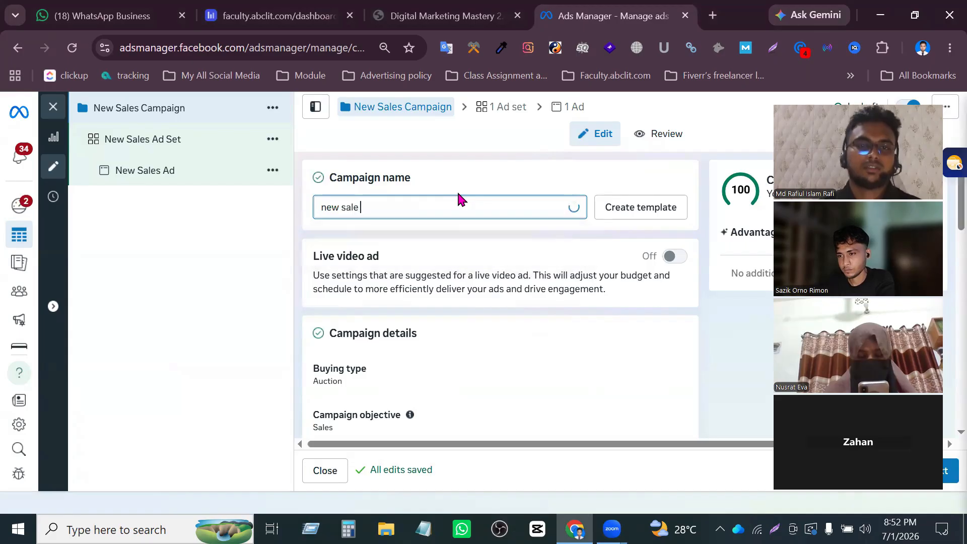
type("s")
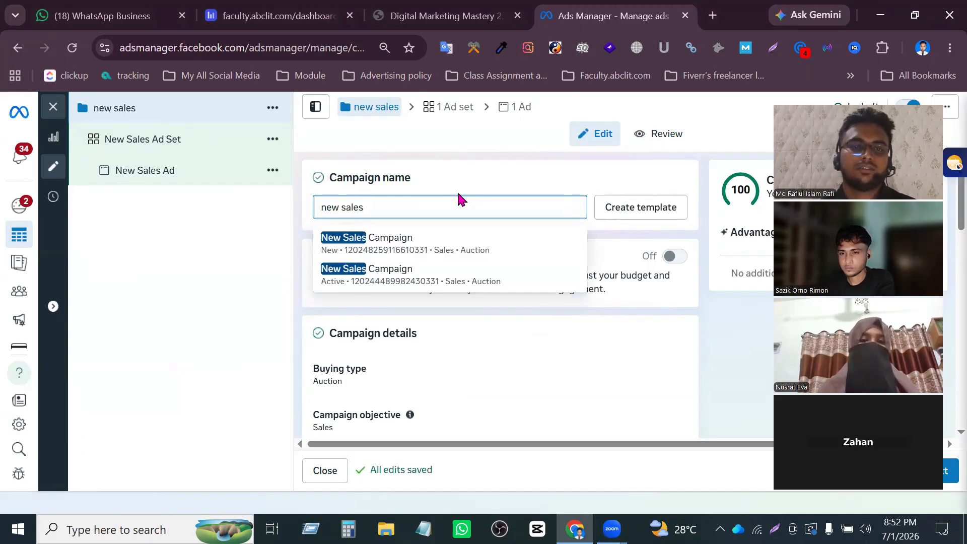
key("ctrl+a")
type("pro")
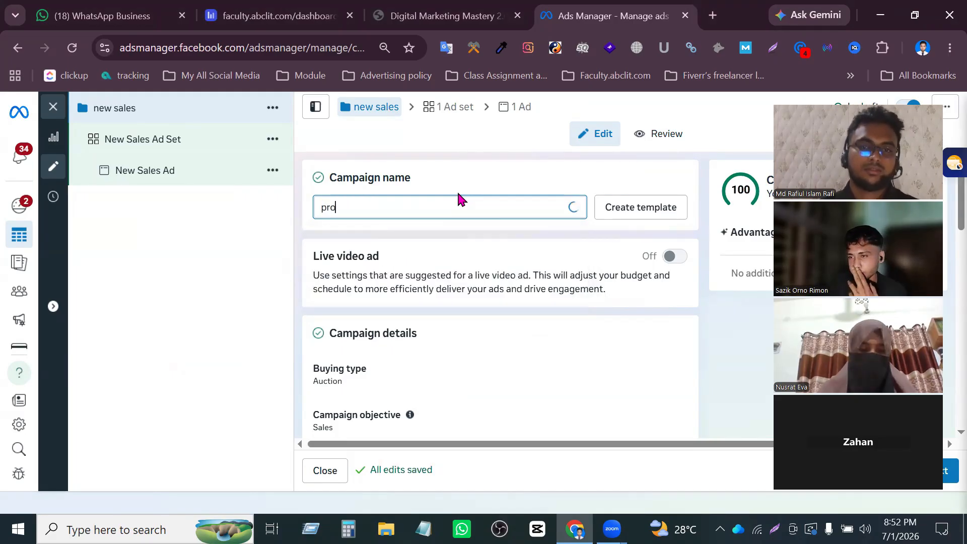
type("duct sa")
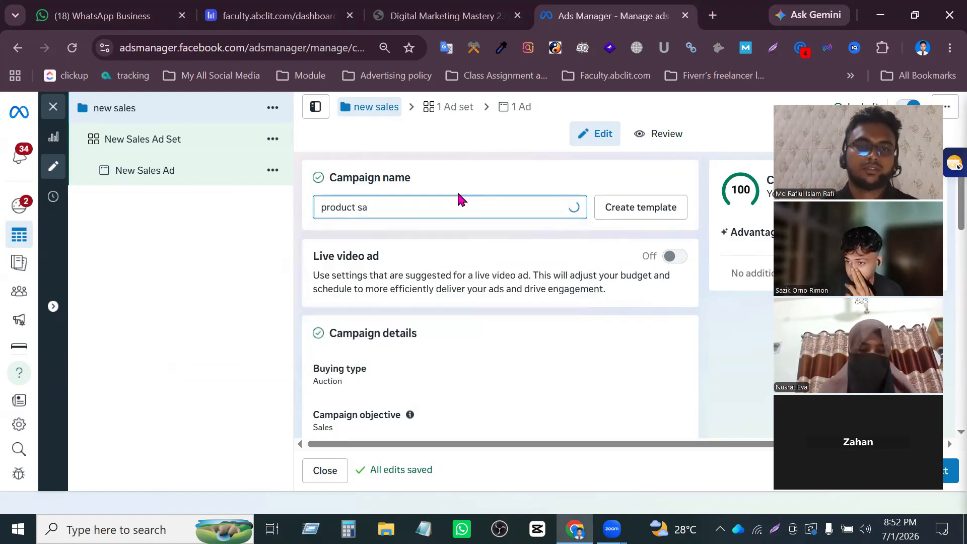
type("les campa")
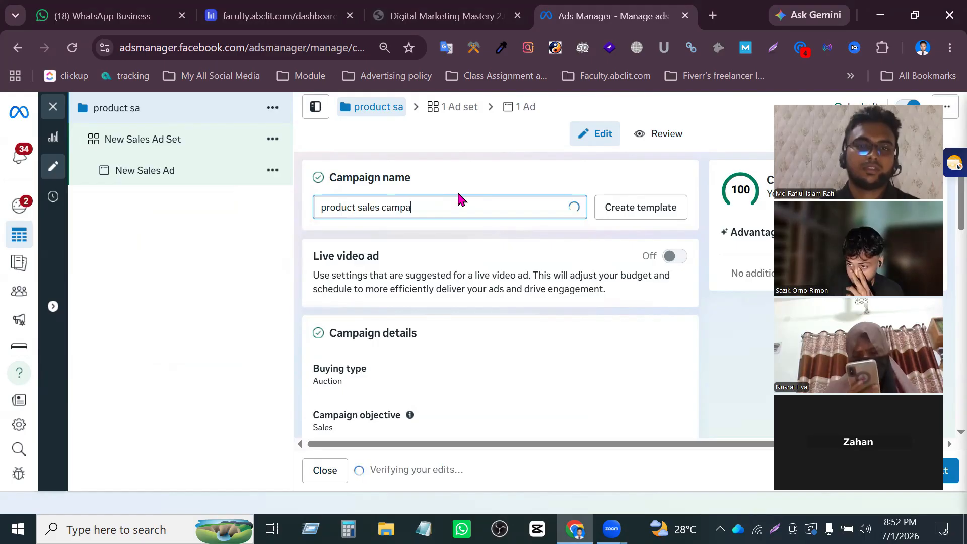
type("ign")
key("ctrl+a")
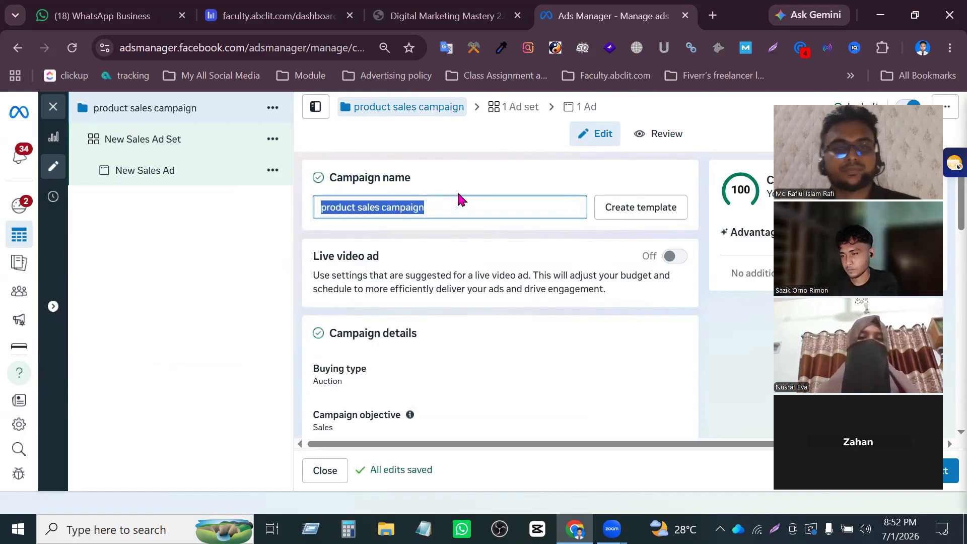
Set the campaign's lifetime budget to $50.
scroll(464, 205, "down", 10)
scroll(468, 240, "up", 6)
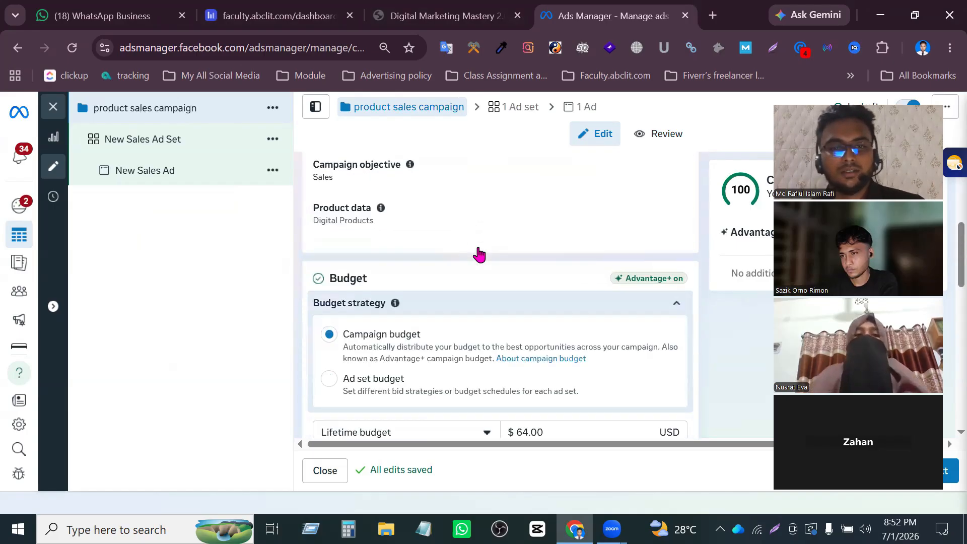
scroll(479, 254, "down", 2)
left_click(406, 106)
scroll(440, 274, "down", 3)
scroll(439, 302, "down", 4)
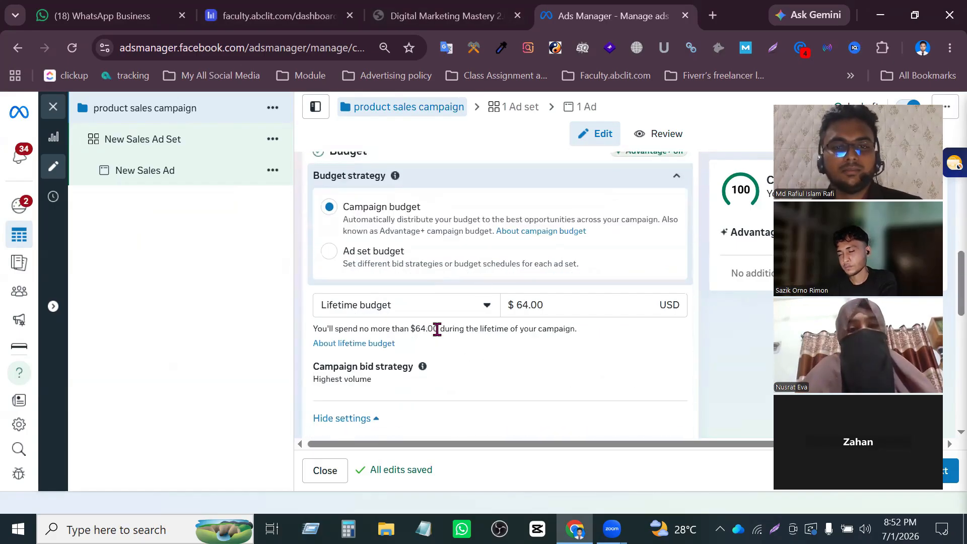
left_click(467, 302)
left_click(470, 302)
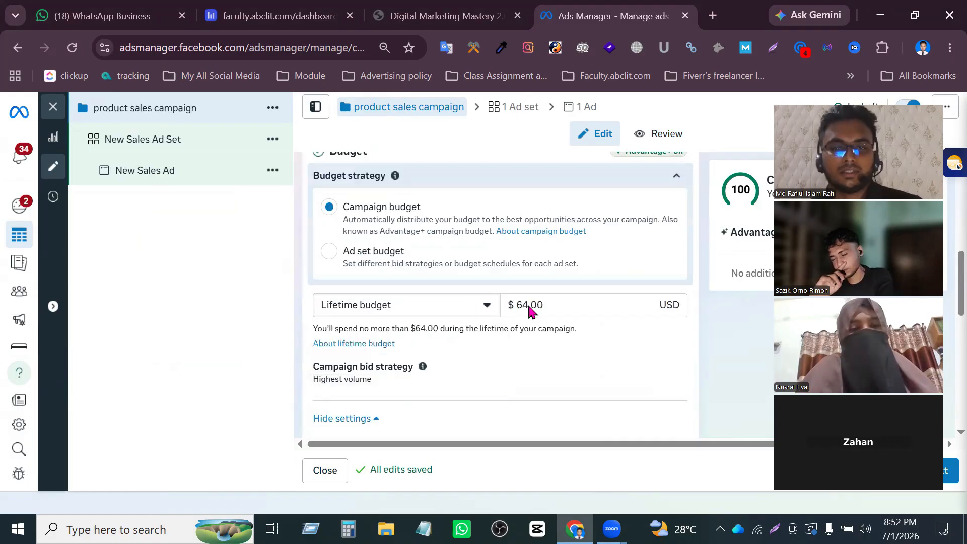
left_click_drag(545, 304, 386, 305)
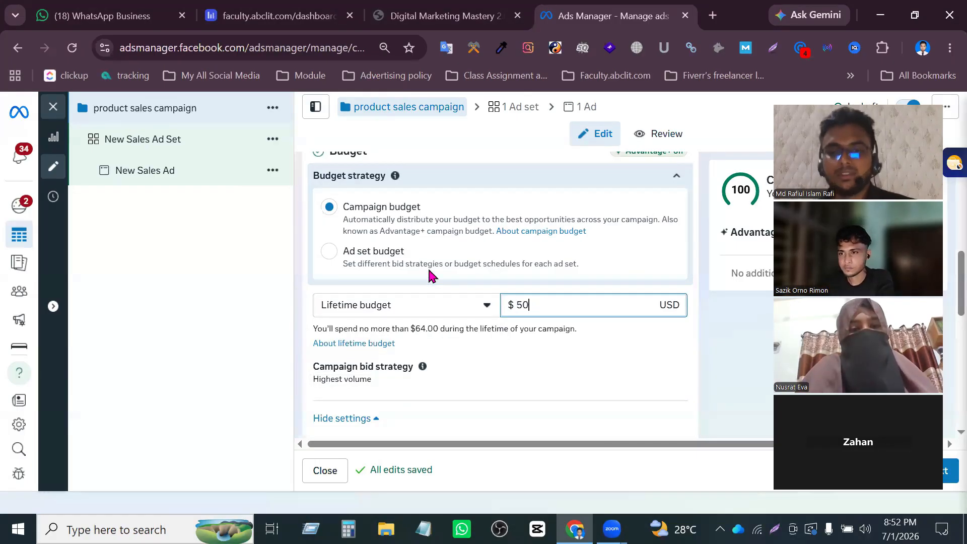
left_click(718, 312)
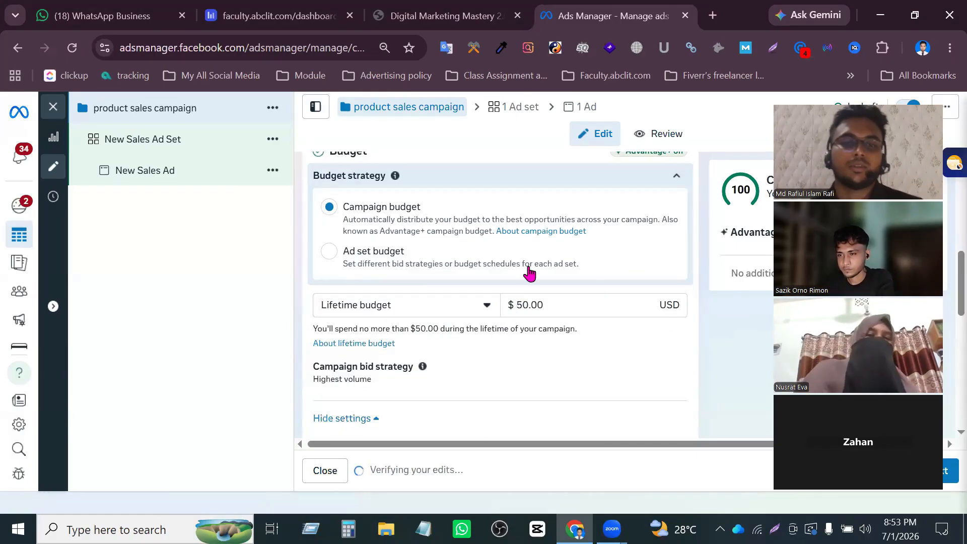
Move on to the ad set and set its conversion location to Message destinations.
scroll(528, 269, "down", 10)
scroll(526, 269, "up", 17)
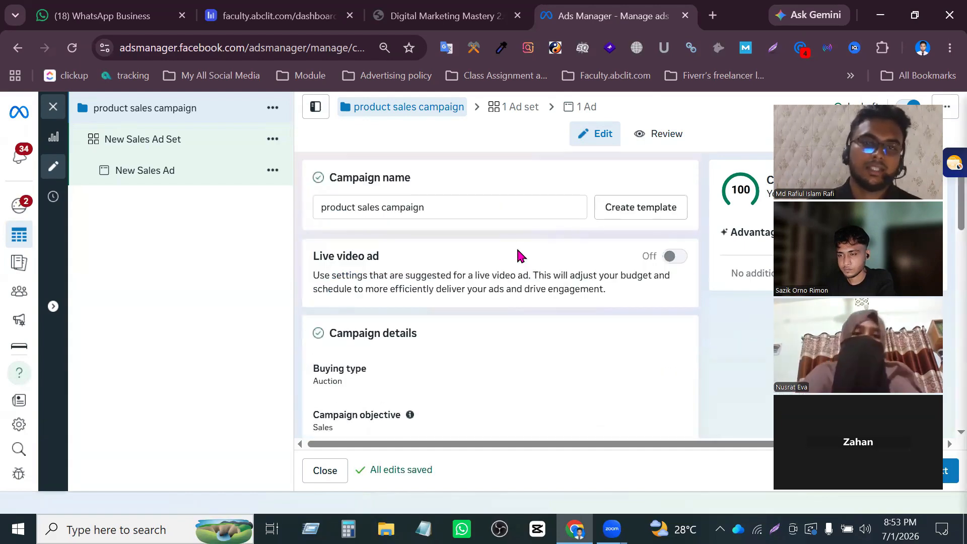
scroll(519, 255, "down", 15)
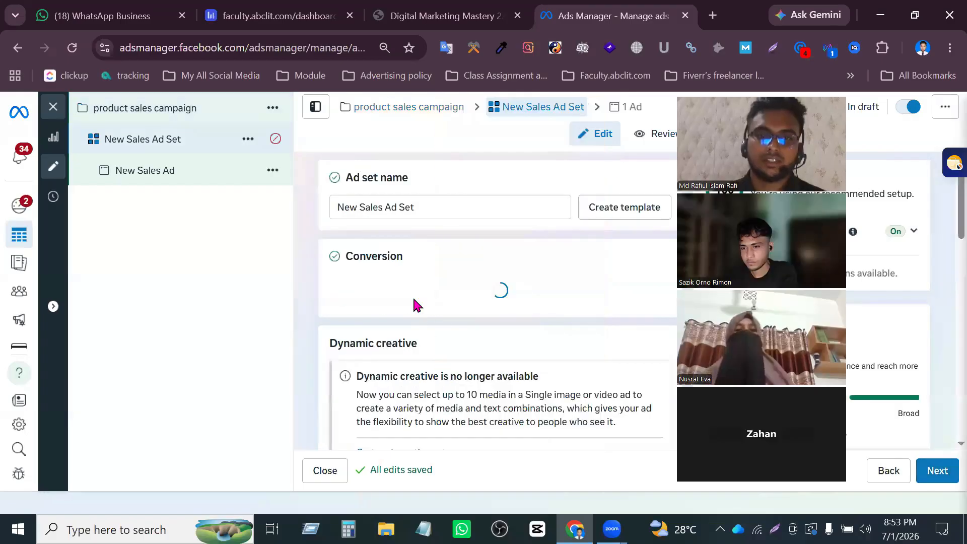
scroll(418, 302, "down", 5)
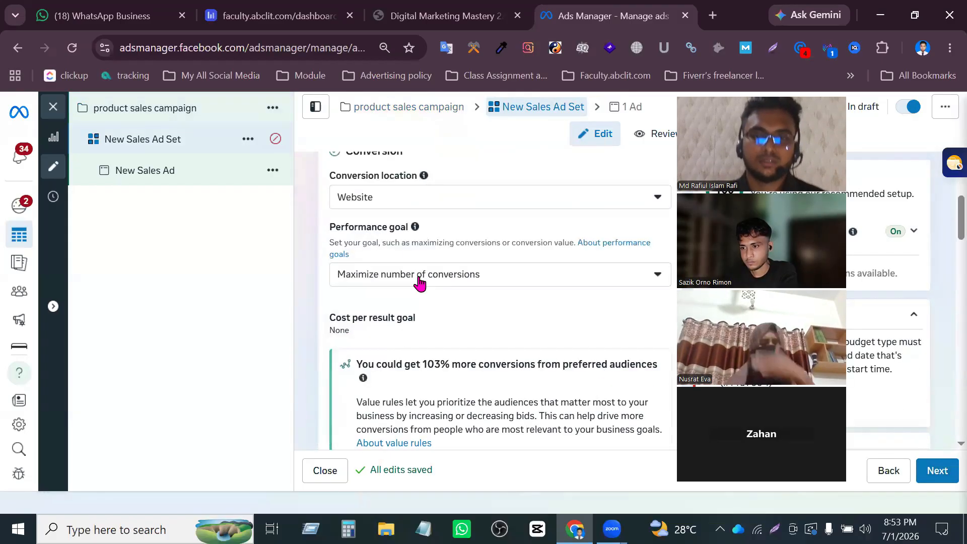
left_click(410, 202)
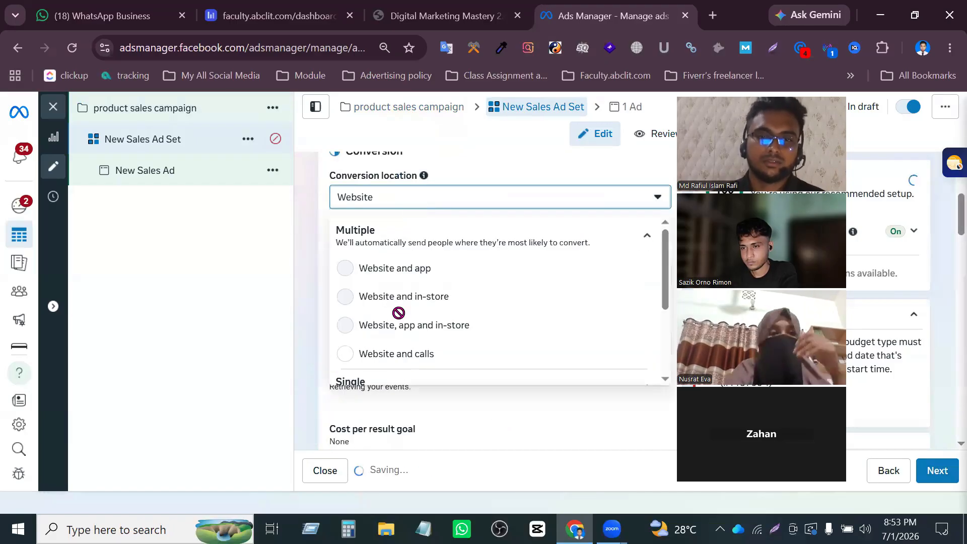
scroll(399, 313, "down", 3)
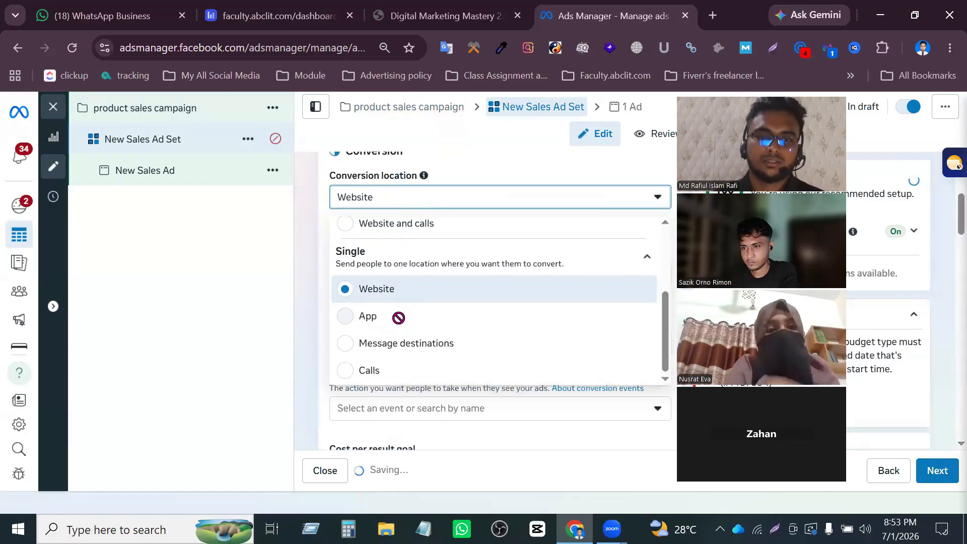
left_click(402, 344)
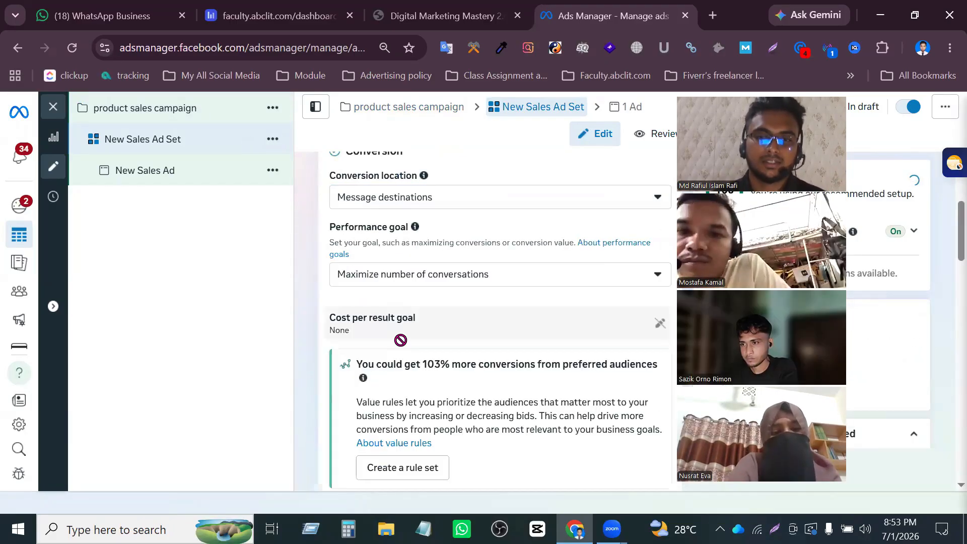
Examine the multiple and single conversion location options available for the ad set.
left_click(431, 199)
scroll(425, 262, "down", 3)
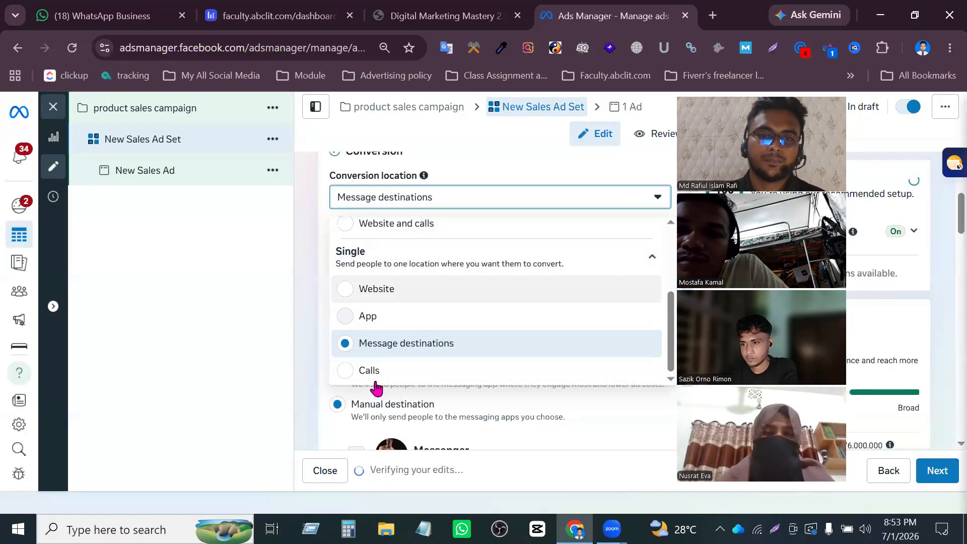
scroll(448, 307, "up", 3)
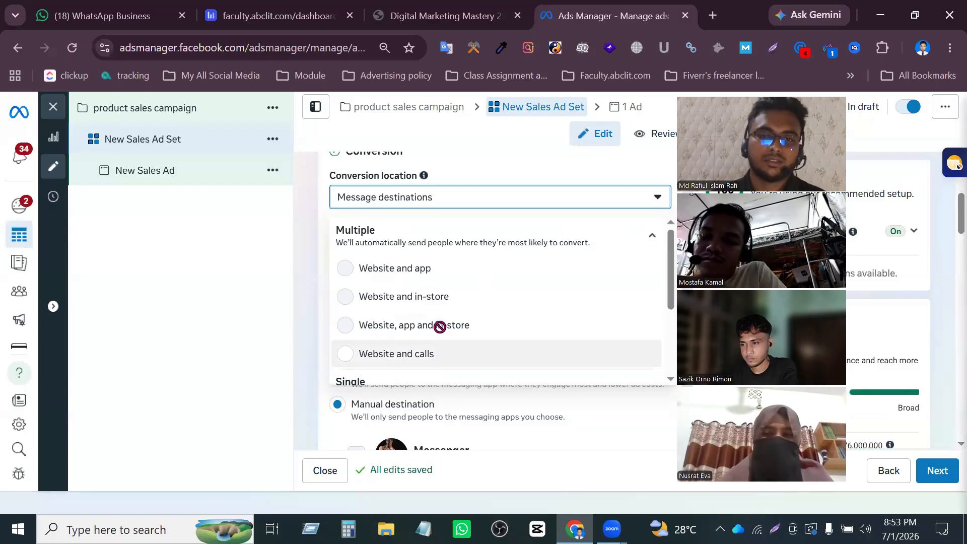
scroll(456, 315, "down", 3)
scroll(423, 252, "up", 3)
scroll(418, 267, "down", 2)
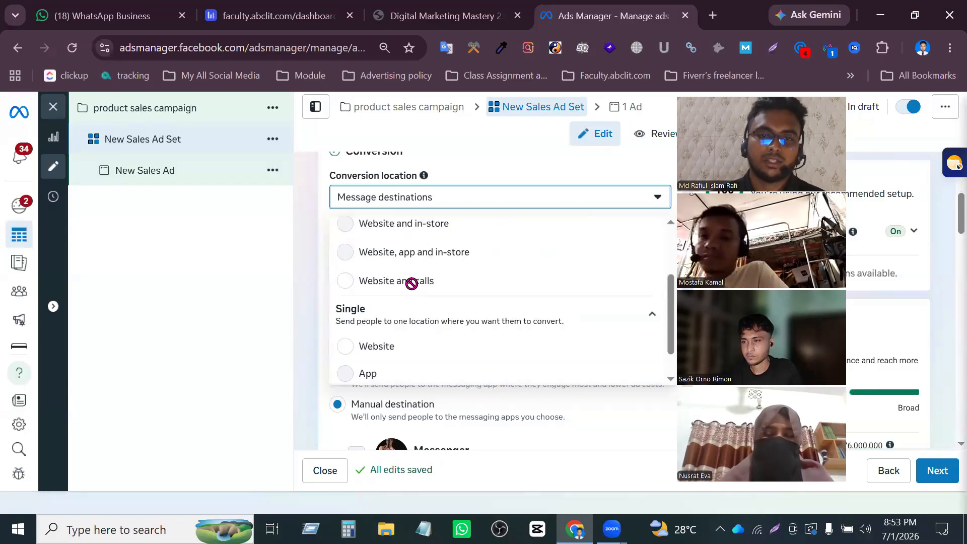
scroll(393, 237, "up", 2)
scroll(449, 282, "down", 3)
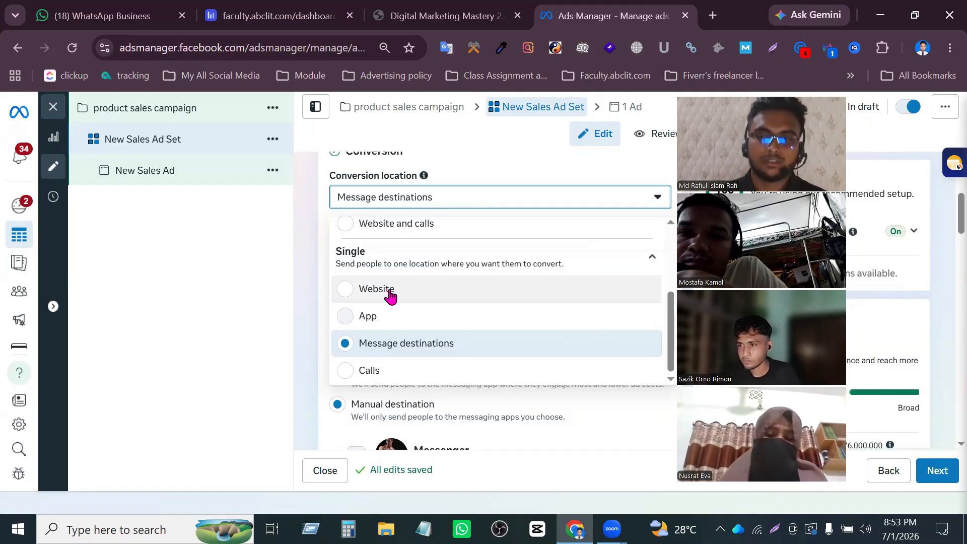
scroll(390, 296, "up", 4)
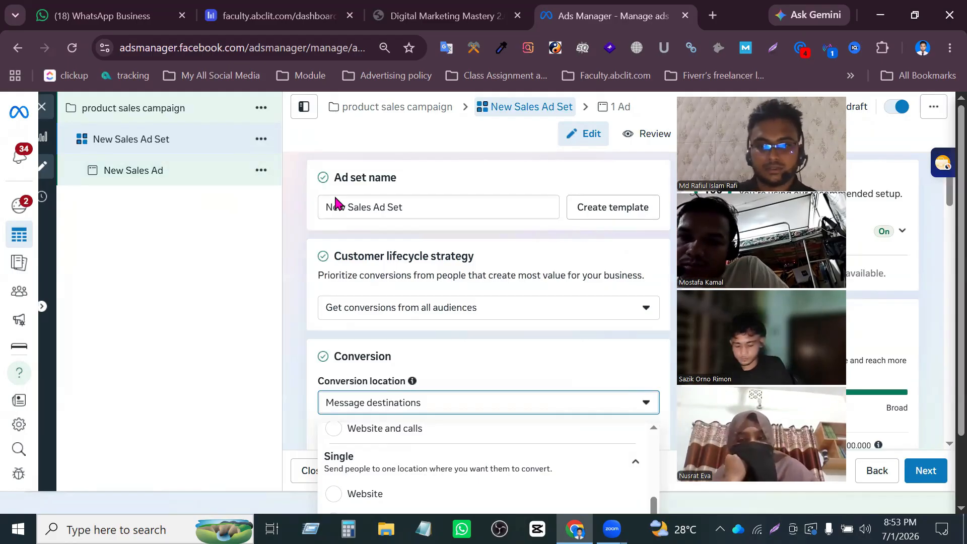
scroll(464, 237, "down", 3)
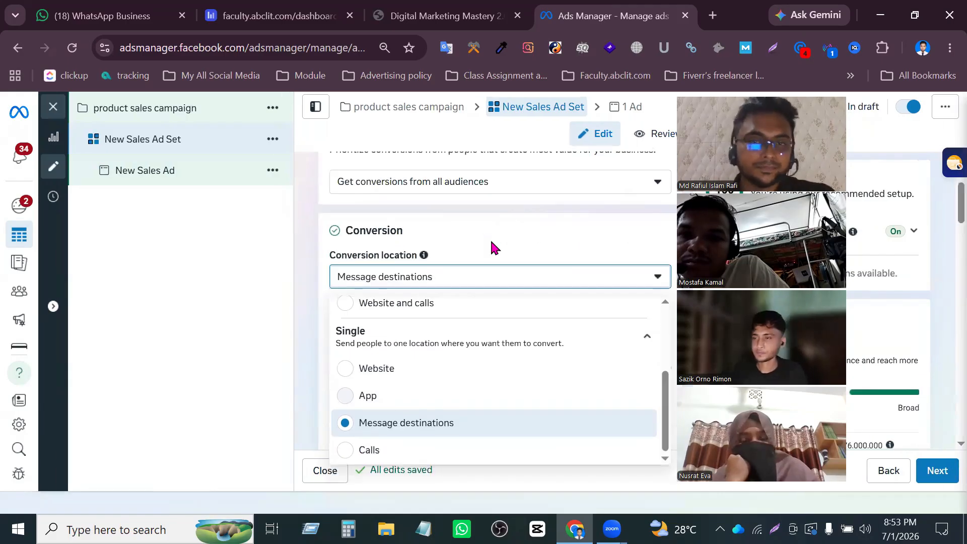
Review the ad set's conversion location list down to the single-location options and close it.
left_click(446, 286)
left_click(439, 283)
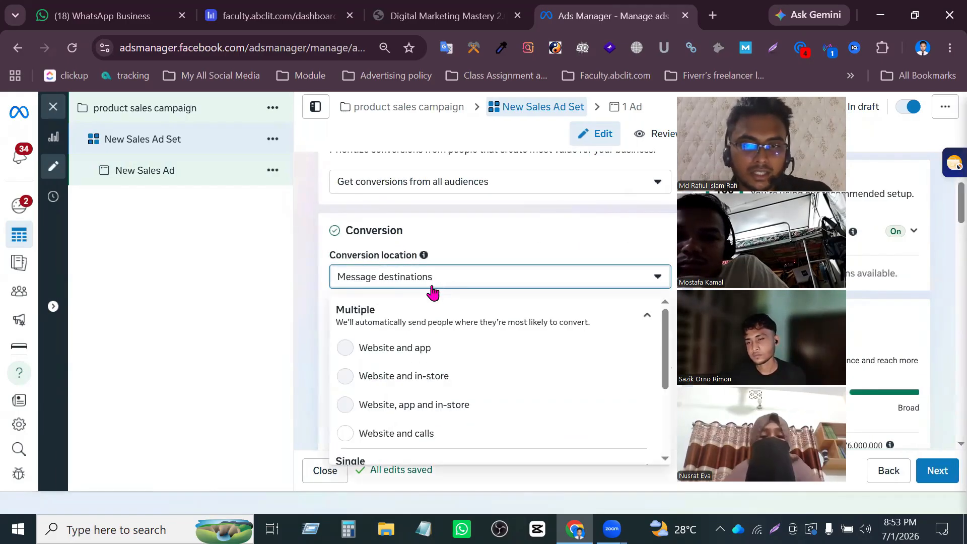
scroll(425, 312, "down", 3)
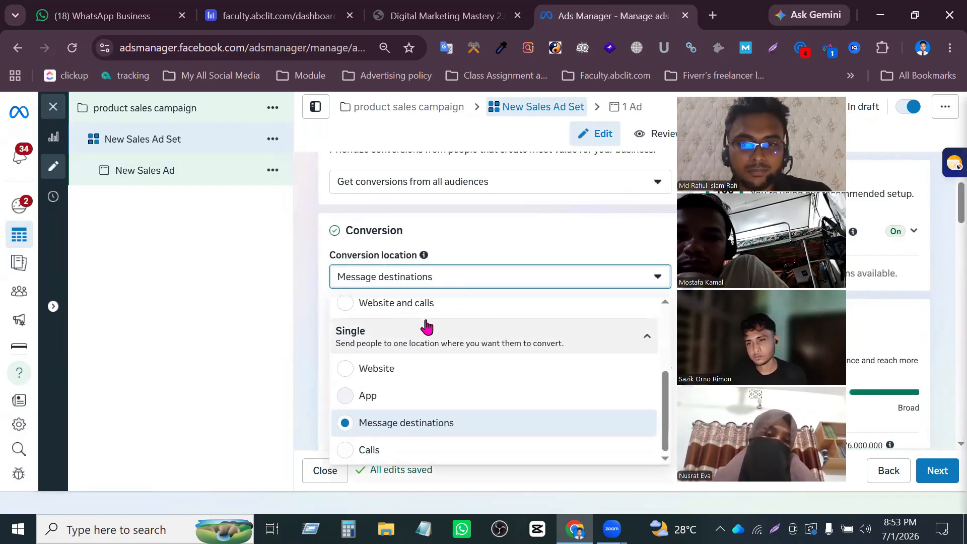
left_click(448, 275)
Change the ad set's Facebook Page to the SEO business Page found by searching for "m".
left_click(639, 382)
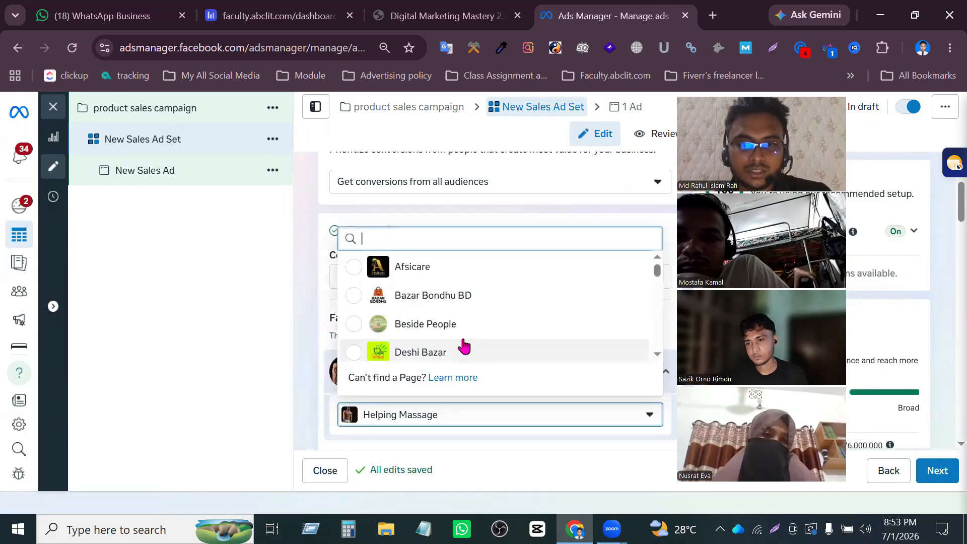
scroll(449, 330, "down", 2)
scroll(449, 330, "up", 2)
scroll(451, 330, "down", 10)
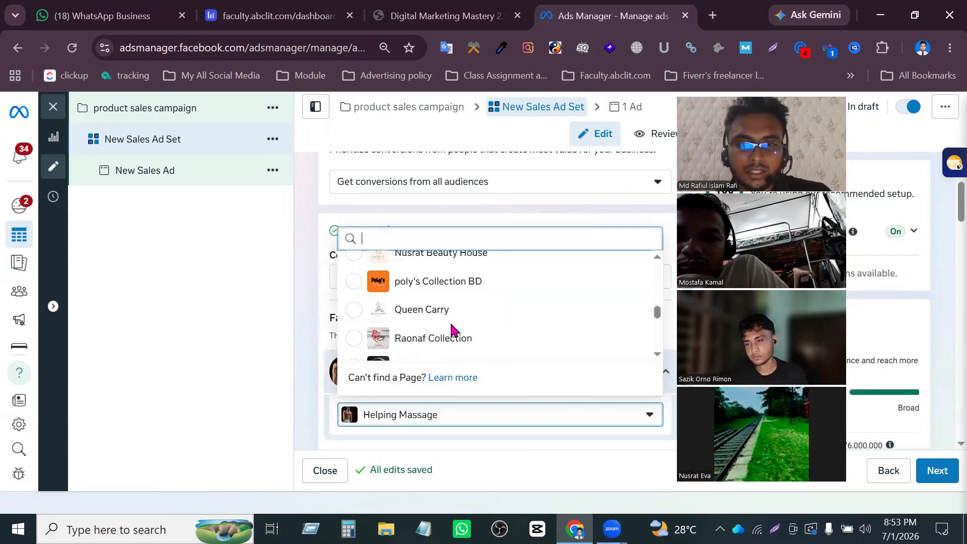
scroll(451, 330, "up", 3)
scroll(451, 330, "down", 6)
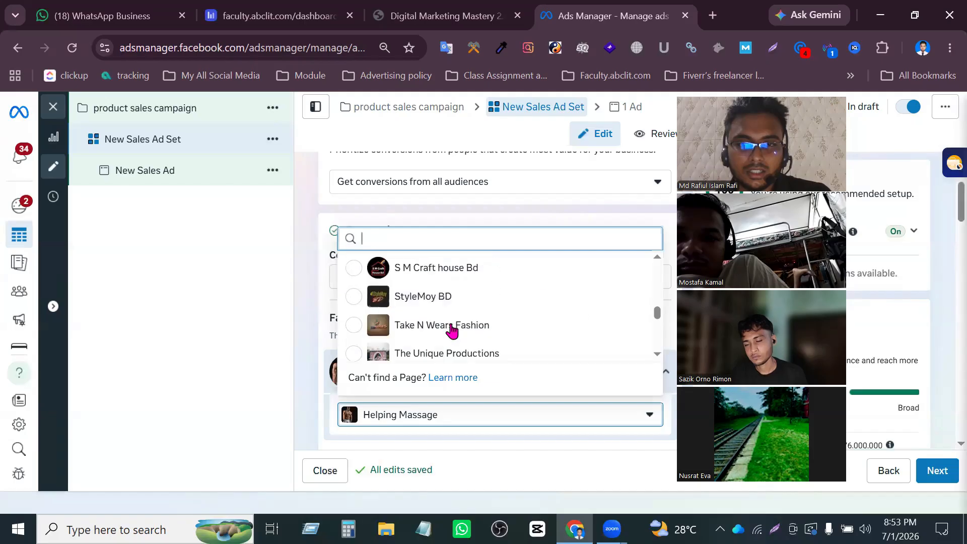
scroll(452, 330, "down", 4)
scroll(451, 330, "up", 2)
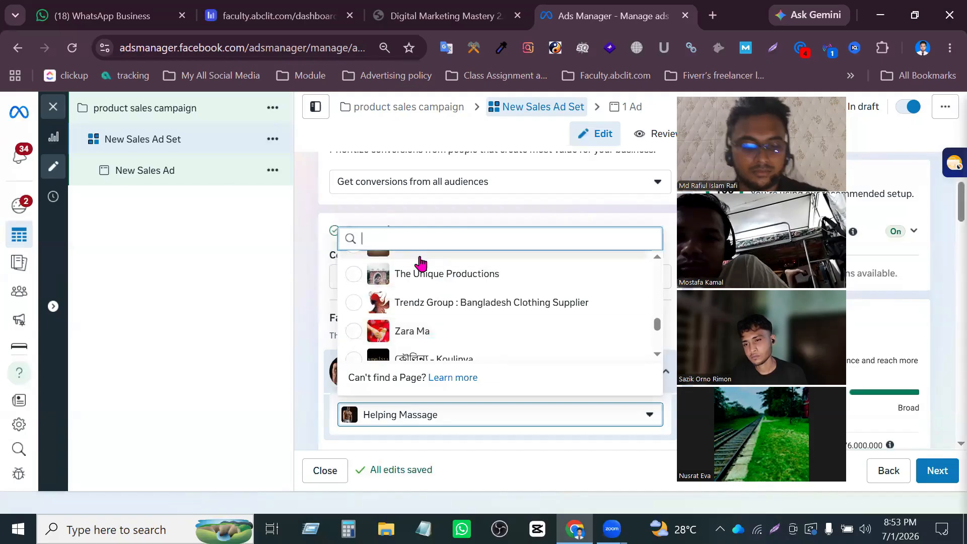
type("m")
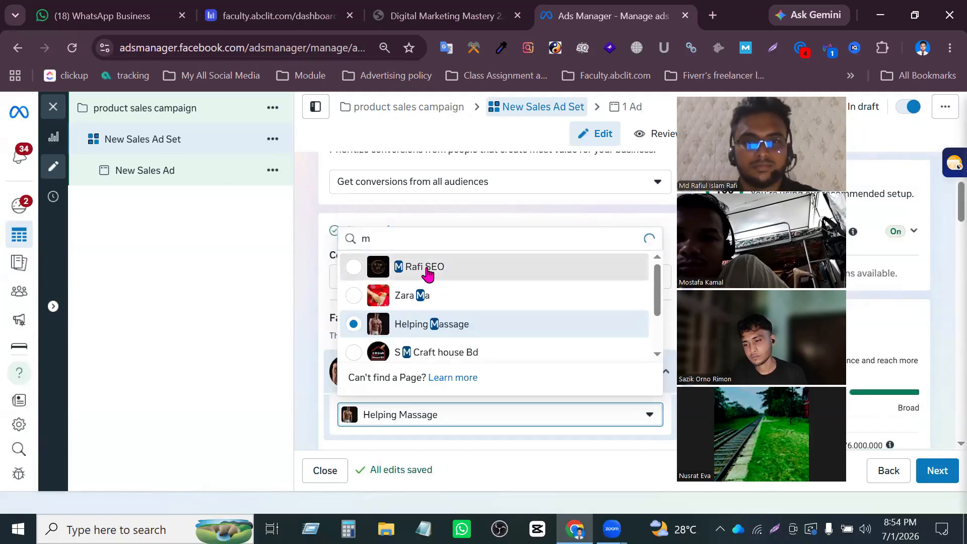
left_click(426, 267)
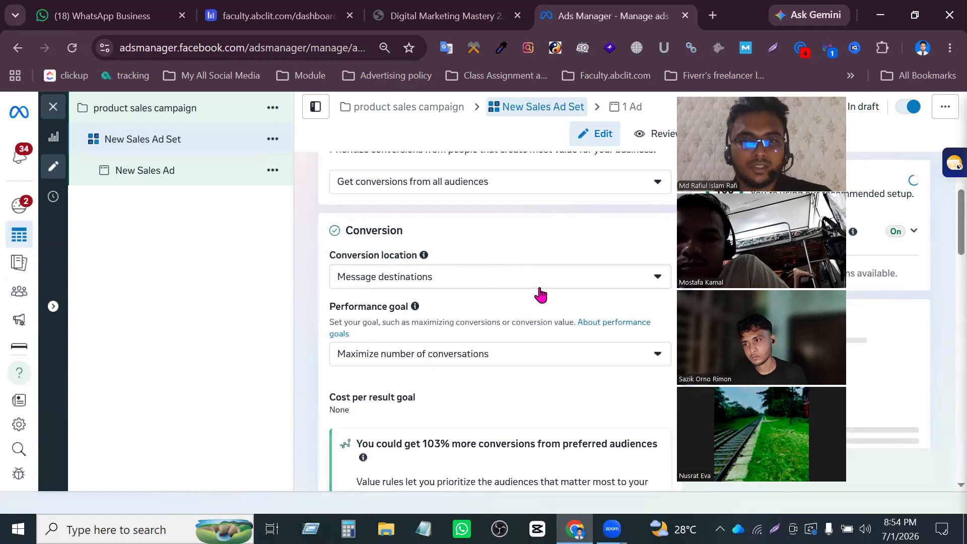
scroll(524, 278, "up", 3)
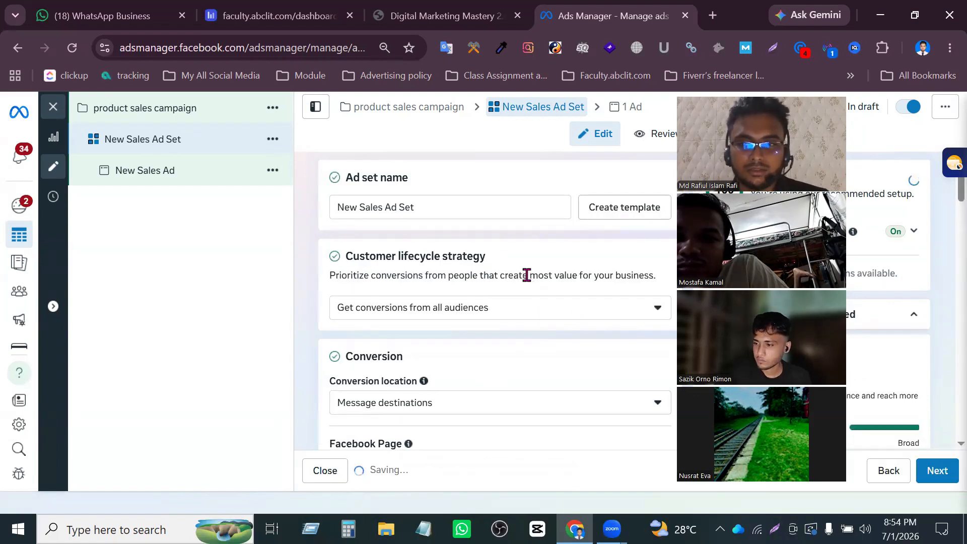
scroll(526, 283, "down", 2)
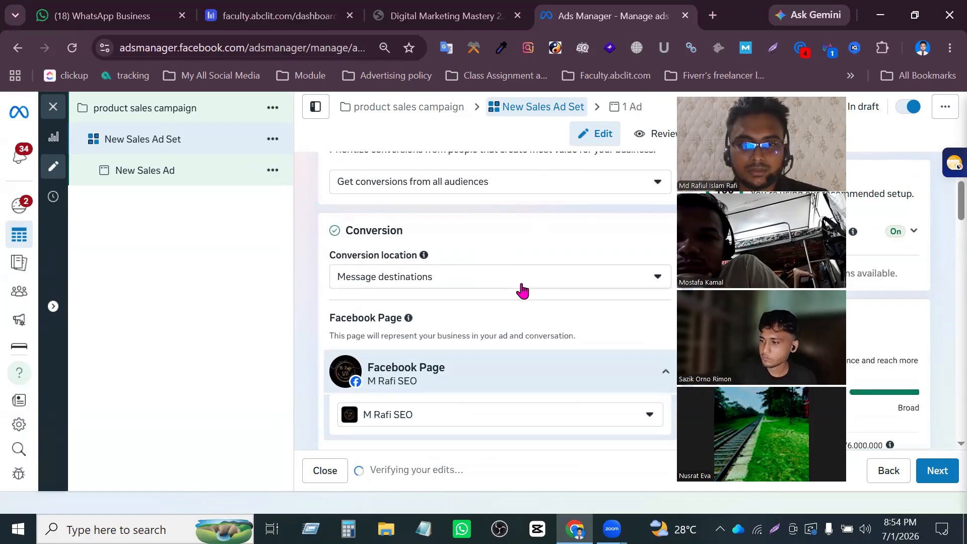
Examine the conversion location choices and the automatic and manual message destination options for the selected Page.
left_click(509, 284)
scroll(446, 361, "down", 2)
scroll(446, 356, "up", 3)
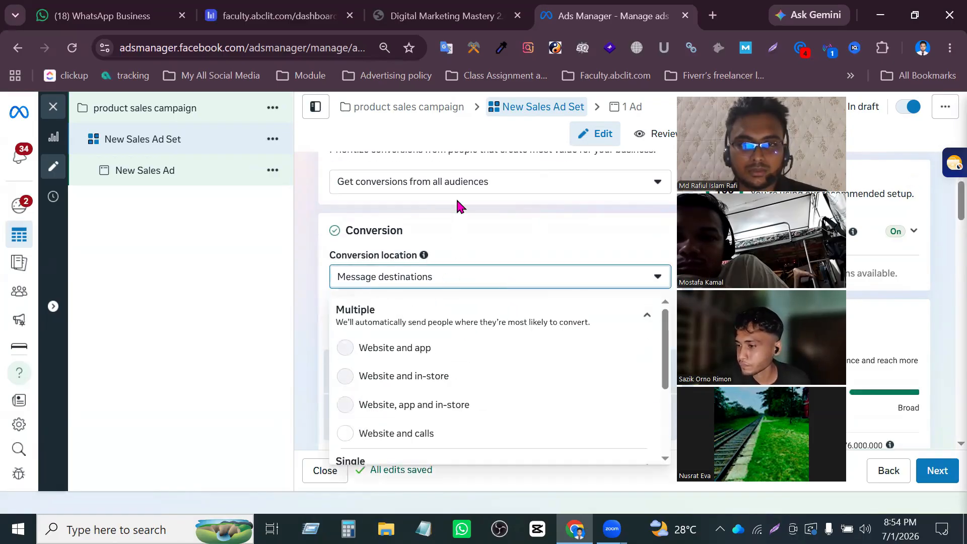
scroll(474, 240, "up", 2)
scroll(493, 316, "down", 5)
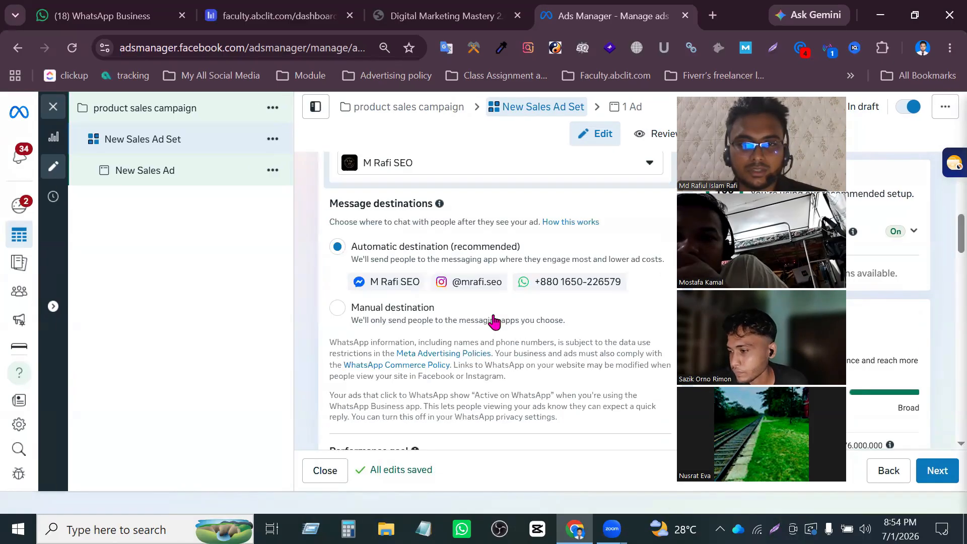
scroll(494, 315, "up", 1)
scroll(493, 317, "up", 3)
scroll(486, 252, "up", 3)
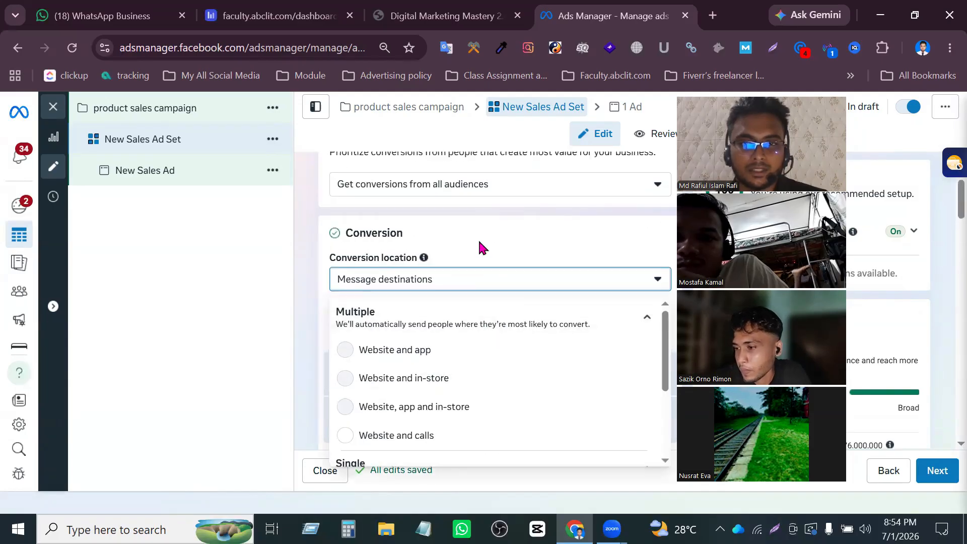
scroll(486, 259, "down", 5)
scroll(367, 300, "down", 3)
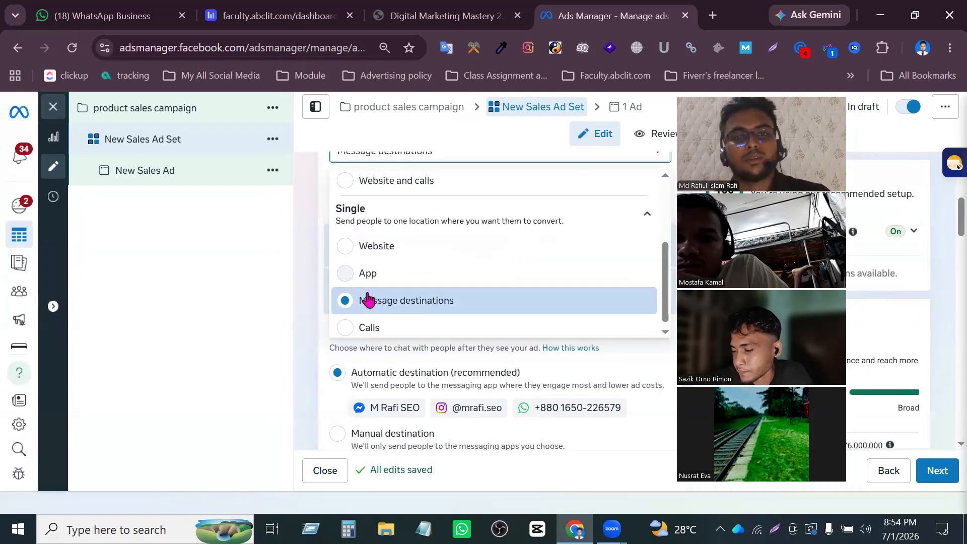
left_click(304, 249)
scroll(534, 334, "down", 2)
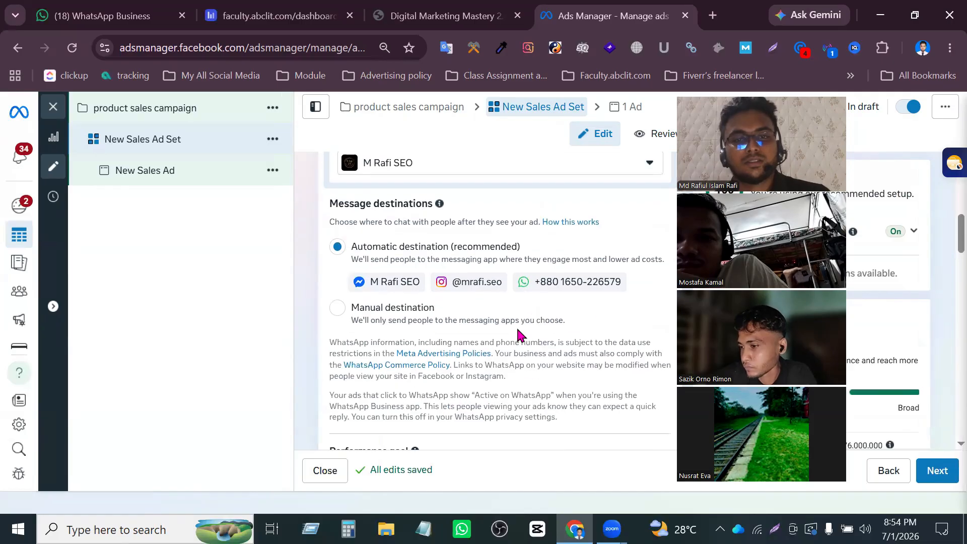
scroll(609, 282, "up", 4)
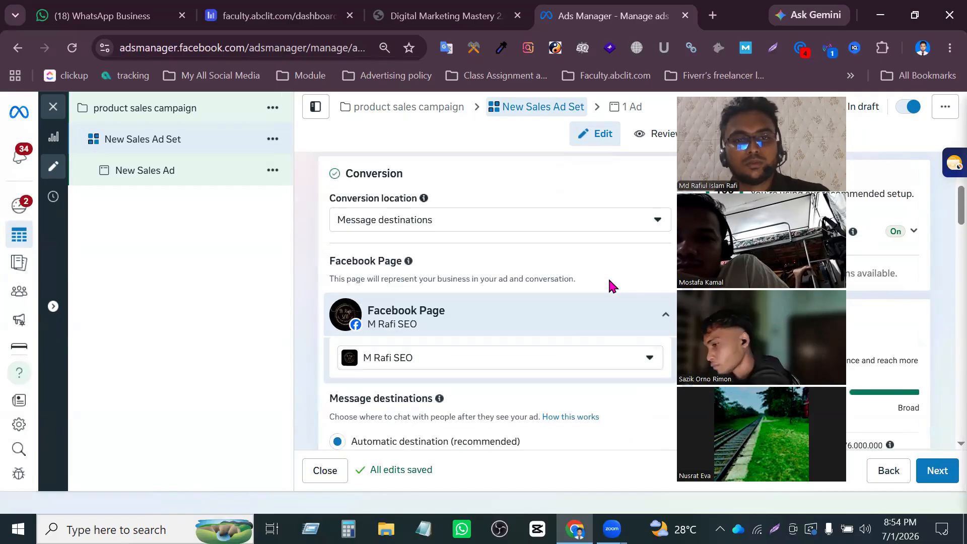
Set the ad set's conversion location to Website.
left_click(578, 282)
scroll(413, 386, "down", 3)
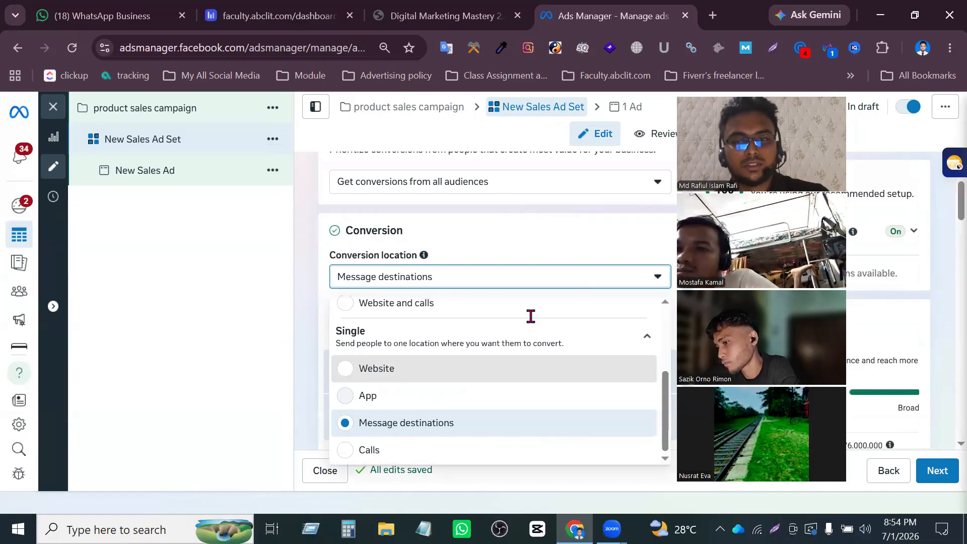
left_click(473, 368)
Choose Maximize number of conversions as the performance goal for the website conversion.
scroll(520, 318, "down", 2)
left_click(488, 232)
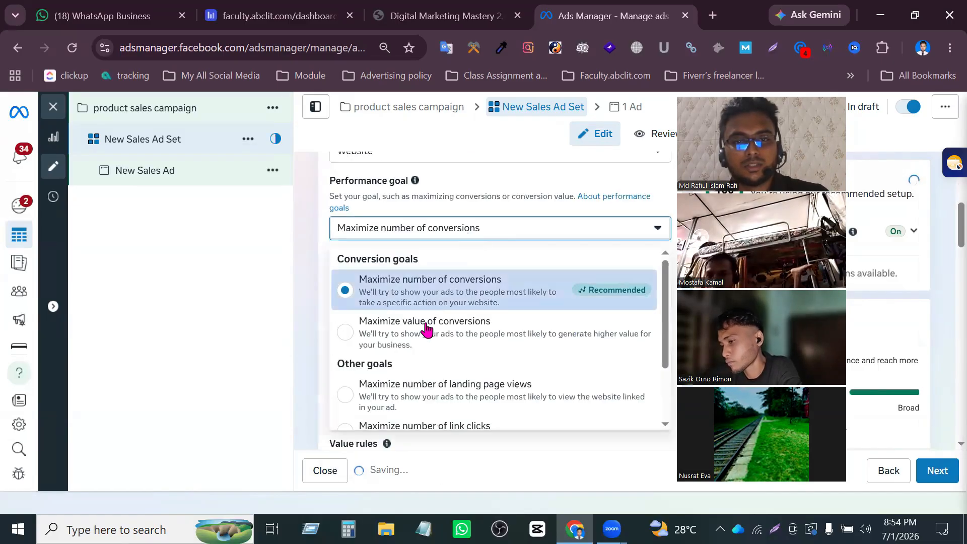
left_click(479, 295)
left_click(436, 238)
left_click(413, 290)
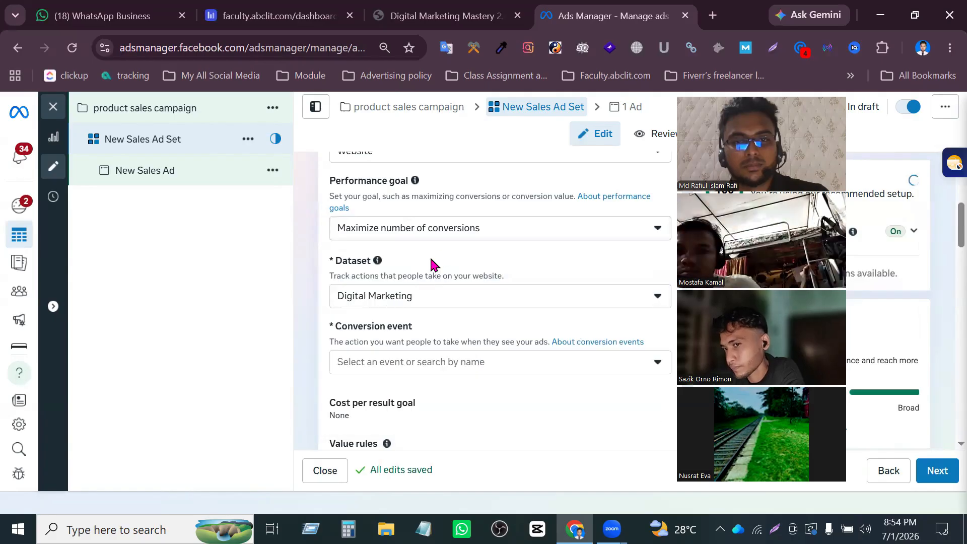
Examine the active and inactive datasets available for tracking website actions and the option to create a new one.
left_click(433, 300)
scroll(453, 377, "down", 3)
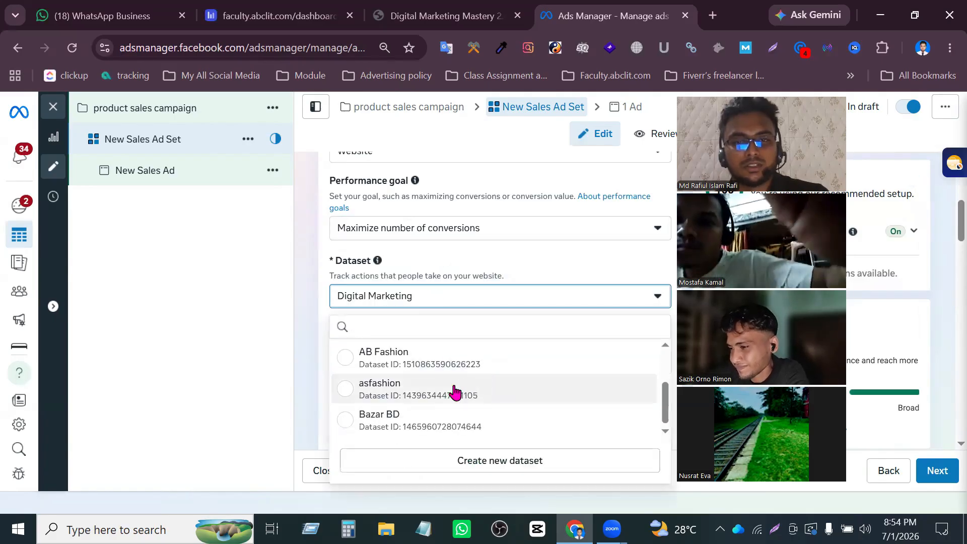
scroll(503, 388, "up", 3)
scroll(475, 381, "down", 2)
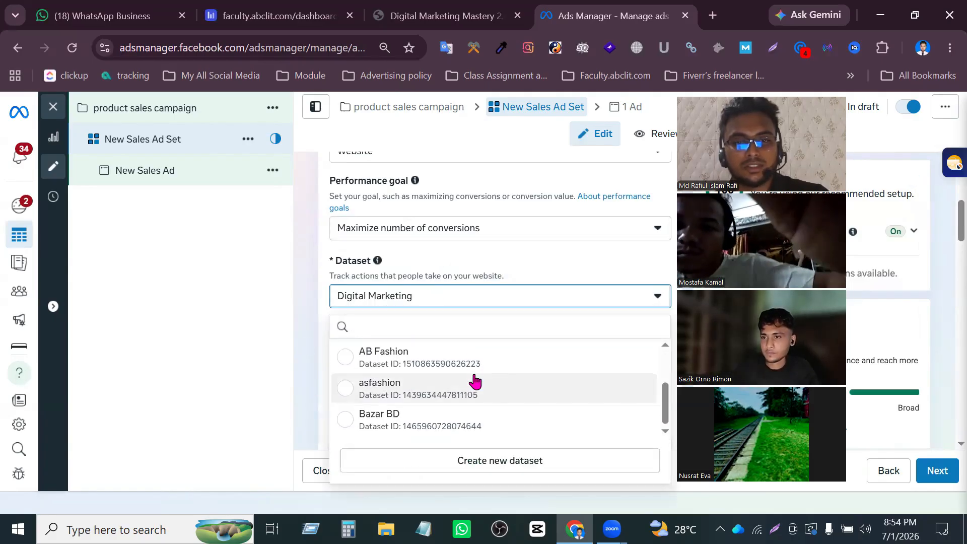
scroll(313, 317, "down", 3)
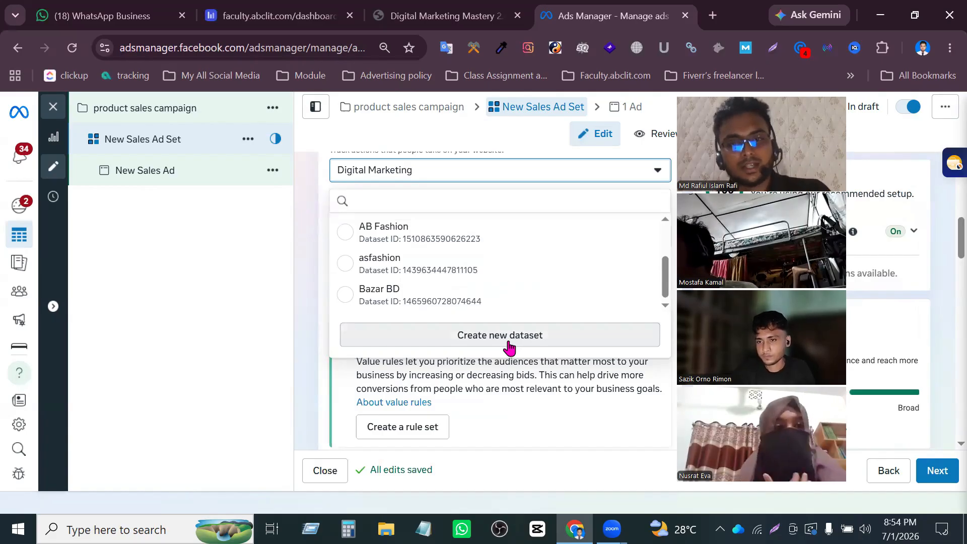
scroll(488, 297, "up", 2)
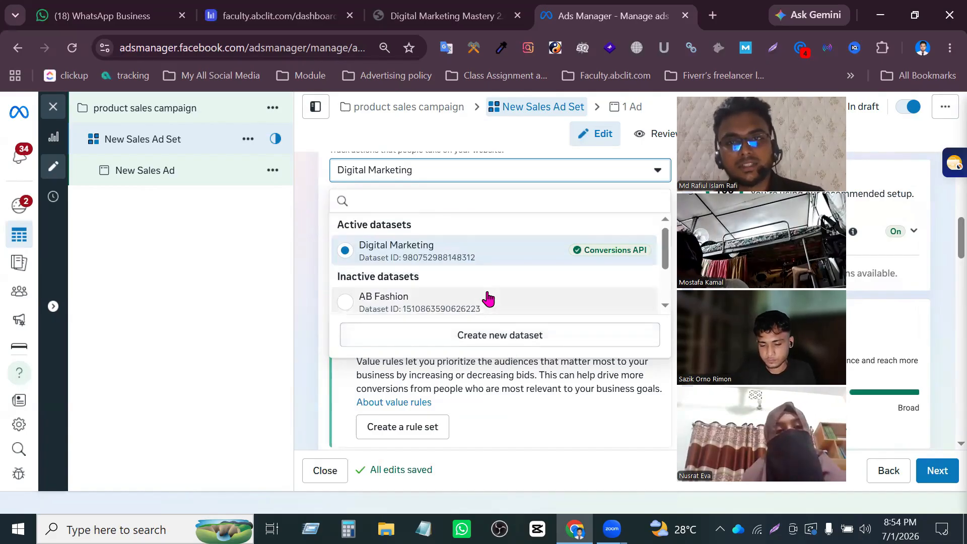
scroll(487, 298, "down", 2)
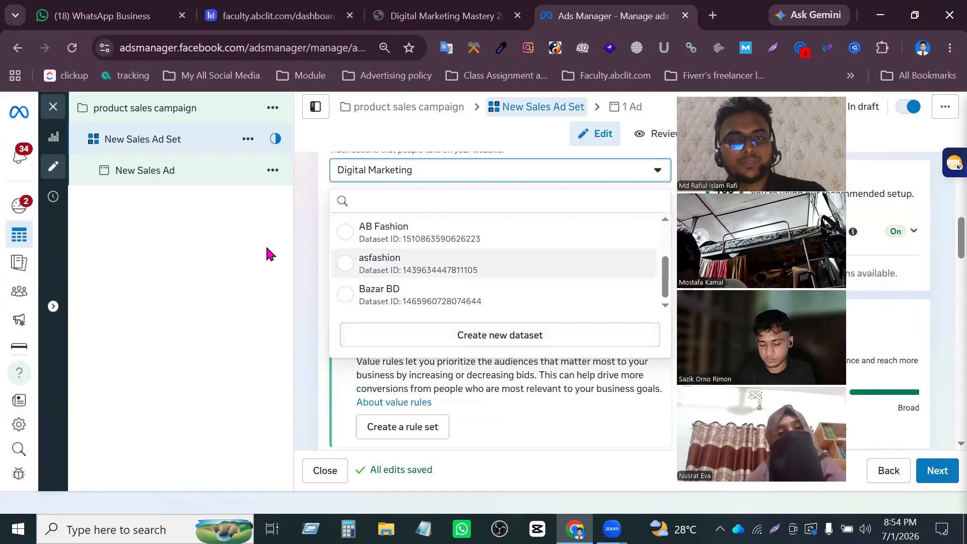
Open paikaribajar.com in a new browser tab.
left_click(713, 16)
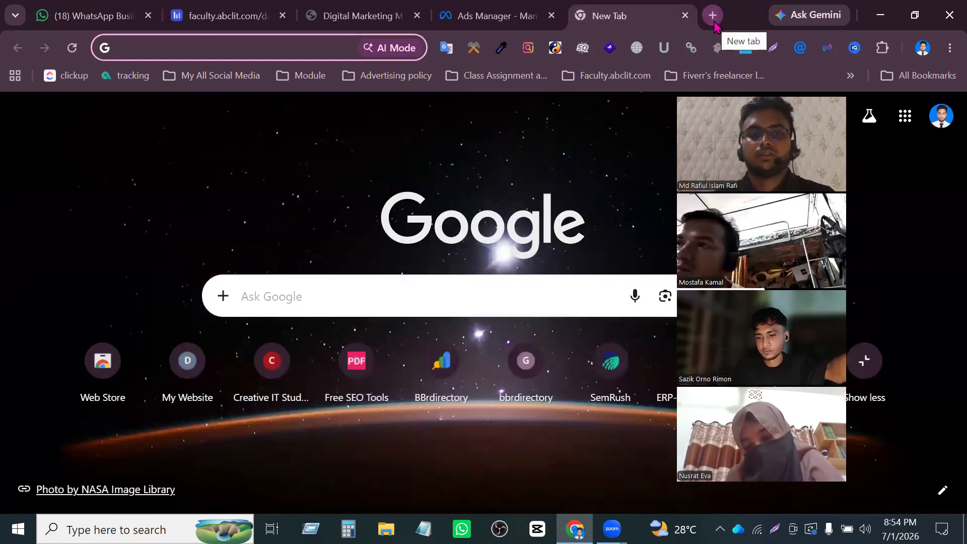
type("paikaribajar.com")
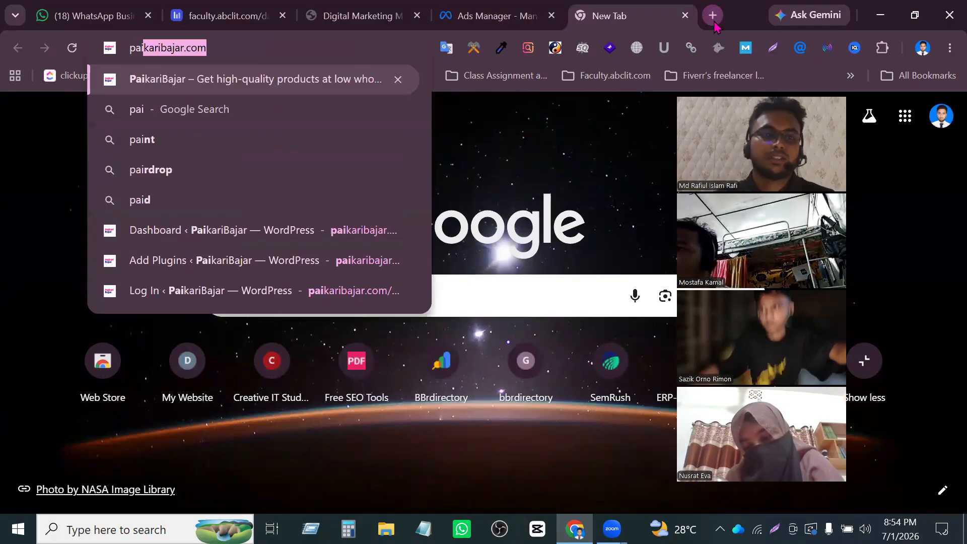
key("Return")
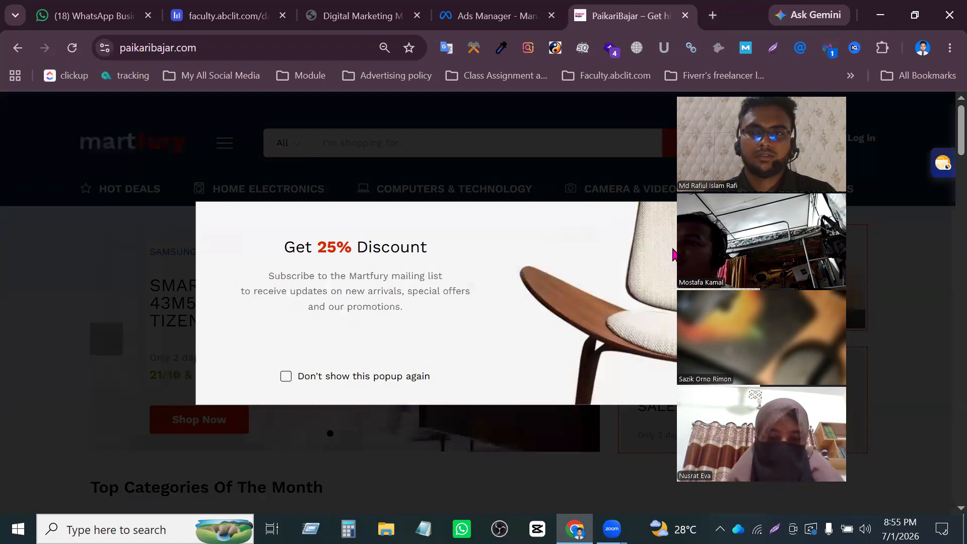
Dismiss the store's discount popup and check the page for a pixel with Meta Pixel Helper.
left_click_drag(792, 94, 897, 125)
left_click(895, 125)
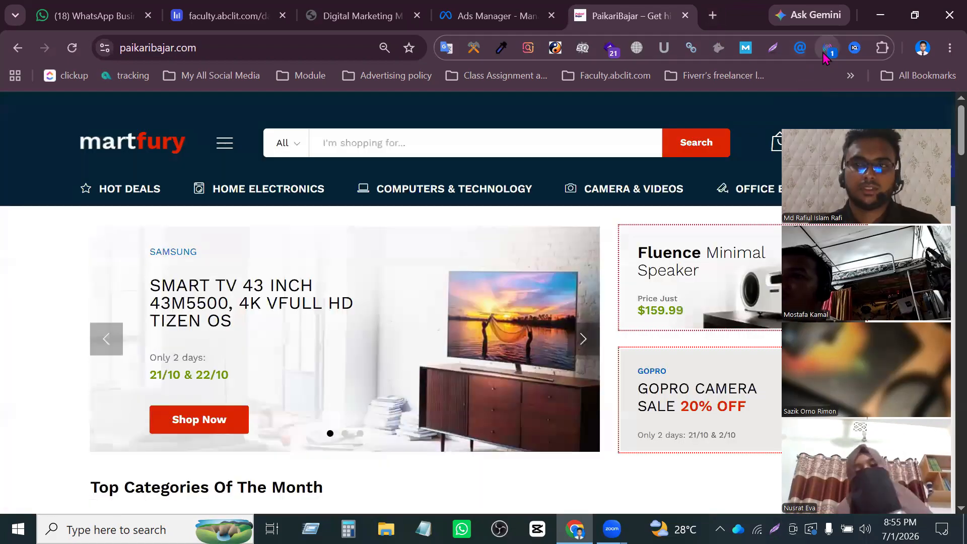
left_click(828, 47)
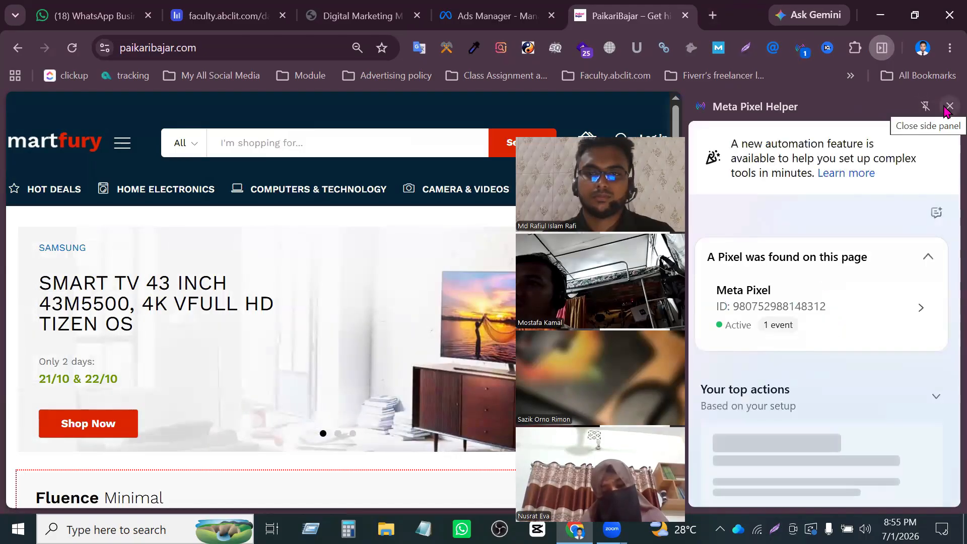
left_click(949, 107)
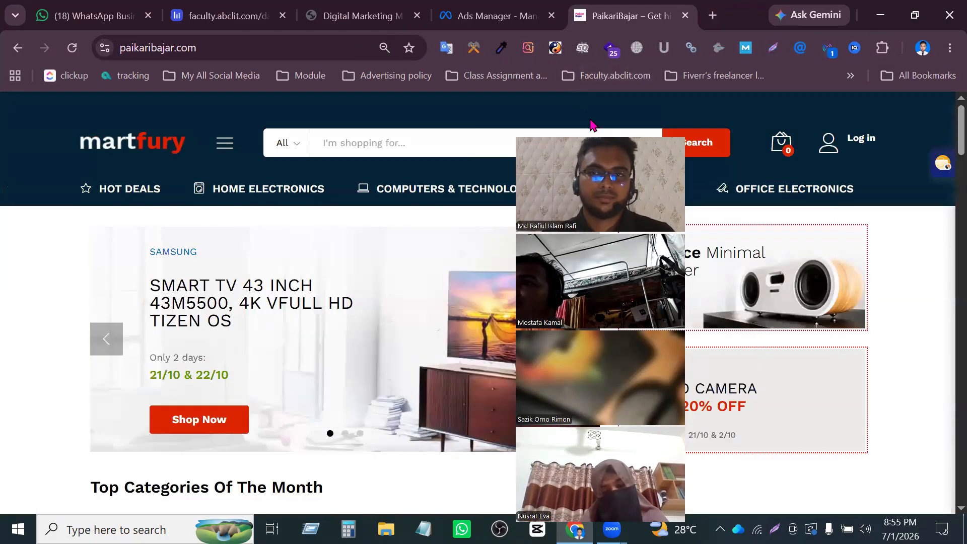
Go to the store's WordPress admin at paikaribajar.com/wp-admin.
double_click(259, 47)
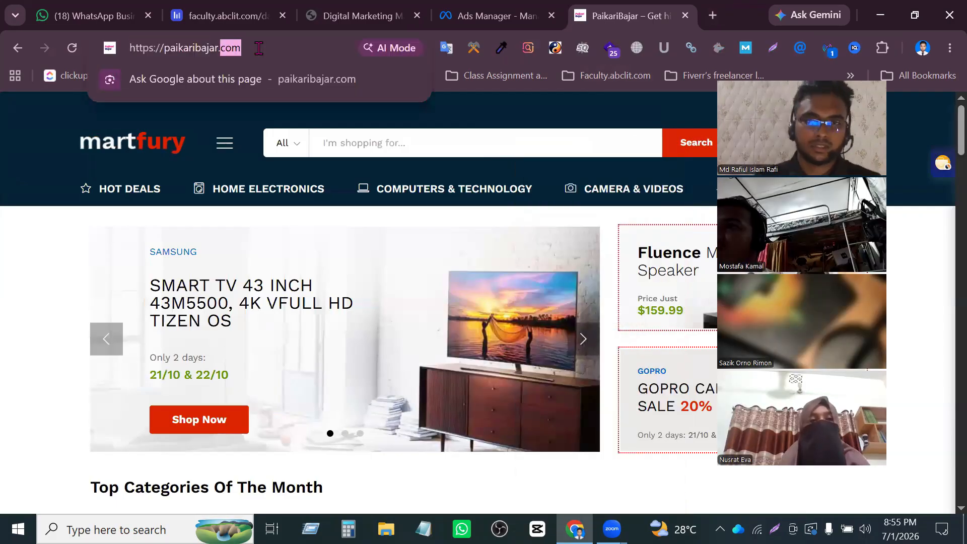
type("com/")
key("Return")
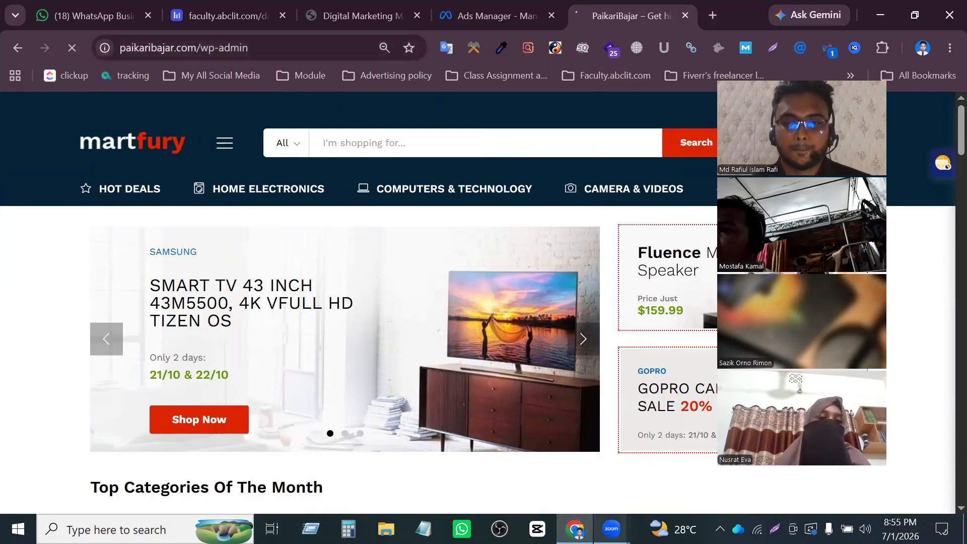
Look over the store's homepage alongside its Meta Pixel Helper results and close the helper.
mouse_move(611, 528)
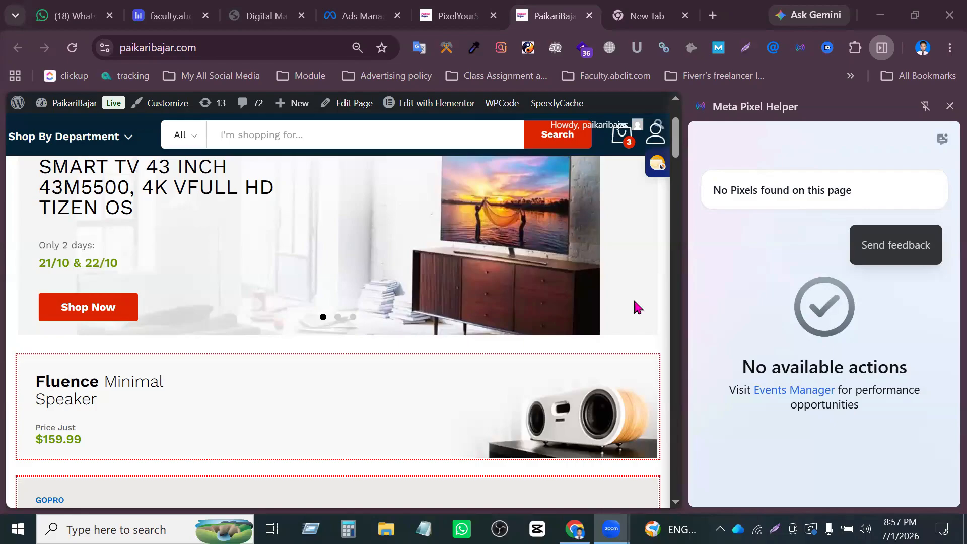
scroll(633, 298, "up", 3)
scroll(494, 285, "down", 8)
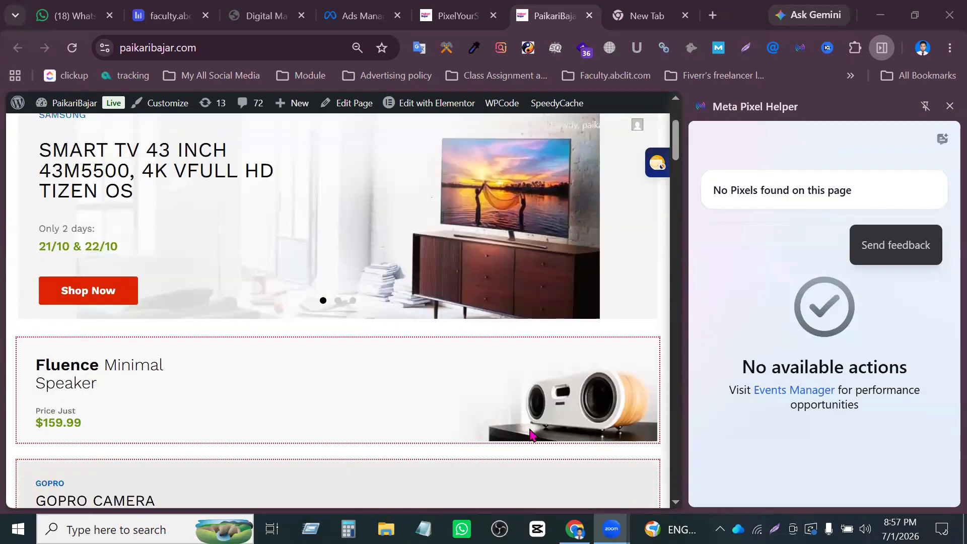
left_click(949, 105)
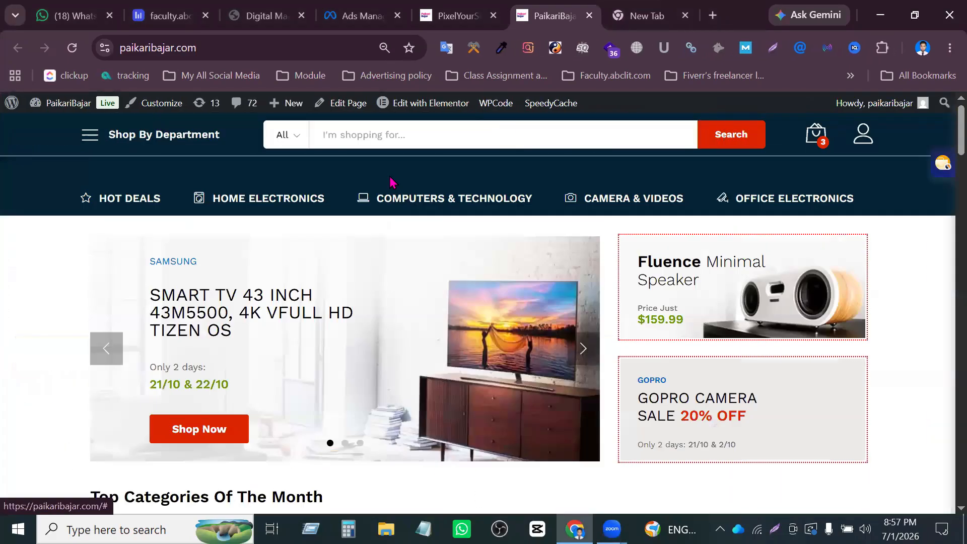
Look over the store's homepage, check it for a pixel with Meta Pixel Helper, and close the helper.
mouse_move(443, 210)
scroll(462, 312, "down", 15)
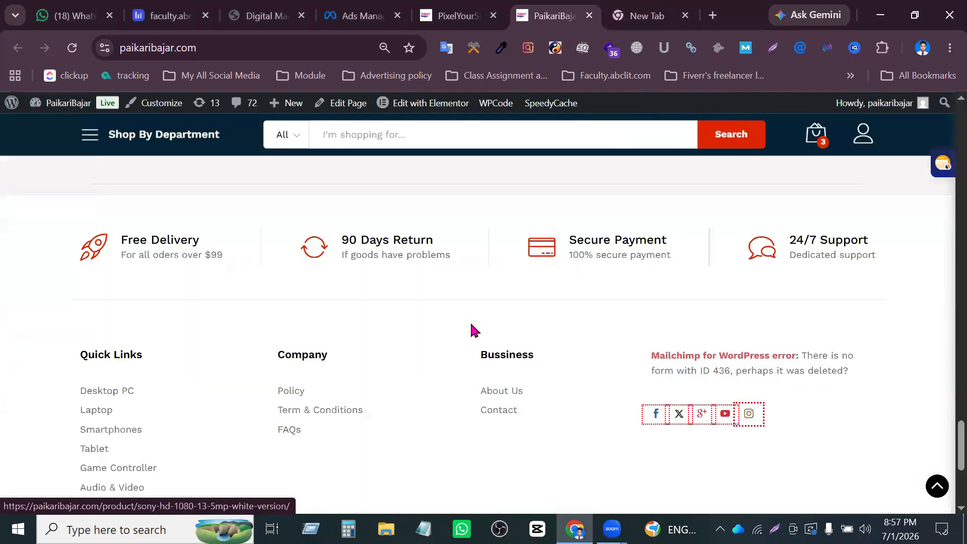
scroll(472, 329, "up", 8)
scroll(472, 329, "up", 8)
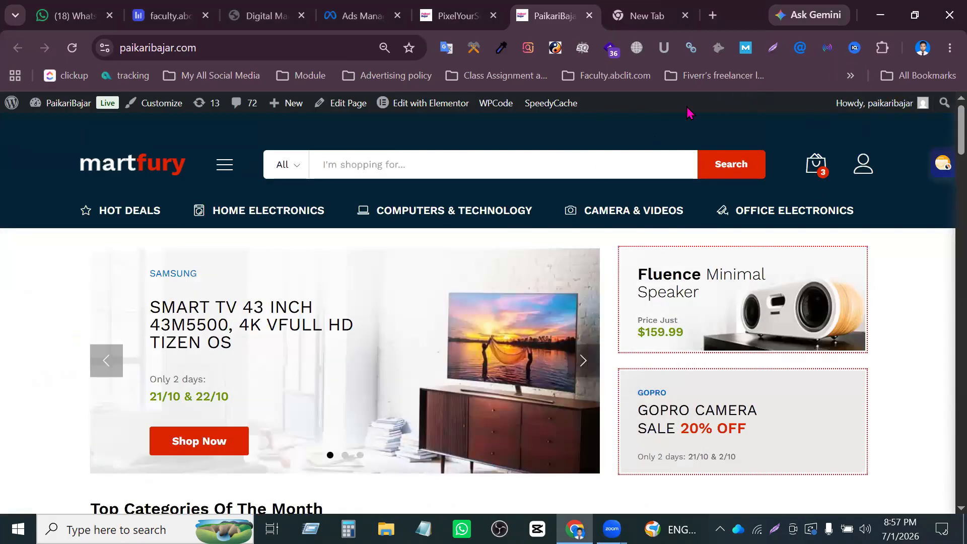
left_click(830, 47)
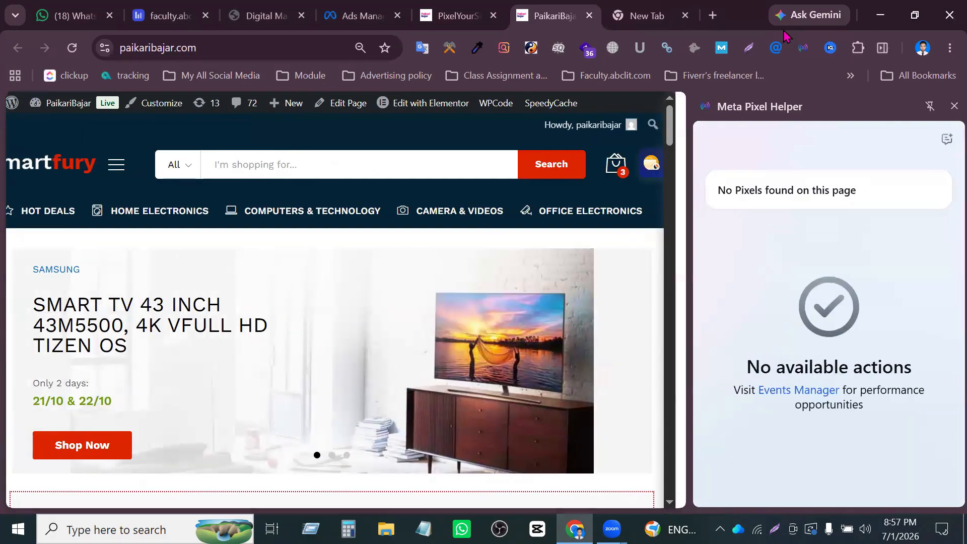
left_click(949, 106)
Search Google for "meta pixel helper" in a new browser tab and open the extension's Chrome Web Store page.
left_click(713, 16)
type("meta po")
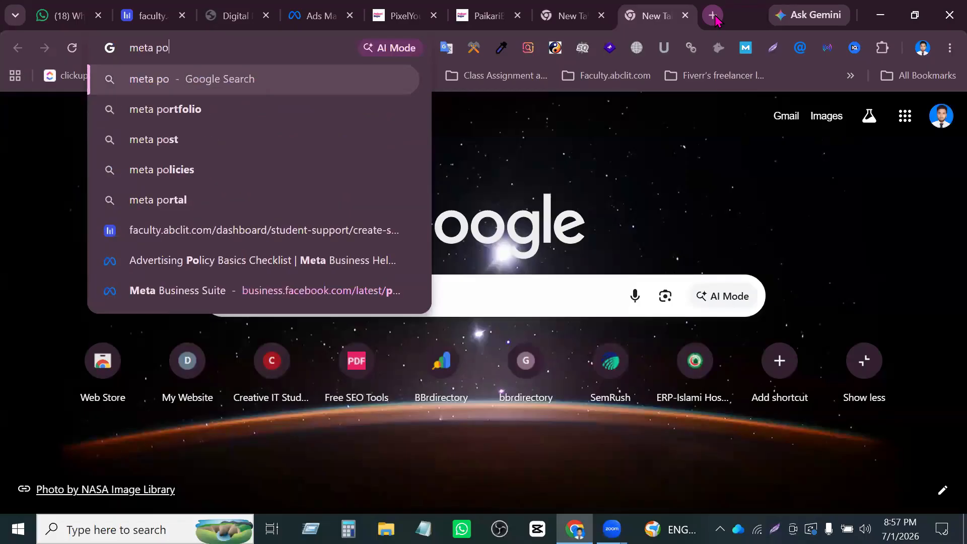
key("BackSpace")
type("ix")
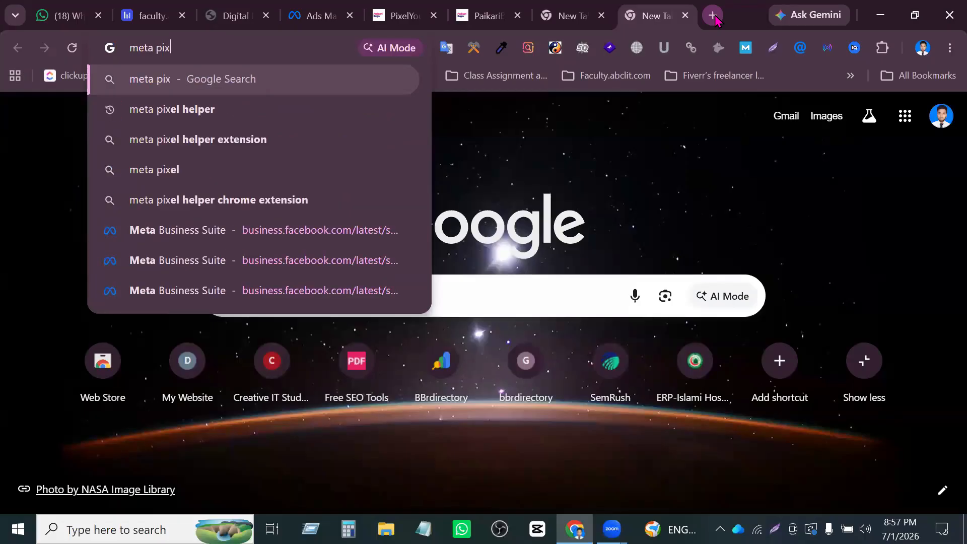
key("Down")
key("Return")
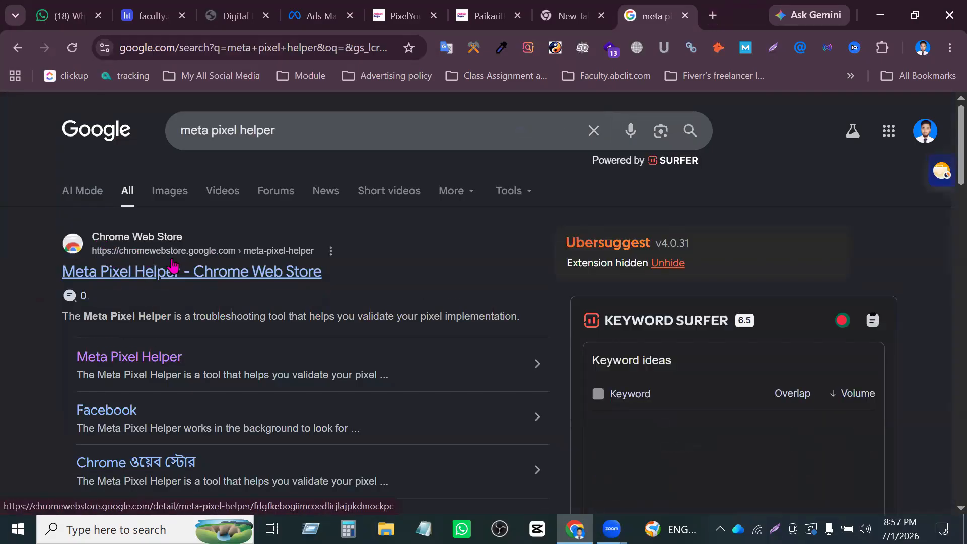
left_click(171, 254)
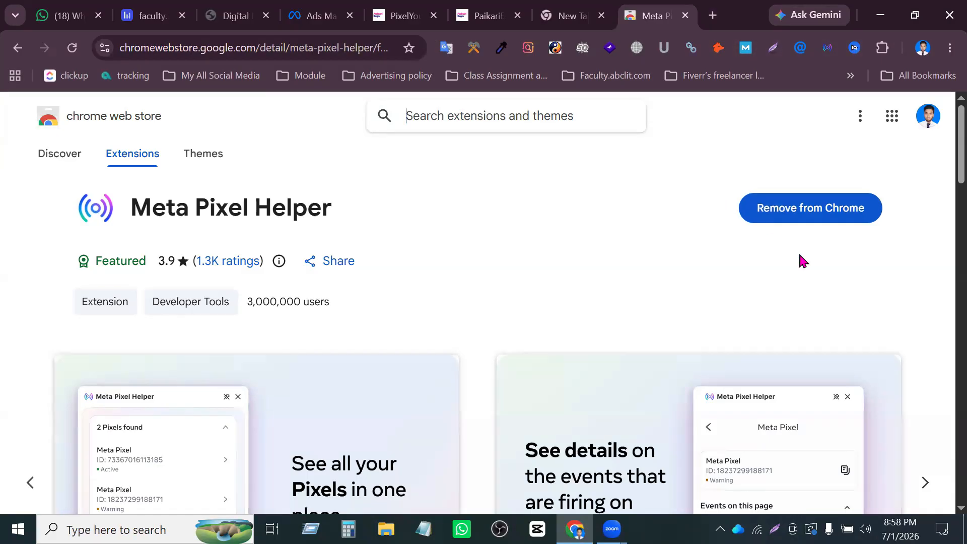
Return to the store's homepage, reload it, and skim its product sections.
left_click(614, 7)
left_click(468, 17)
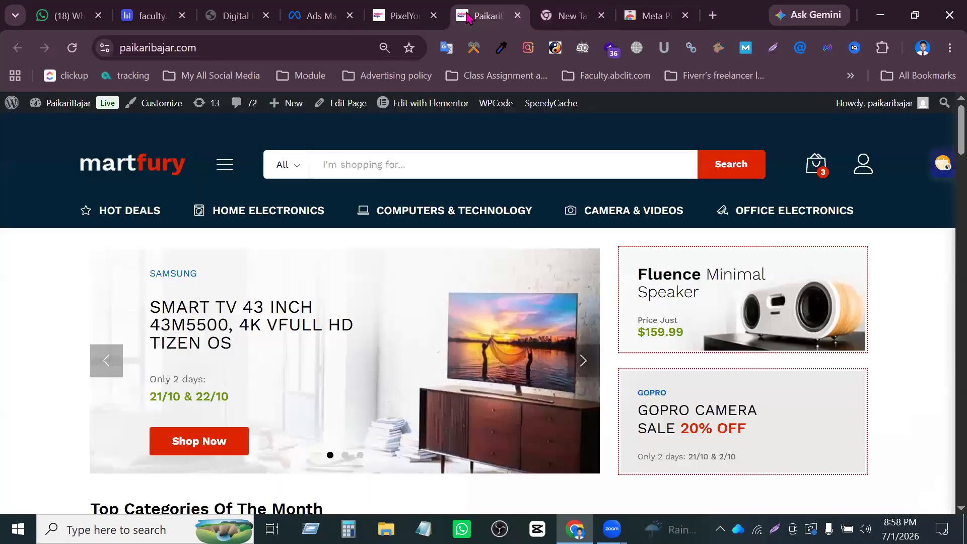
left_click(72, 47)
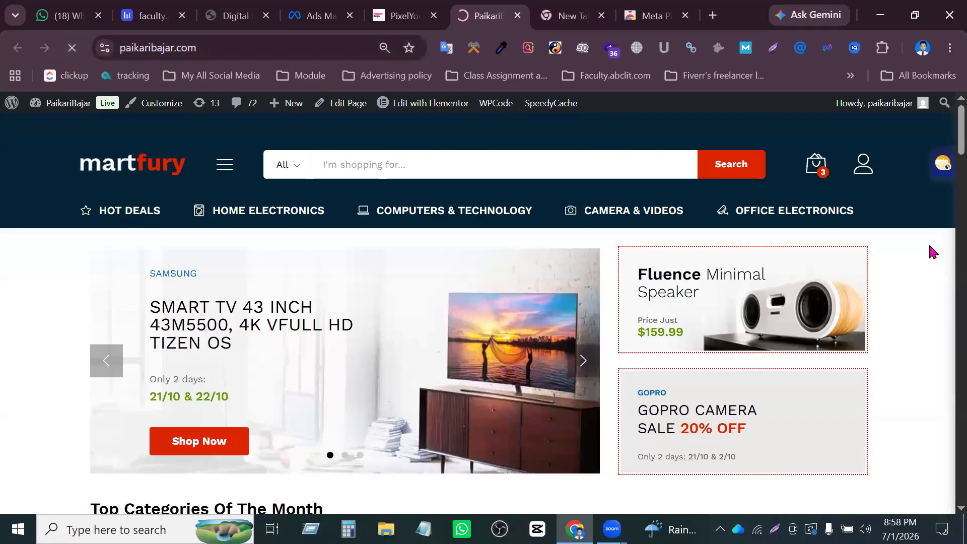
scroll(514, 306, "down", 10)
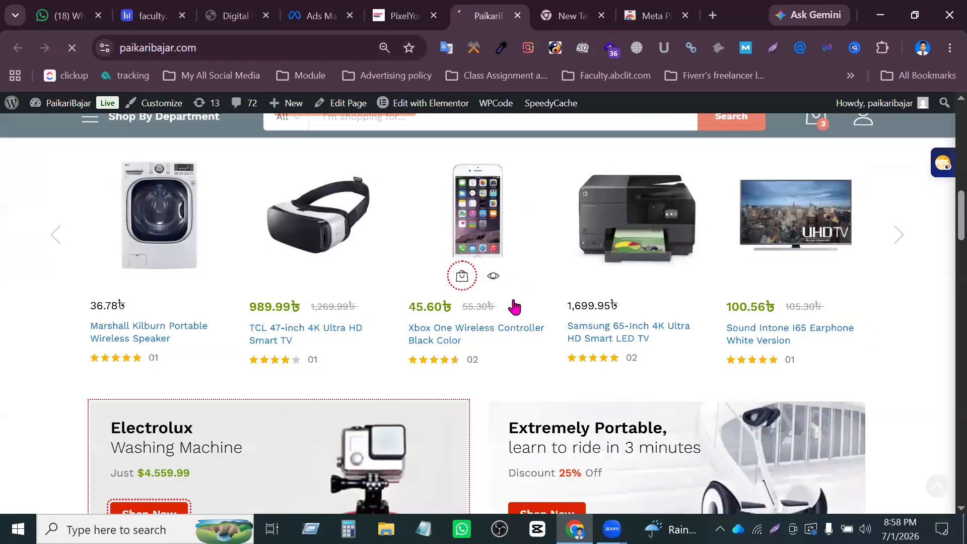
scroll(522, 324, "down", 3)
scroll(524, 322, "up", 3)
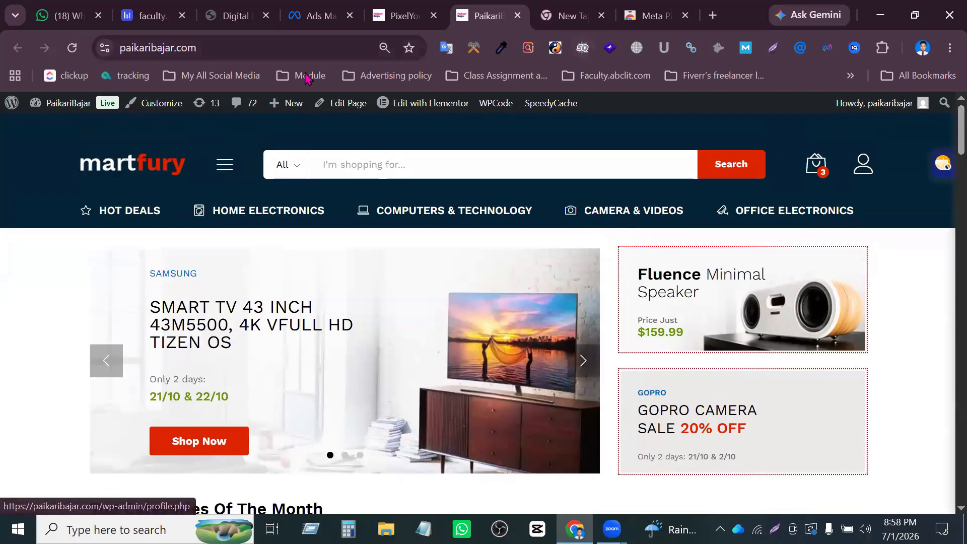
Run Meta Pixel Helper on the reloaded homepage, highlight its result line, and close the helper.
left_click(826, 48)
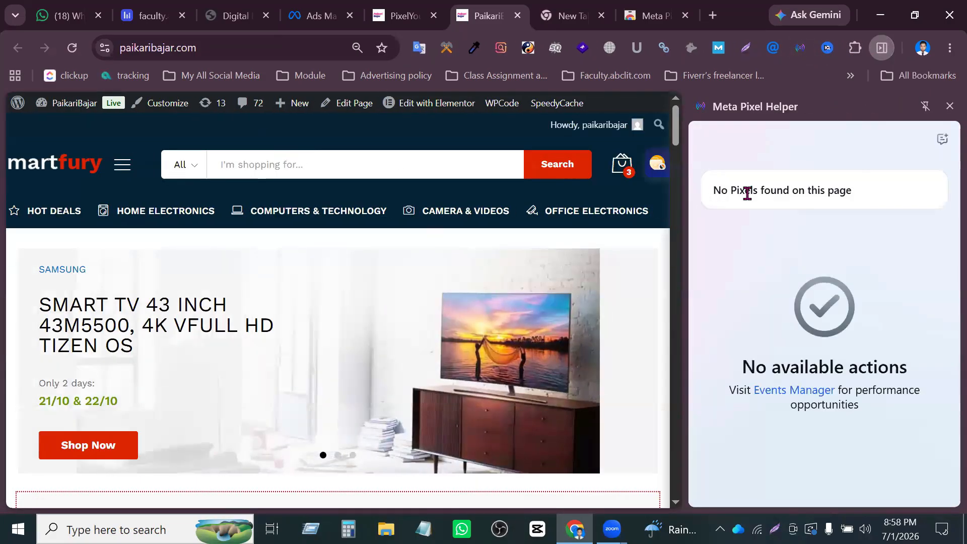
left_click_drag(713, 190, 858, 200)
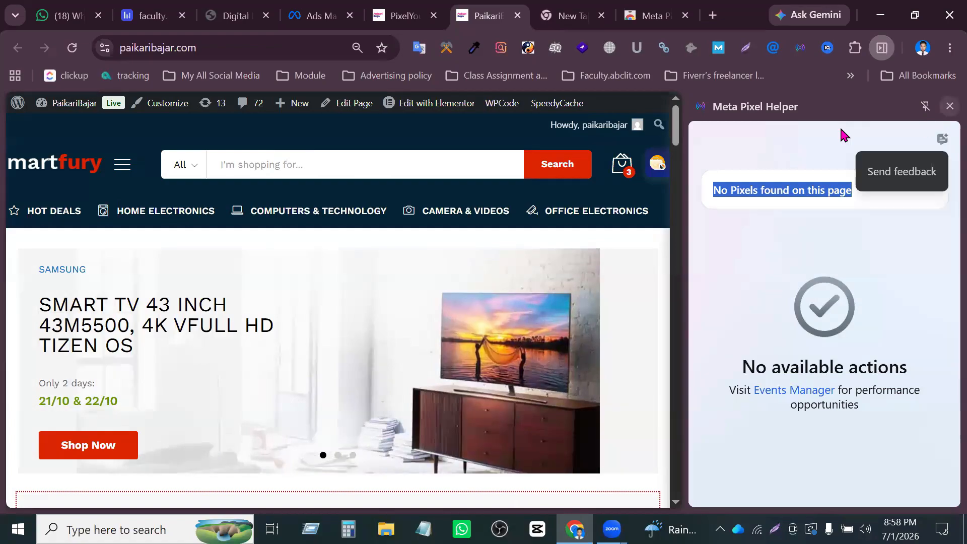
scroll(244, 199, "down", 15)
scroll(200, 262, "up", 15)
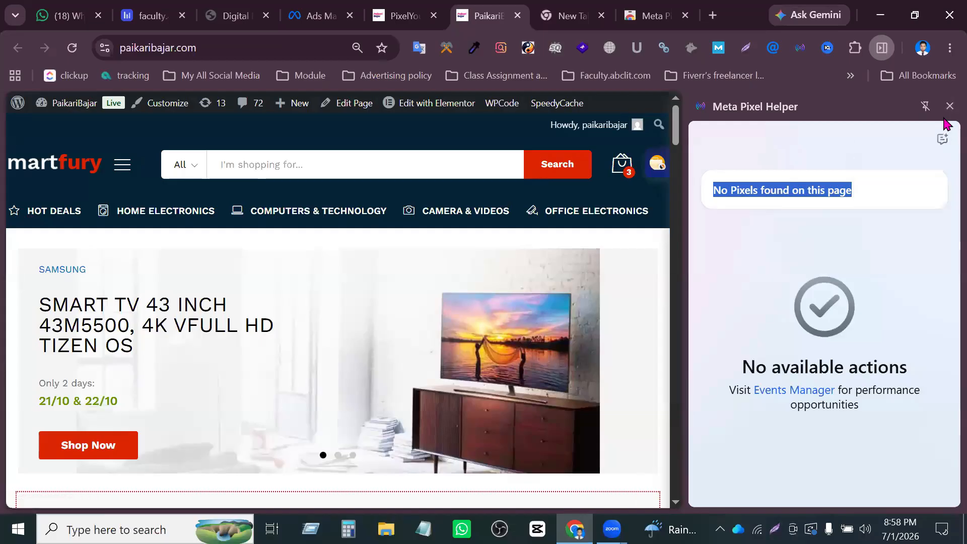
left_click(949, 107)
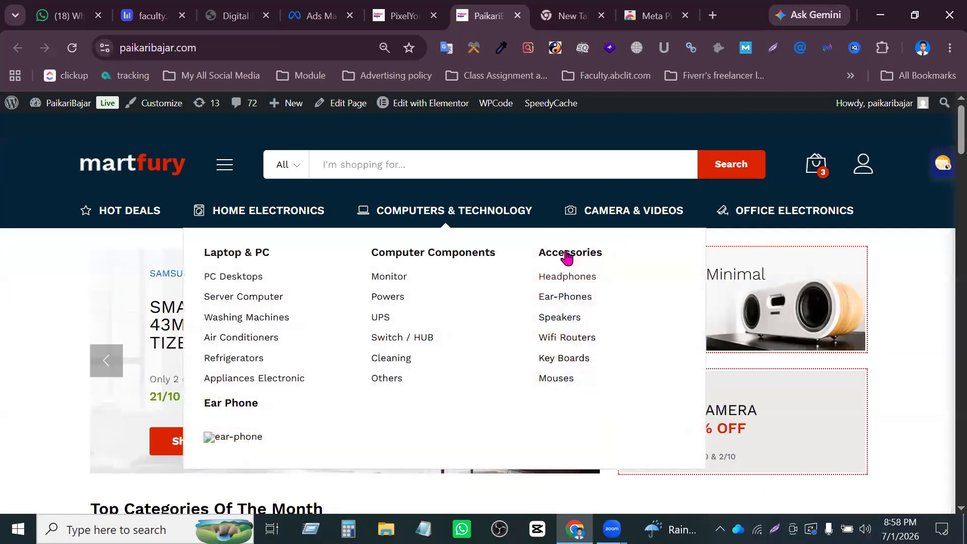
Examine the store homepage's sections, including the top categories, deals of the day and news.
scroll(571, 297, "down", 6)
scroll(571, 297, "down", 10)
scroll(551, 346, "up", 10)
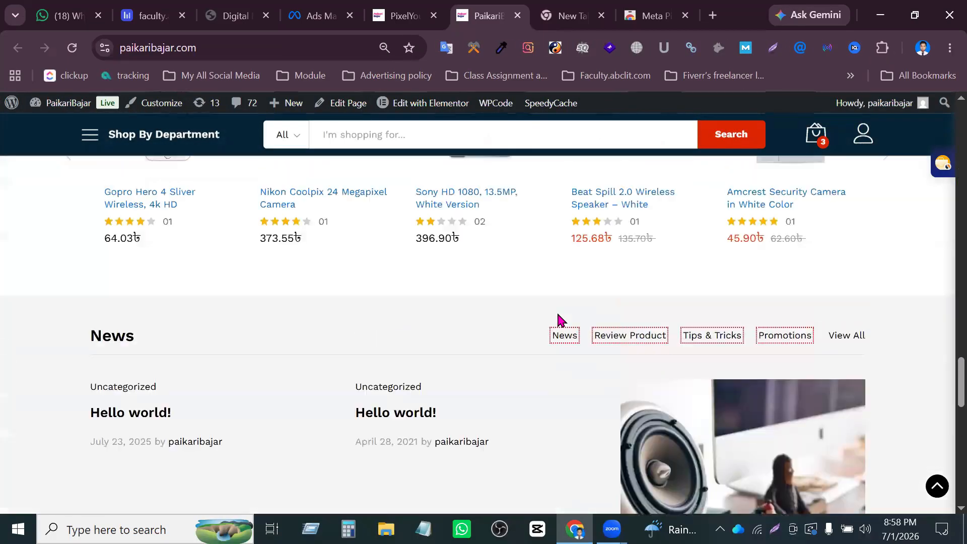
scroll(561, 321, "up", 5)
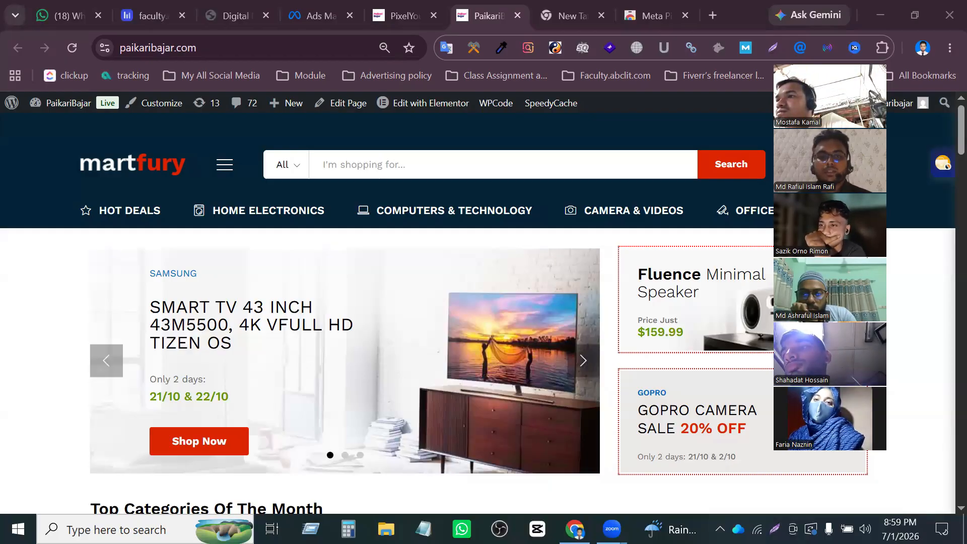
scroll(487, 399, "down", 5)
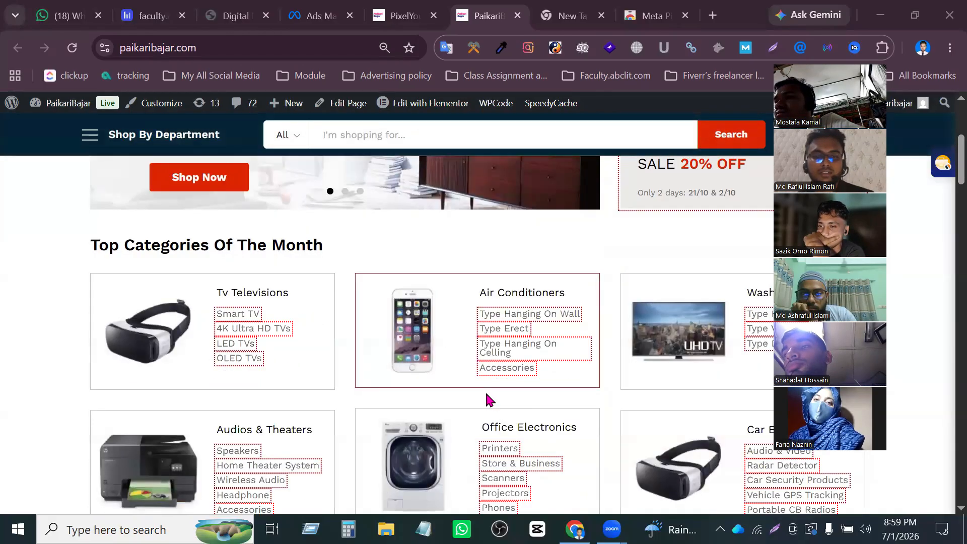
scroll(487, 400, "down", 2)
scroll(487, 399, "down", 5)
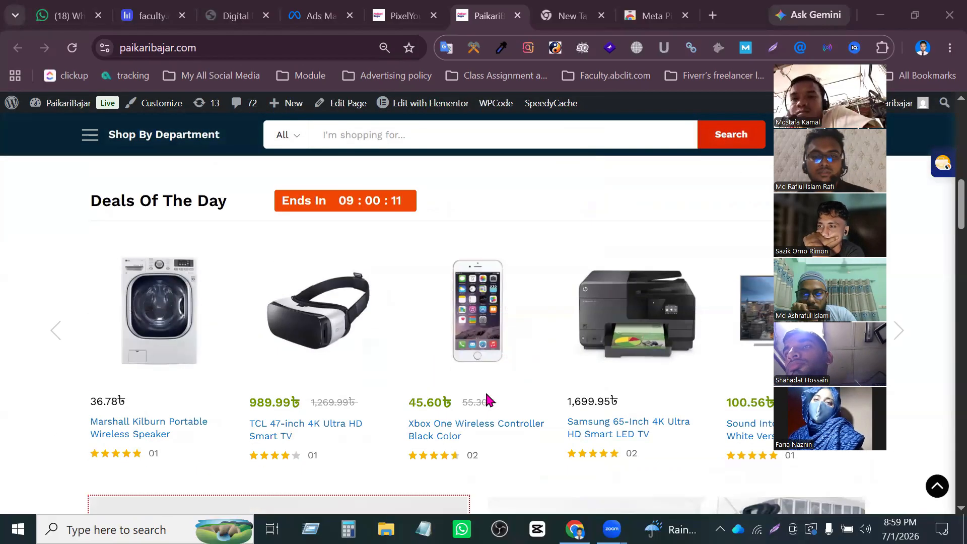
scroll(487, 400, "down", 2)
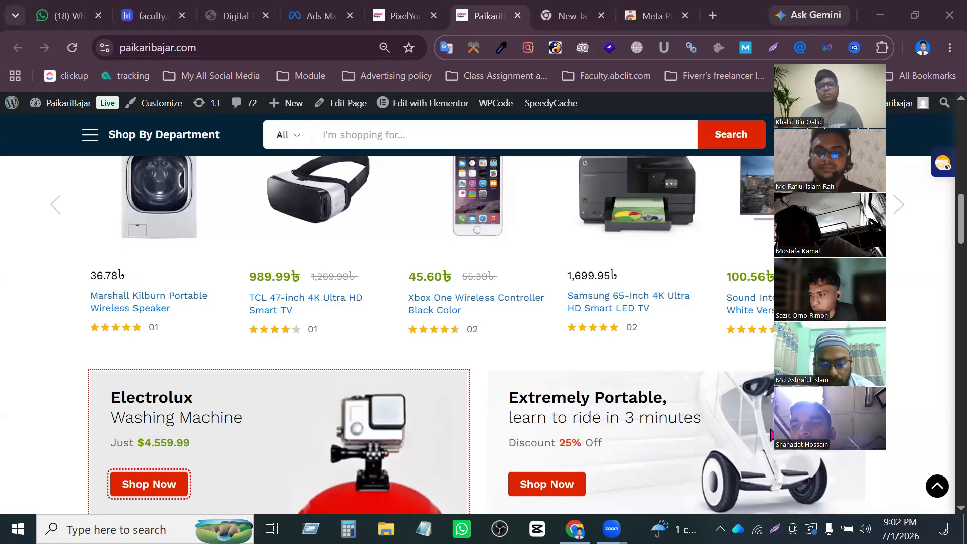
Move the meeting's video strip lower and review the homepage from the banner through Home Electronics to News.
left_click_drag(778, 401, 772, 433)
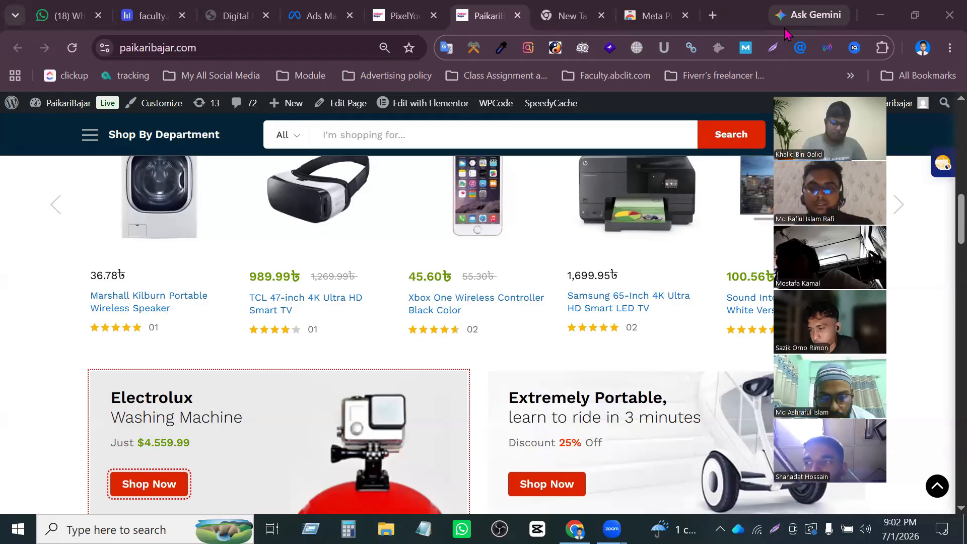
mouse_move(534, 112)
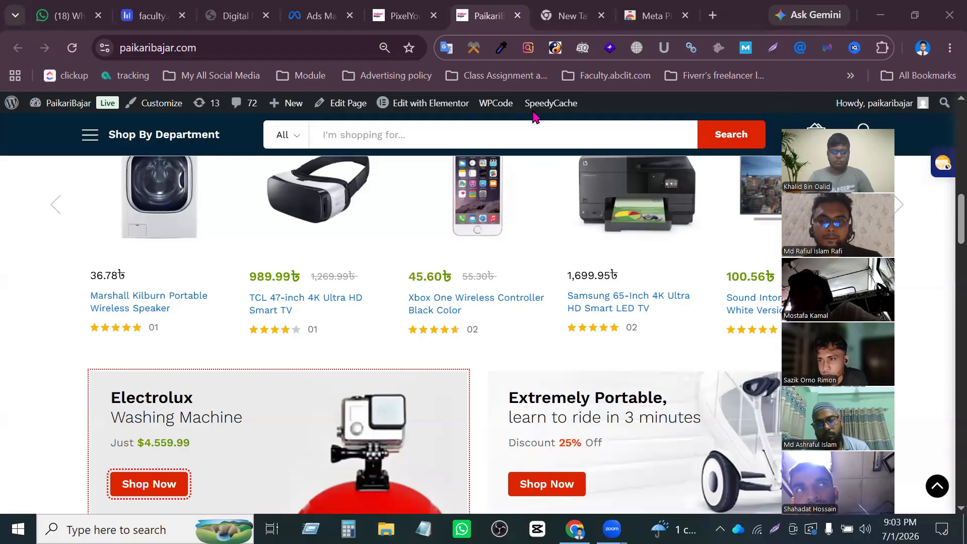
scroll(304, 360, "up", 5)
scroll(361, 261, "down", 5)
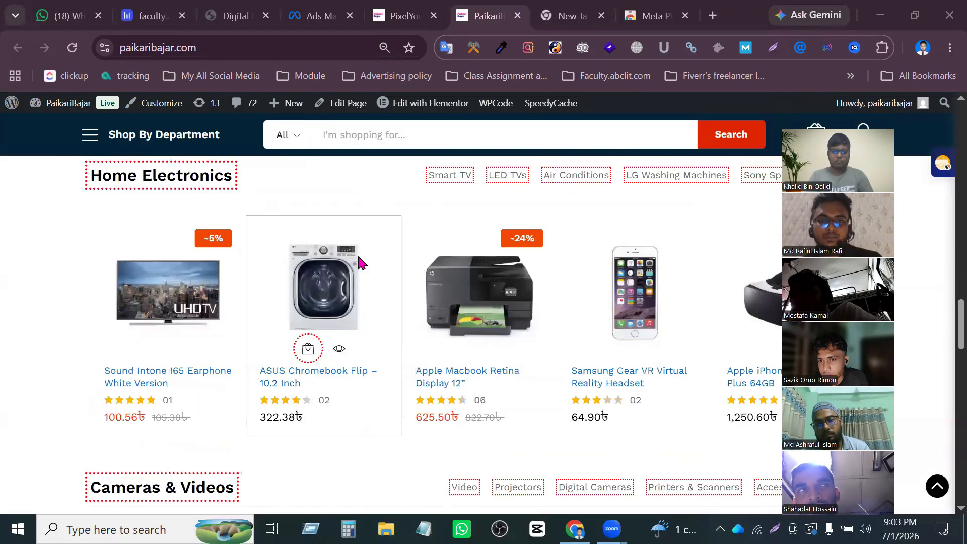
scroll(359, 262, "up", 8)
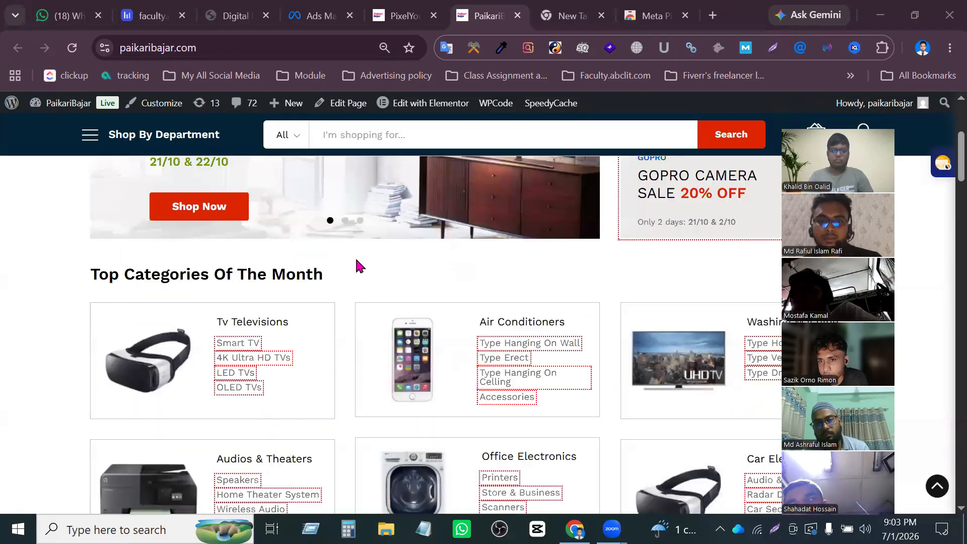
scroll(358, 264, "down", 10)
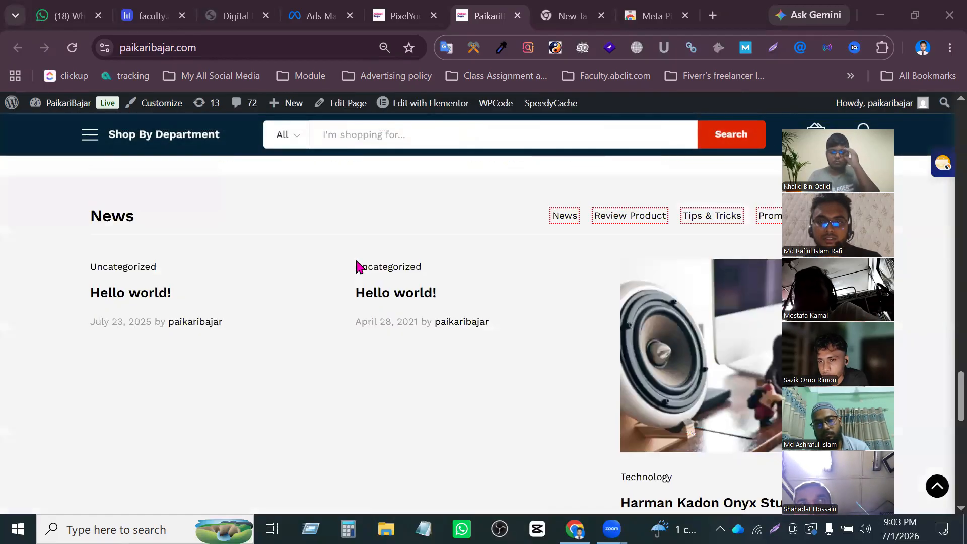
scroll(358, 265, "up", 10)
scroll(356, 267, "up", 3)
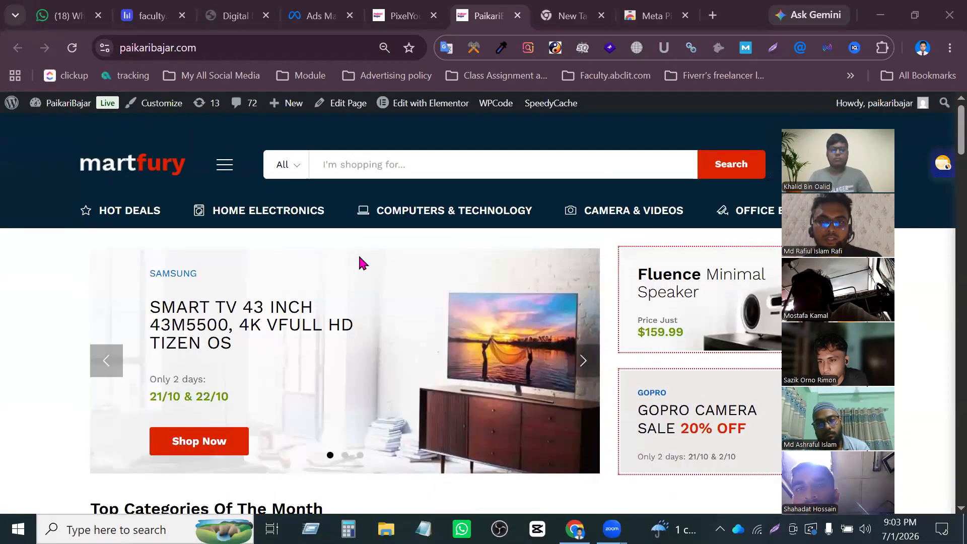
mouse_move(312, 211)
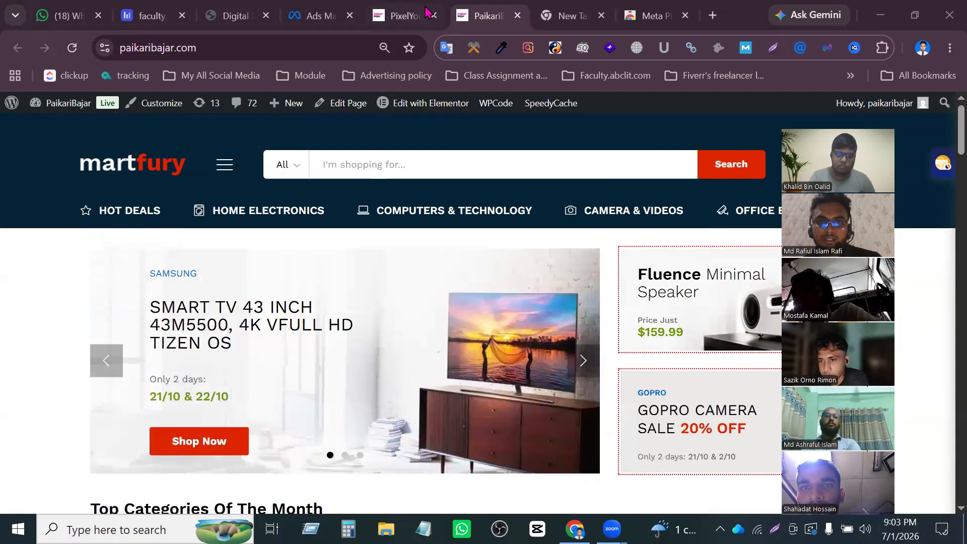
Switch to the store's PixelYourSite admin page, skim it, and go to the WordPress dashboard home.
double_click(262, 50)
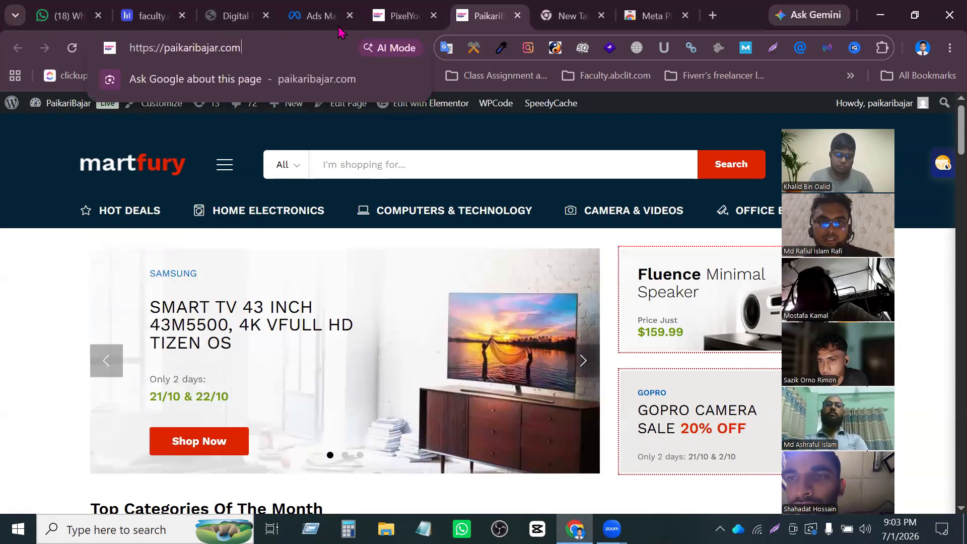
left_click(400, 15)
scroll(384, 242, "down", 15)
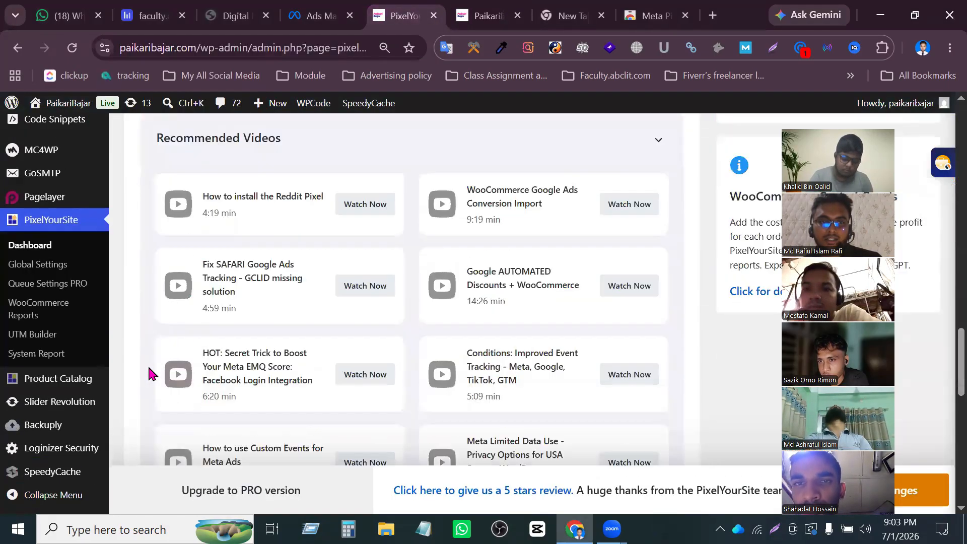
scroll(150, 373, "up", 10)
mouse_move(53, 133)
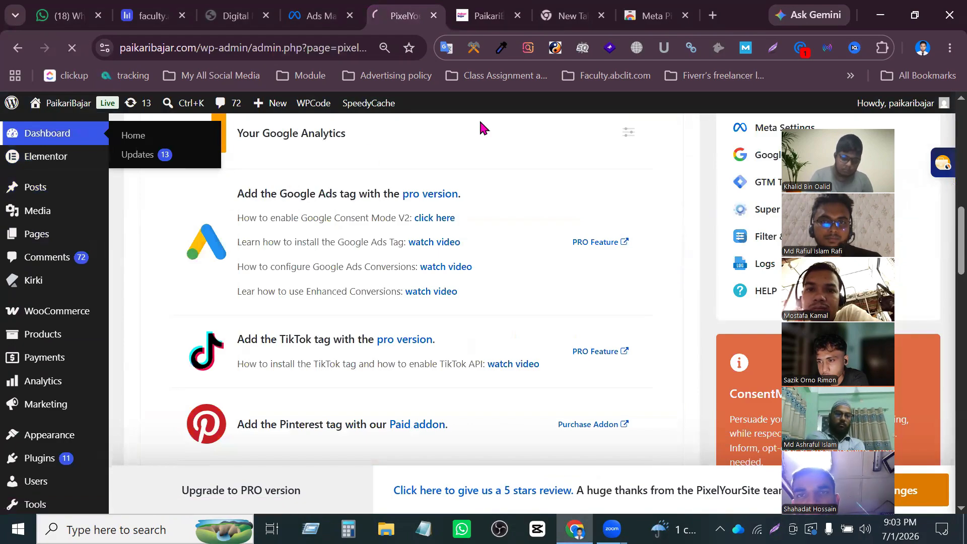
scroll(598, 259, "down", 12)
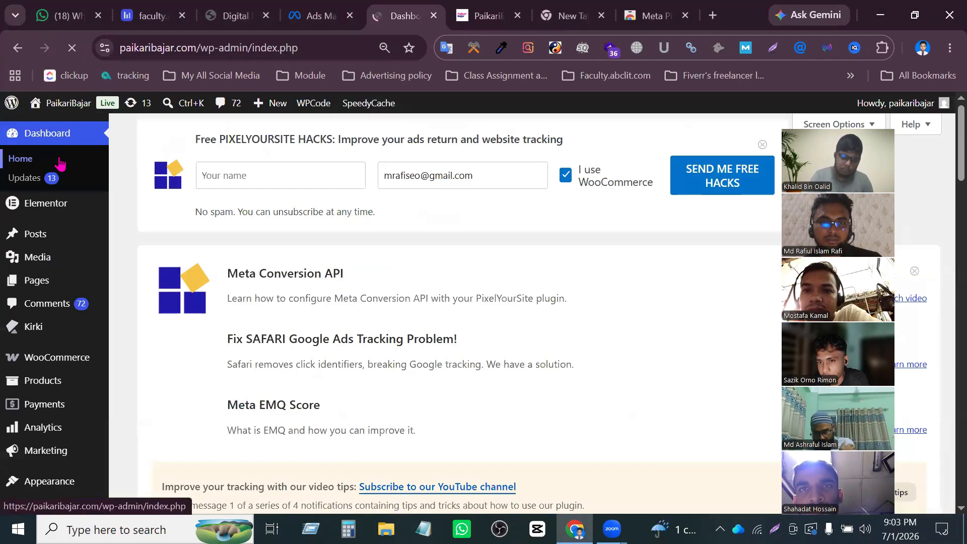
Look through the WordPress dashboard's admin sections, notices, news and site health widgets.
mouse_move(51, 206)
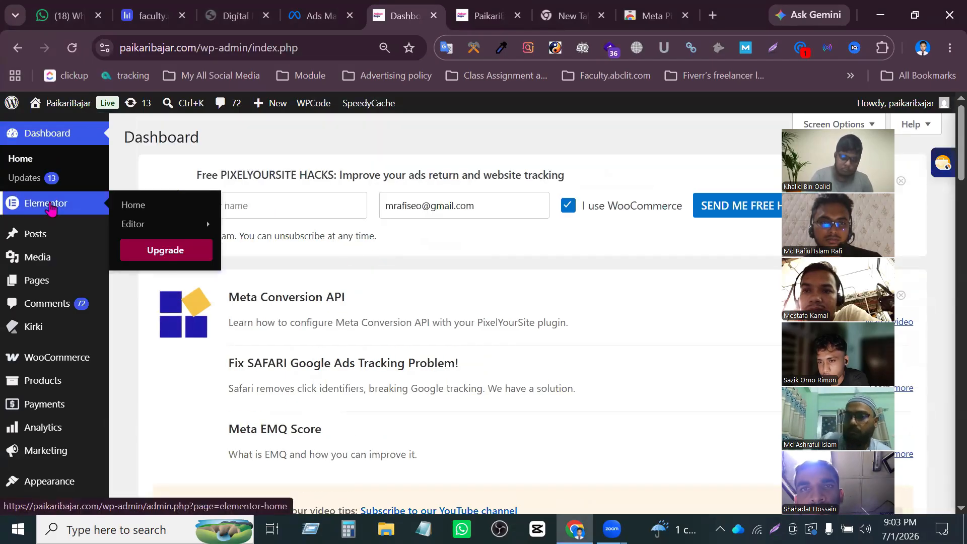
scroll(384, 237, "down", 12)
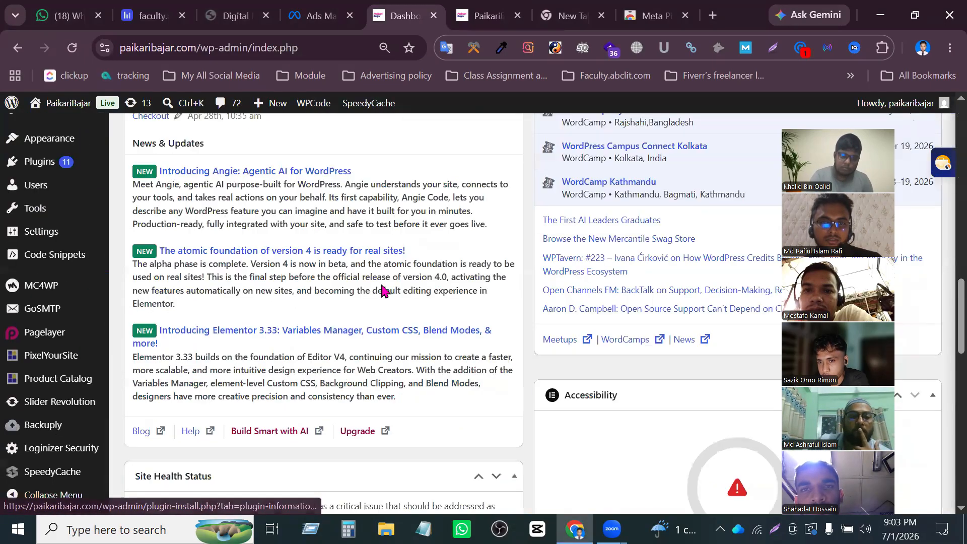
scroll(384, 291, "down", 10)
scroll(383, 291, "up", 20)
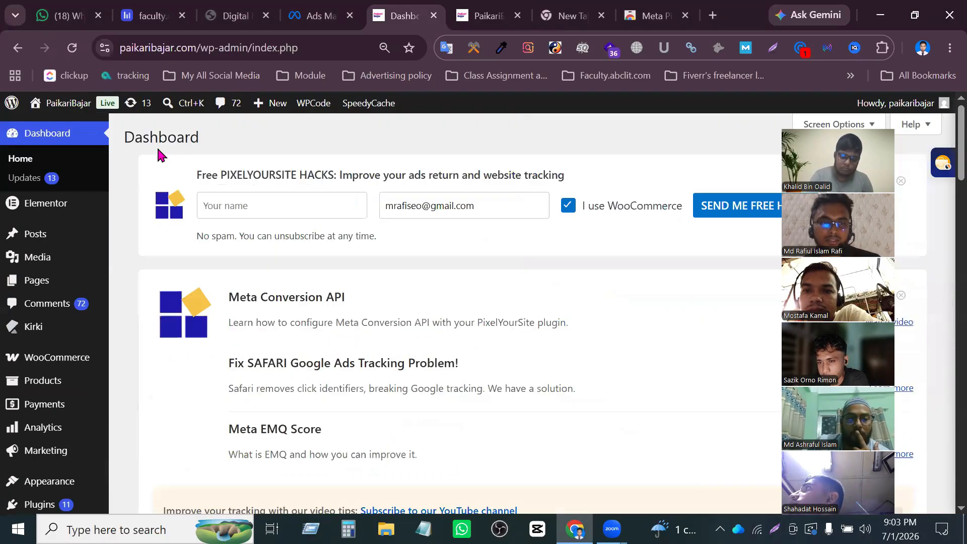
scroll(158, 154, "down", 5)
scroll(32, 297, "down", 3)
scroll(45, 365, "up", 10)
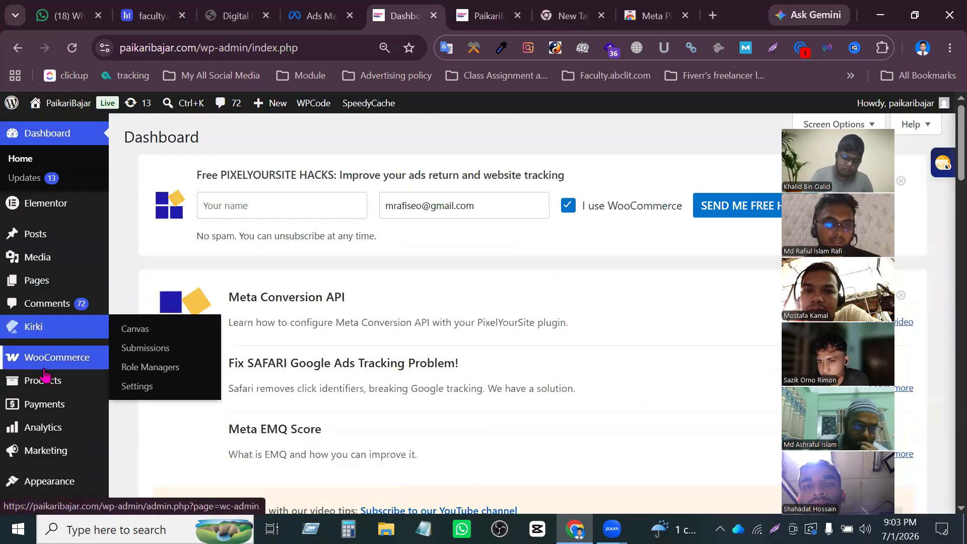
Go to the WordPress page for adding plugins and search for "pixel your site".
scroll(44, 362, "down", 2)
mouse_move(74, 385)
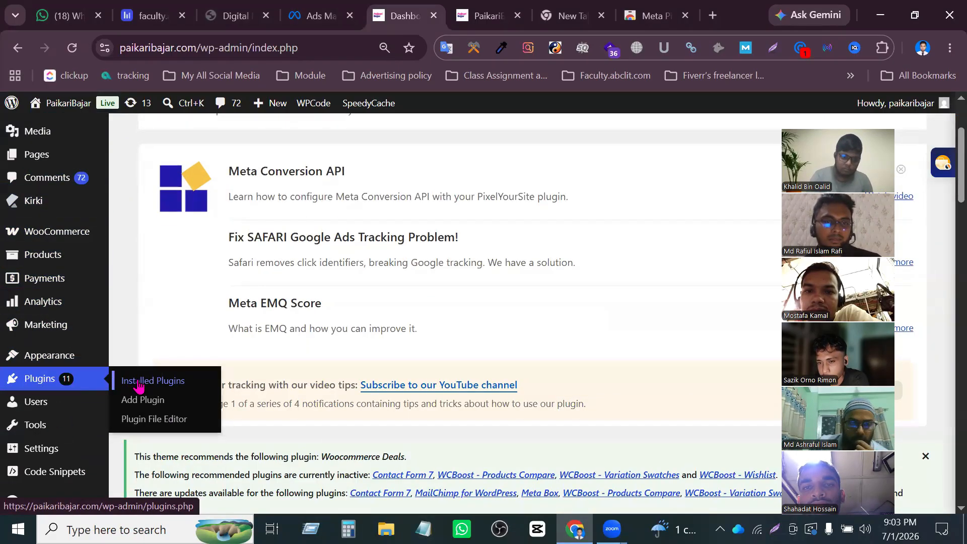
left_click(140, 400)
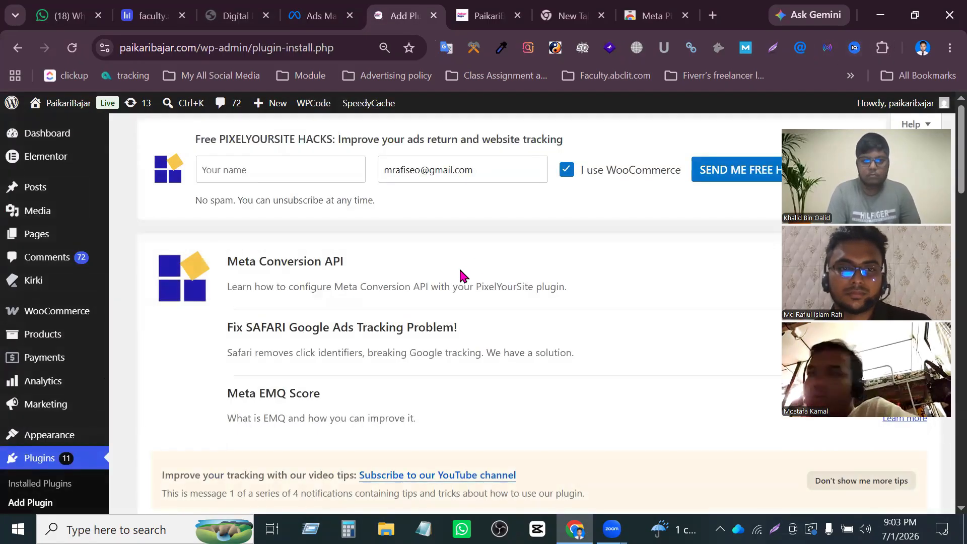
scroll(451, 313, "down", 10)
scroll(451, 314, "up", 5)
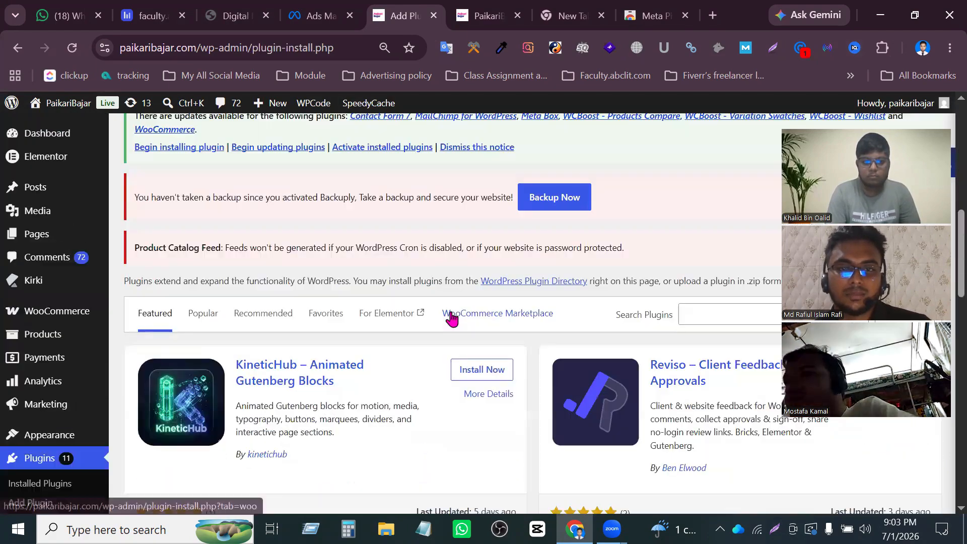
left_click(701, 313)
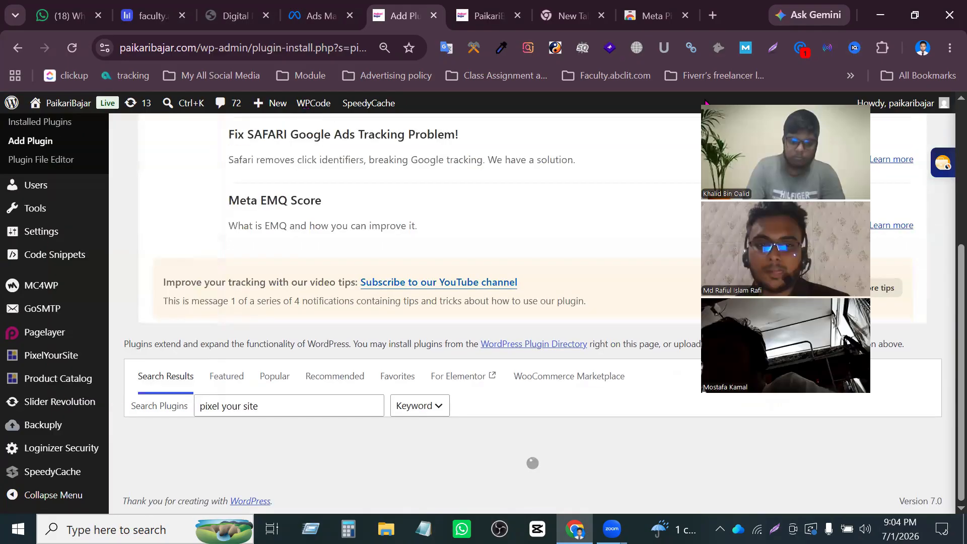
Find PixelYourSite – Your smart PIXEL (TAG) & API Manager among the plugin results and start its update.
scroll(444, 412, "down", 6)
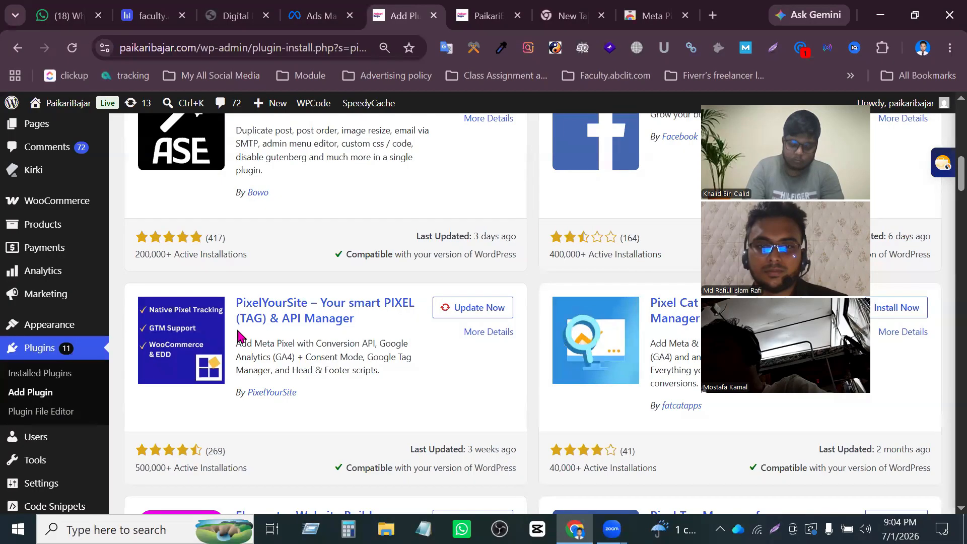
scroll(240, 335, "up", 8)
scroll(238, 329, "down", 8)
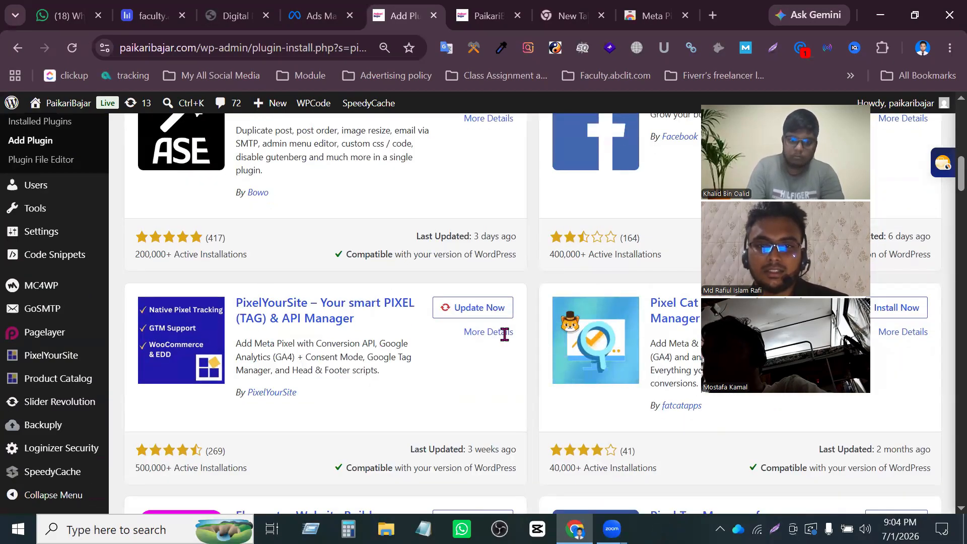
left_click(495, 313)
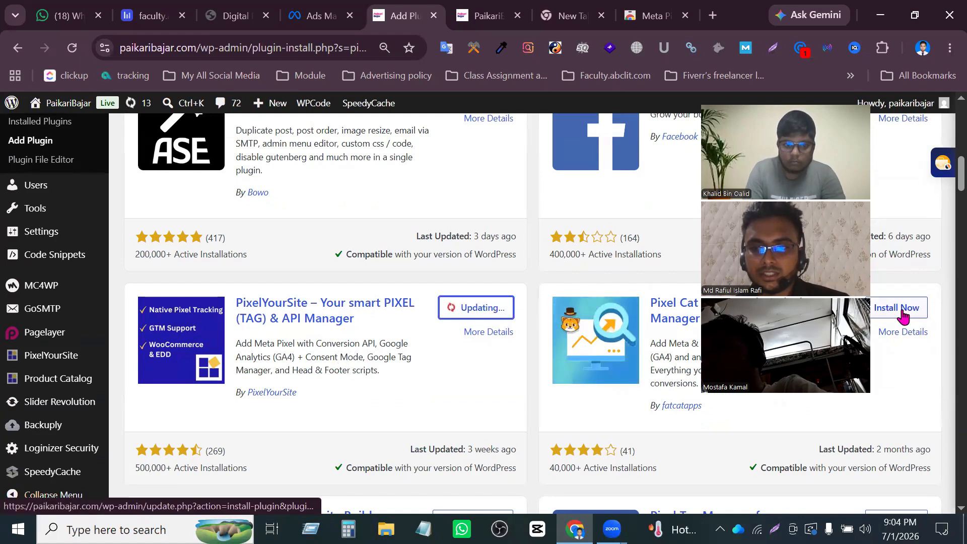
Look through the other pixel plugins and the PixelYourSite admin entries, and check the PixelYourSite update's progress.
scroll(896, 347, "down", 1)
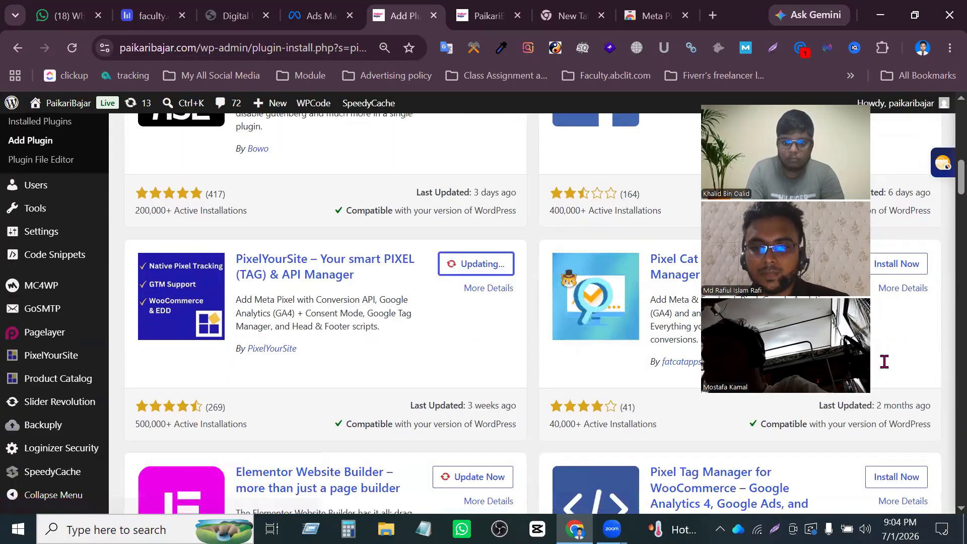
scroll(521, 356, "up", 1)
scroll(480, 355, "down", 5)
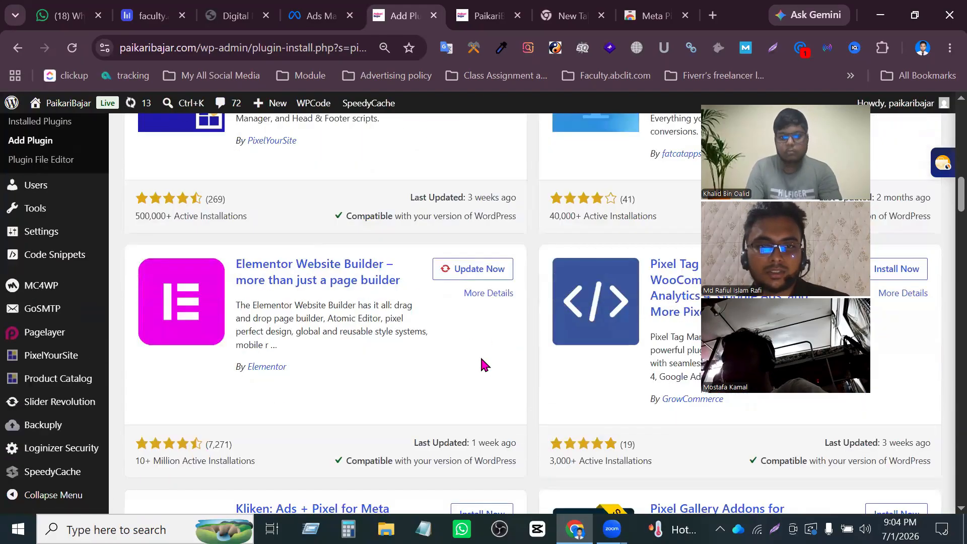
scroll(479, 355, "up", 5)
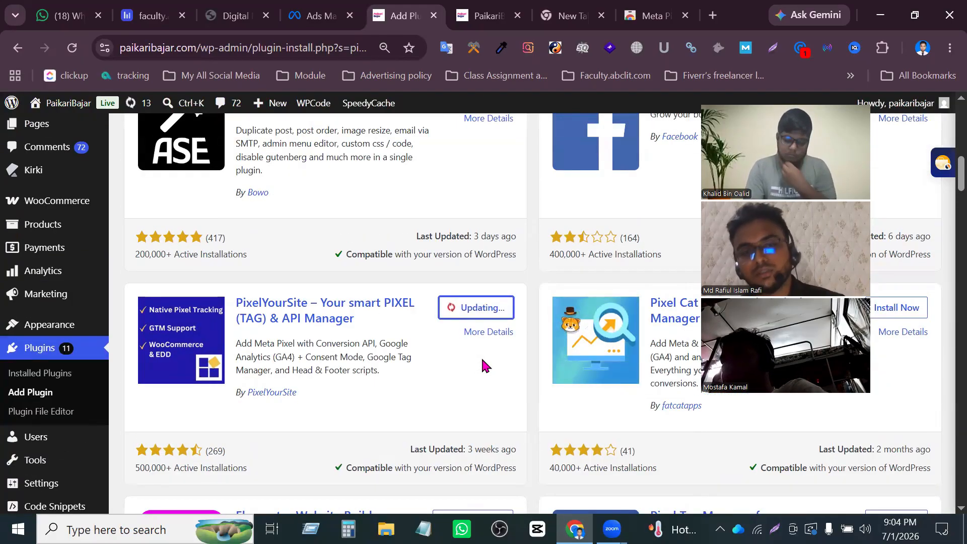
scroll(45, 310, "down", 8)
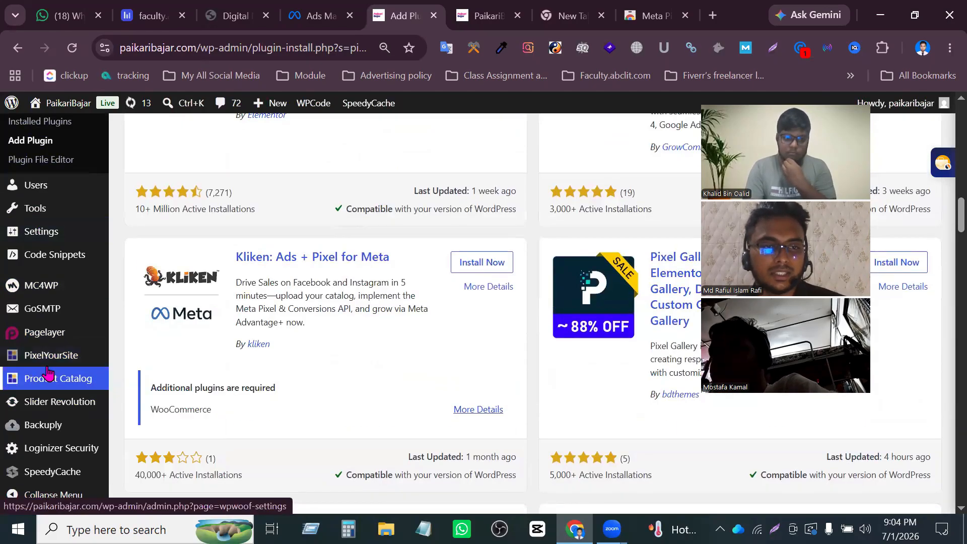
mouse_move(53, 360)
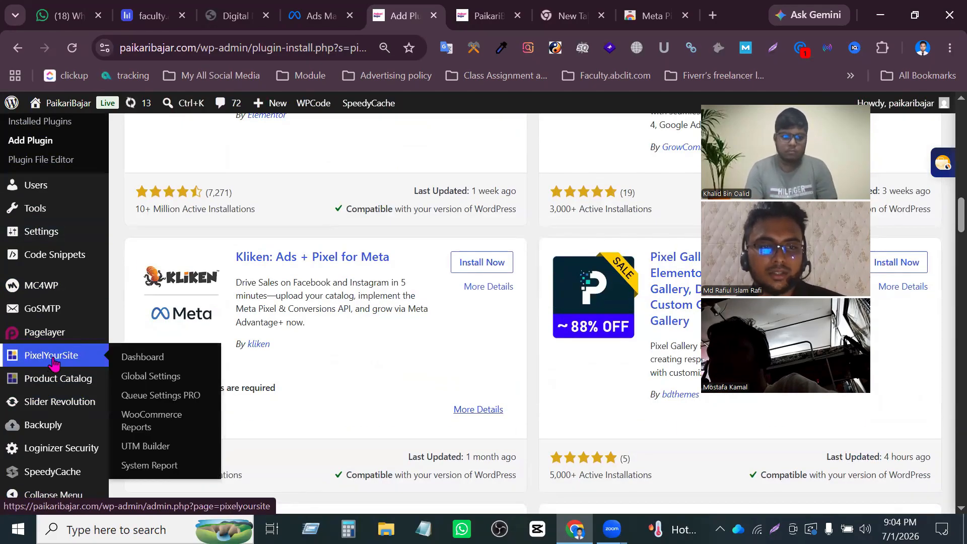
scroll(442, 318, "up", 5)
scroll(442, 323, "down", 3)
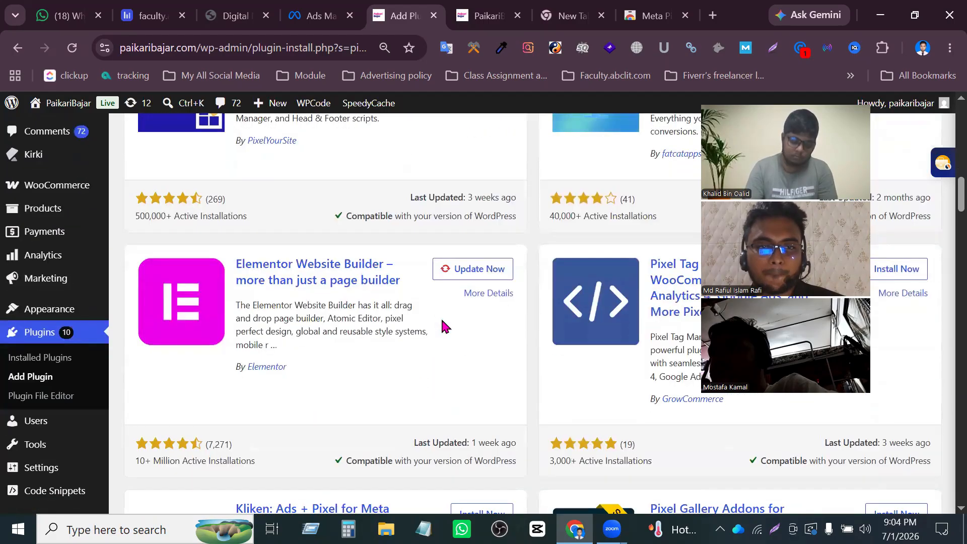
scroll(442, 321, "up", 3)
scroll(504, 252, "up", 3)
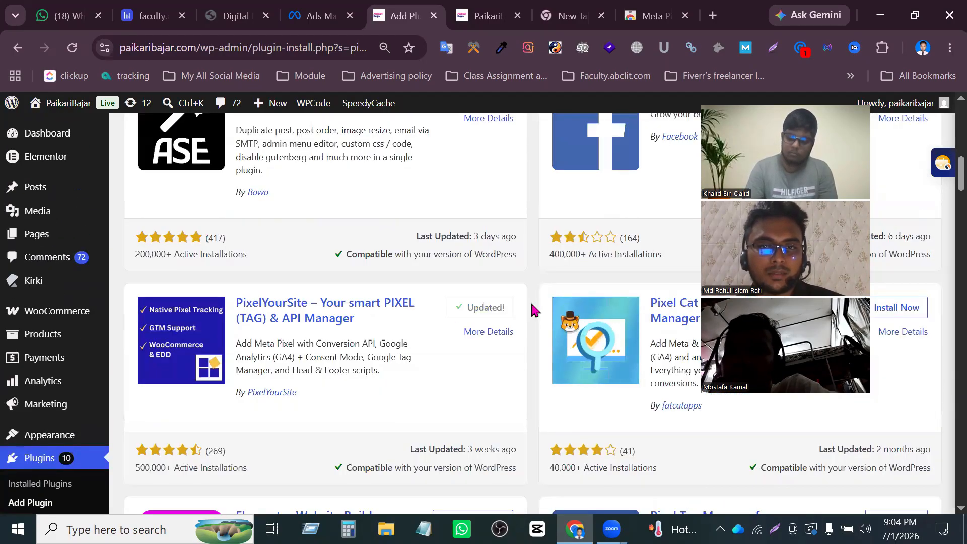
mouse_move(82, 306)
scroll(151, 303, "down", 3)
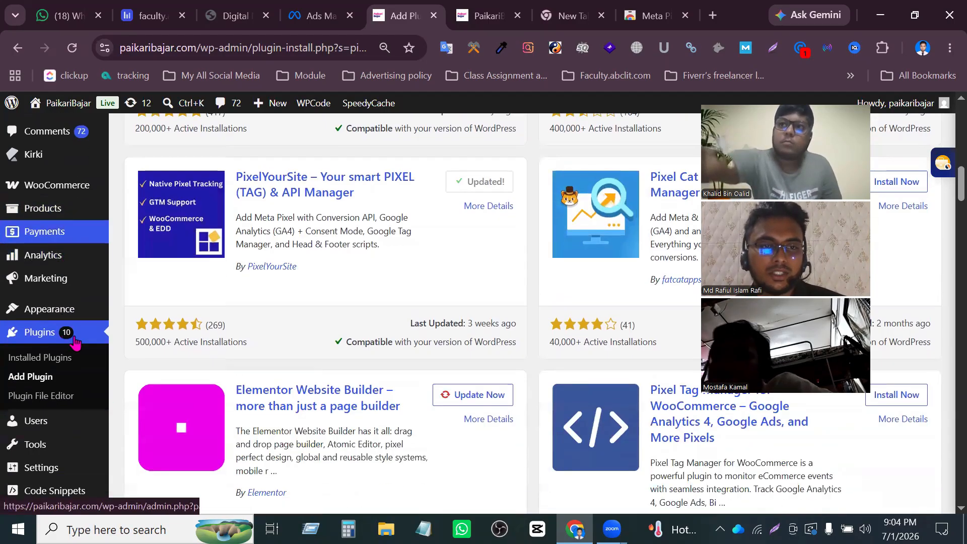
scroll(203, 276, "up", 5)
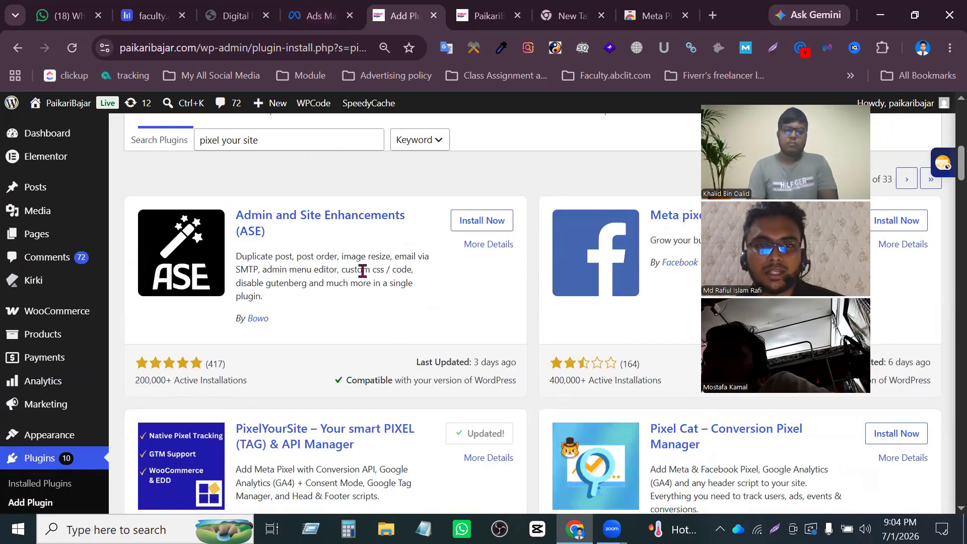
Switch to the draft sales ad set in Ads Manager and examine its active and inactive dataset choices.
left_click(318, 15)
scroll(413, 261, "up", 2)
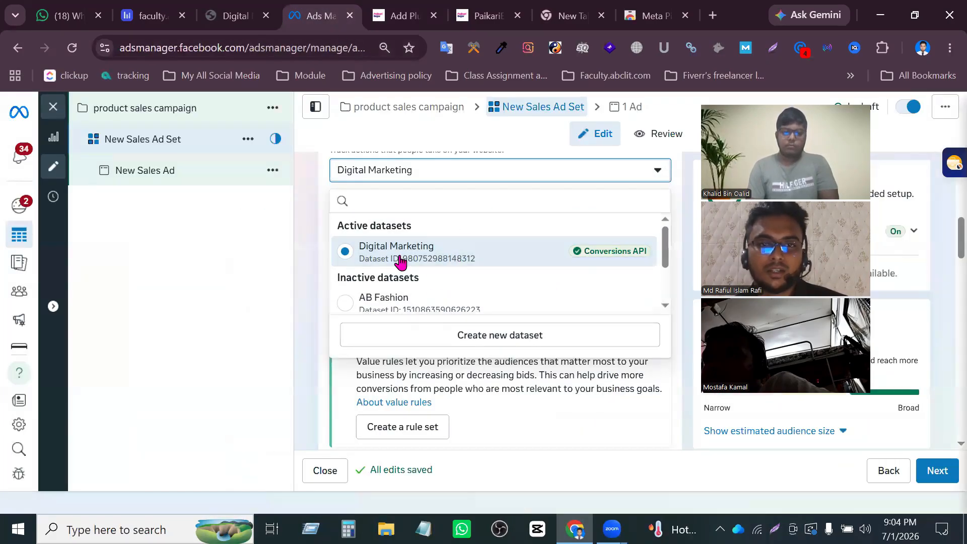
scroll(399, 254, "down", 2)
scroll(438, 281, "up", 2)
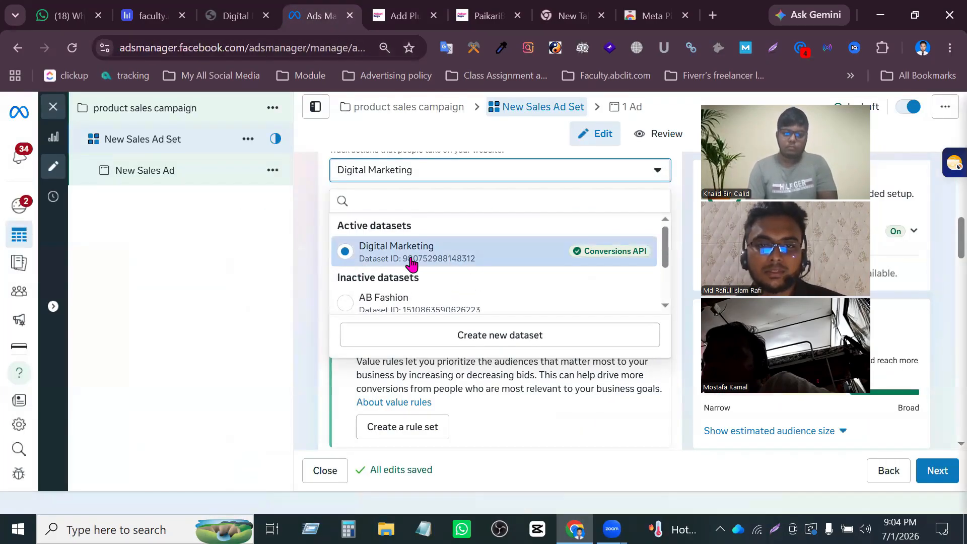
scroll(453, 262, "down", 3)
scroll(455, 269, "up", 3)
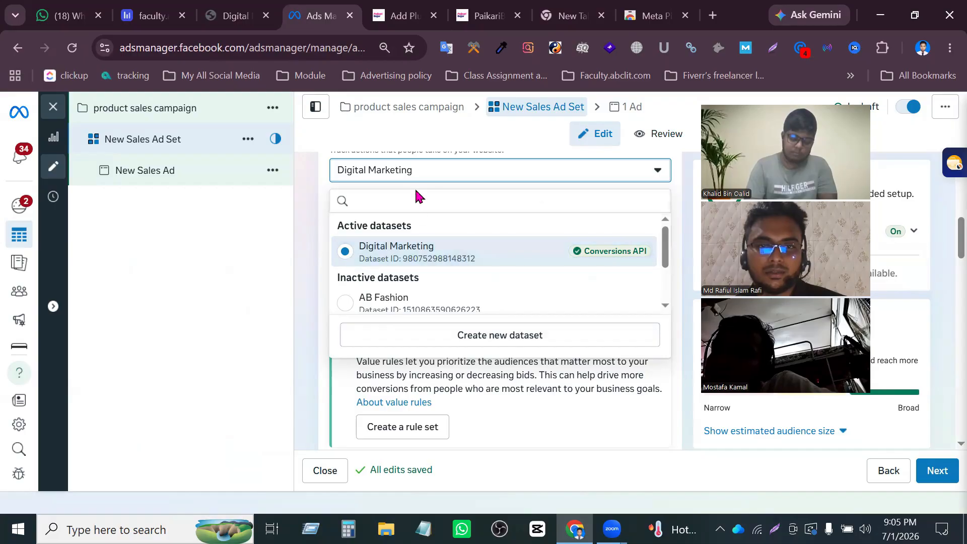
left_click(421, 202)
Choose Website as the ad set's conversion location.
scroll(315, 191, "up", 3)
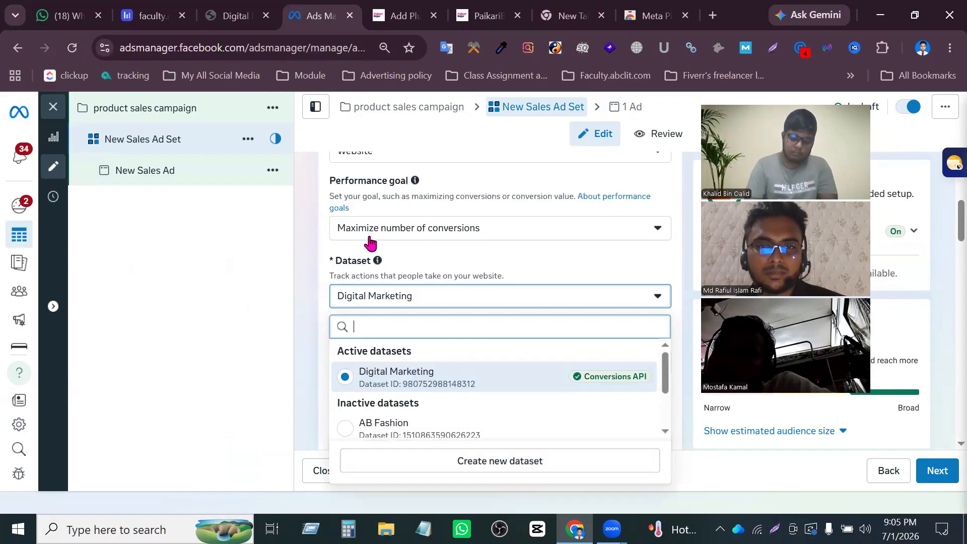
scroll(410, 256, "up", 3)
left_click(416, 282)
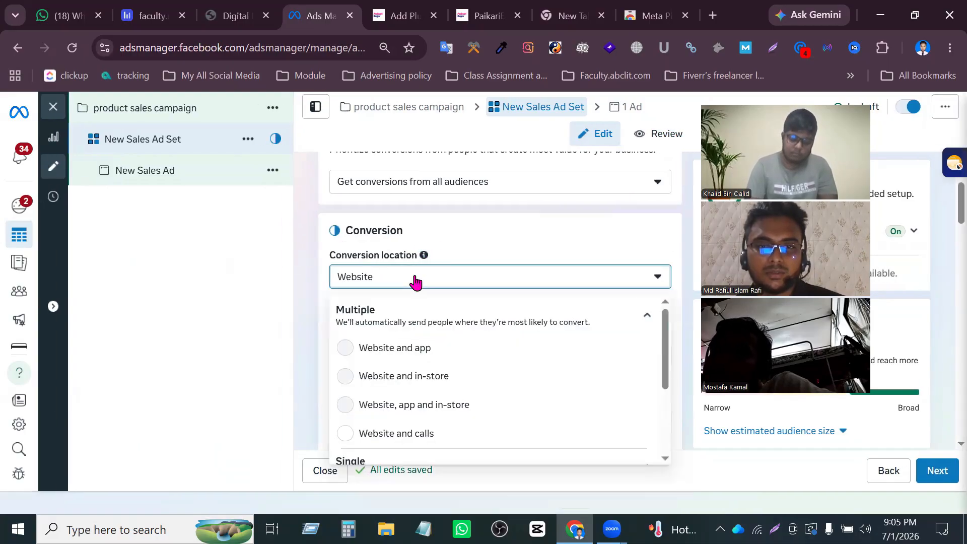
scroll(401, 387, "down", 3)
left_click(362, 382)
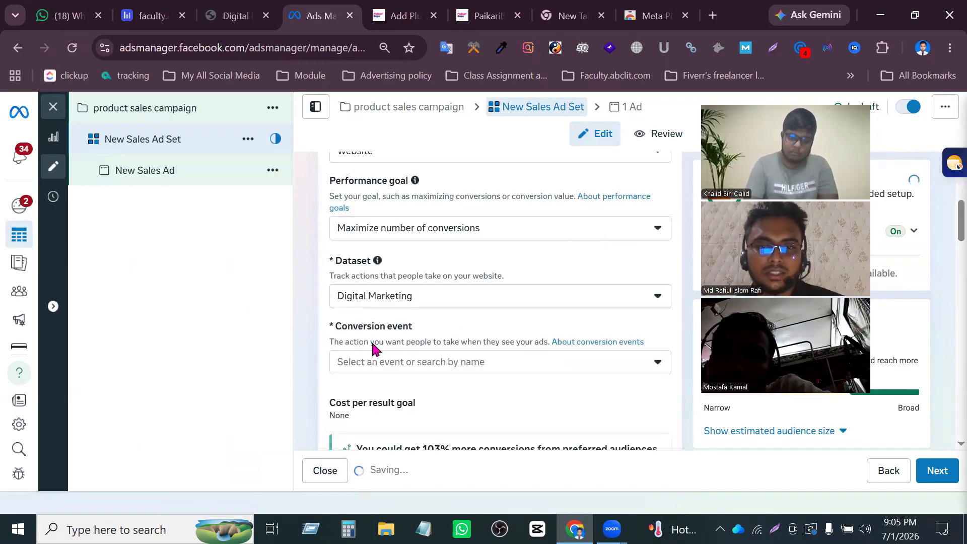
Review the ad set's dataset choices again, including the option to create a new one, and leave the draft unpublished.
left_click(457, 301)
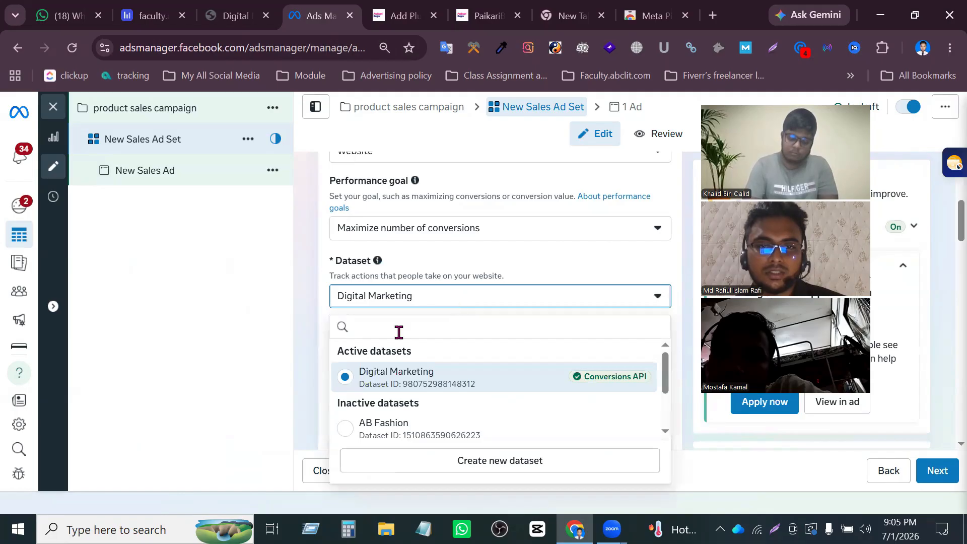
scroll(308, 302, "down", 3)
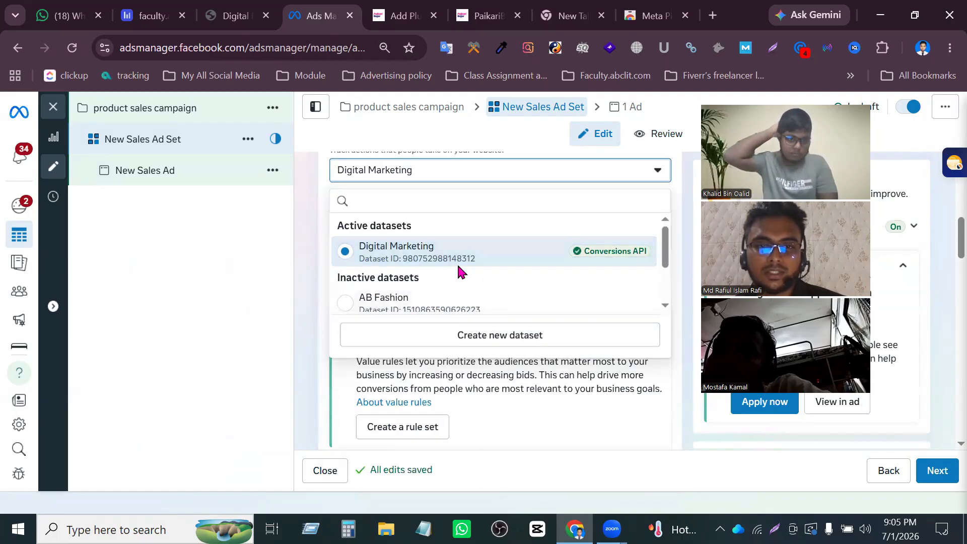
scroll(423, 271, "down", 2)
scroll(438, 249, "up", 2)
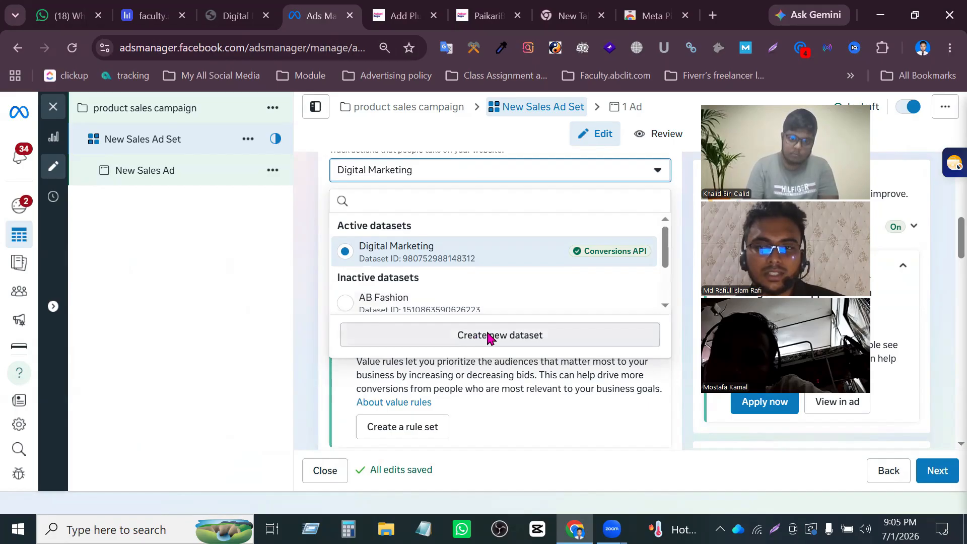
left_click(52, 108)
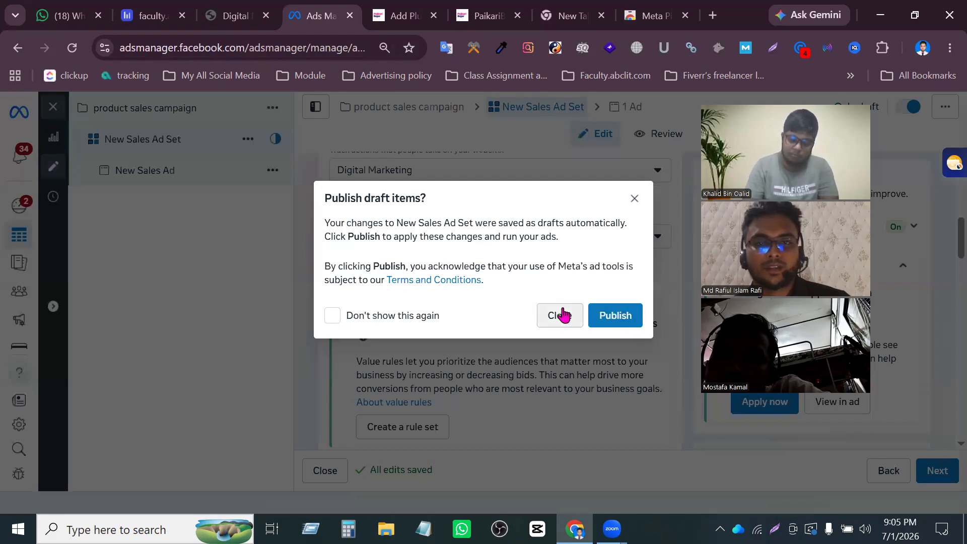
left_click(636, 197)
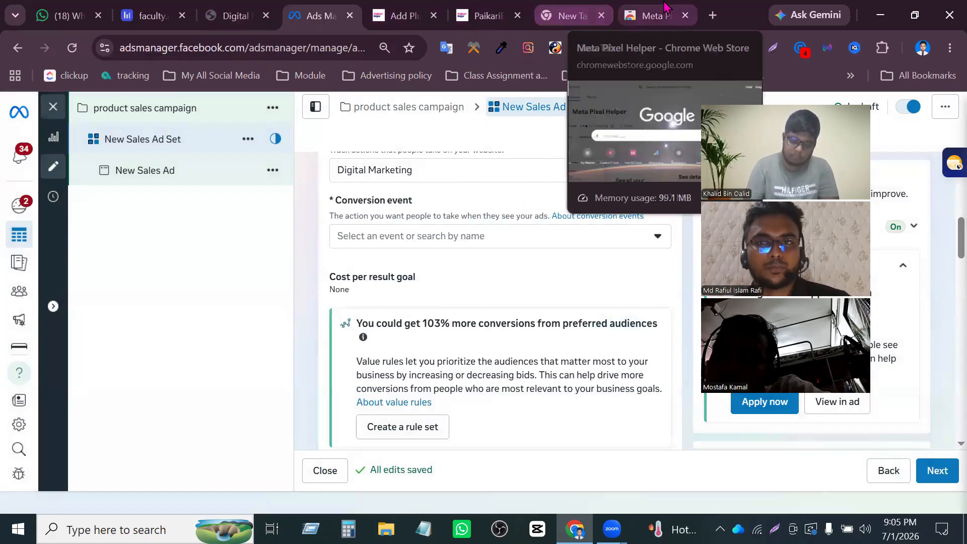
Close the Meta Pixel Helper store page and load Ads Manager in the empty browser tab.
left_click(685, 16)
left_click(538, 9)
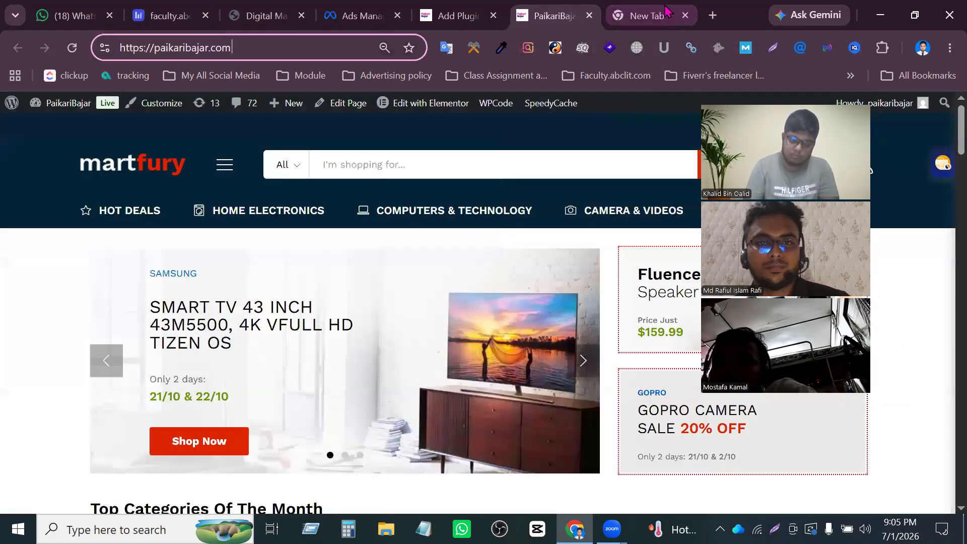
left_click(646, 16)
left_click(258, 44)
type("ads")
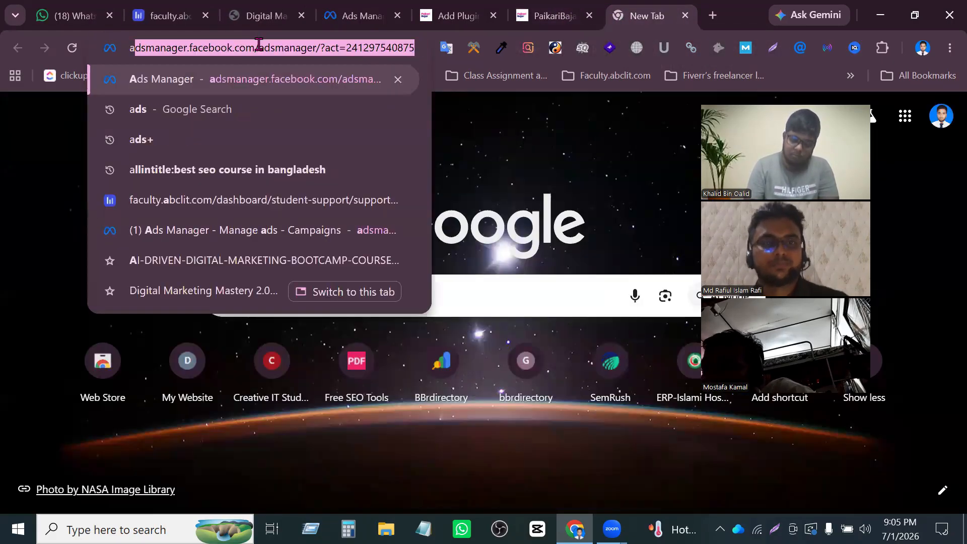
key("Return")
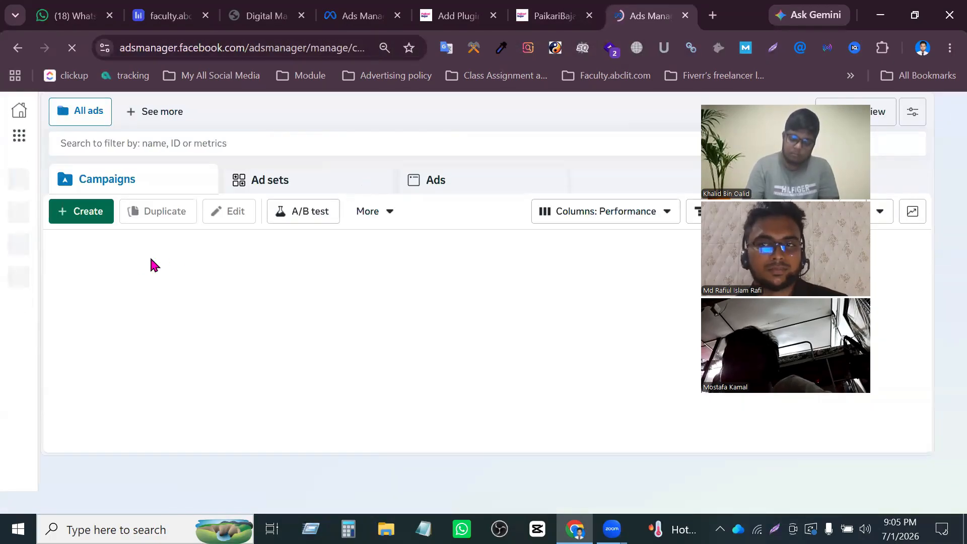
Switch Ads Manager to the single ad account in the personal business portfolio.
scroll(151, 270, "down", 2)
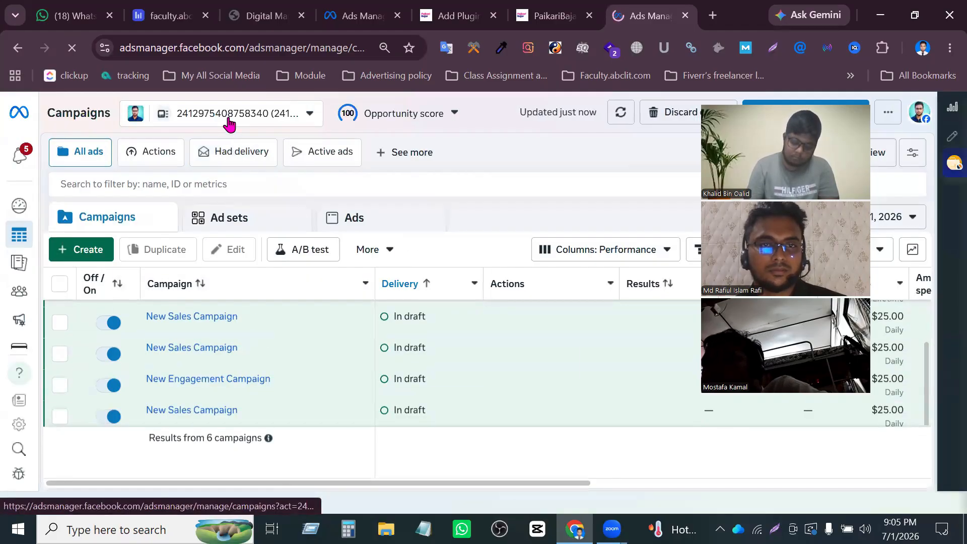
left_click(225, 121)
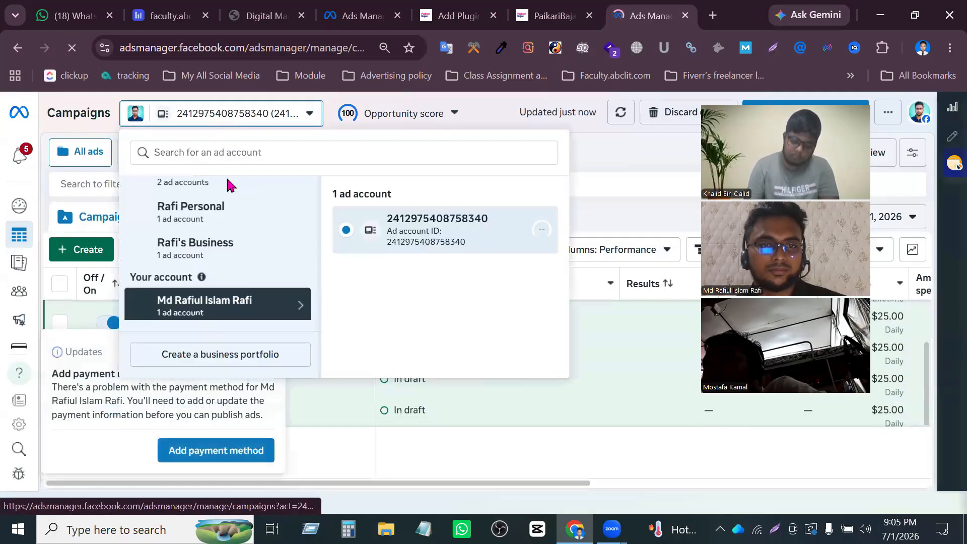
left_click(217, 211)
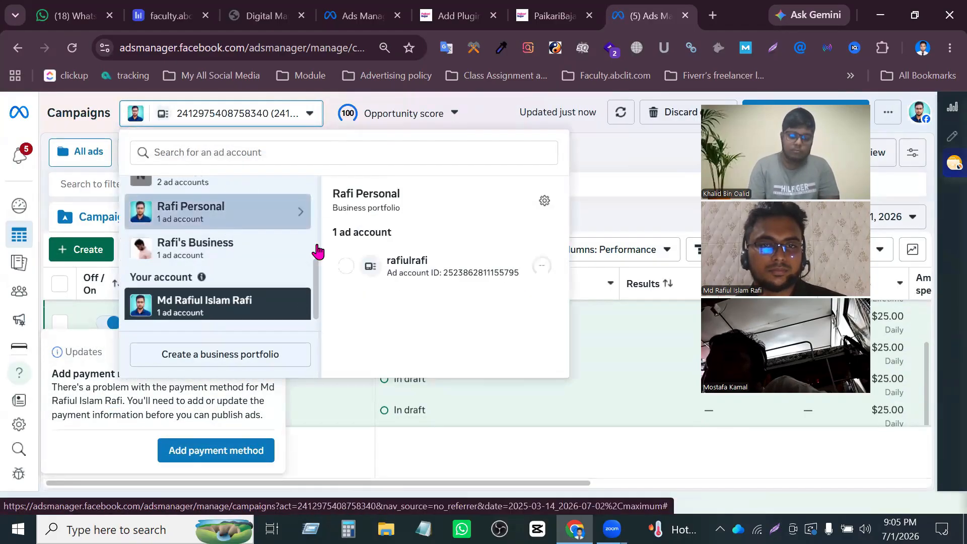
left_click(348, 267)
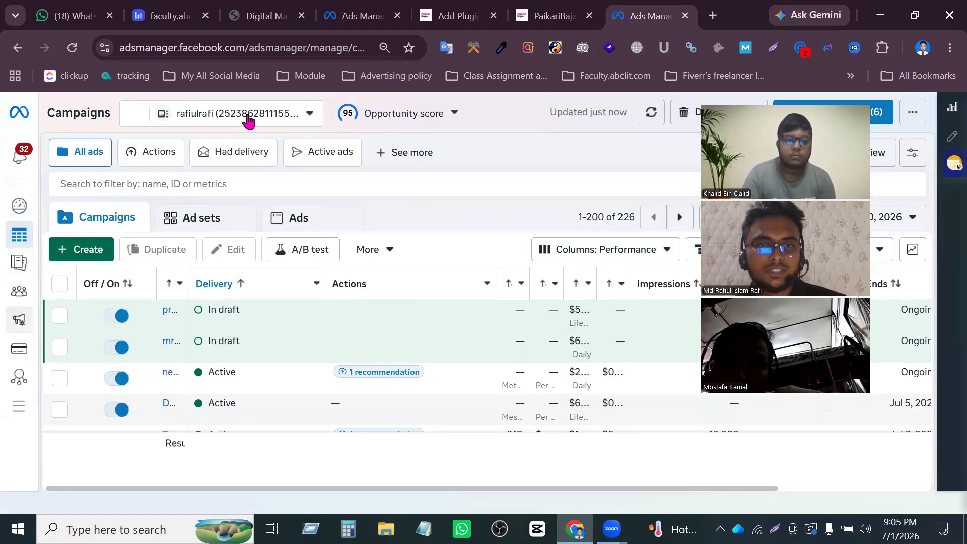
Review the business portfolios and their ad accounts in the ad account selector, keeping the current account.
left_click(249, 115)
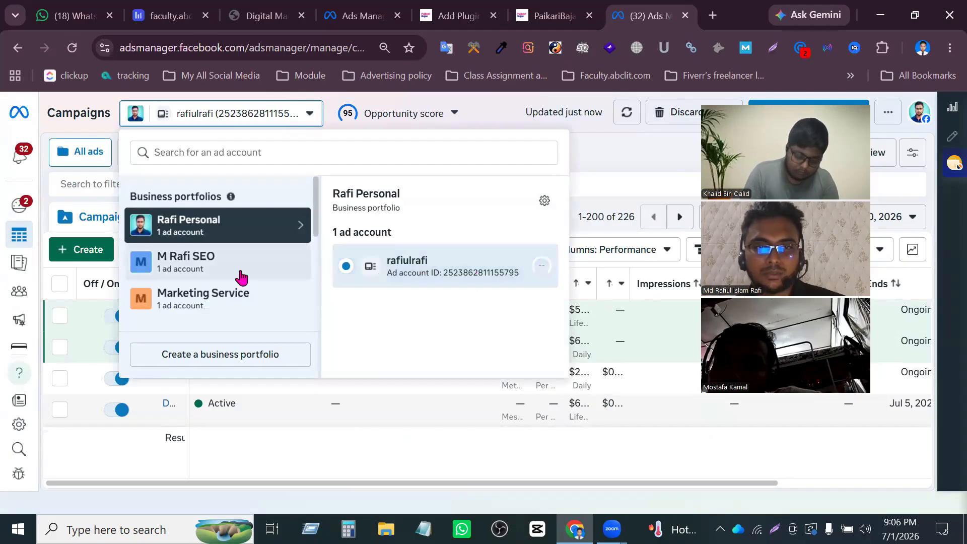
mouse_move(241, 275)
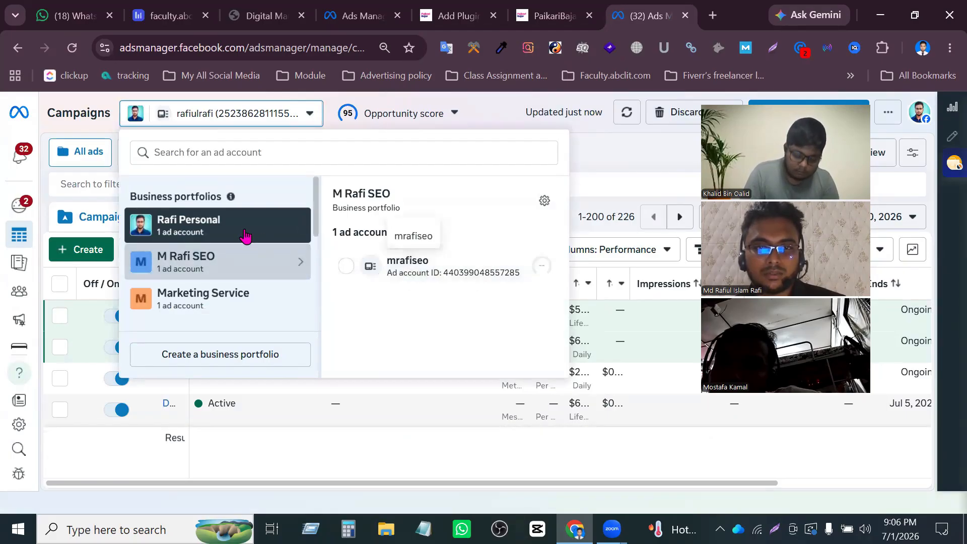
mouse_move(238, 224)
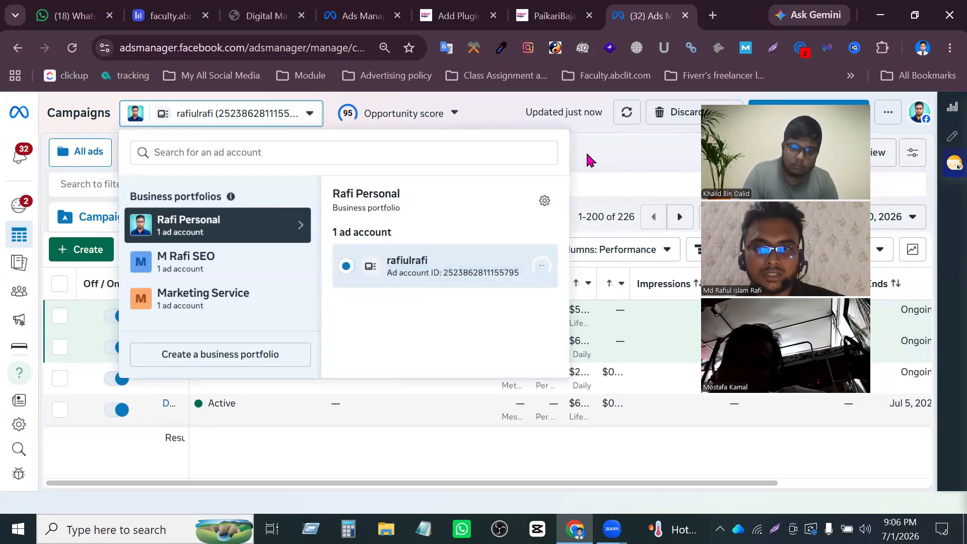
left_click(210, 113)
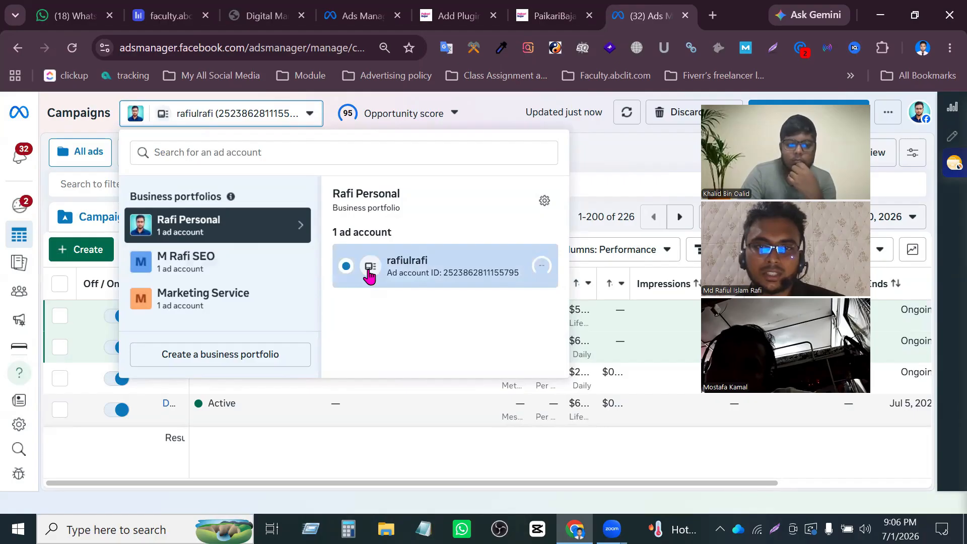
left_click(598, 153)
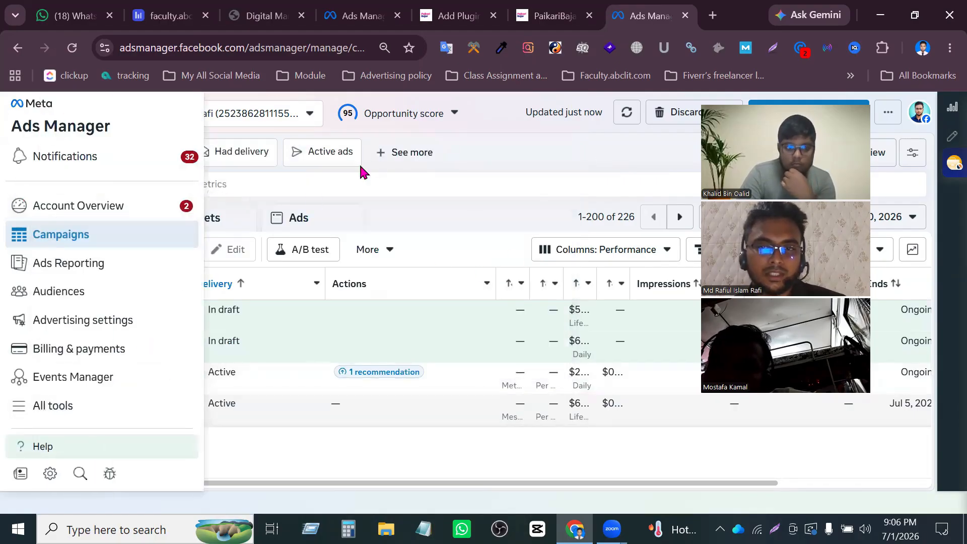
Go to the personal portfolio's business settings and show its Datasets & pixels list under Data Sources.
mouse_move(17, 300)
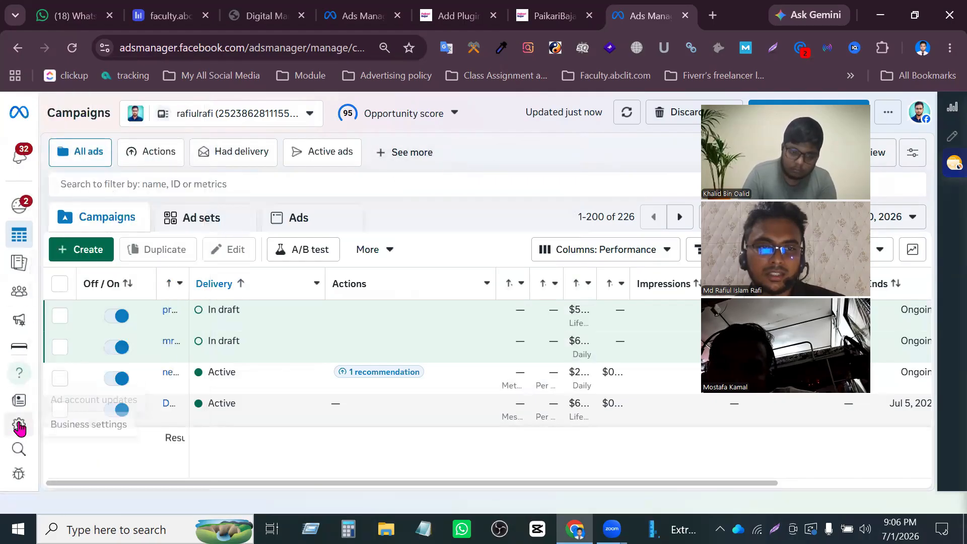
left_click(18, 426)
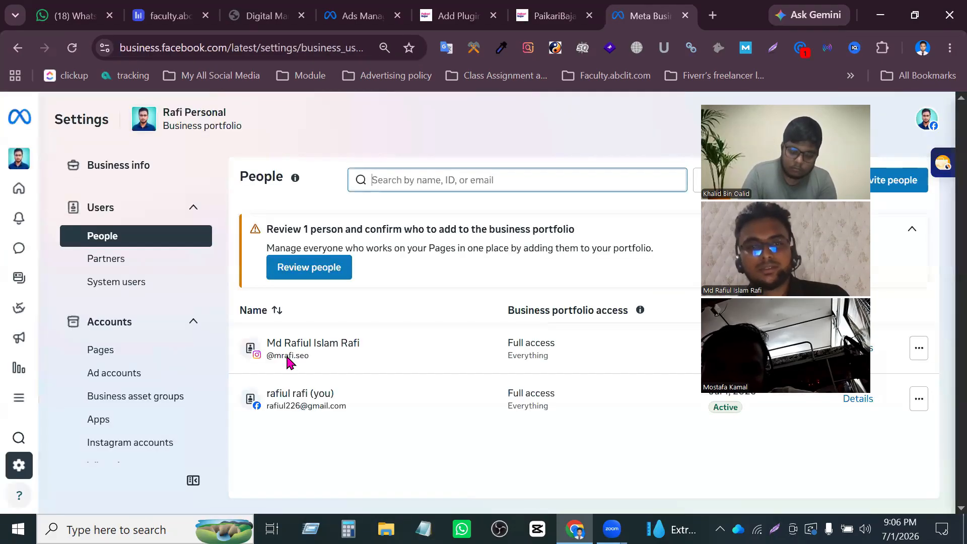
scroll(122, 344, "down", 5)
scroll(122, 344, "up", 5)
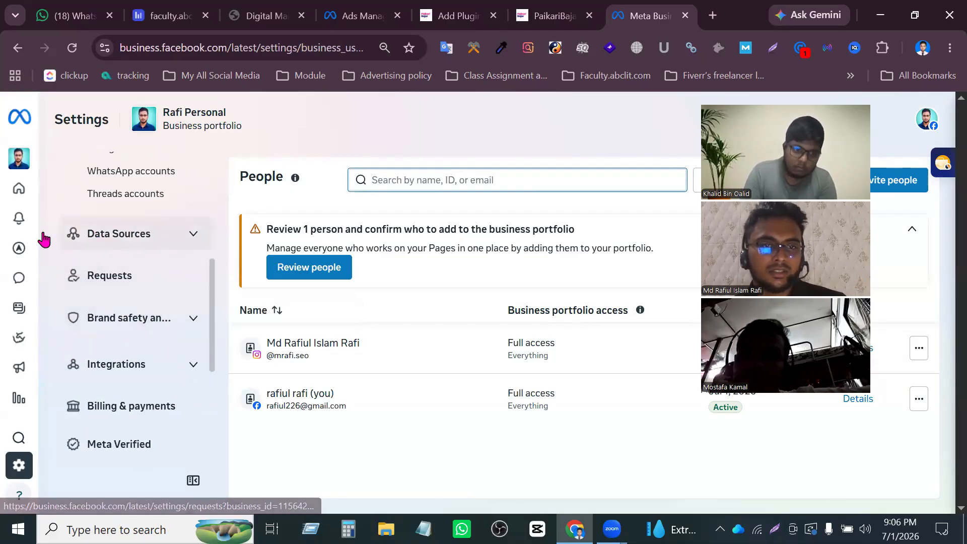
left_click(190, 234)
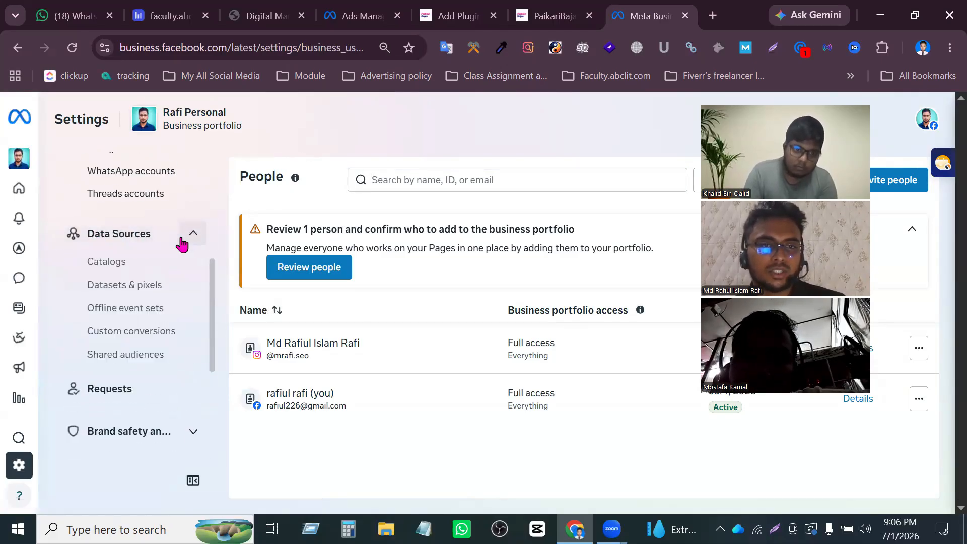
left_click(156, 286)
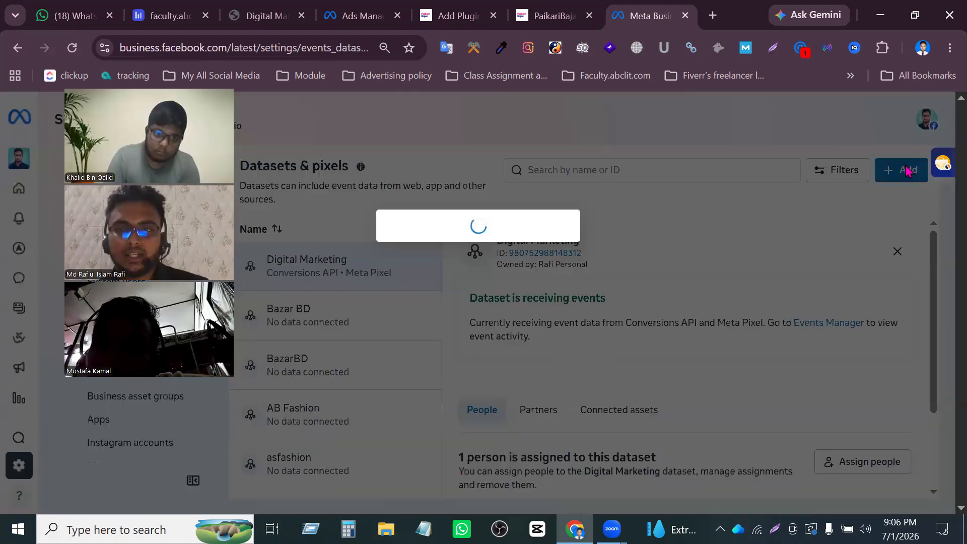
left_click(895, 173)
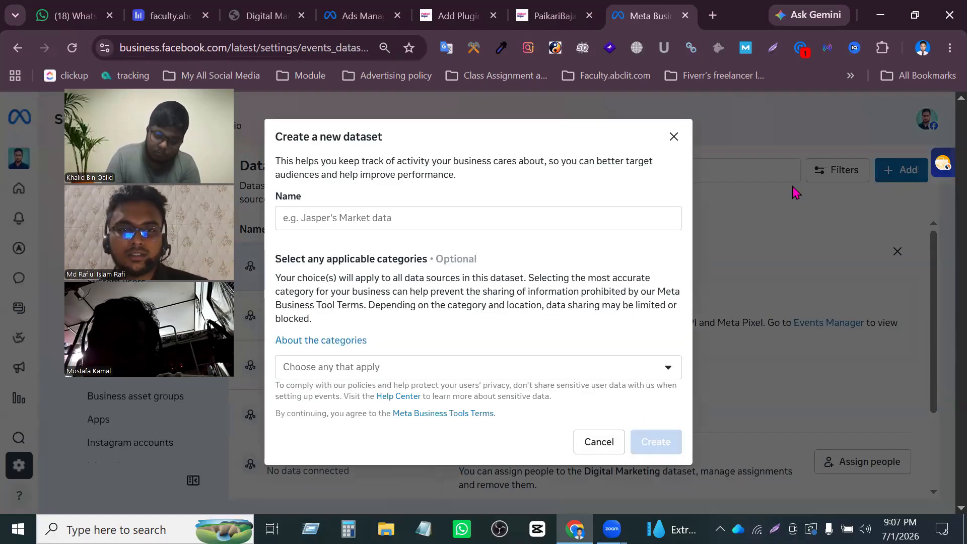
left_click(341, 217)
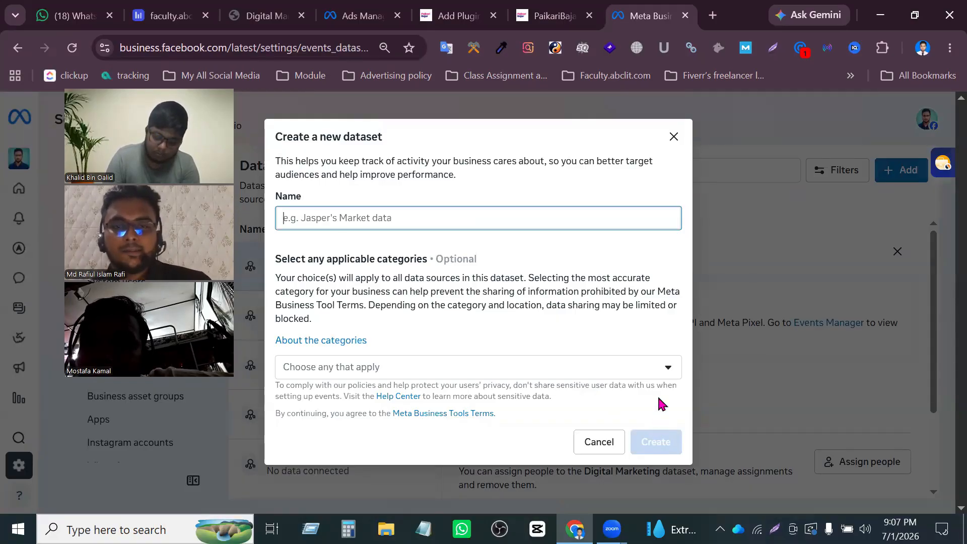
left_click(674, 138)
left_click(361, 16)
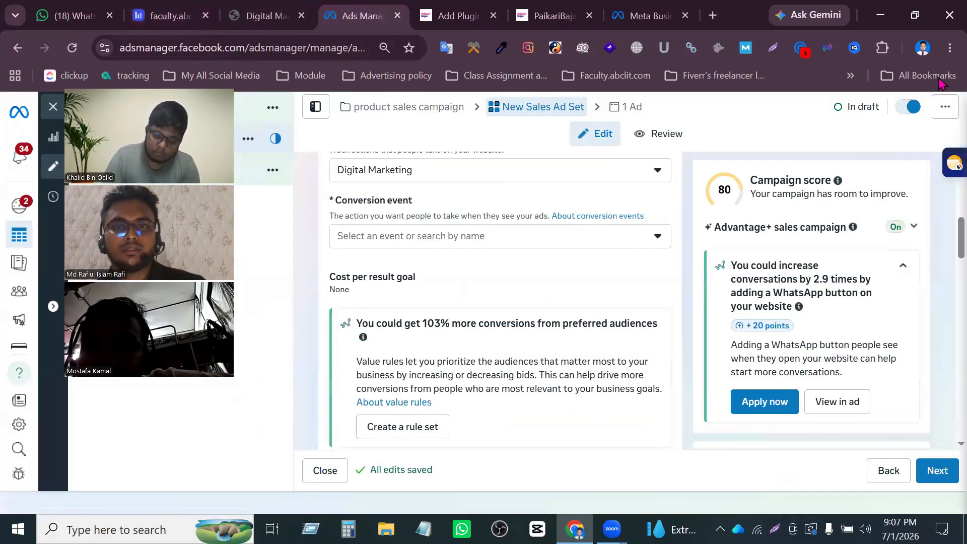
left_click(649, 16)
scroll(188, 429, "down", 10)
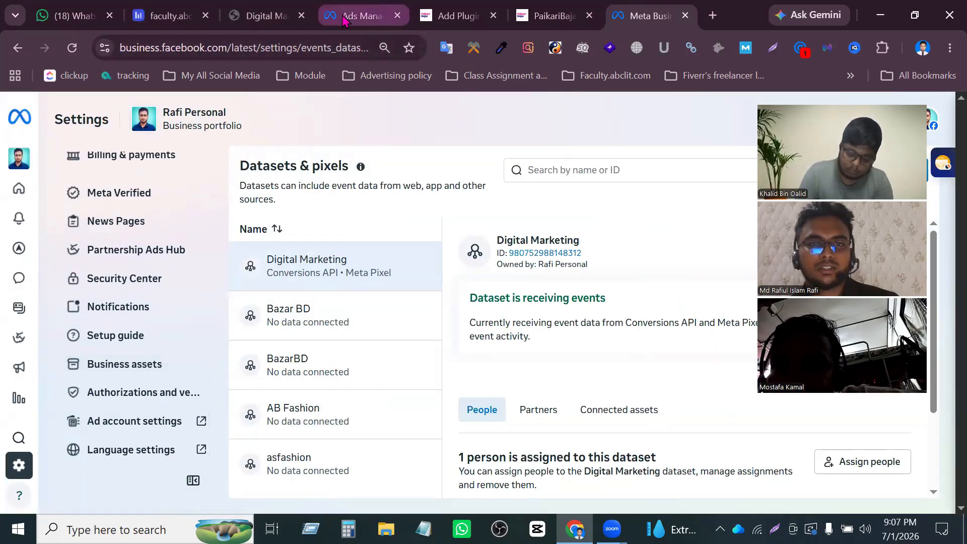
Return to the draft ad set, look through its dataset choices and start creating a new dataset.
left_click(360, 15)
scroll(418, 292, "up", 3)
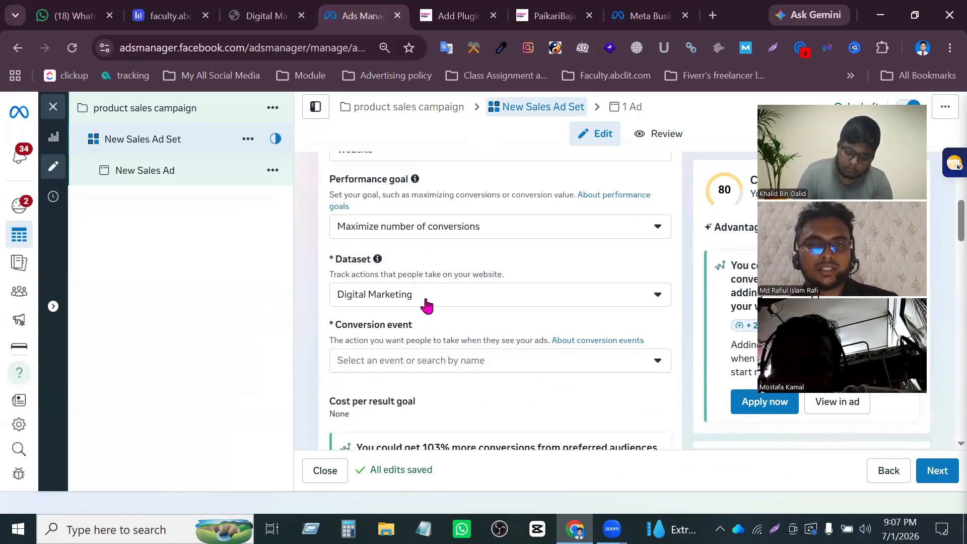
left_click(433, 302)
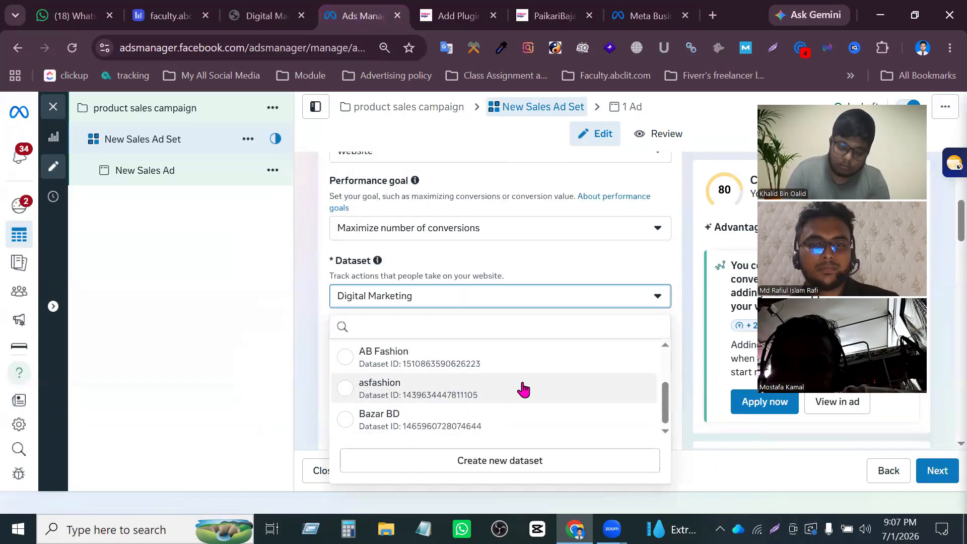
scroll(313, 326, "down", 5)
scroll(309, 325, "up", 5)
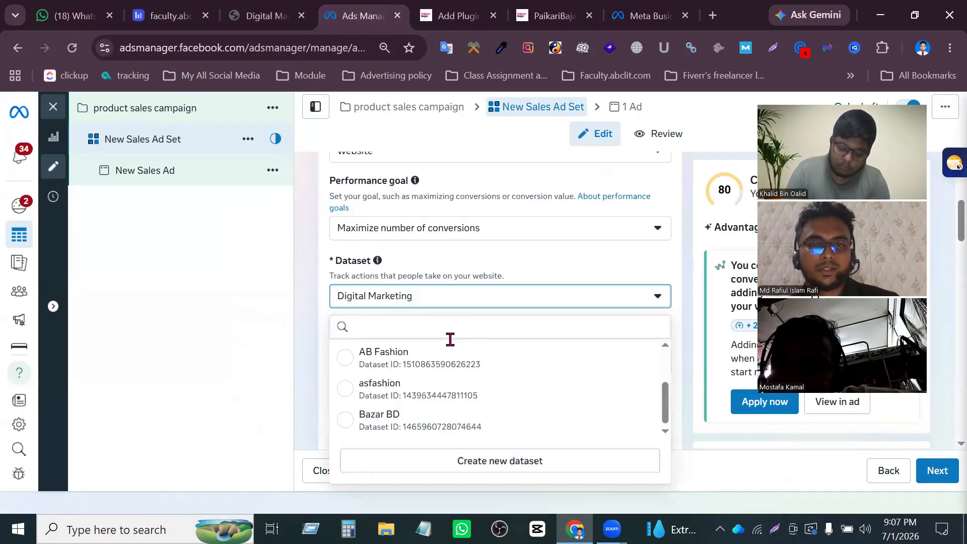
scroll(317, 339, "down", 5)
scroll(410, 274, "up", 3)
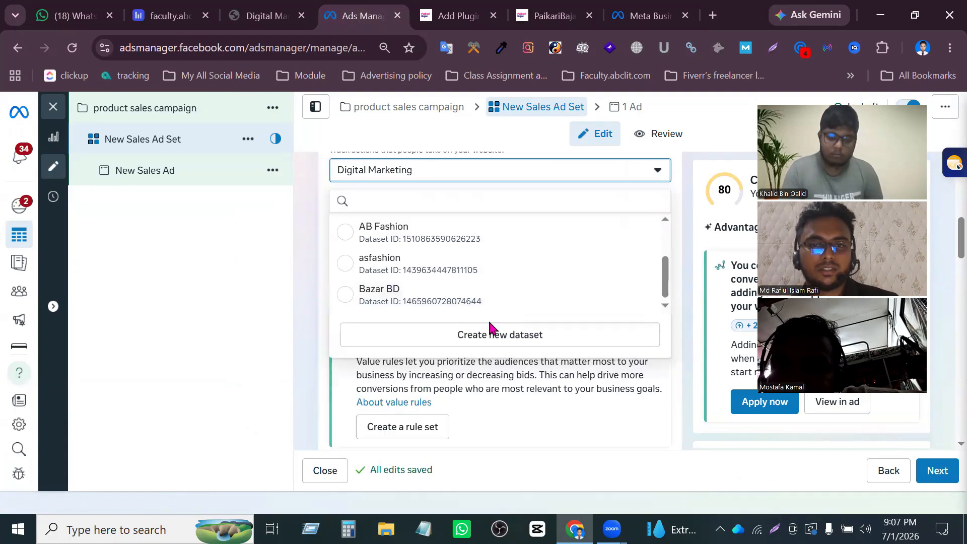
left_click(496, 330)
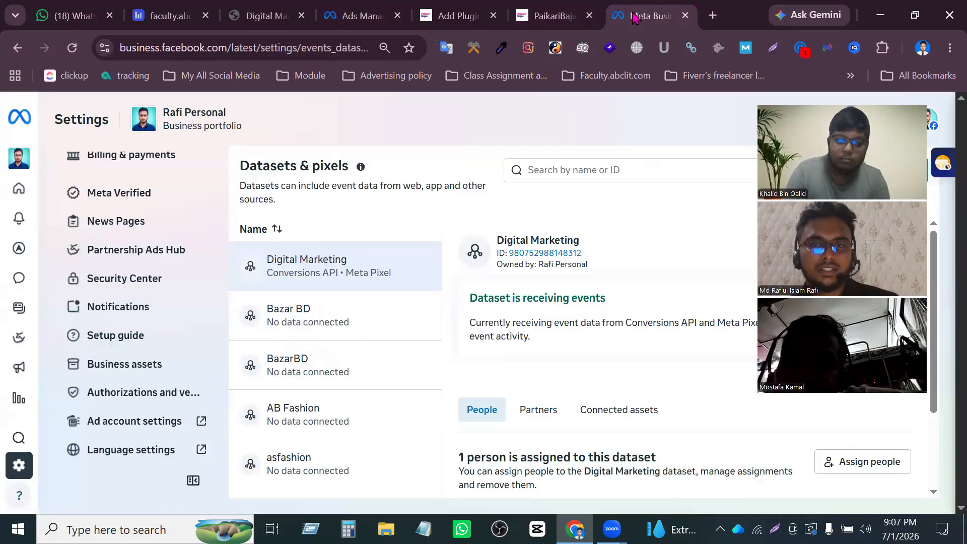
Compare the new-dataset form in business settings with the one in the ad set.
left_click(649, 16)
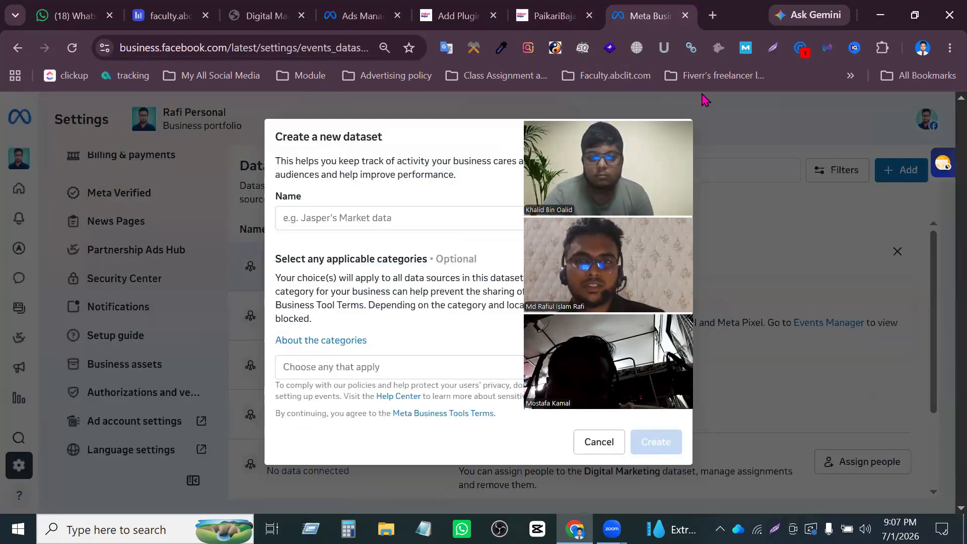
left_click(381, 10)
left_click(666, 6)
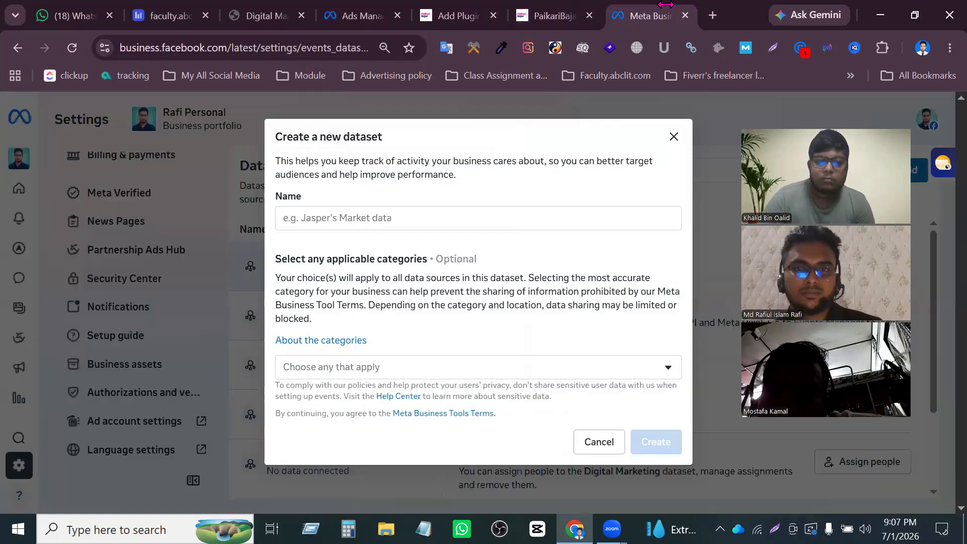
left_click(381, 5)
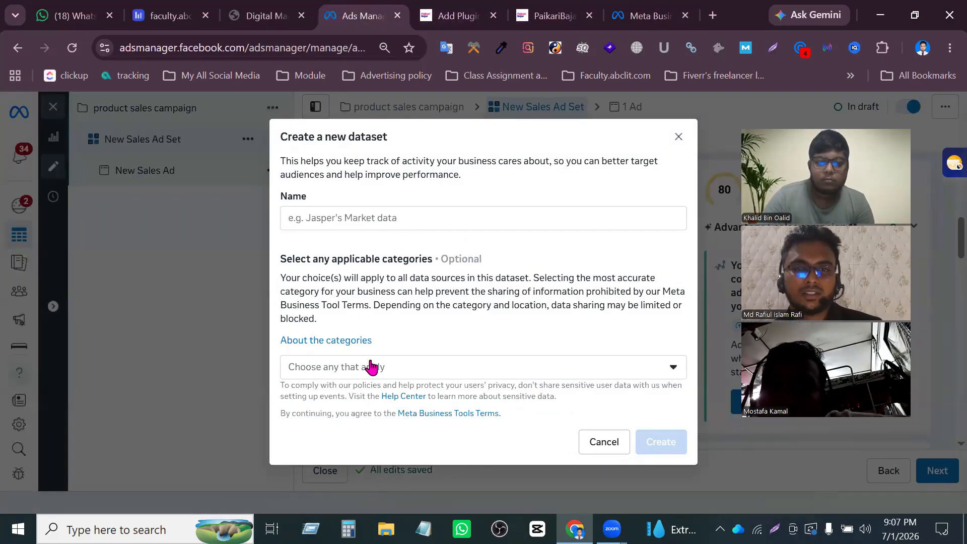
Create the dataset with the name "batch 35 and 36" and return to the ad set without starting the event setup.
left_click(343, 215)
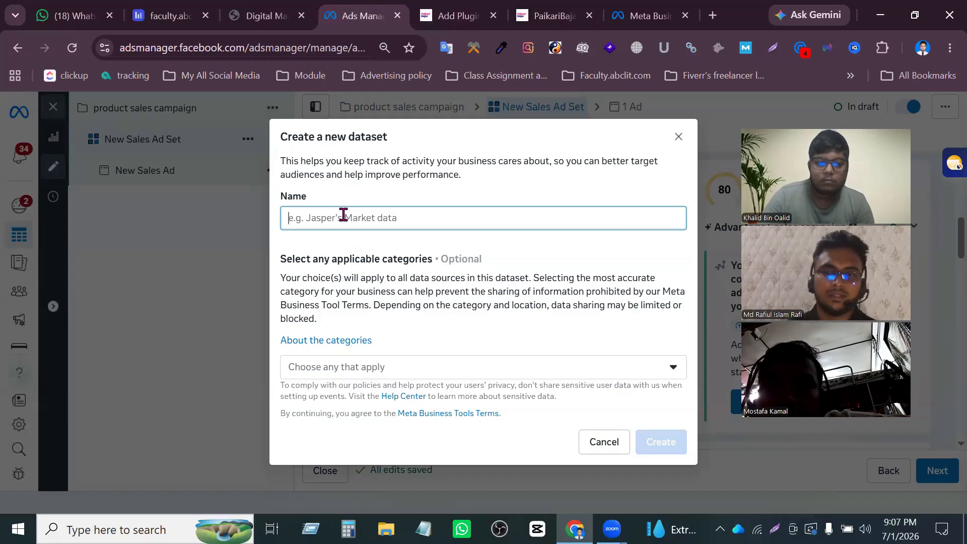
type("batch 35 and 36")
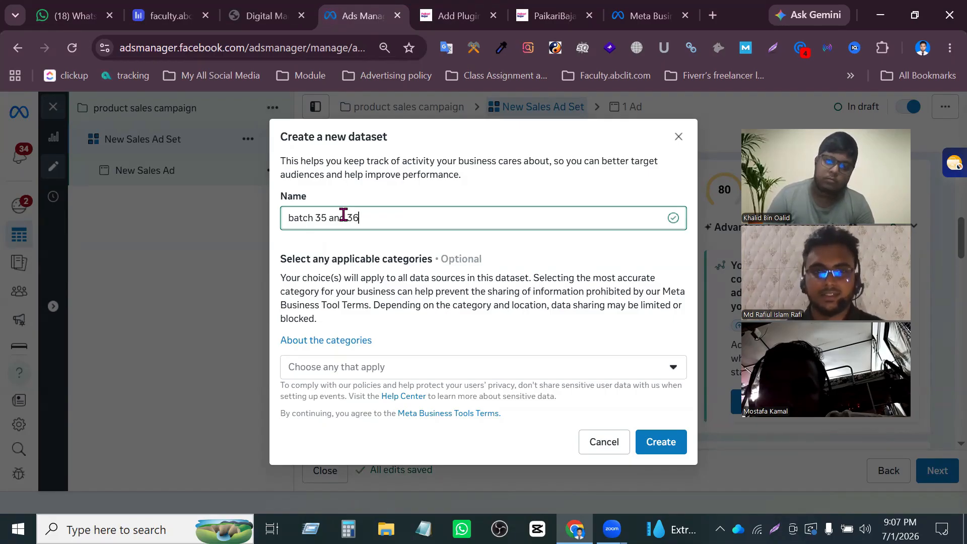
left_click(669, 443)
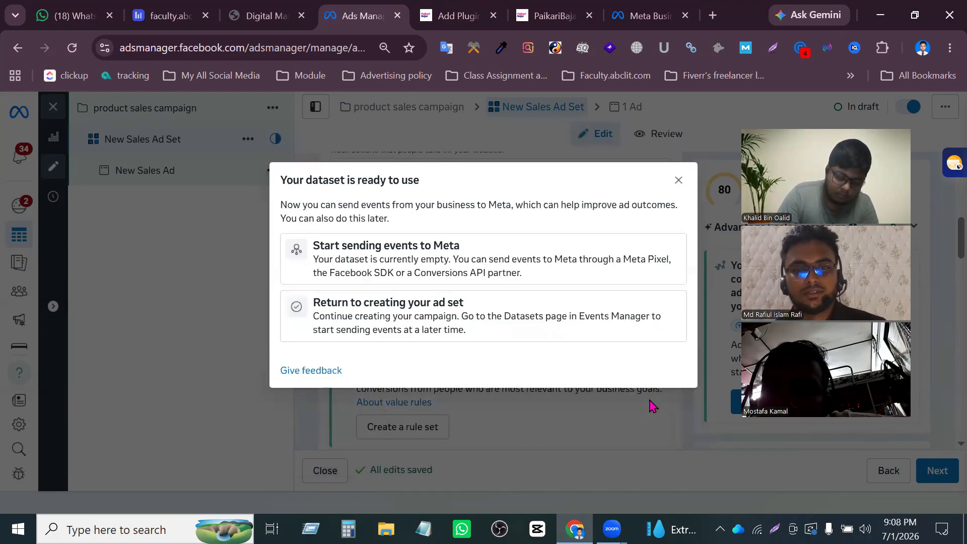
left_click(678, 179)
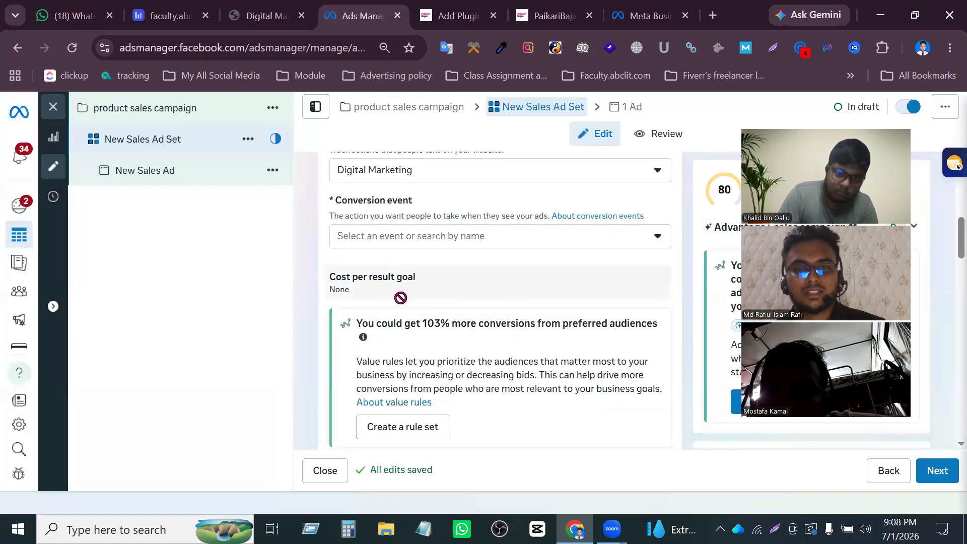
Find the "batch 35 and 36" dataset among the ad set's inactive datasets.
left_click(437, 176)
scroll(436, 277, "up", 3)
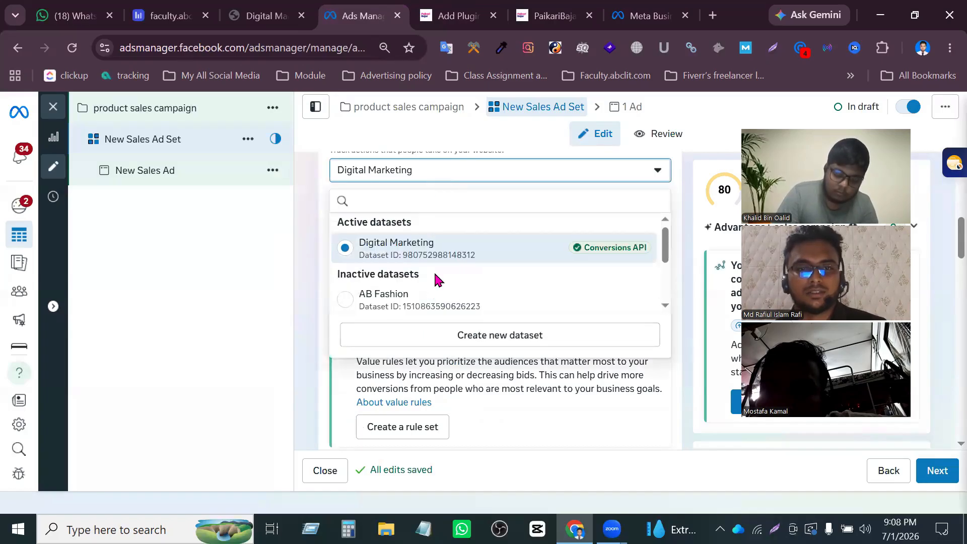
scroll(403, 284, "down", 3)
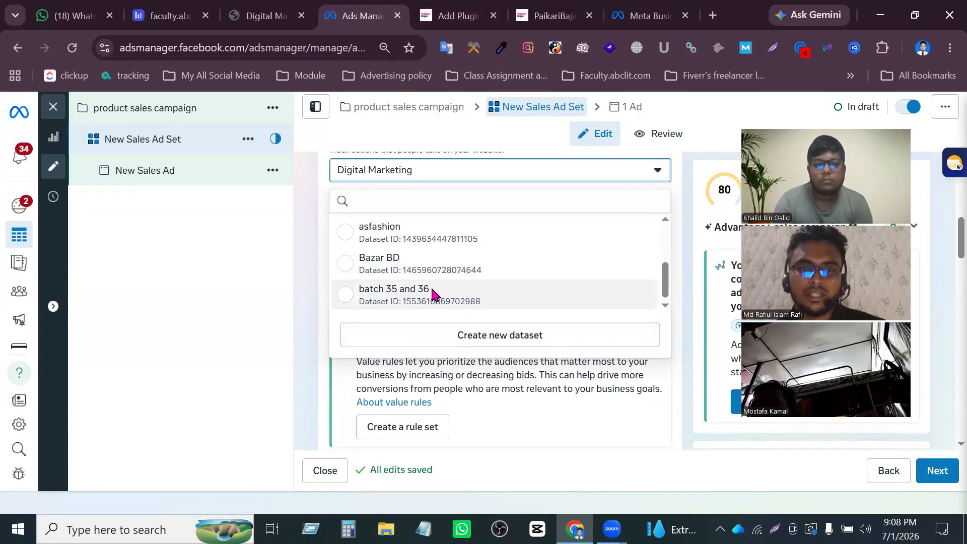
Dismiss the new-dataset form in business settings and look through the settings sections, including Data Sources.
left_click(647, 16)
left_click(673, 137)
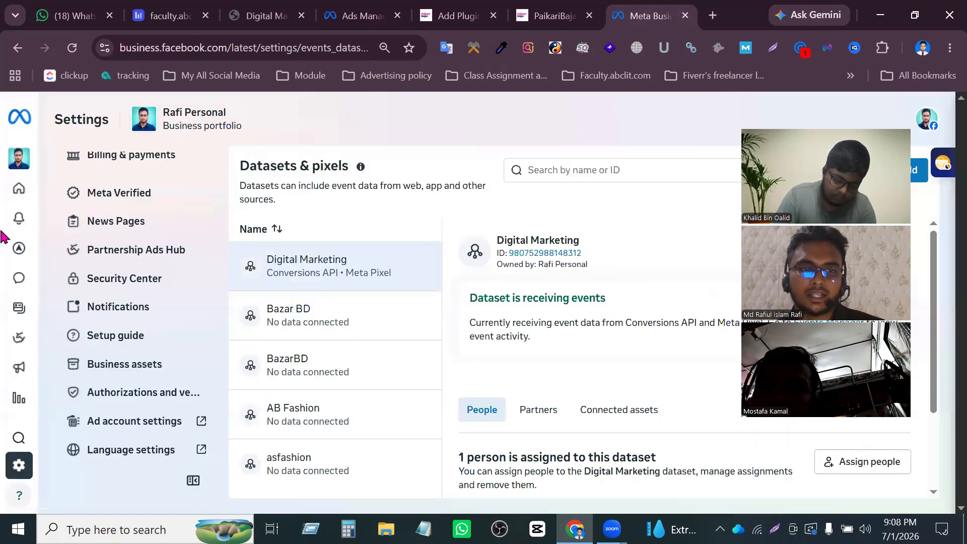
left_click(18, 49)
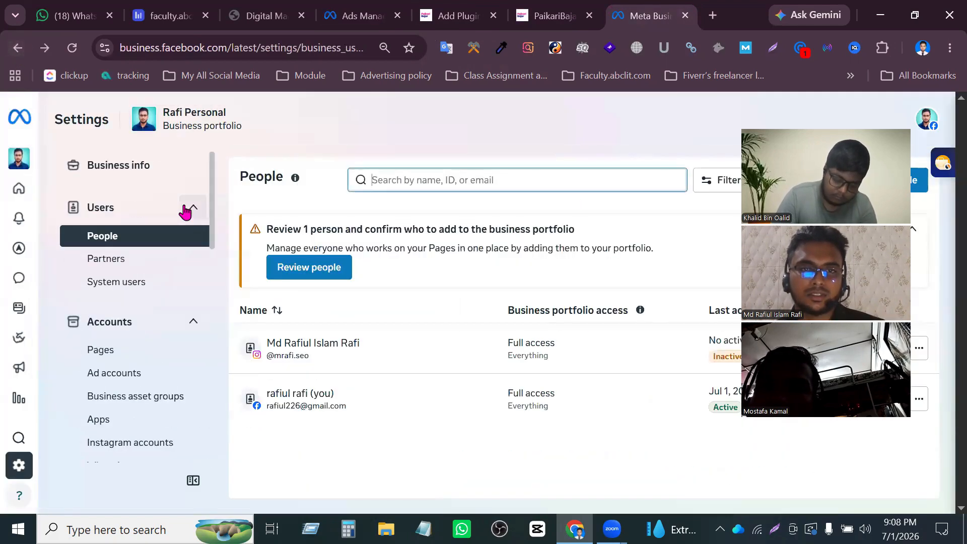
scroll(114, 372, "down", 5)
scroll(106, 388, "down", 5)
scroll(104, 302, "up", 12)
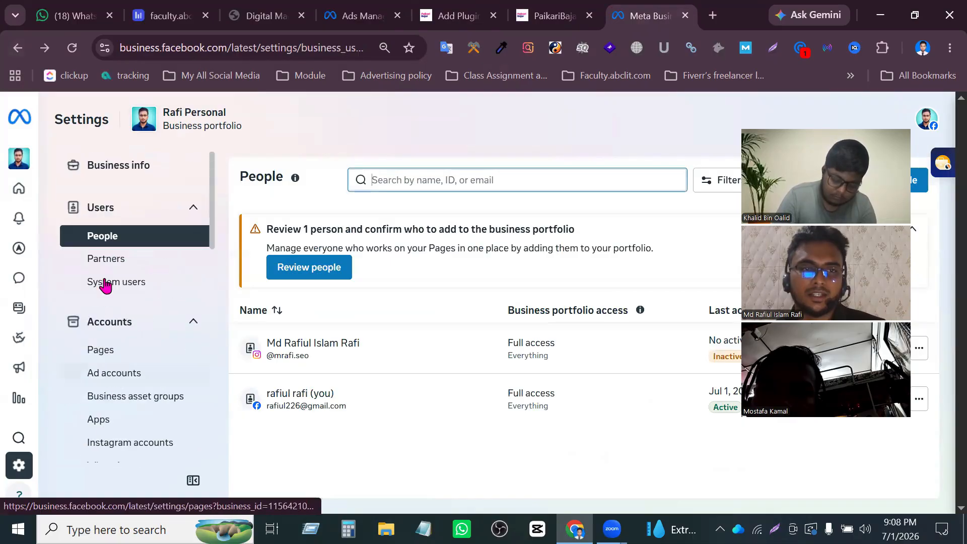
scroll(121, 372, "down", 3)
scroll(132, 368, "down", 3)
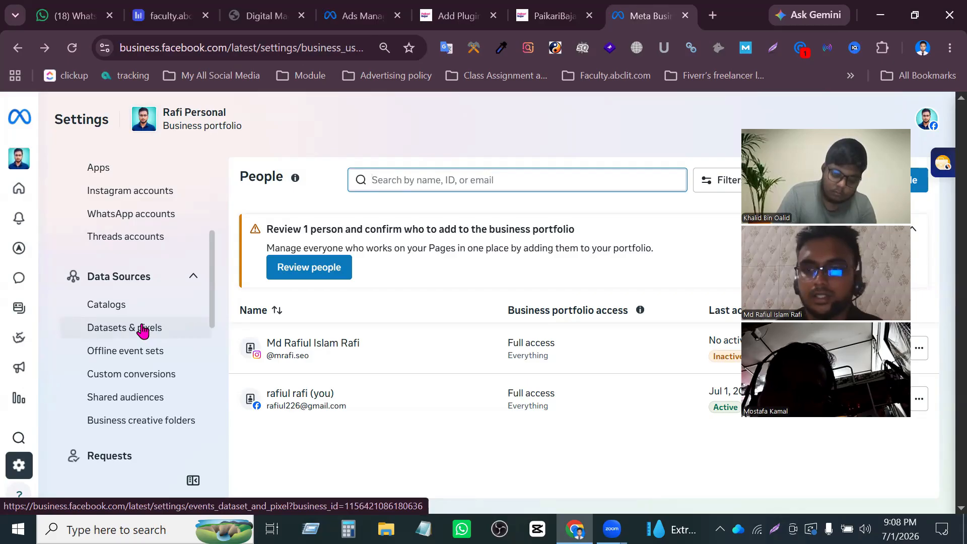
scroll(43, 341, "down", 3)
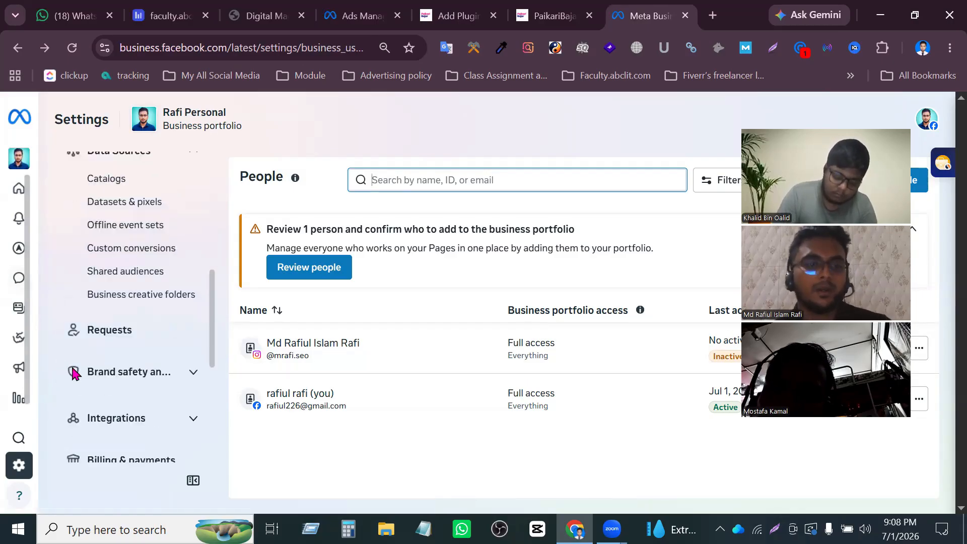
scroll(74, 374, "down", 5)
Launch Ads Manager for the personal portfolio in a new browser tab from Meta Business Suite.
mouse_move(39, 197)
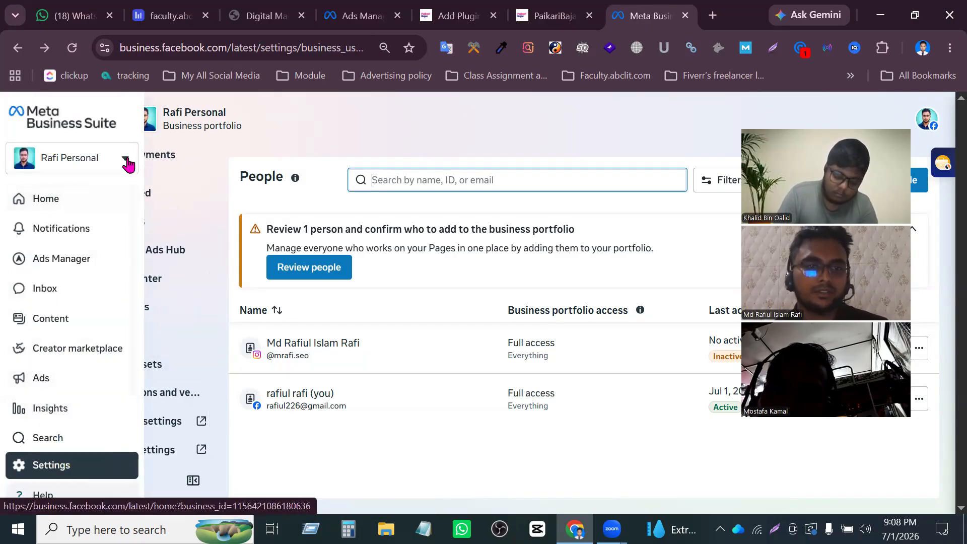
mouse_move(114, 254)
left_click(188, 288)
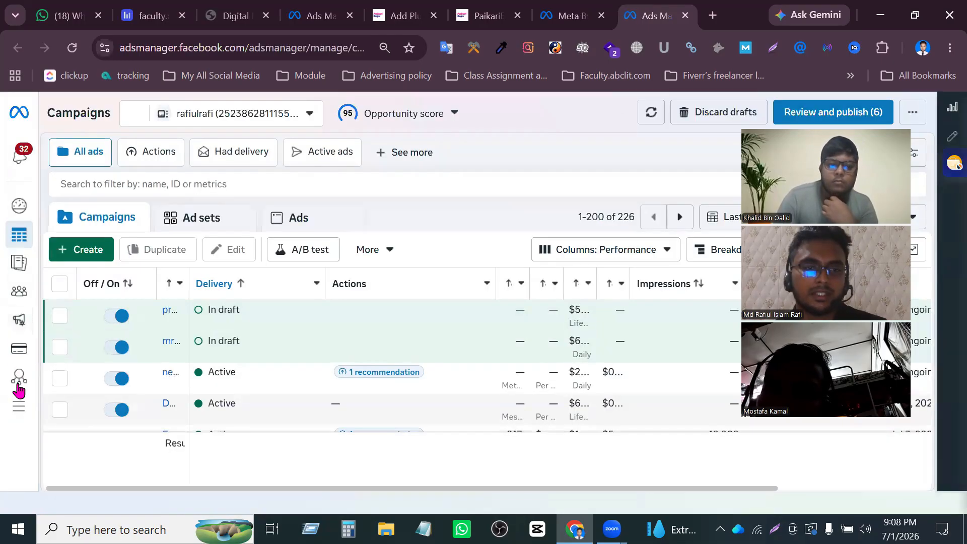
Open the "batch 35 and 36" dataset in Events Manager and look over its overview page.
mouse_move(22, 380)
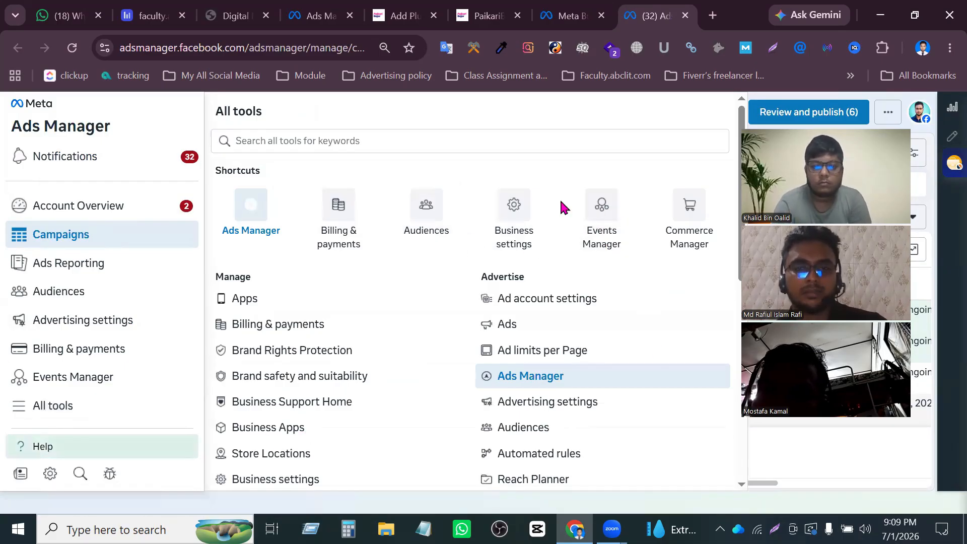
left_click(607, 242)
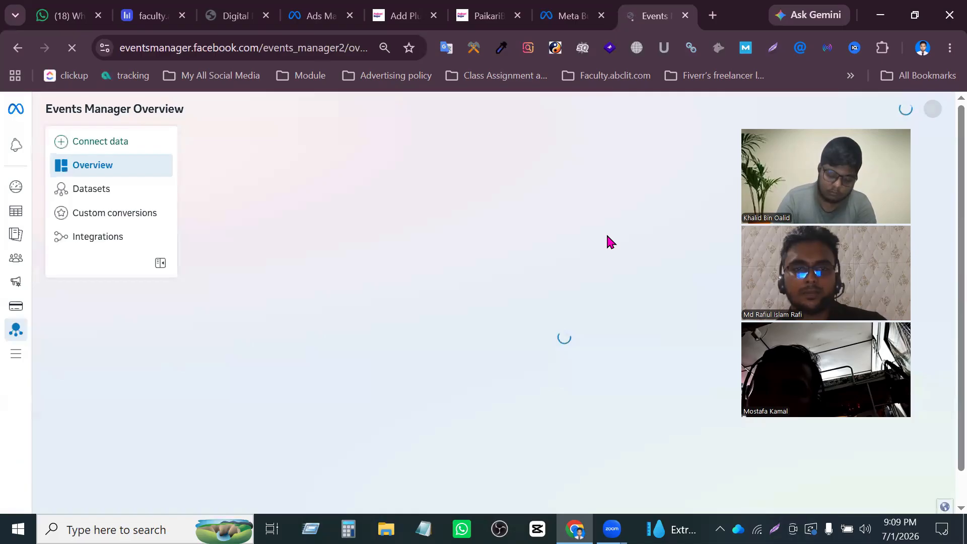
left_click(87, 195)
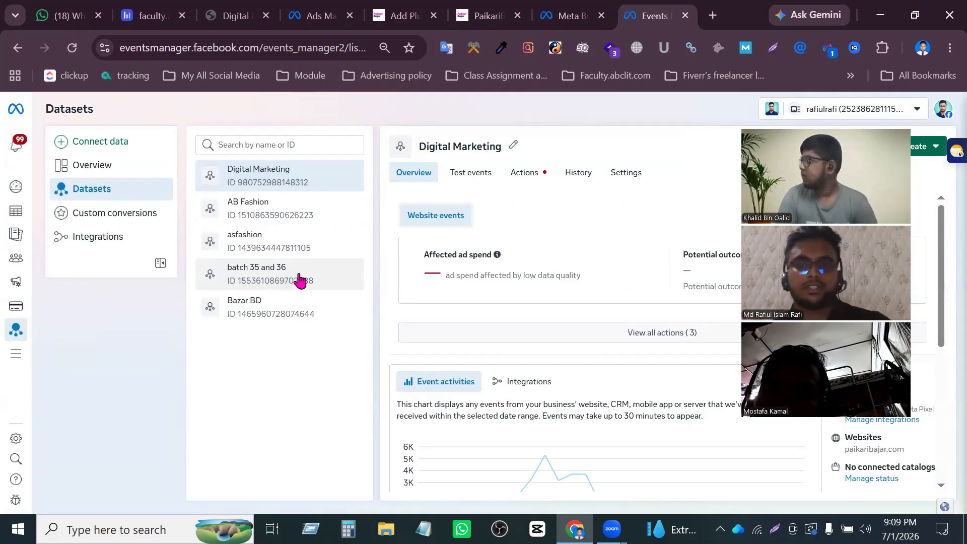
left_click(286, 284)
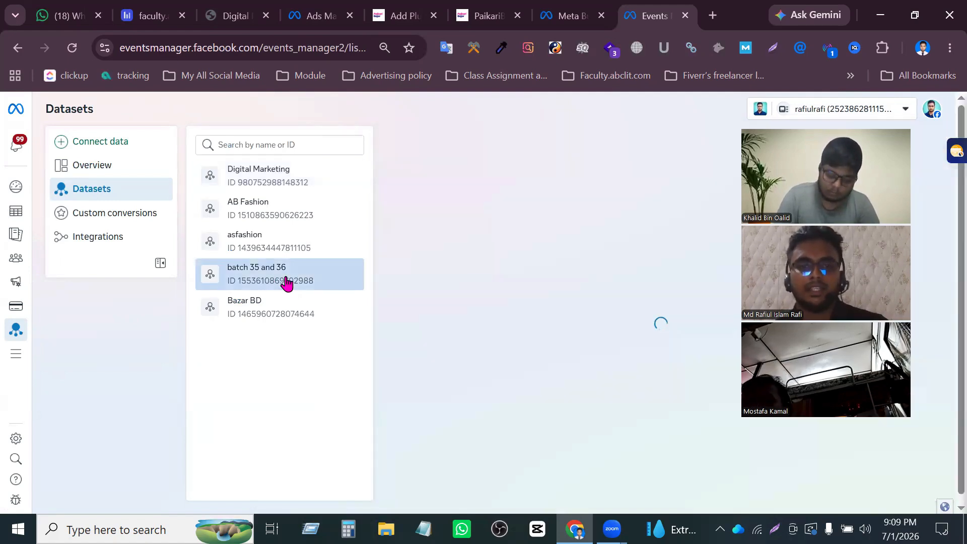
scroll(566, 276, "down", 5)
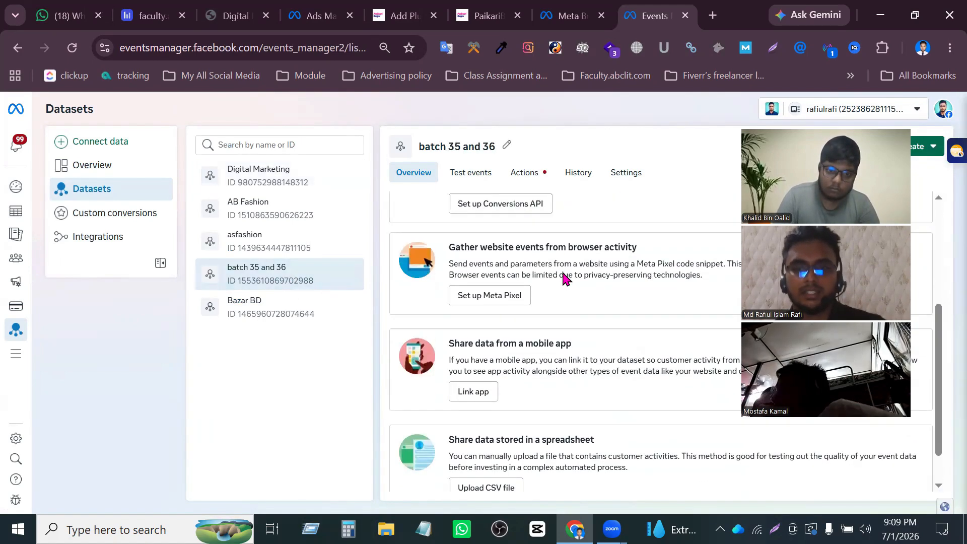
scroll(554, 309, "up", 3)
scroll(553, 310, "up", 2)
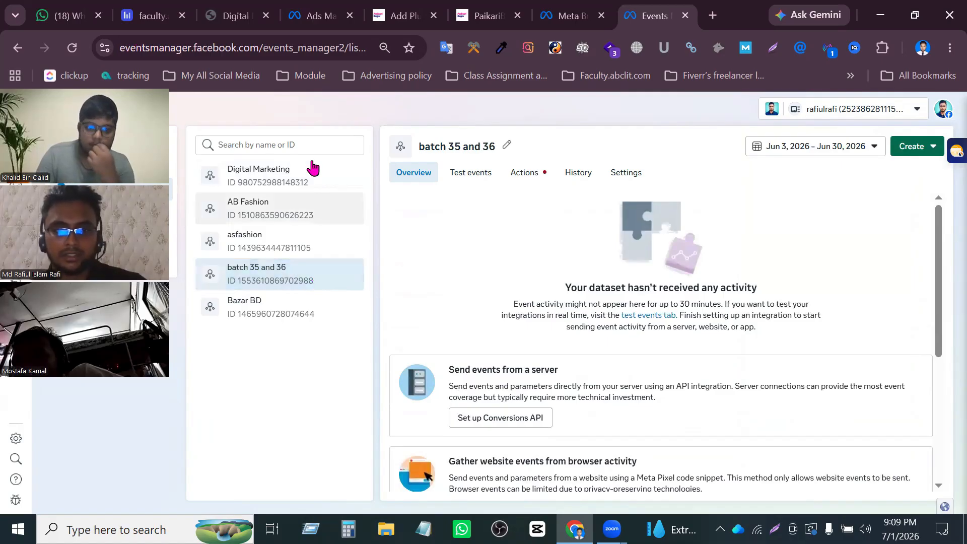
Highlight the "batch 35 and 36" dataset's ID and look through the pixel plugins on the WordPress Add Plugin page.
left_click(327, 277)
double_click(327, 278)
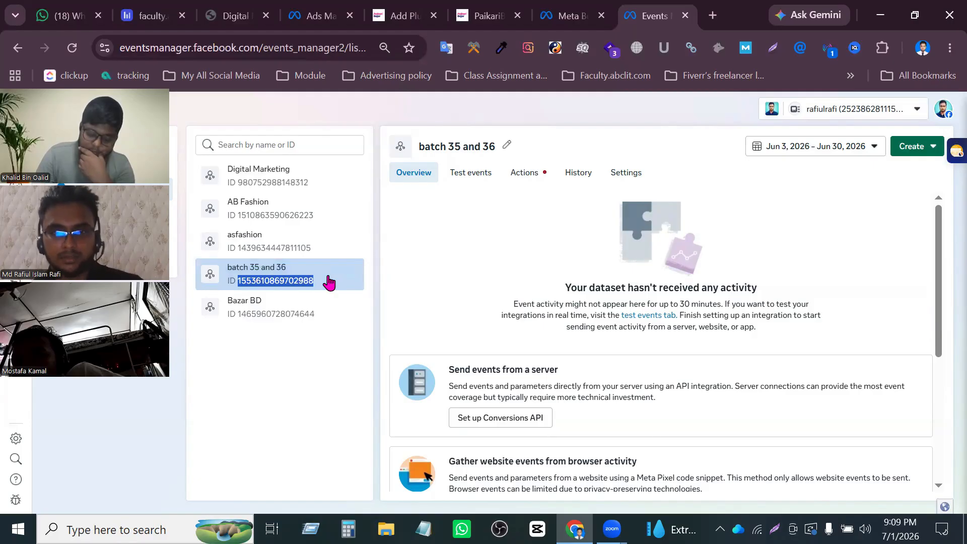
left_click(327, 278)
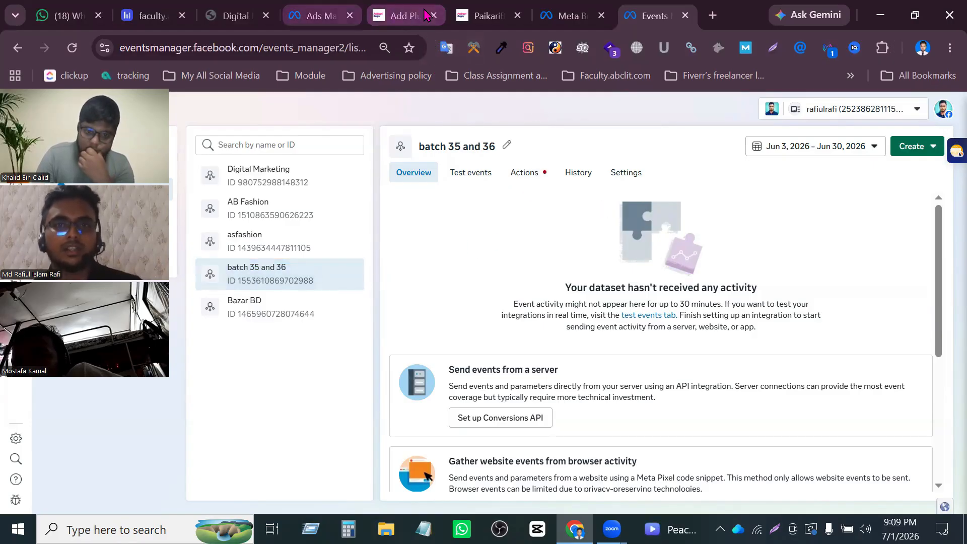
left_click(403, 15)
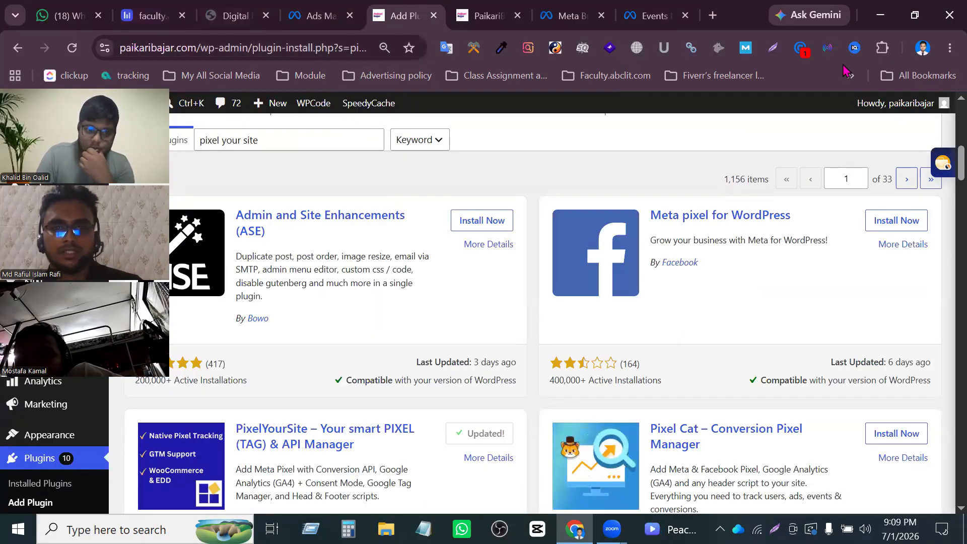
scroll(72, 361, "down", 15)
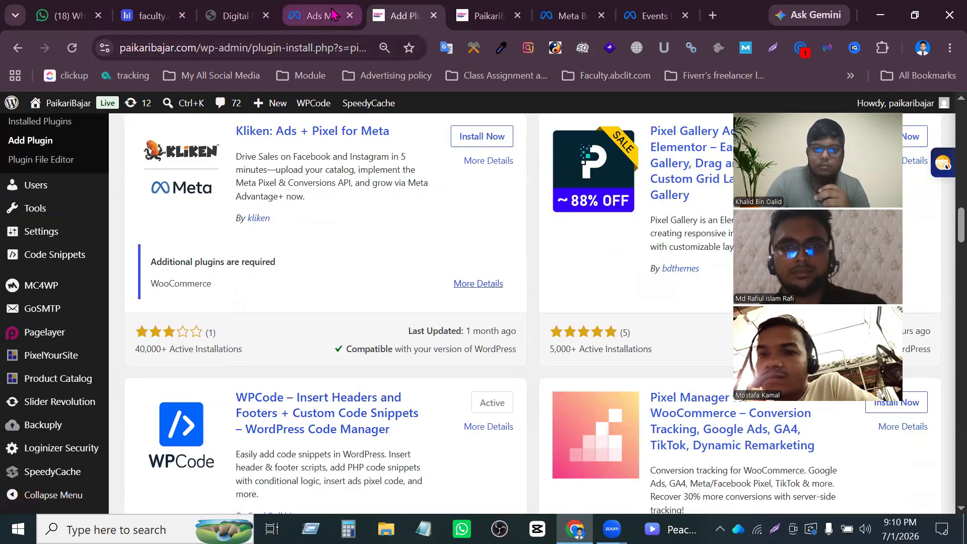
Launch Ads Manager in a new browser tab, dismiss the payment notice and switch to the personal business portfolio's ad account.
left_click(711, 16)
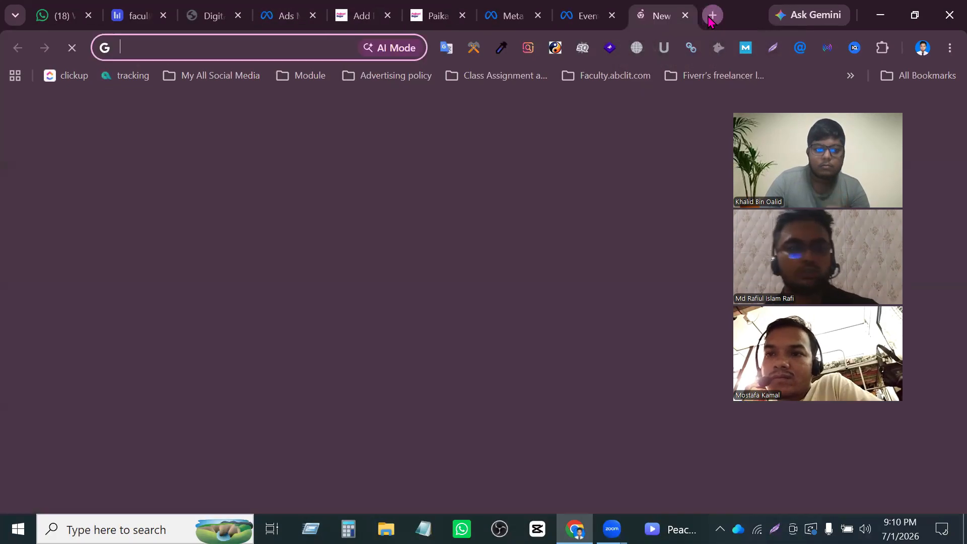
type("ad")
key("Return")
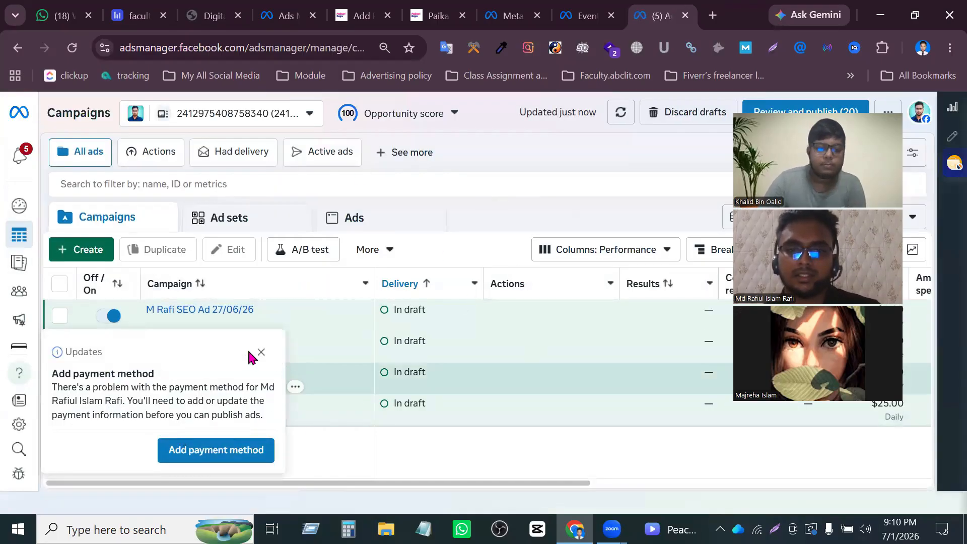
left_click(259, 354)
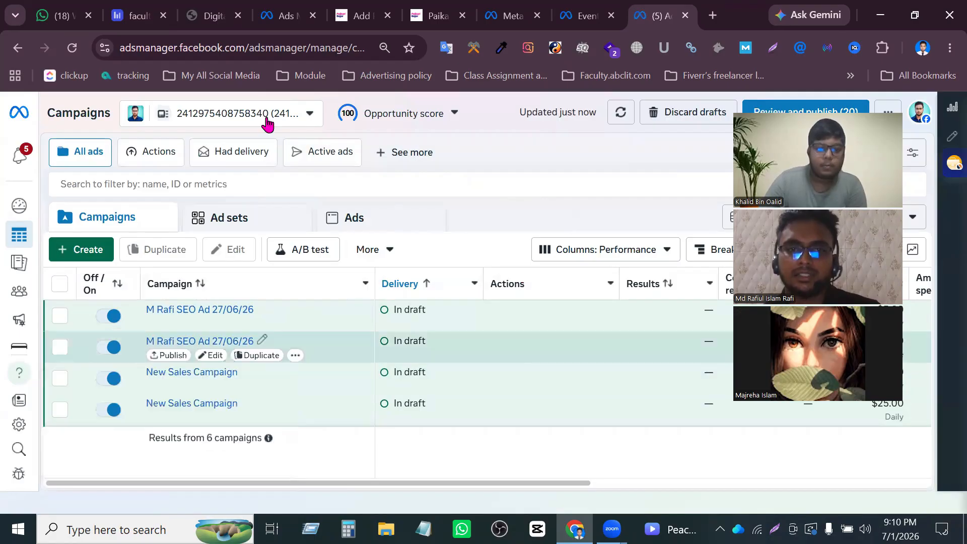
left_click(267, 123)
left_click(216, 251)
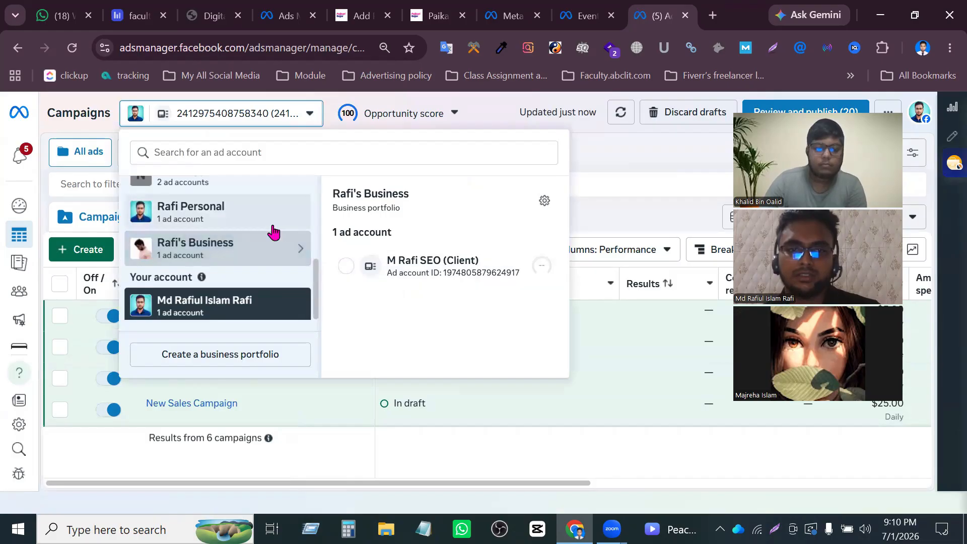
left_click(271, 226)
left_click(348, 268)
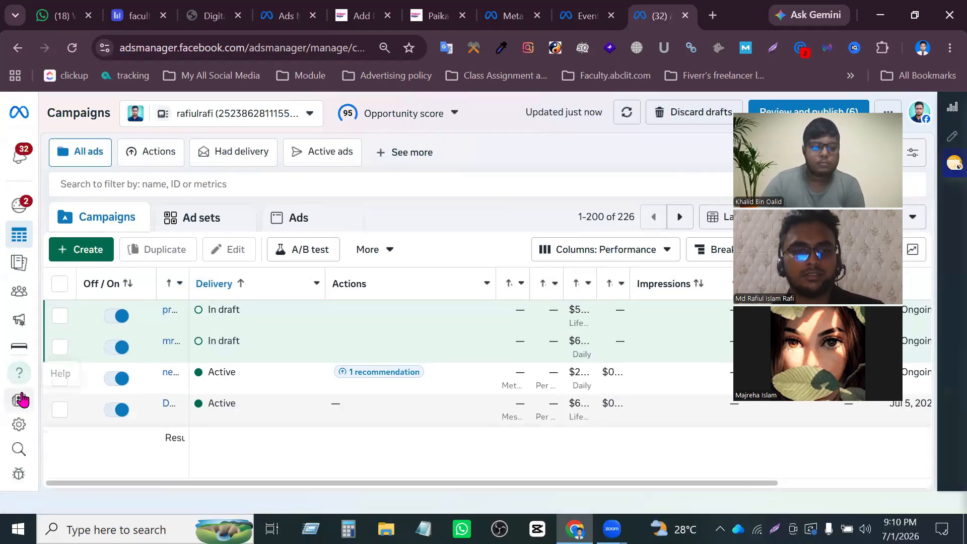
Go from the ad account's campaigns to Events Manager and open its Datasets list.
mouse_move(19, 352)
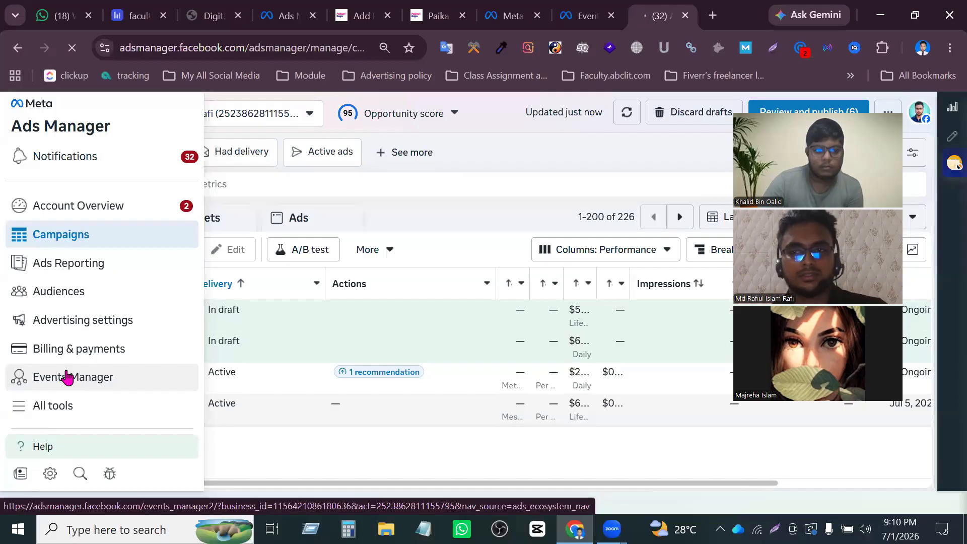
left_click(67, 376)
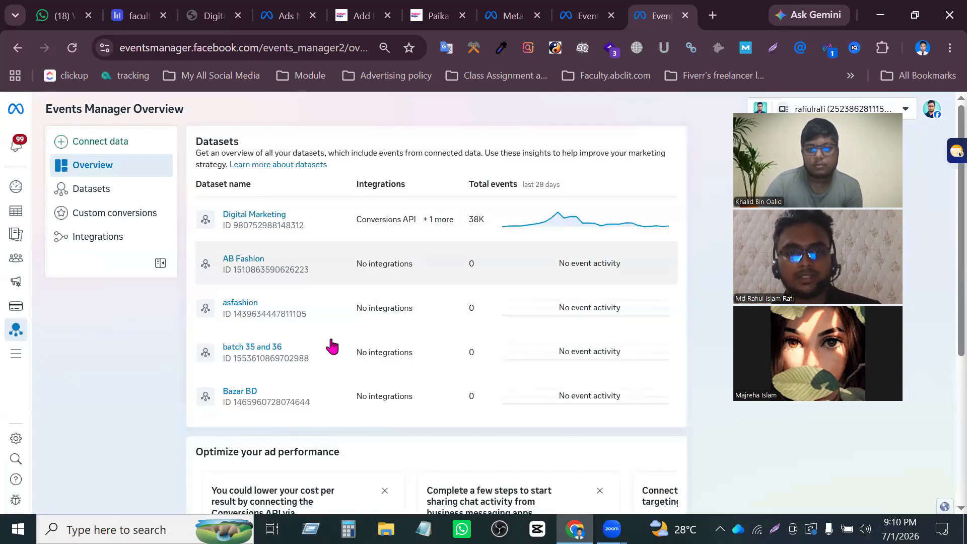
scroll(262, 346, "down", 2)
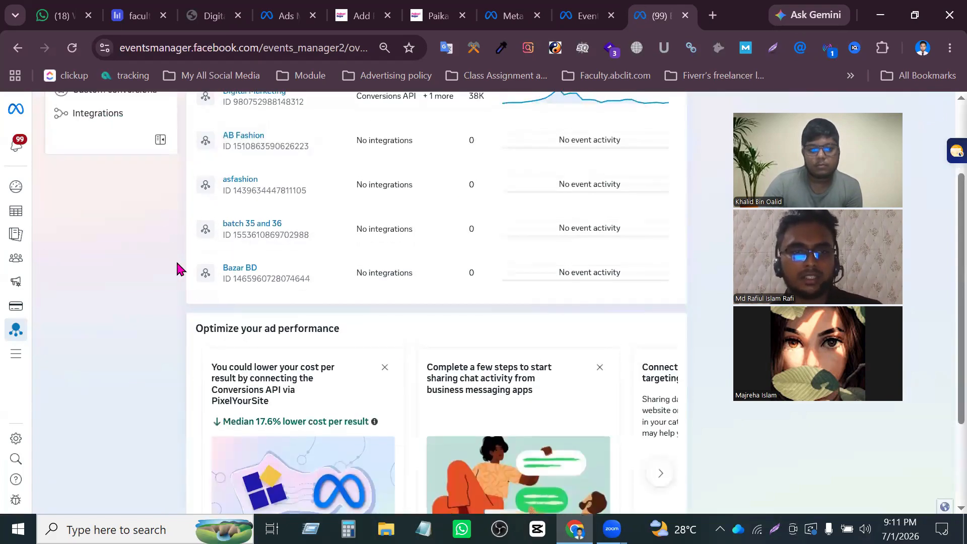
scroll(181, 267, "up", 2)
left_click(111, 199)
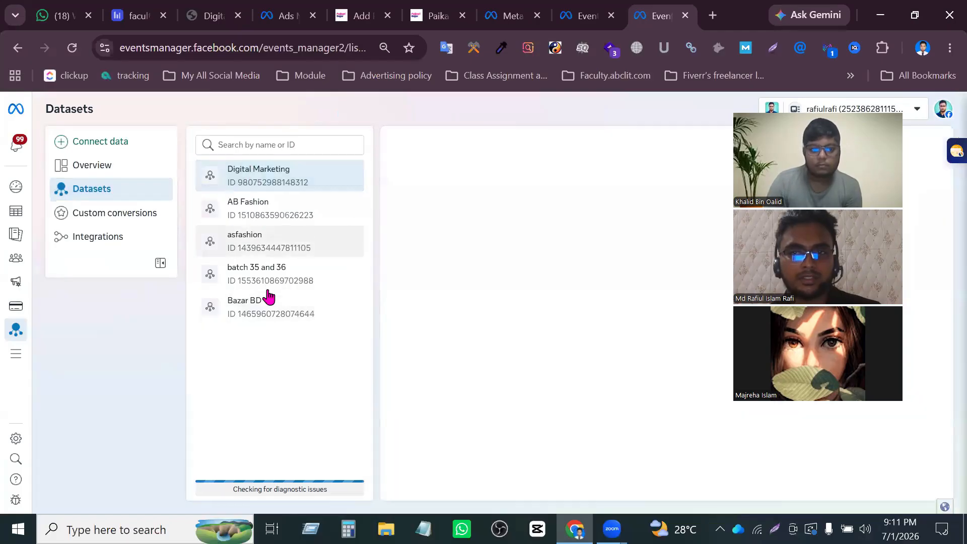
Keep only the new Events Manager tab beside Ads Manager, closing the old one and Business Suite, and open the "batch 35 and 36" dataset.
left_click_drag(664, 17, 275, 18)
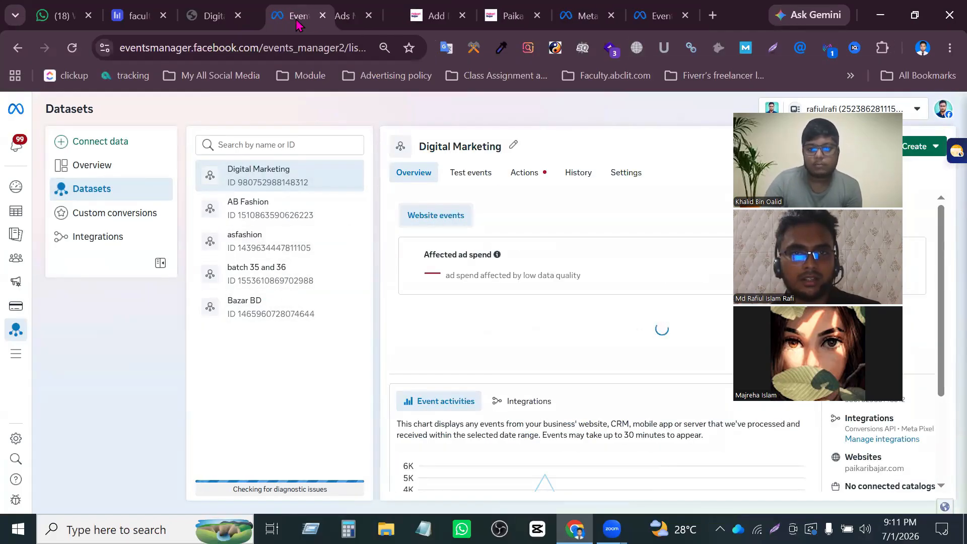
left_click(355, 23)
left_click(578, 13)
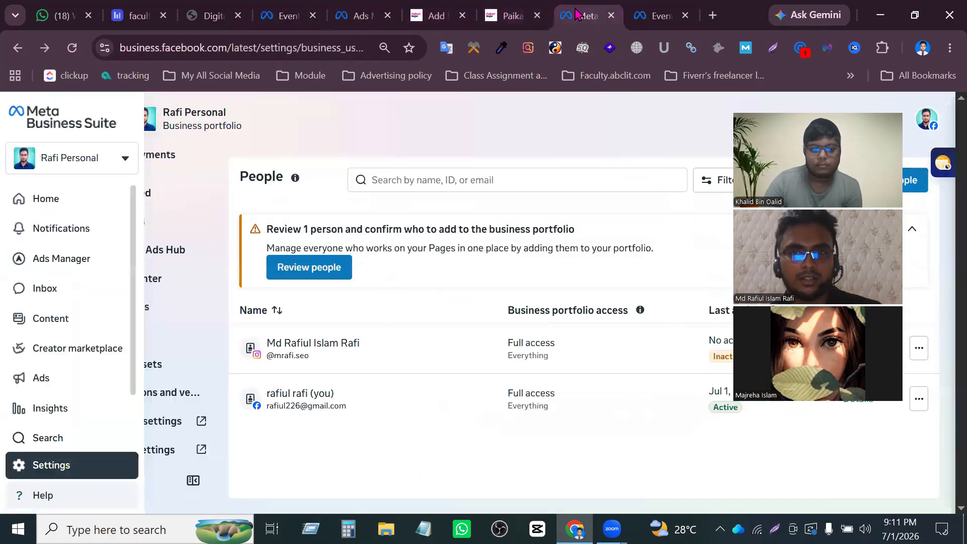
key("ctrl+w")
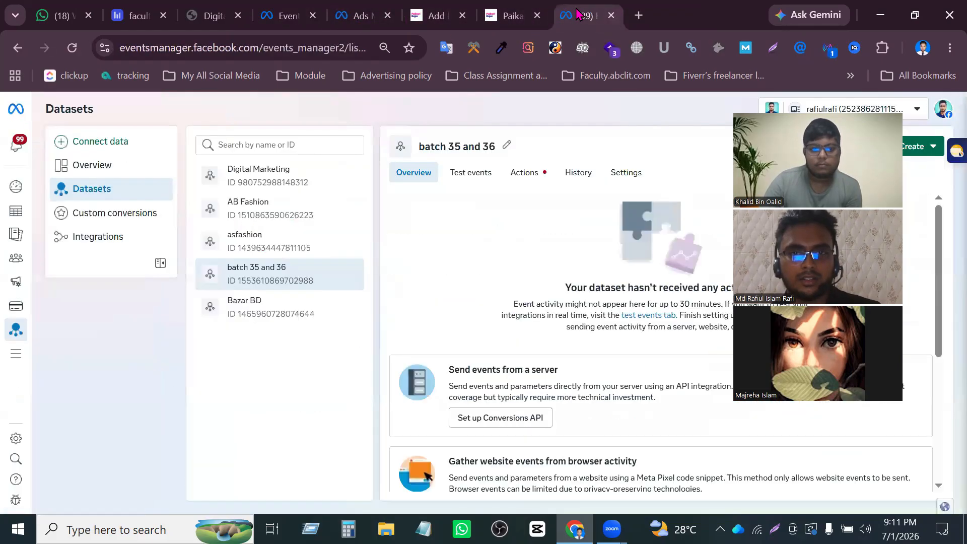
key("ctrl+w")
left_click(342, 14)
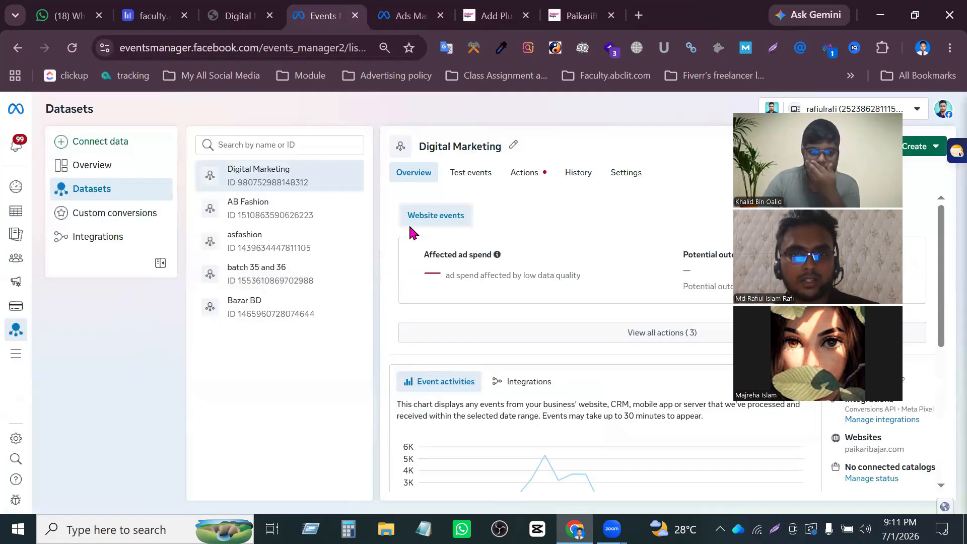
left_click(312, 283)
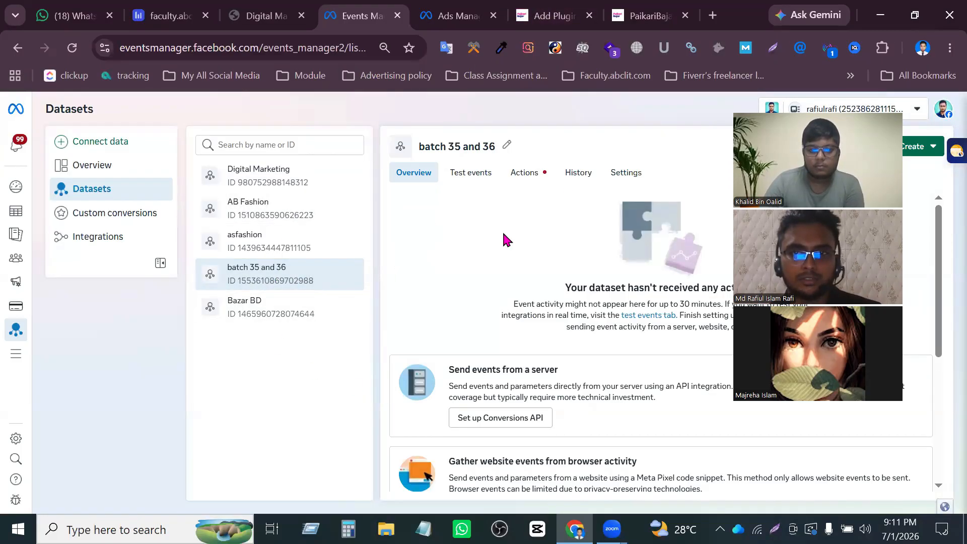
Switch to the WordPress admin and open the PixelYourSite plugin's dashboard.
left_click(553, 9)
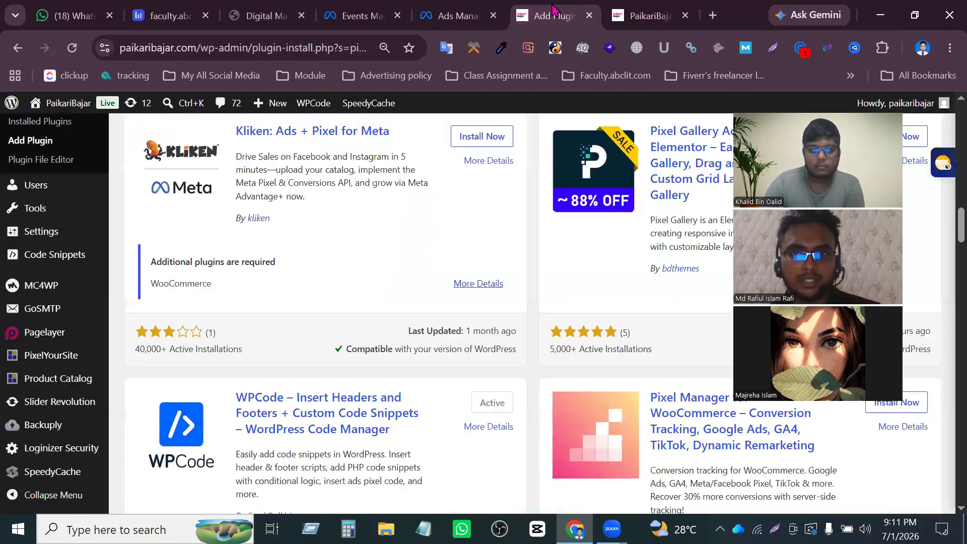
scroll(381, 323, "down", 3)
scroll(335, 285, "up", 8)
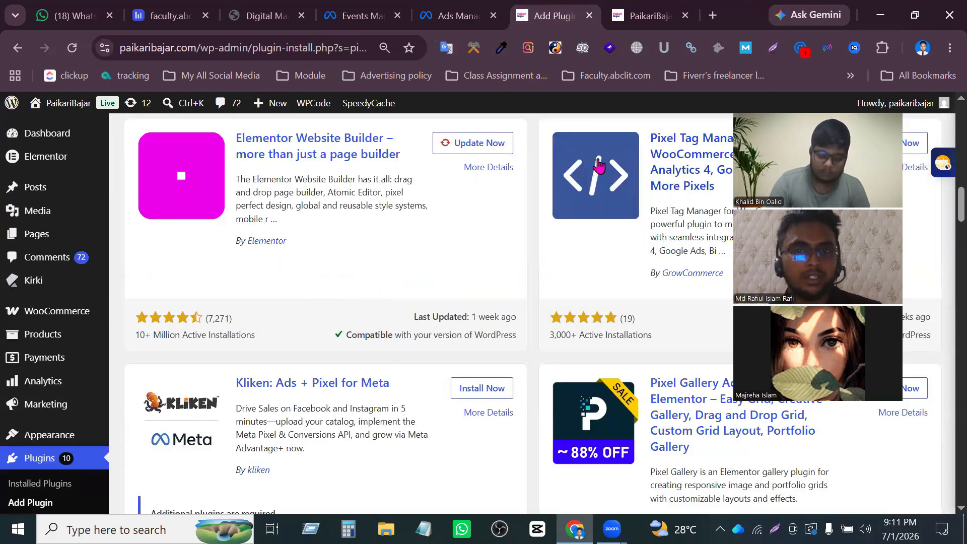
scroll(424, 259, "up", 7)
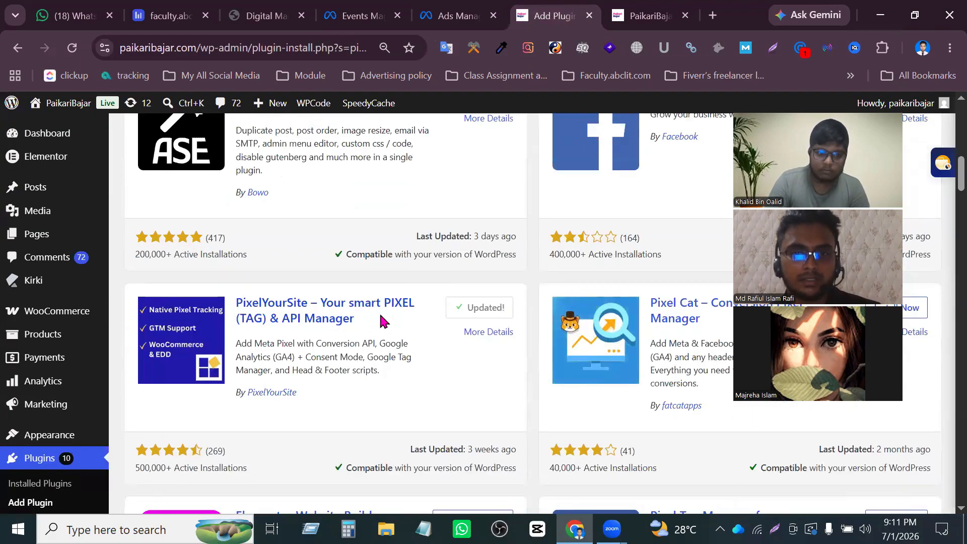
scroll(75, 403, "down", 7)
scroll(76, 403, "down", 2)
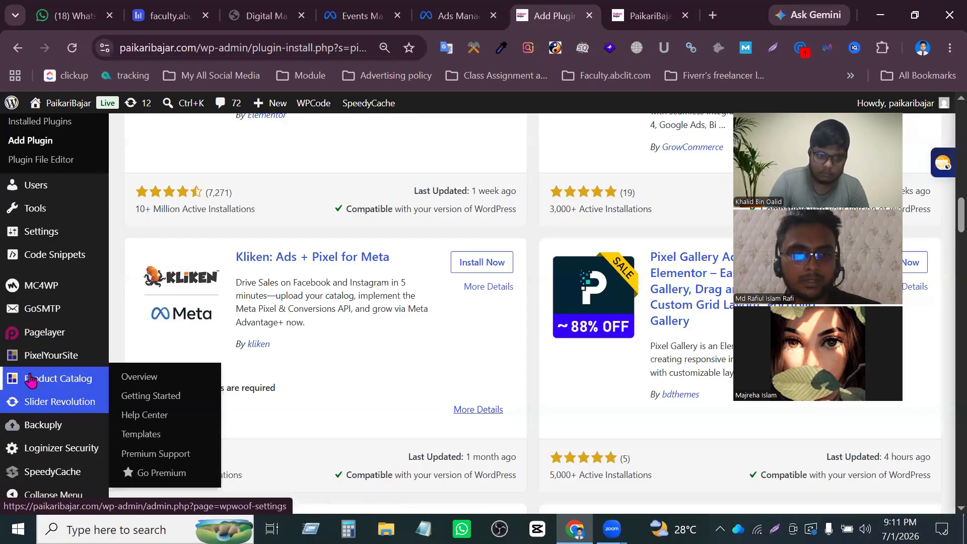
mouse_move(84, 360)
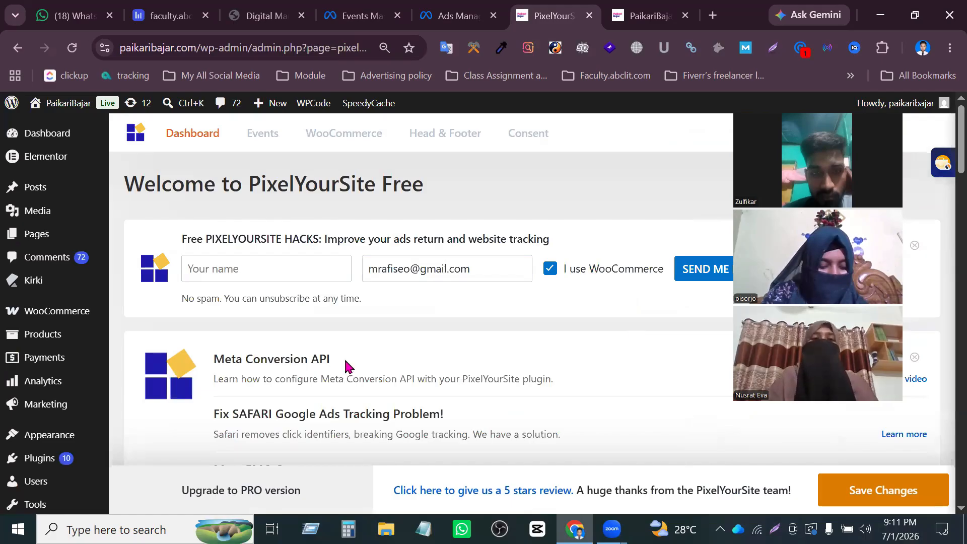
Expand the Your Meta Pixel settings under Pixel IDs to reach the Meta Pixel ID and Conversion API fields.
scroll(233, 251, "down", 1)
scroll(232, 257, "down", 7)
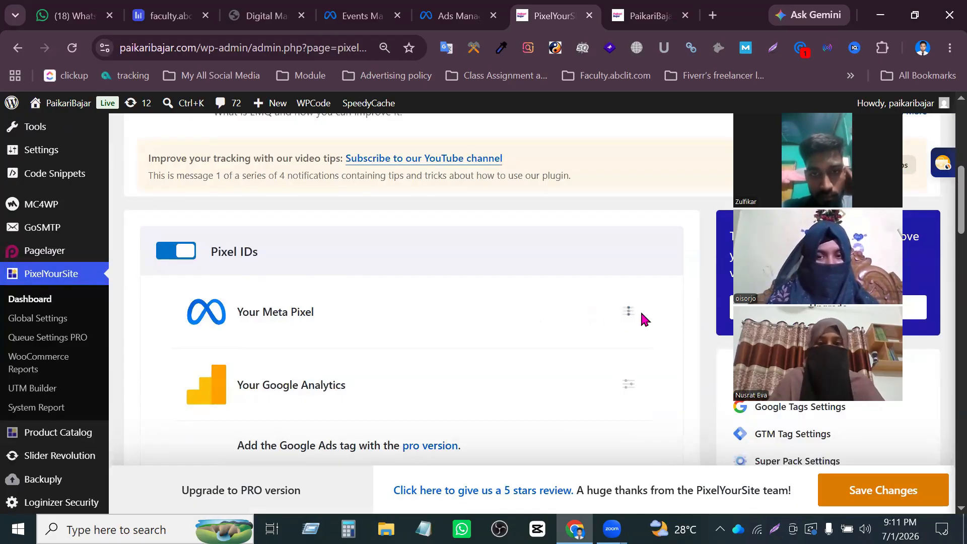
left_click(628, 315)
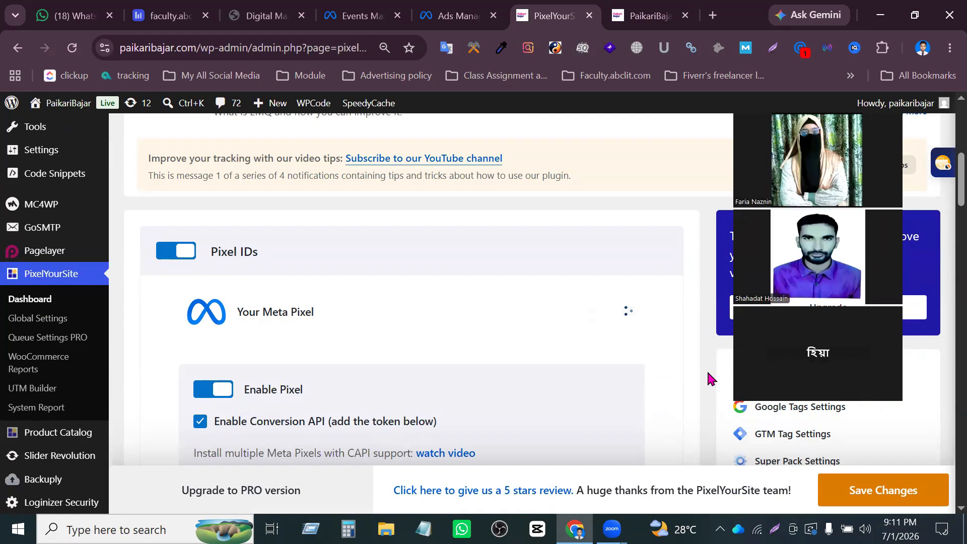
scroll(406, 385, "down", 5)
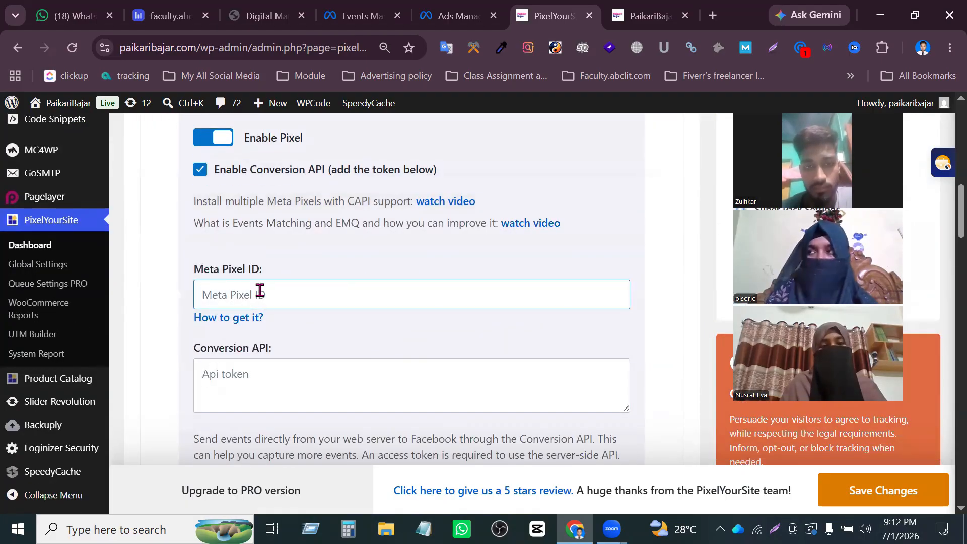
Switch to Events Manager and copy the "batch 35 and 36" dataset's ID from its settings.
left_click(456, 16)
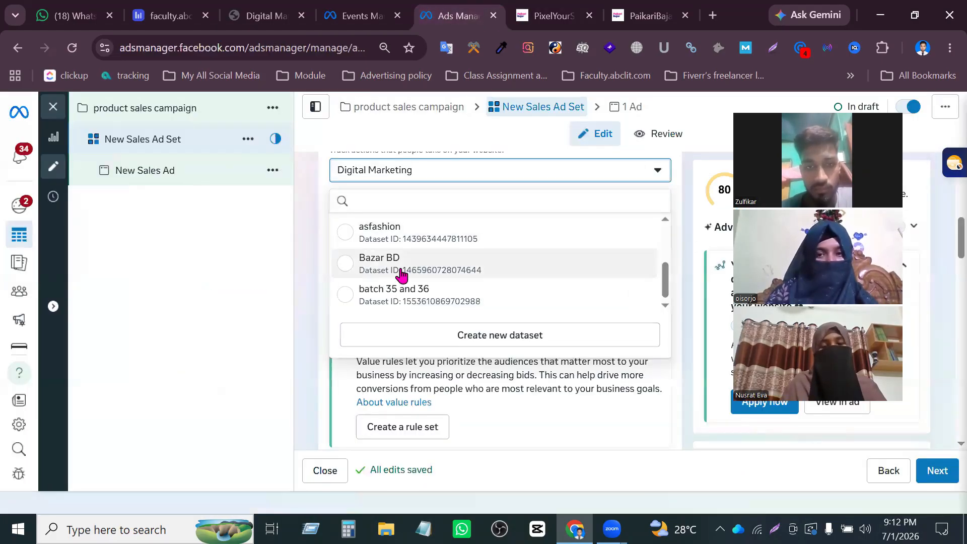
left_click_drag(358, 17, 453, 16)
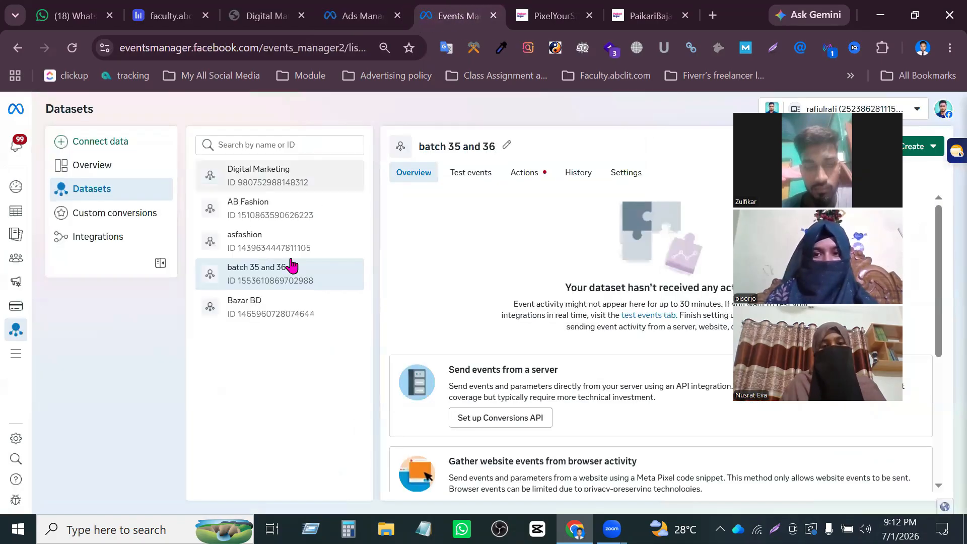
left_click_drag(312, 283, 237, 286)
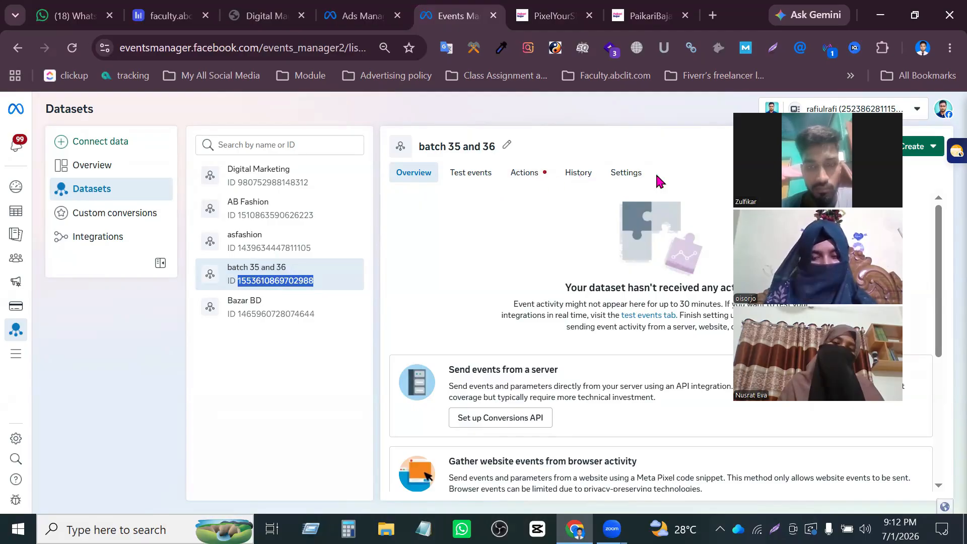
left_click(625, 173)
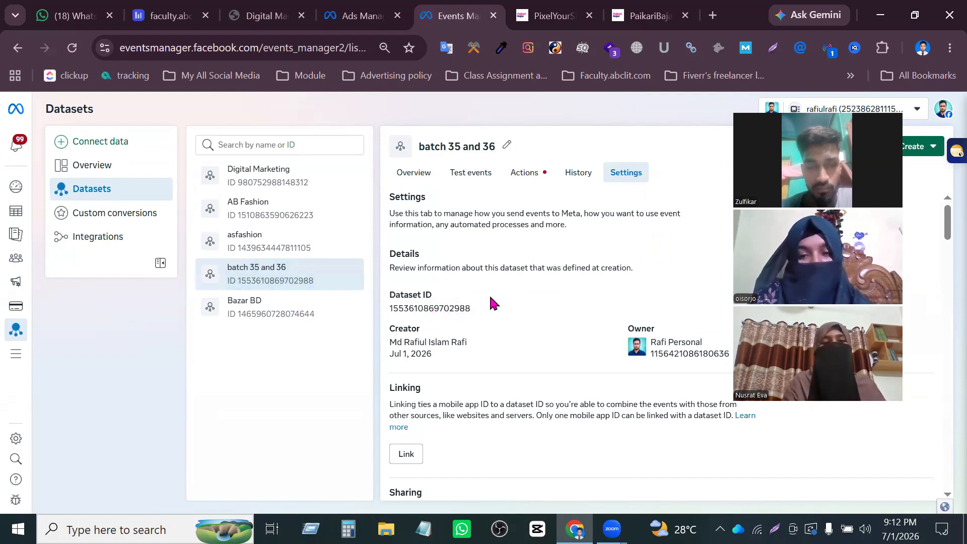
left_click(462, 309)
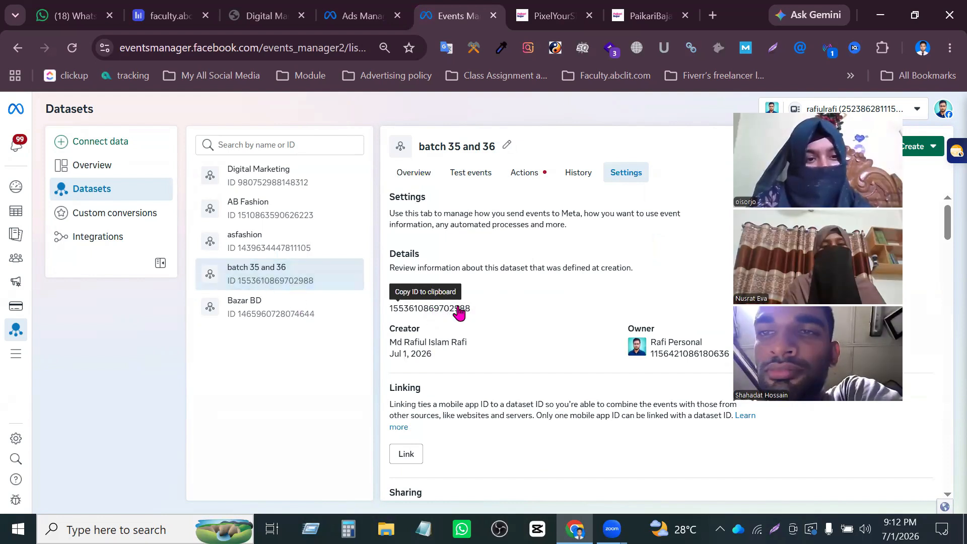
left_click(460, 311)
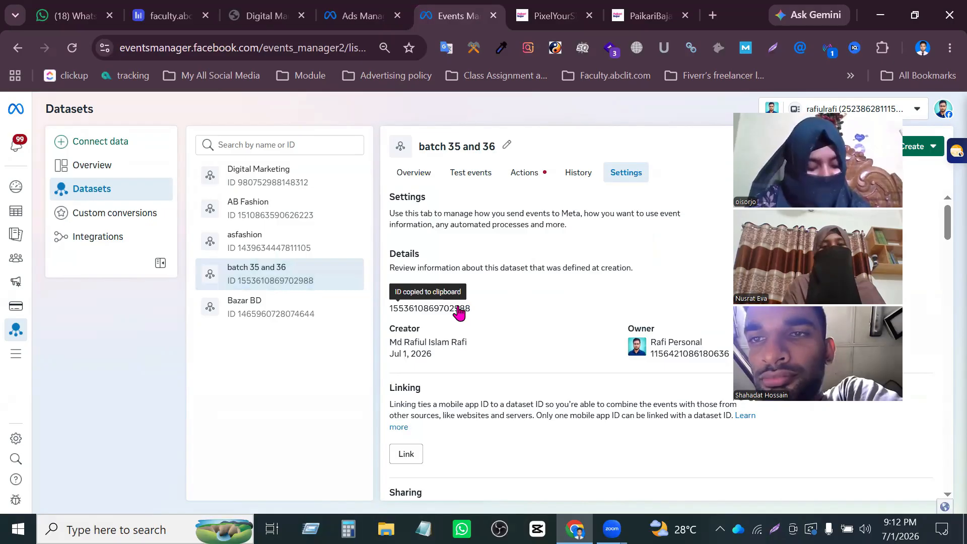
Paste the copied dataset ID as the Meta Pixel ID in PixelYourSite and save the changes.
left_click(549, 16)
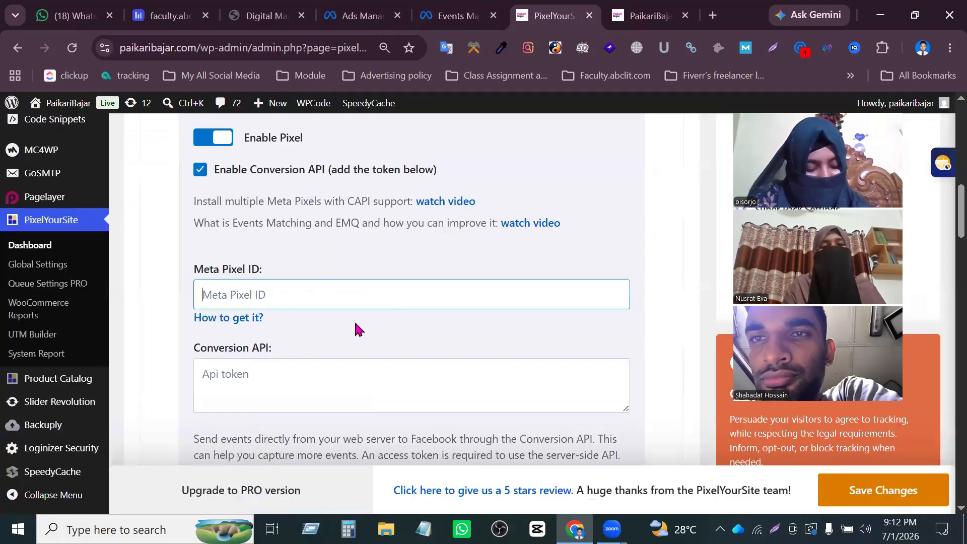
key("ctrl+v")
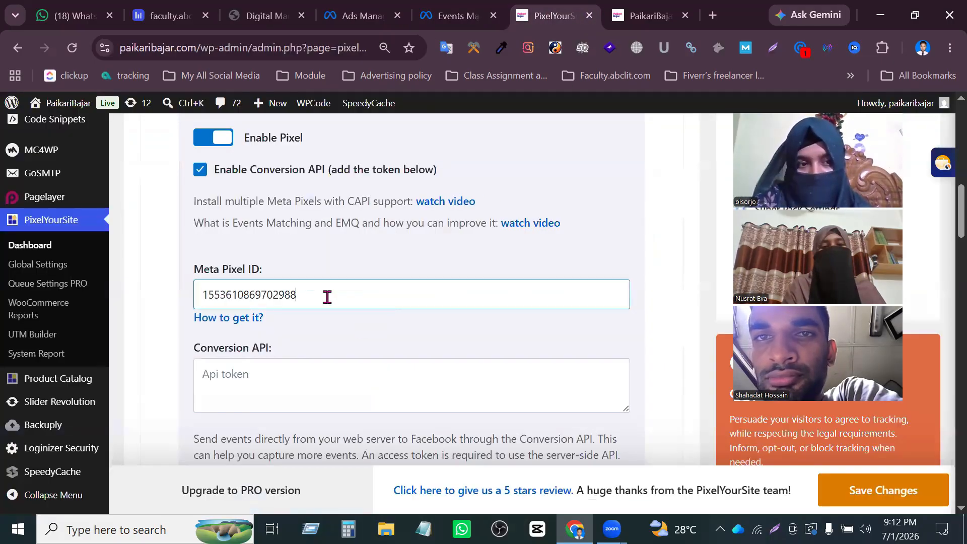
left_click(903, 495)
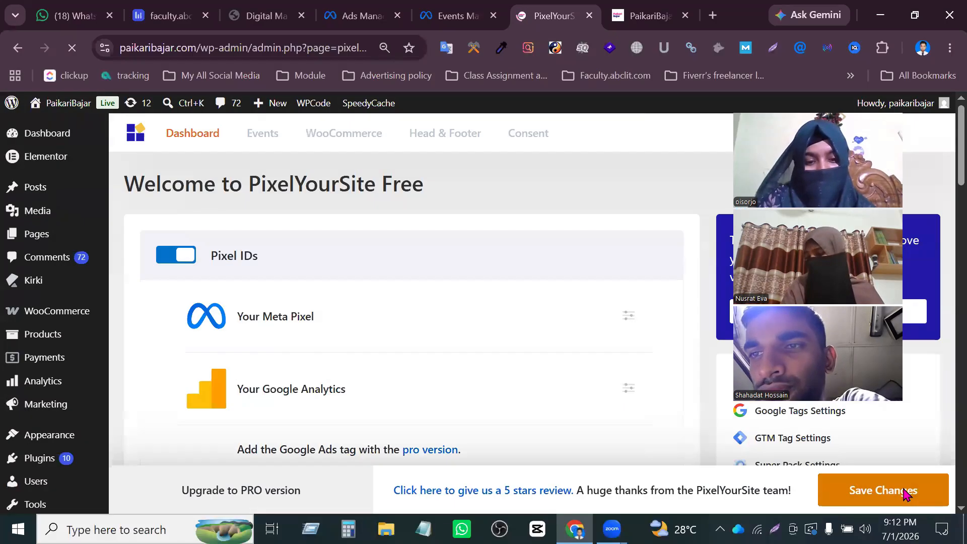
Reload the PaikariBajar storefront and check its pixel with Meta Pixel Helper, then return to Events Manager and close the helper.
left_click(650, 16)
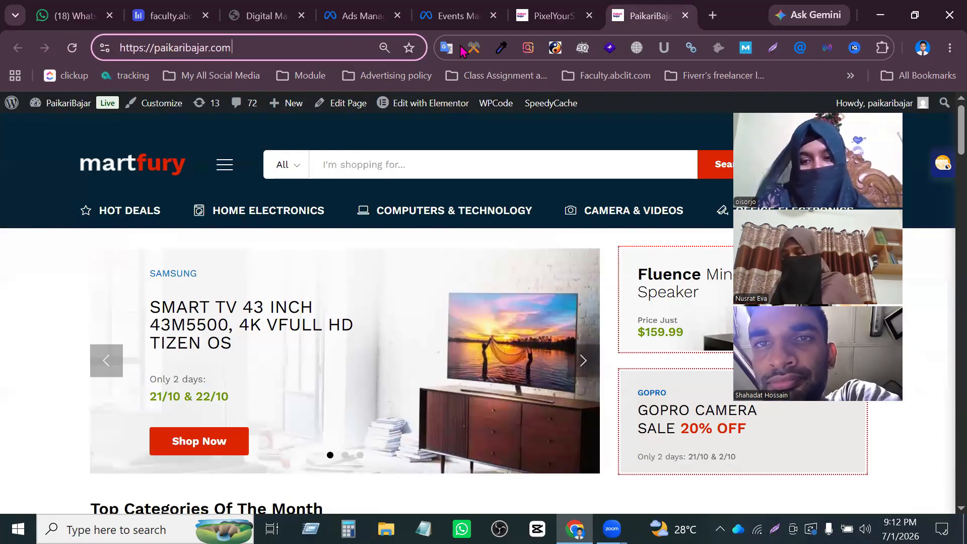
left_click(827, 47)
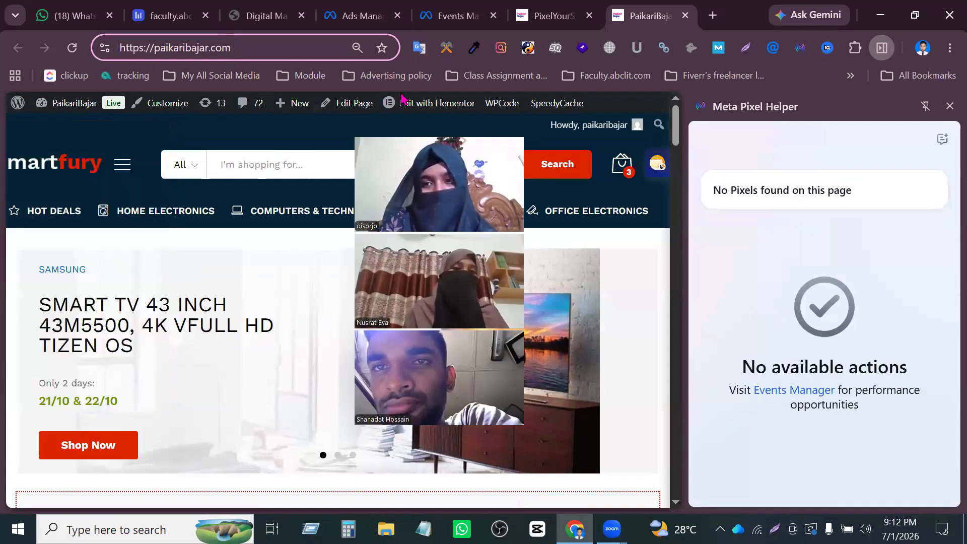
left_click(72, 48)
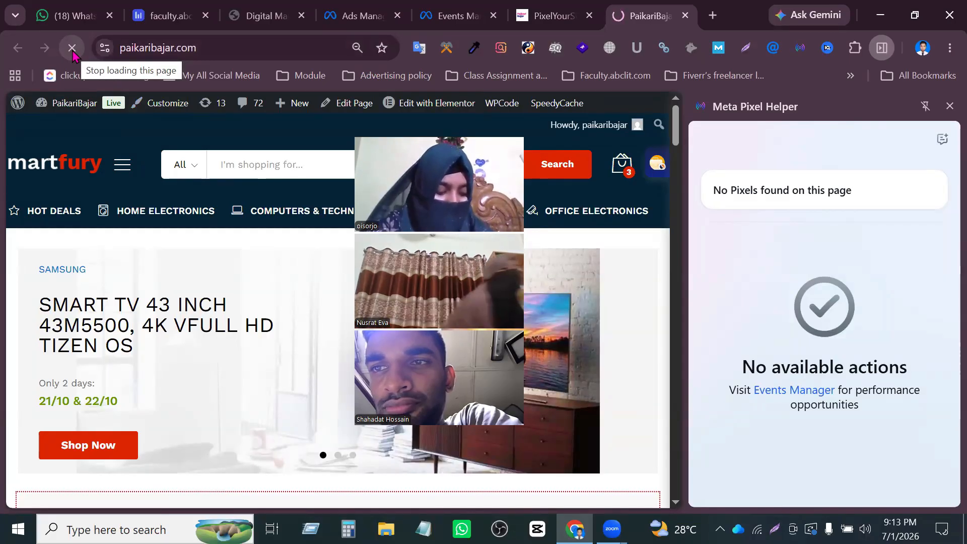
mouse_move(142, 233)
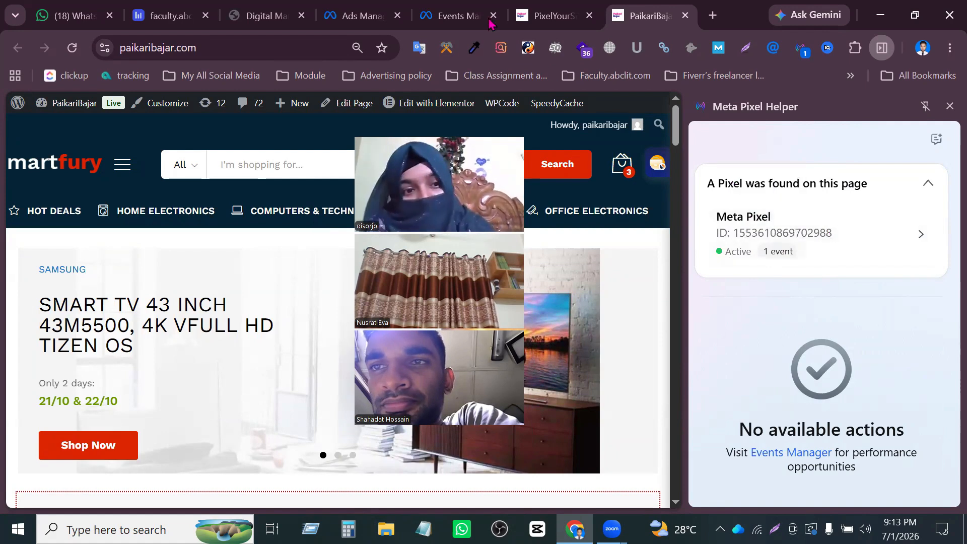
left_click(456, 15)
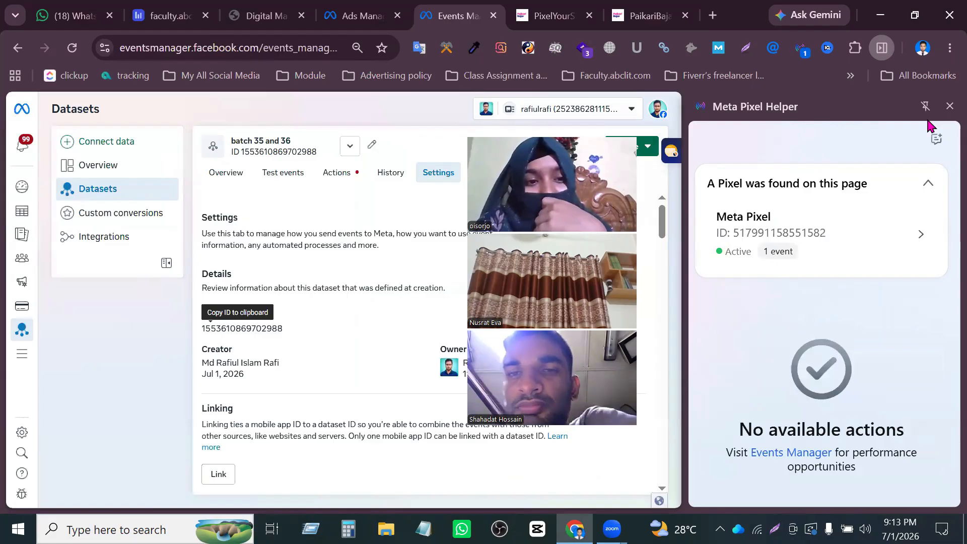
left_click(950, 105)
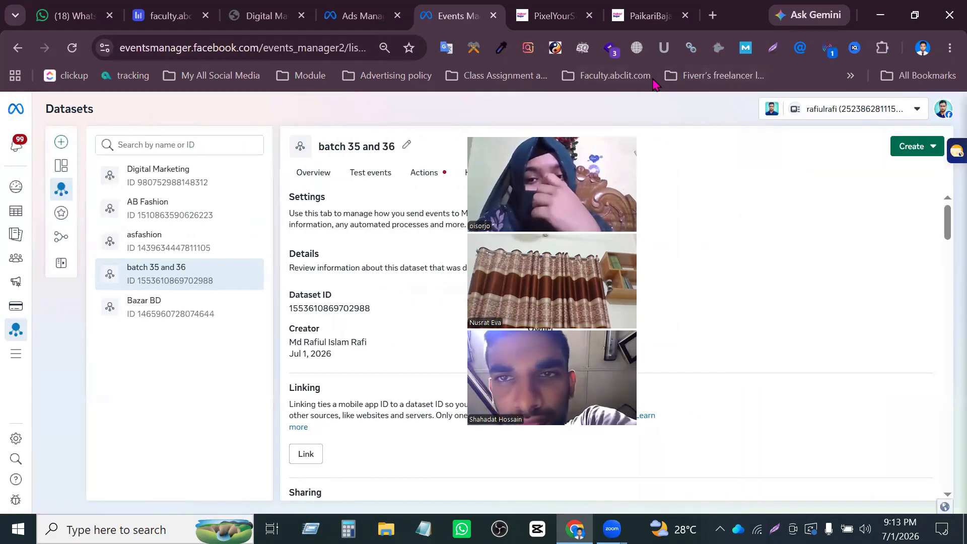
left_click_drag(567, 105, 834, 89)
Return to the PixelYourSite dashboard and reopen the Your Meta Pixel settings at the Conversion API token field.
left_click(549, 15)
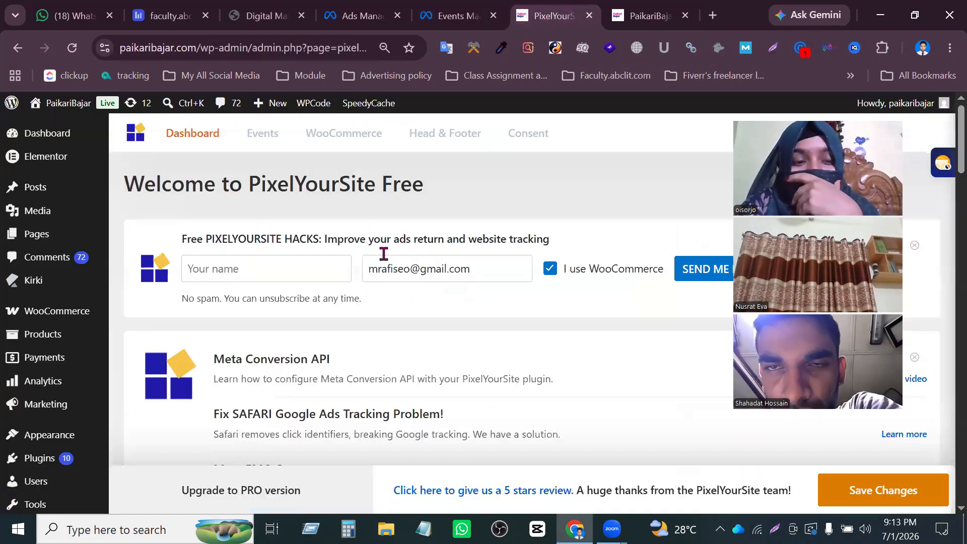
scroll(395, 274, "down", 10)
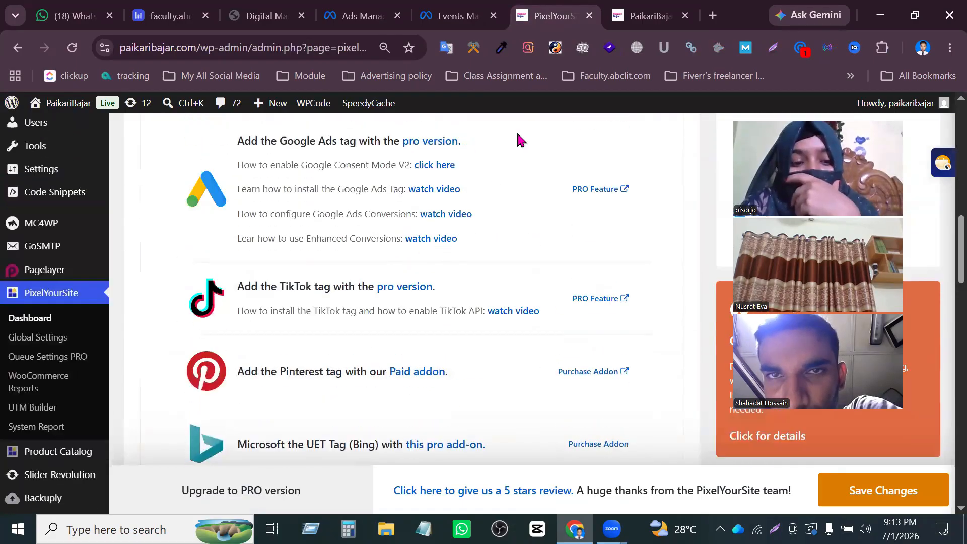
scroll(518, 138, "up", 4)
left_click(636, 21)
left_click(549, 15)
scroll(426, 298, "down", 1)
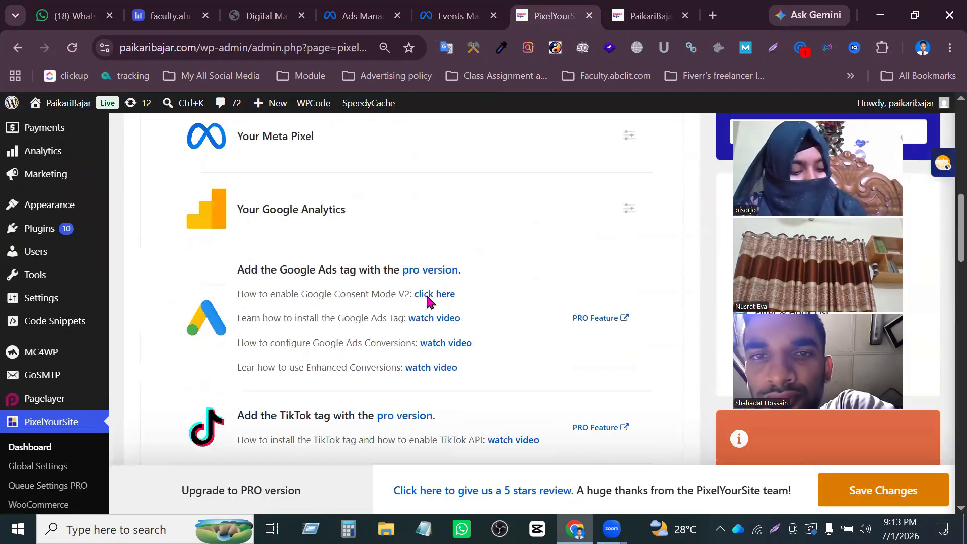
scroll(473, 261, "up", 4)
left_click(628, 317)
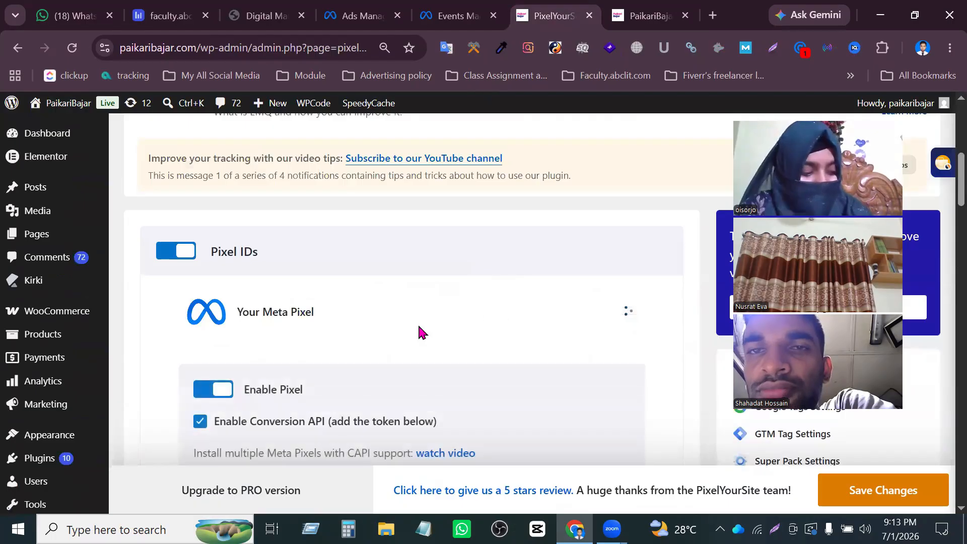
scroll(356, 315, "down", 7)
left_click(242, 249)
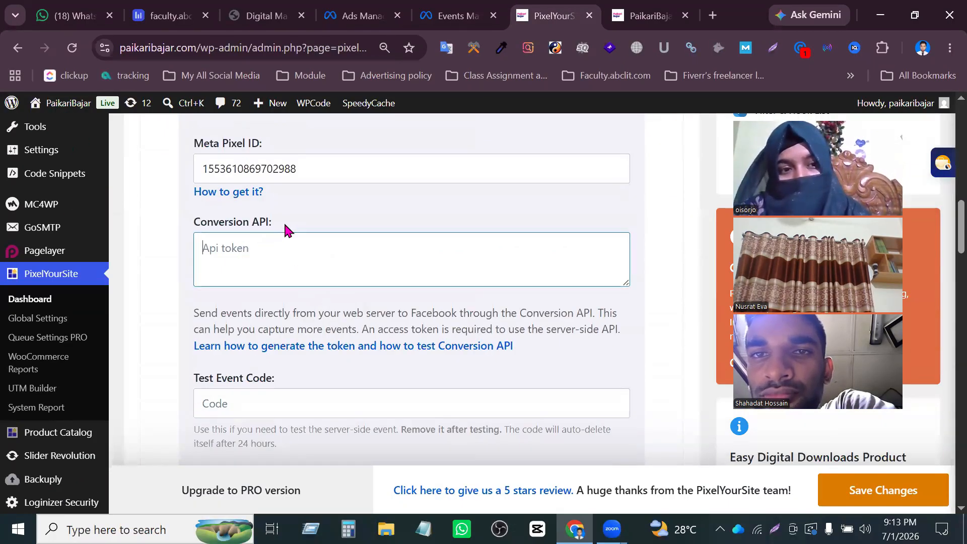
left_click_drag(273, 222, 195, 222)
left_click(241, 248)
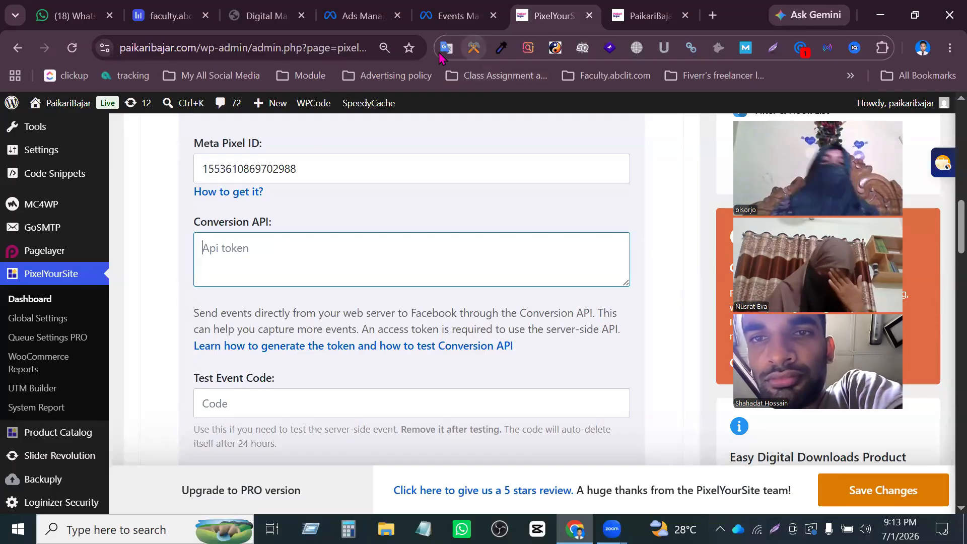
Generate a Conversions API access token with Dataset Quality API from the "batch 35 and 36" dataset's direct integration settings in Events Manager.
left_click(455, 16)
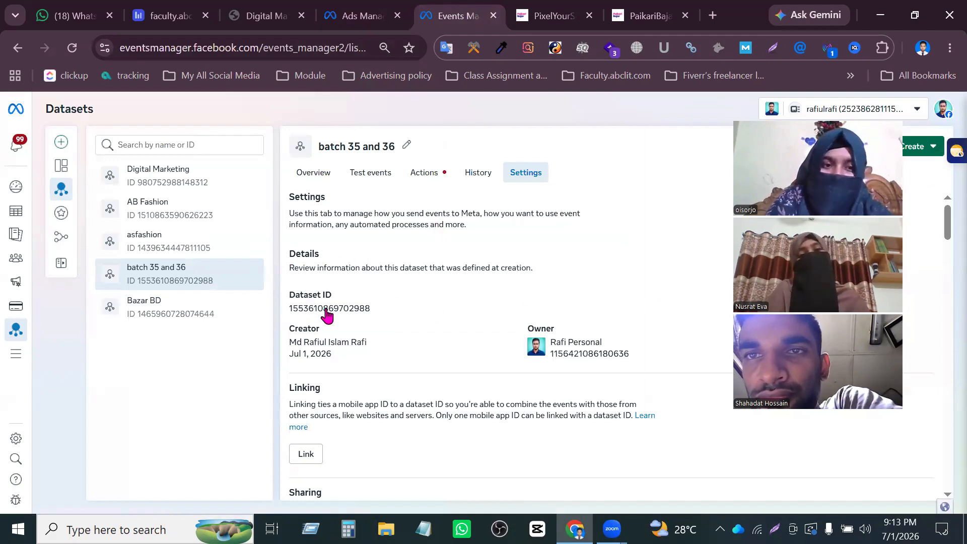
scroll(593, 270, "down", 10)
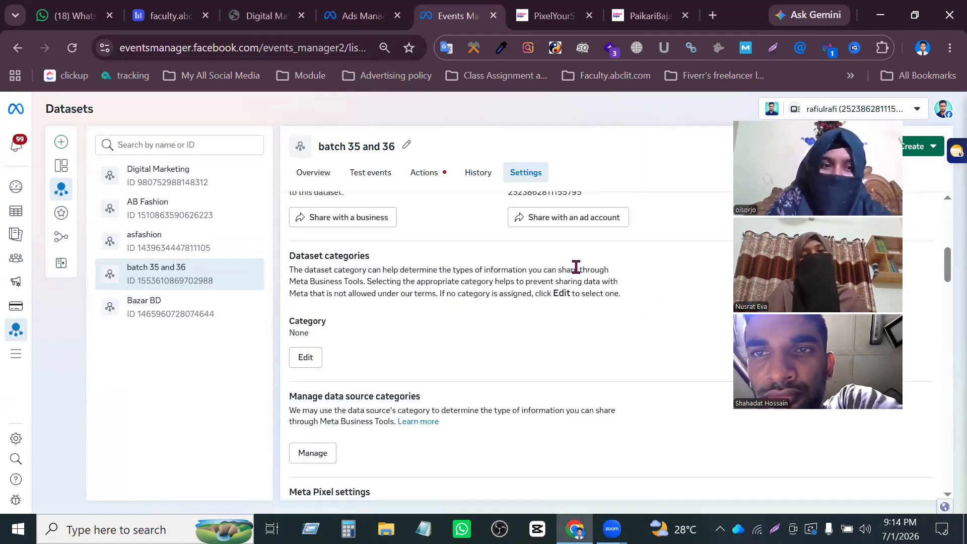
scroll(575, 266, "down", 10)
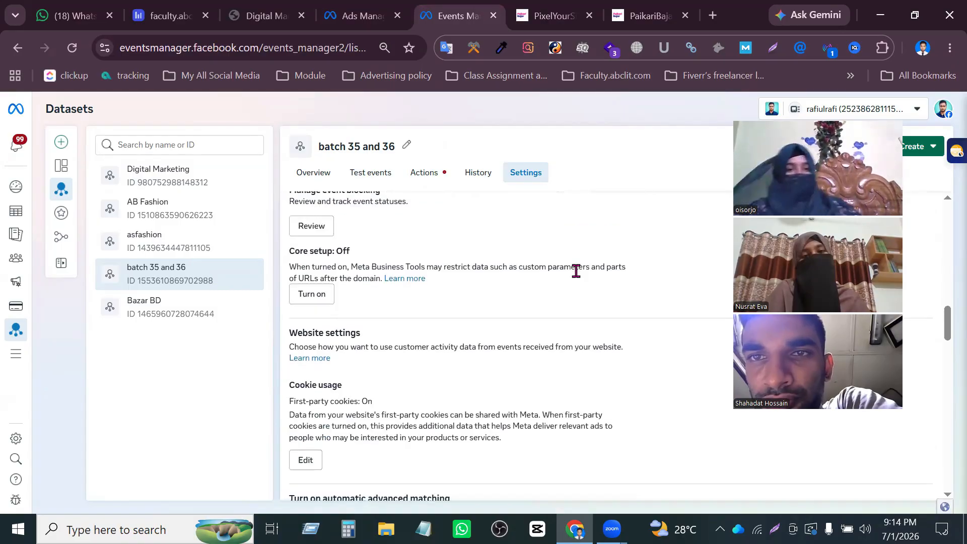
scroll(575, 278, "down", 5)
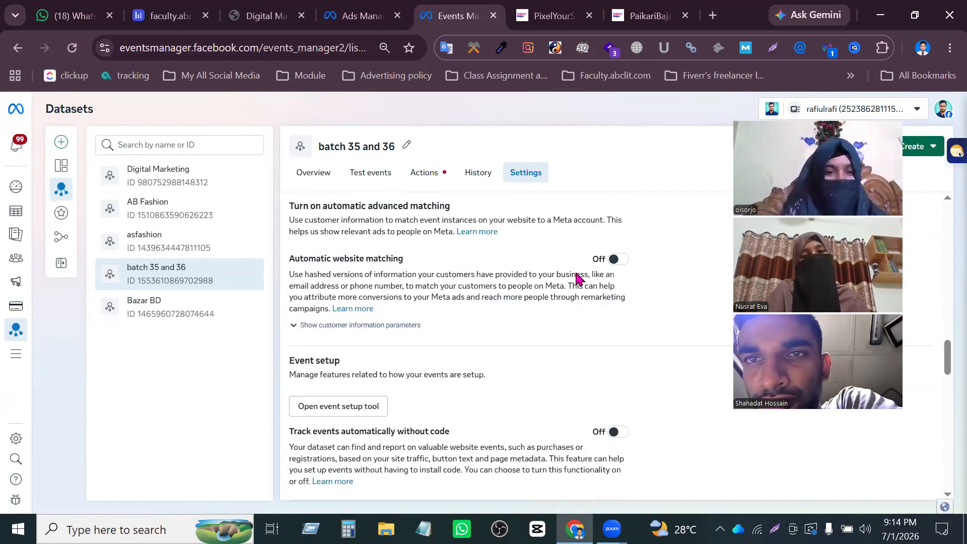
scroll(578, 278, "down", 4)
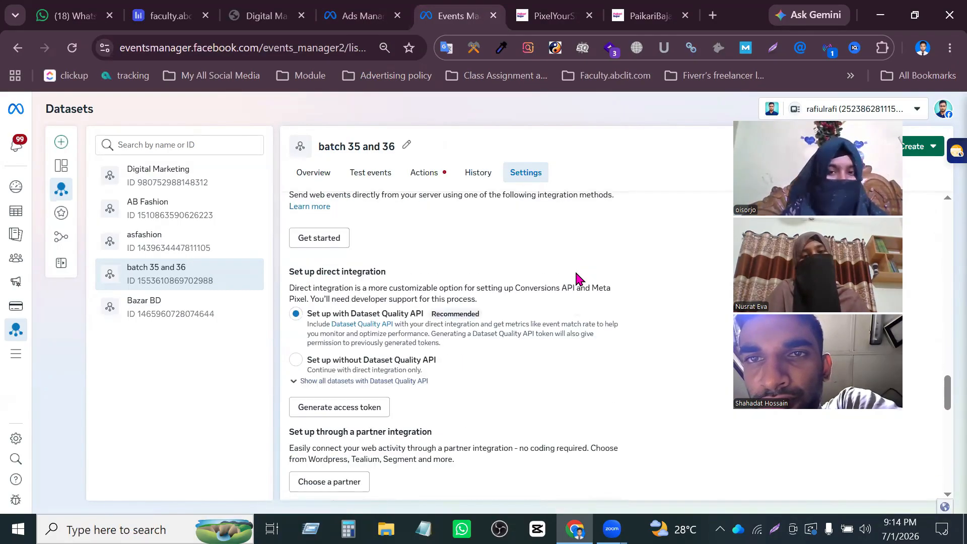
scroll(398, 416, "down", 2)
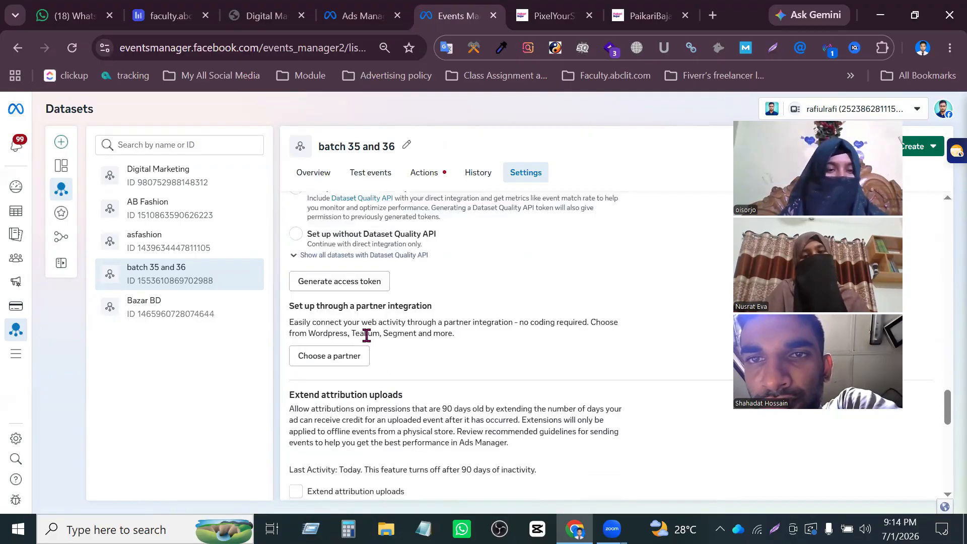
key("ctrl+plus")
key("ctrl+plus")
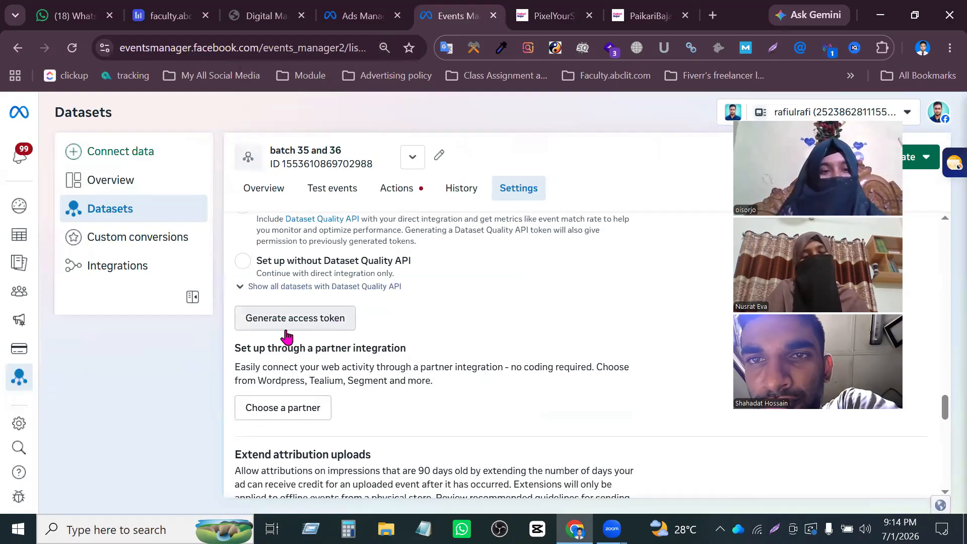
left_click(313, 327)
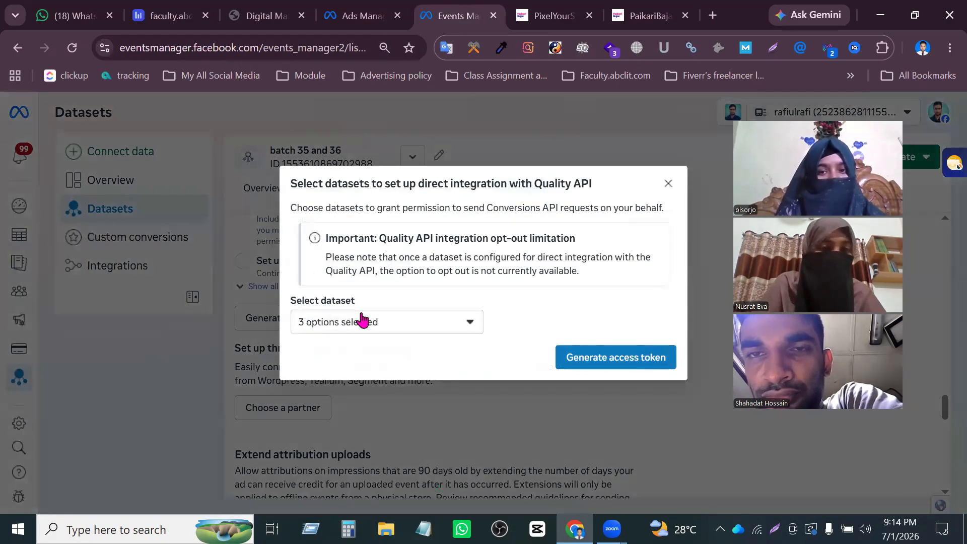
left_click(365, 322)
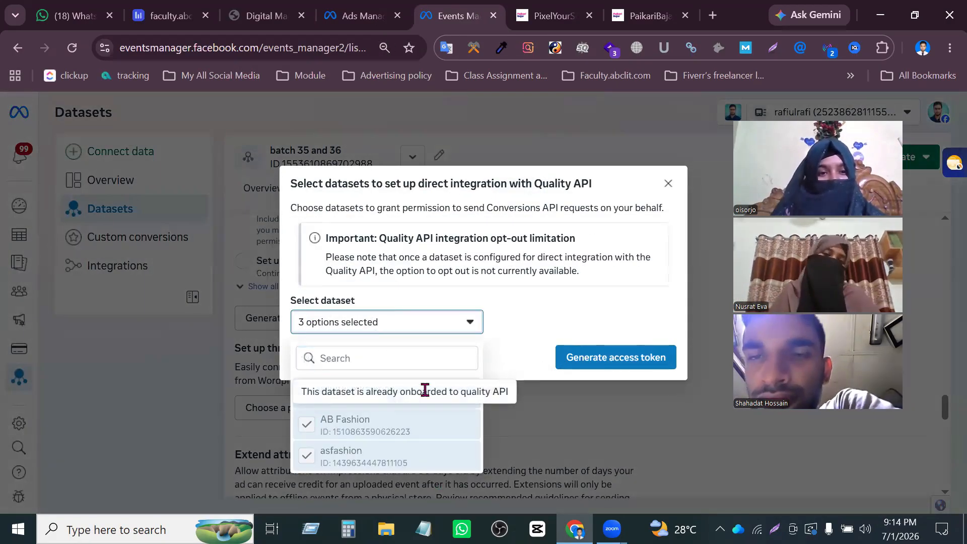
left_click(578, 357)
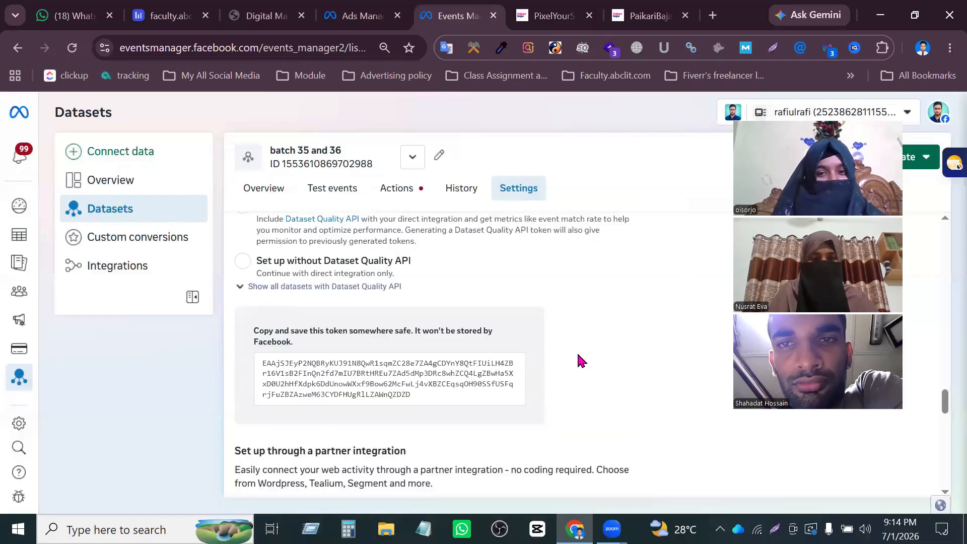
Expand the list of datasets with Dataset Quality API and choose direct integration setup without Dataset Quality API.
scroll(577, 354, "down", 2)
scroll(577, 354, "up", 2)
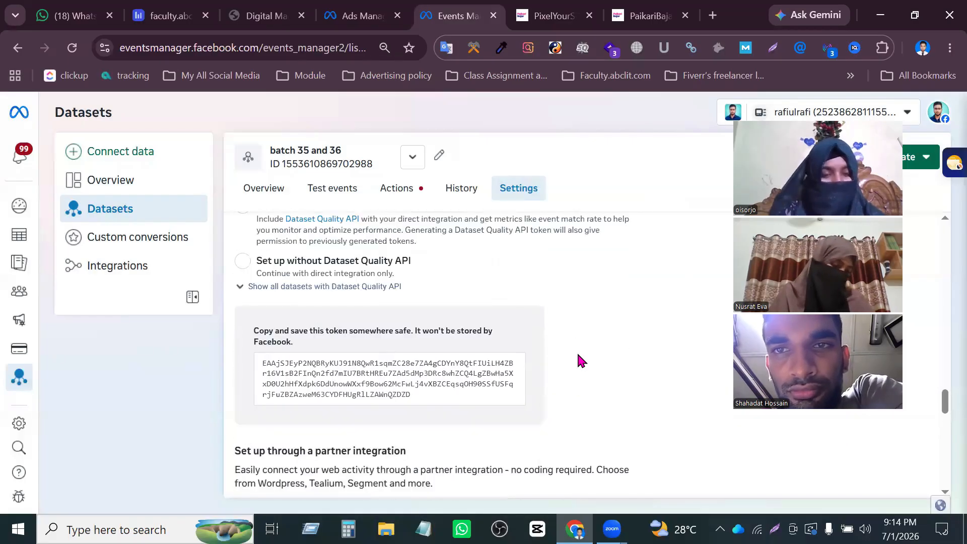
left_click(241, 287)
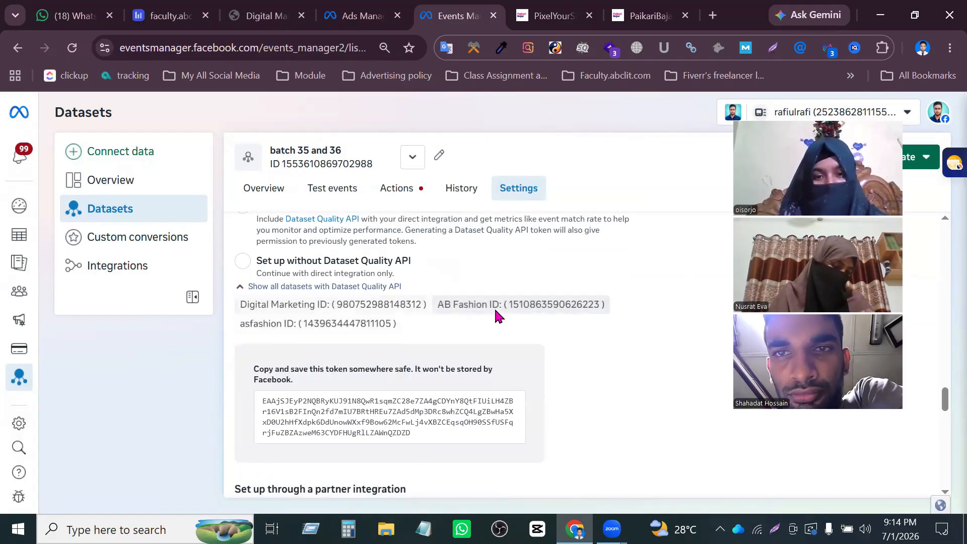
scroll(497, 309, "down", 1)
scroll(483, 260, "up", 1)
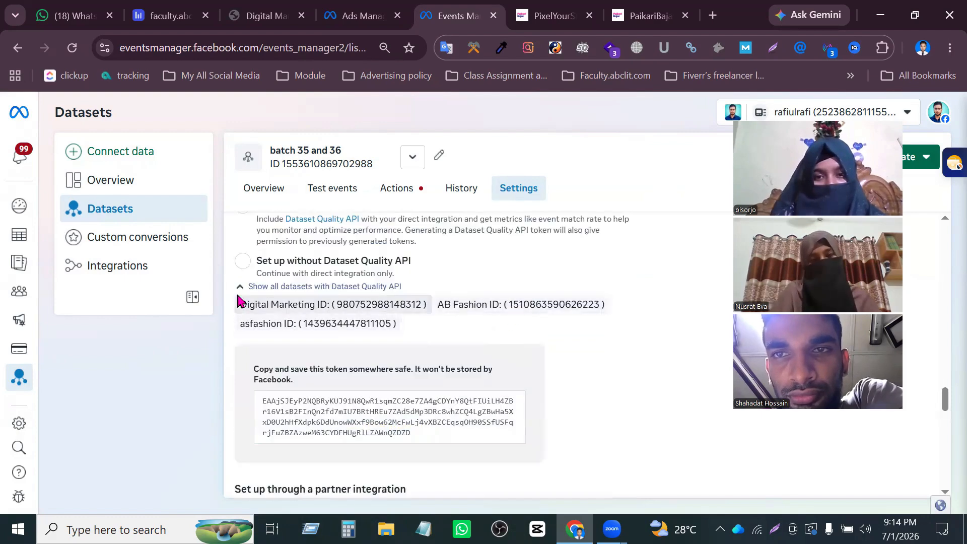
scroll(279, 297, "up", 2)
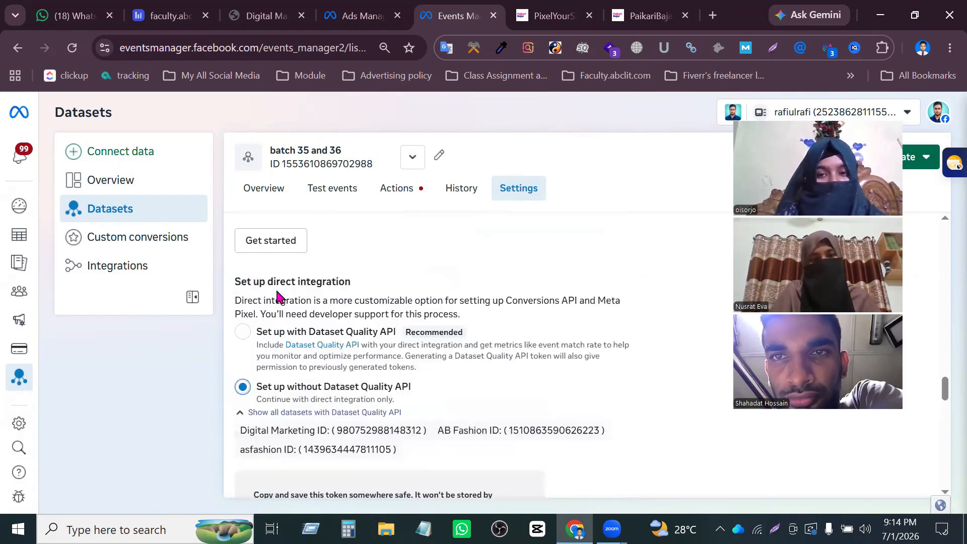
Choose direct integration setup with Dataset Quality API for the "batch 35 and 36" dataset and copy its generated access token.
left_click(241, 333)
scroll(403, 340, "down", 4)
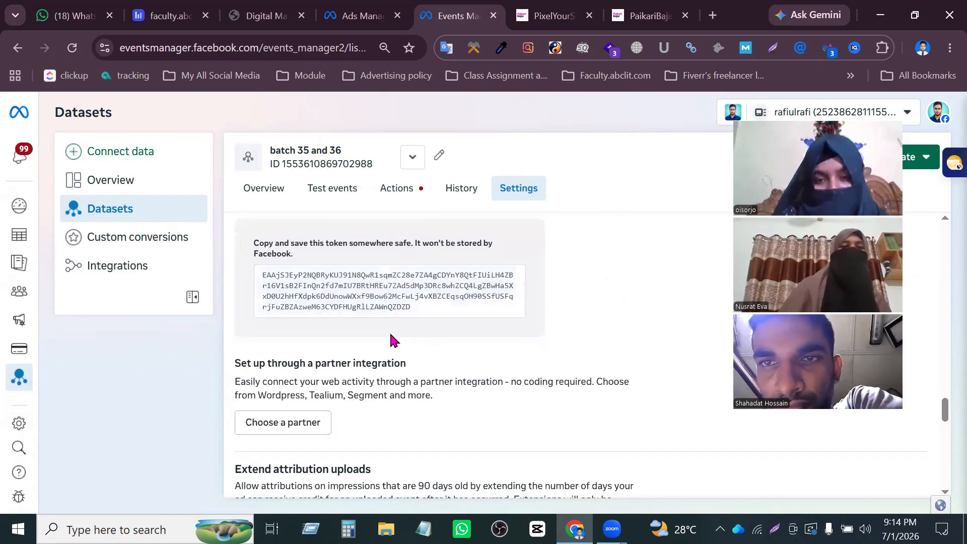
left_click(387, 315)
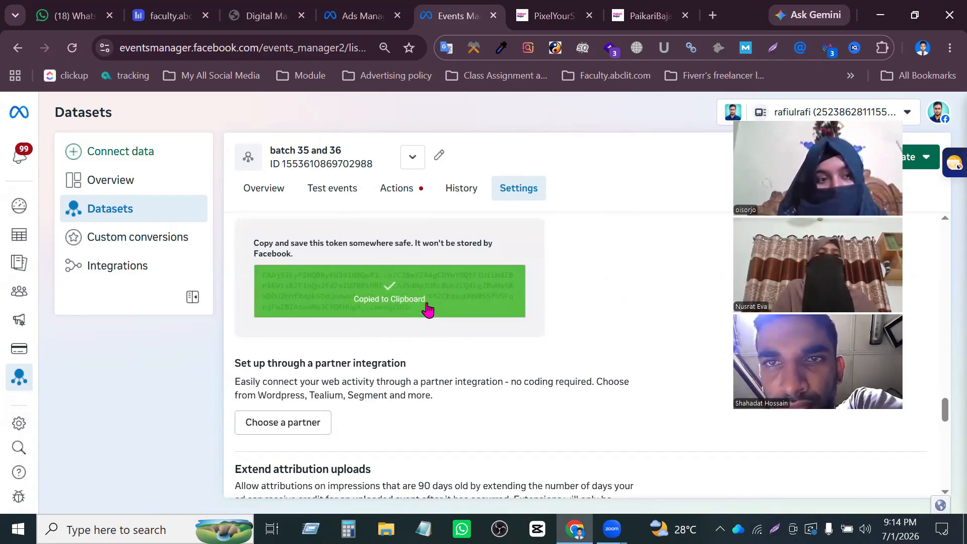
scroll(421, 303, "up", 2)
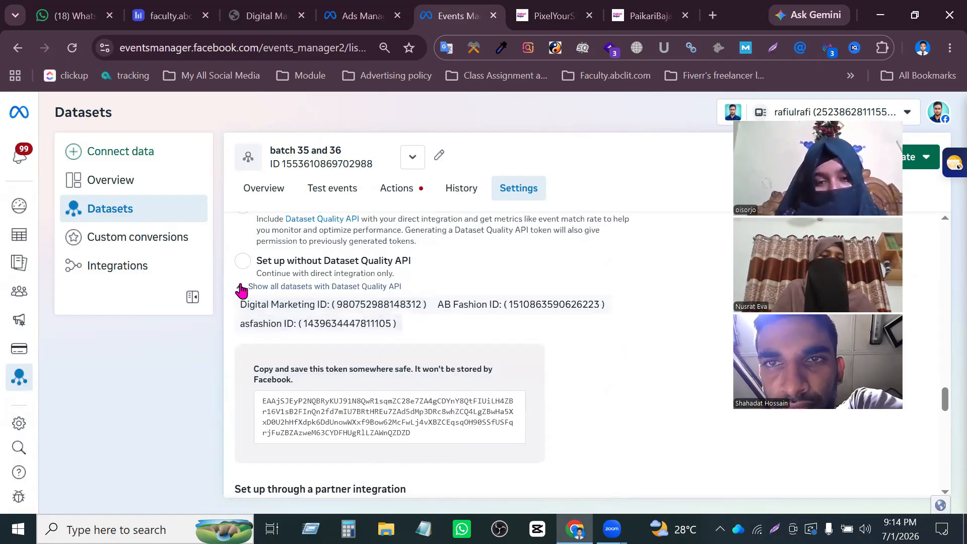
scroll(416, 306, "up", 2)
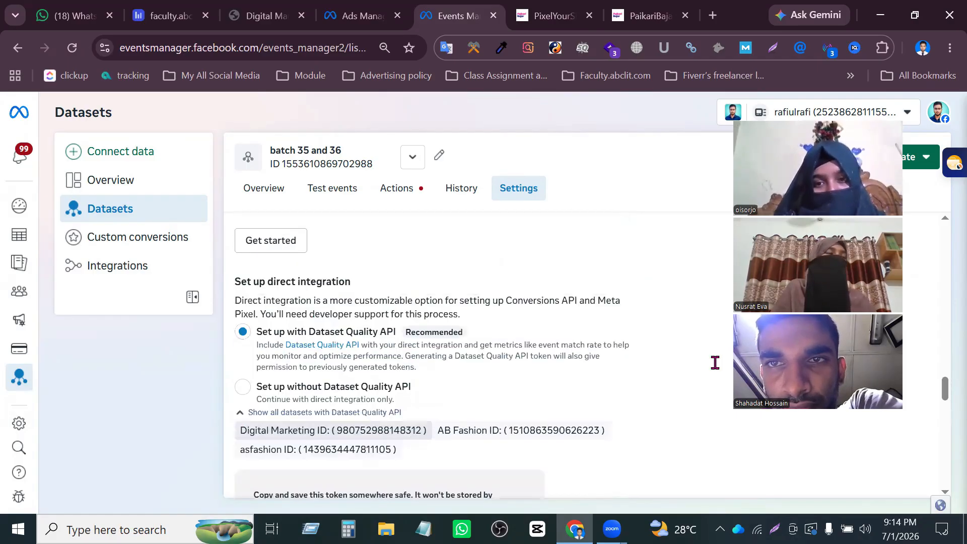
scroll(438, 302, "down", 4)
left_click(435, 297)
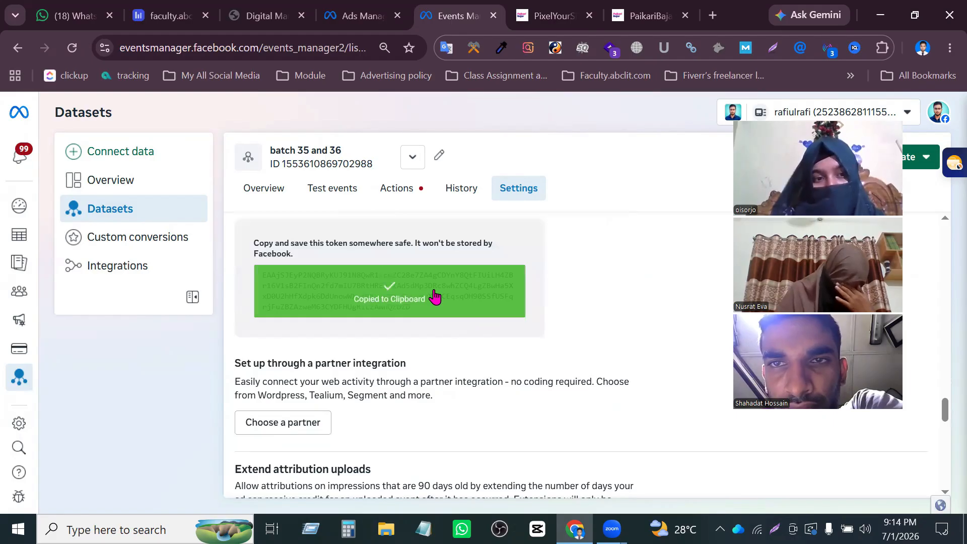
Return to the PixelYourSite dashboard and paste the access token into the Meta Pixel's Conversion API field.
left_click(541, 28)
left_click(328, 267)
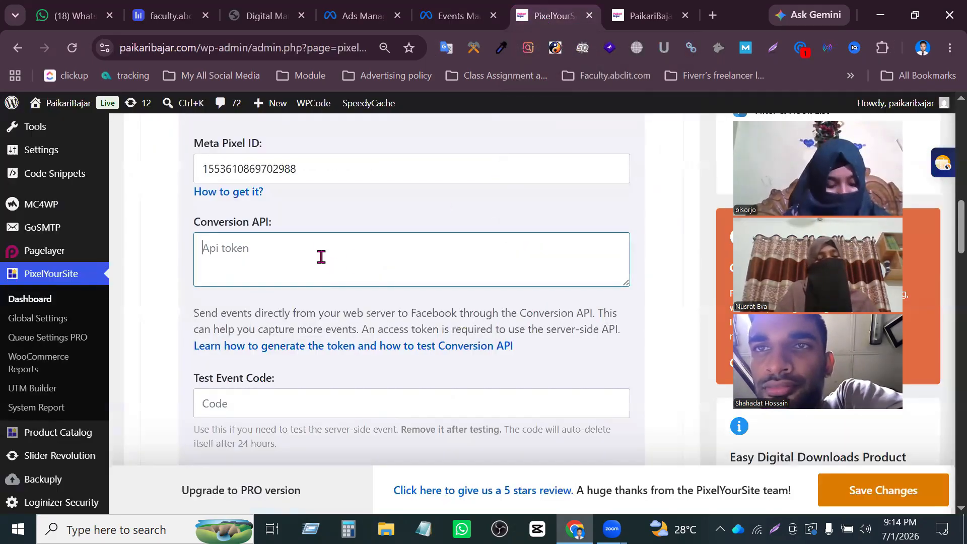
key("ctrl+v")
scroll(370, 246, "up", 1)
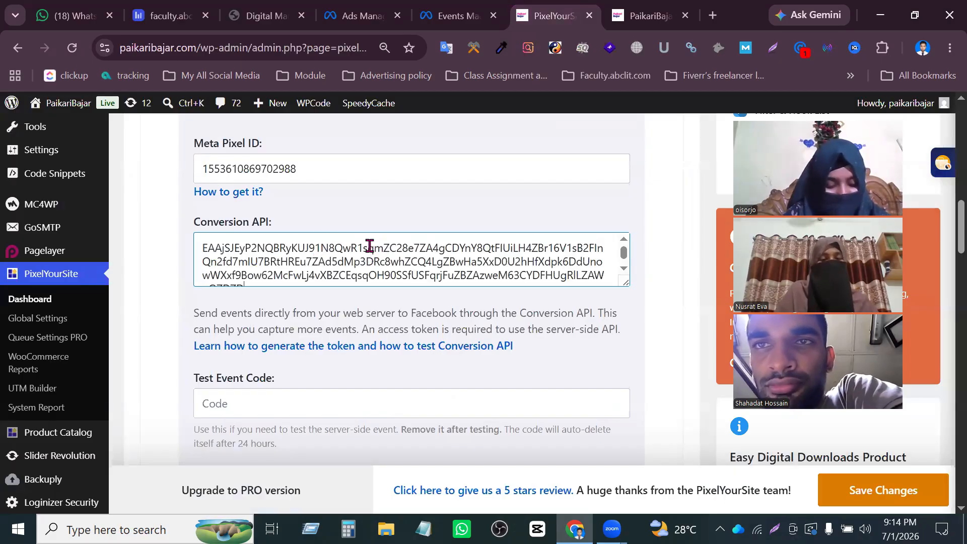
scroll(369, 245, "down", 2)
scroll(302, 383, "down", 2)
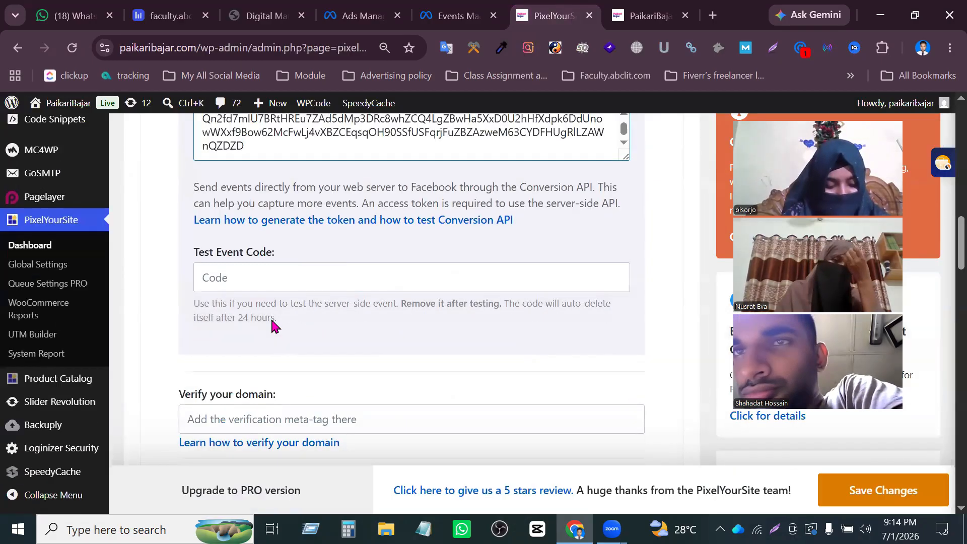
Copy the server test event code from the "batch 35 and 36" dataset's test events in Events Manager, using the Website channel.
left_click(256, 288)
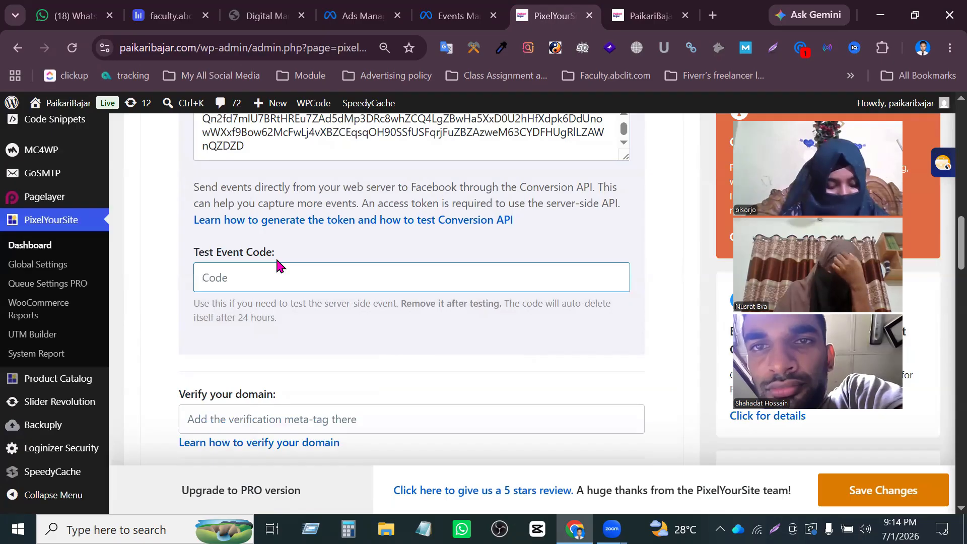
left_click(453, 16)
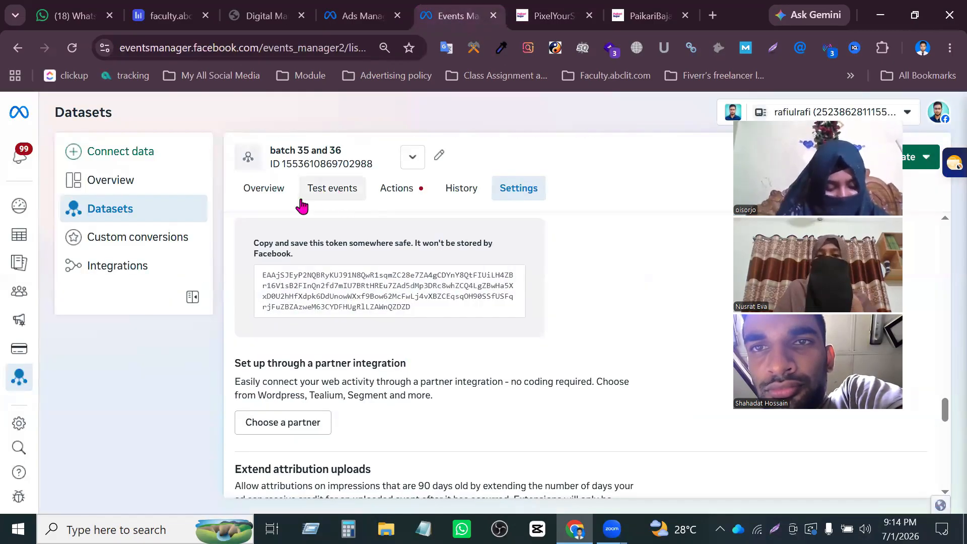
left_click(317, 203)
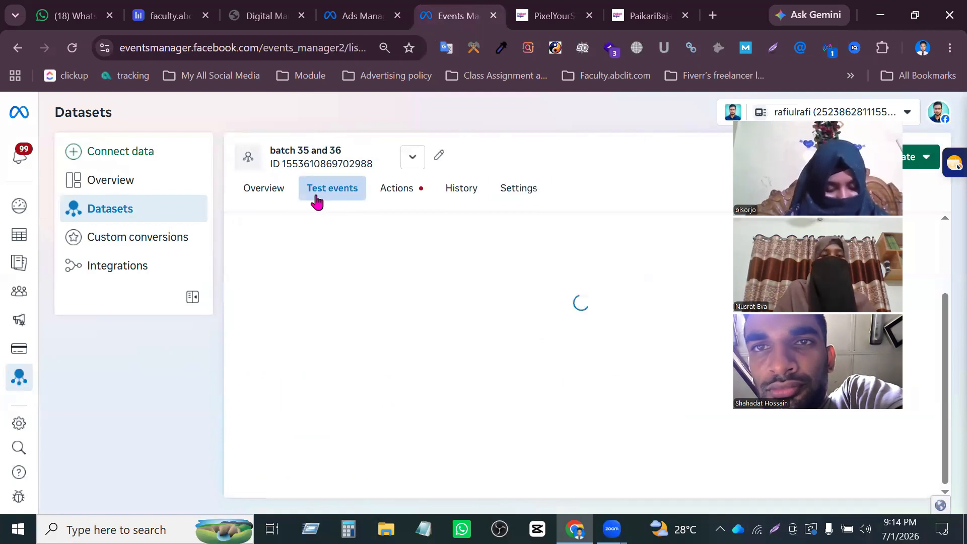
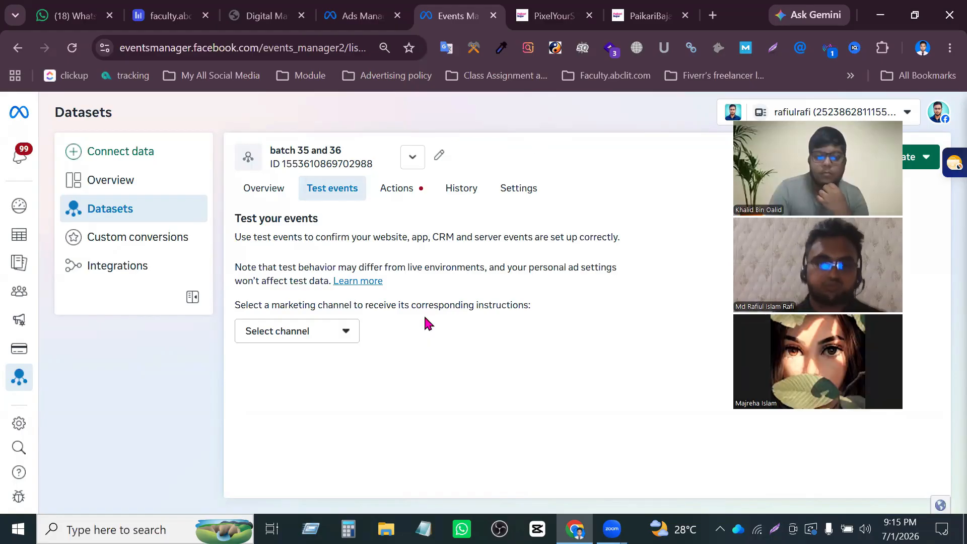
left_click(345, 332)
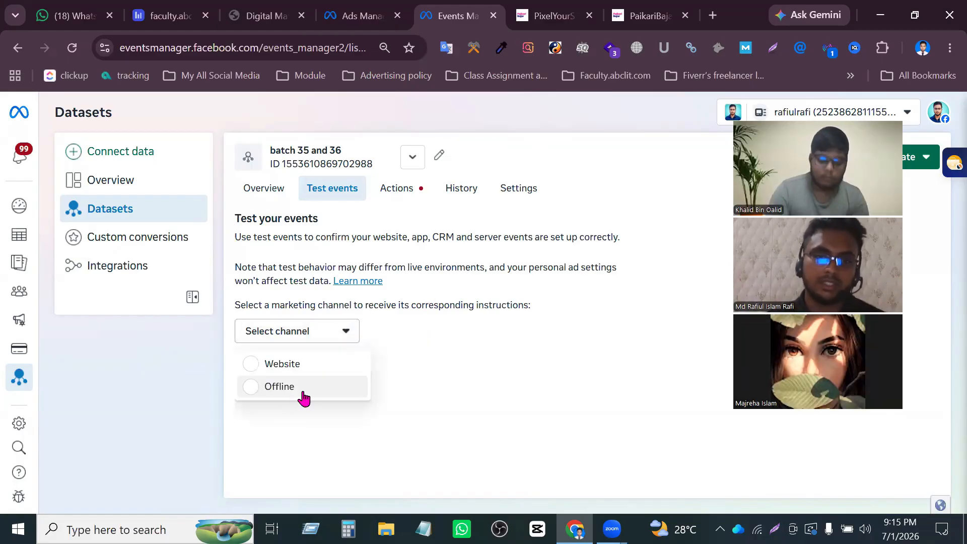
left_click(263, 365)
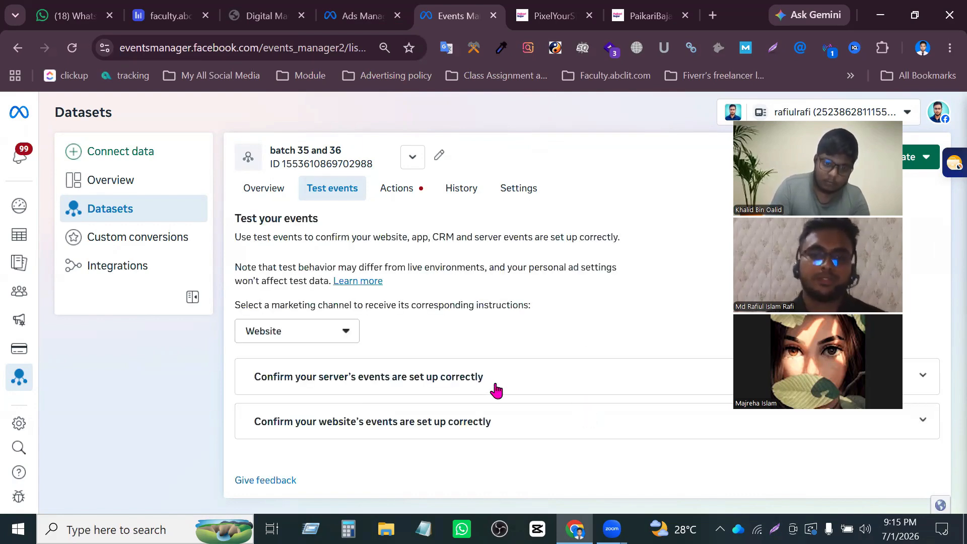
left_click(526, 383)
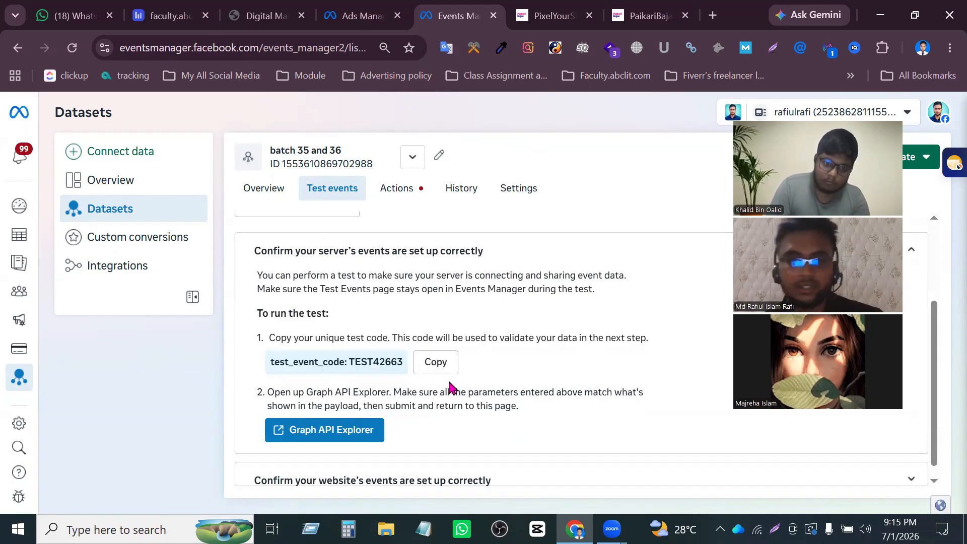
left_click(436, 361)
Paste the copied code into the Test Event Code field in PixelYourSite and save the changes.
key("ctrl+Tab")
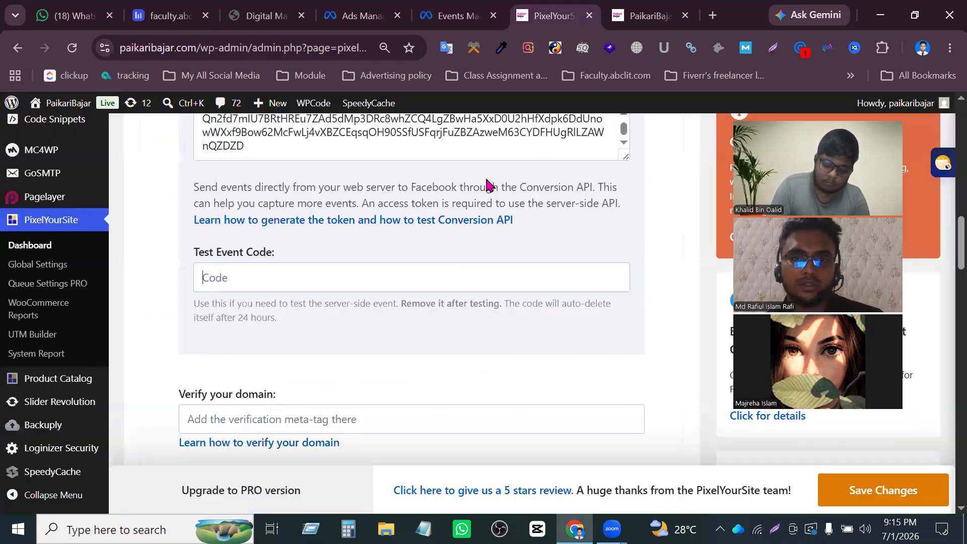
left_click(257, 281)
key("ctrl+v")
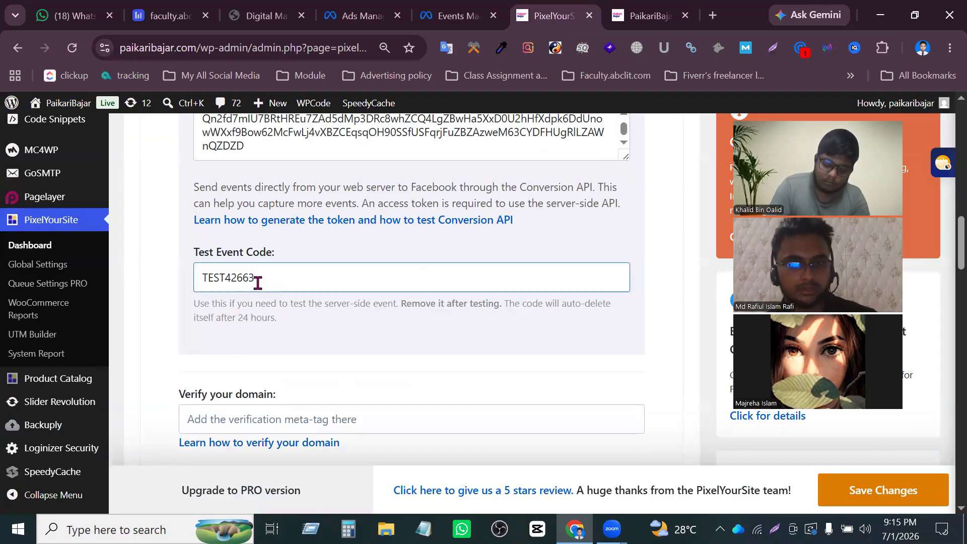
scroll(257, 281, "down", 2)
scroll(553, 350, "down", 6)
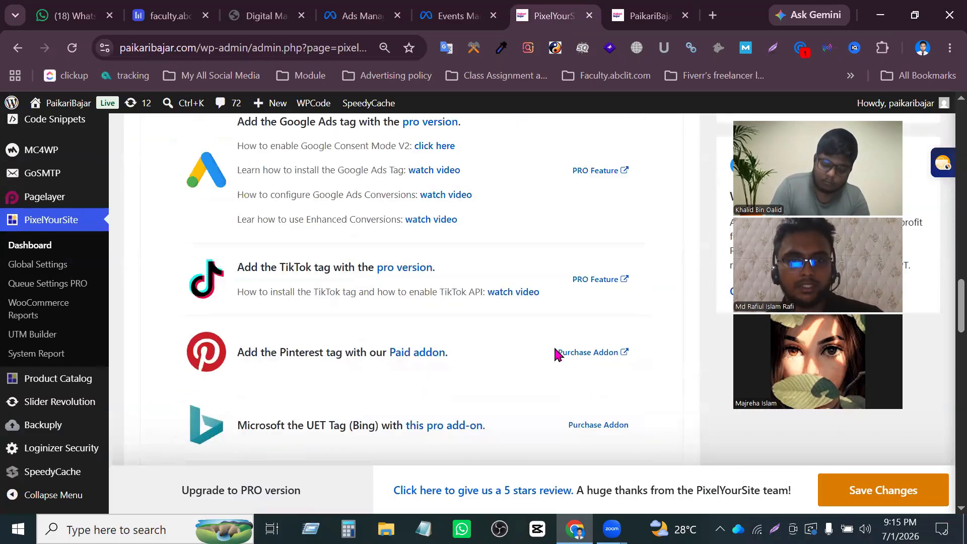
scroll(556, 354, "down", 10)
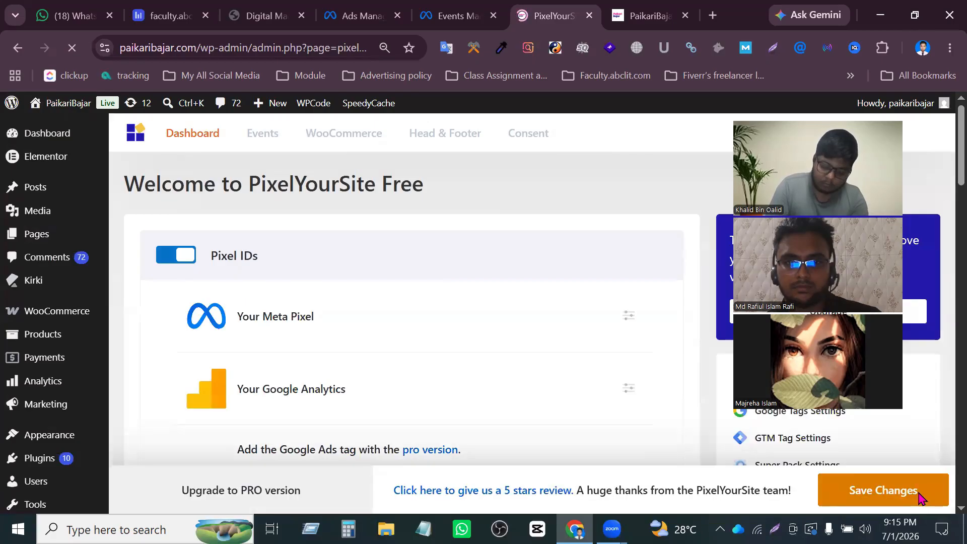
scroll(578, 300, "down", 7)
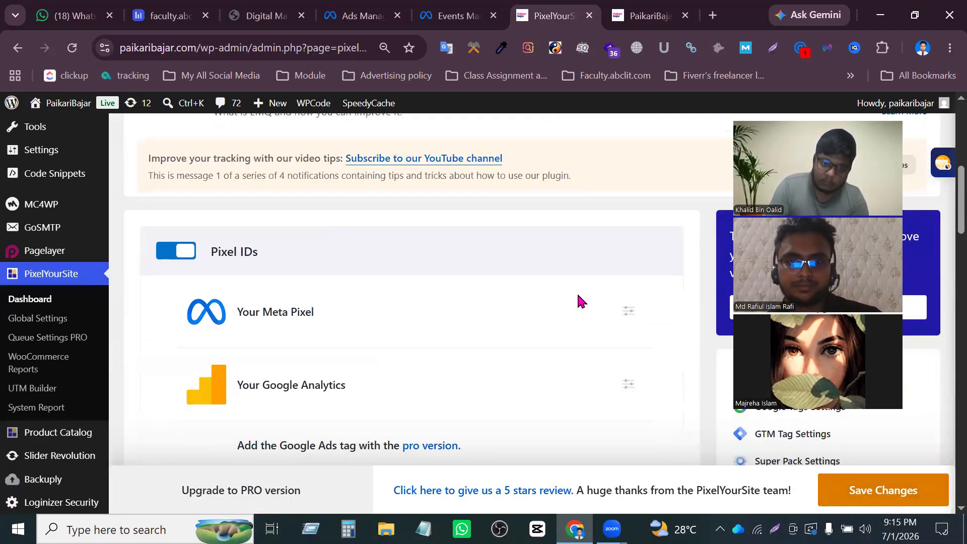
scroll(578, 300, "up", 8)
Expand the website events test in Events Manager at its website URL field and return to the PaikariBajar admin for the site address.
left_click(462, 14)
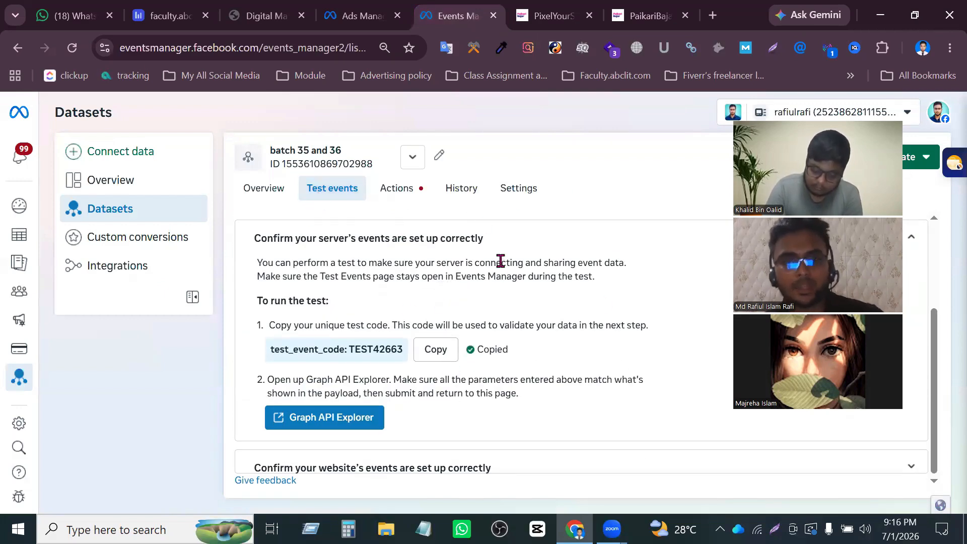
key("ctrl+minus")
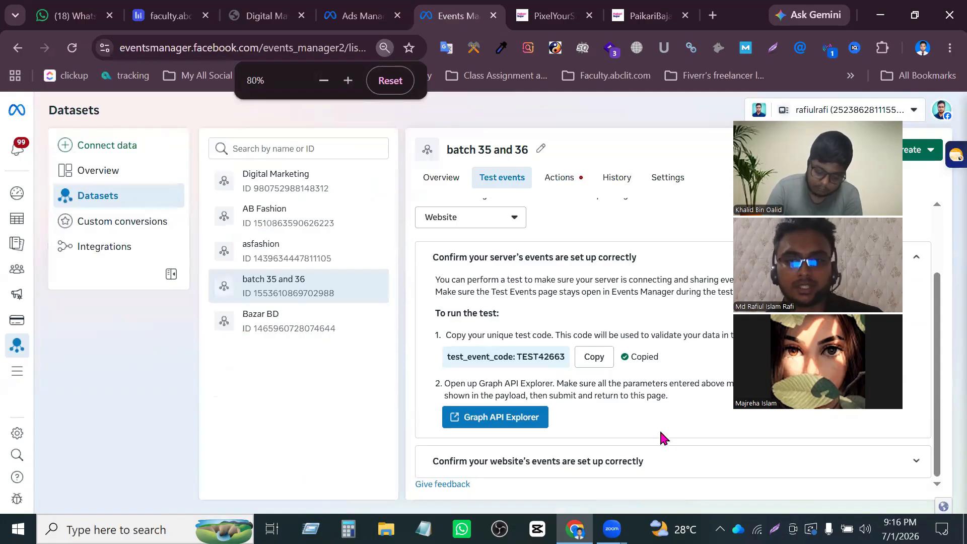
left_click(667, 448)
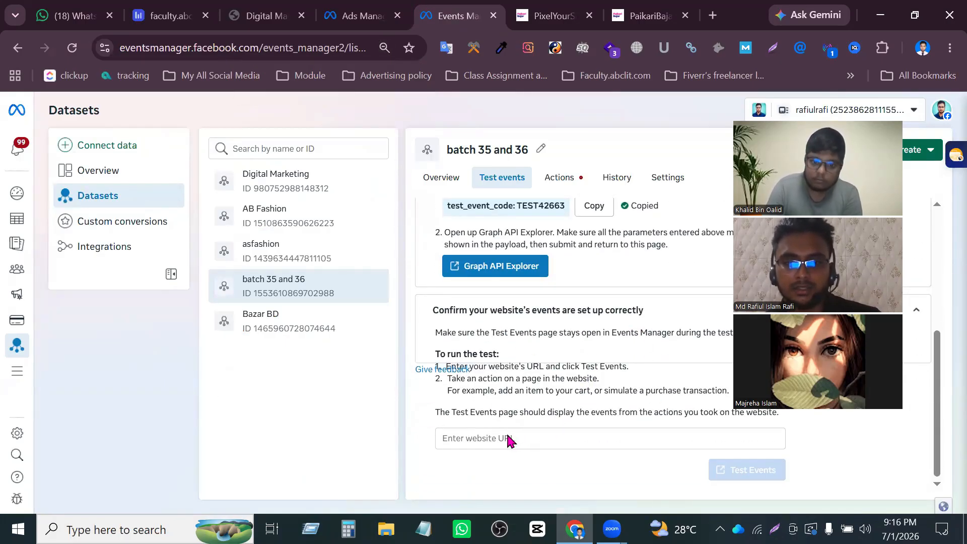
left_click(511, 440)
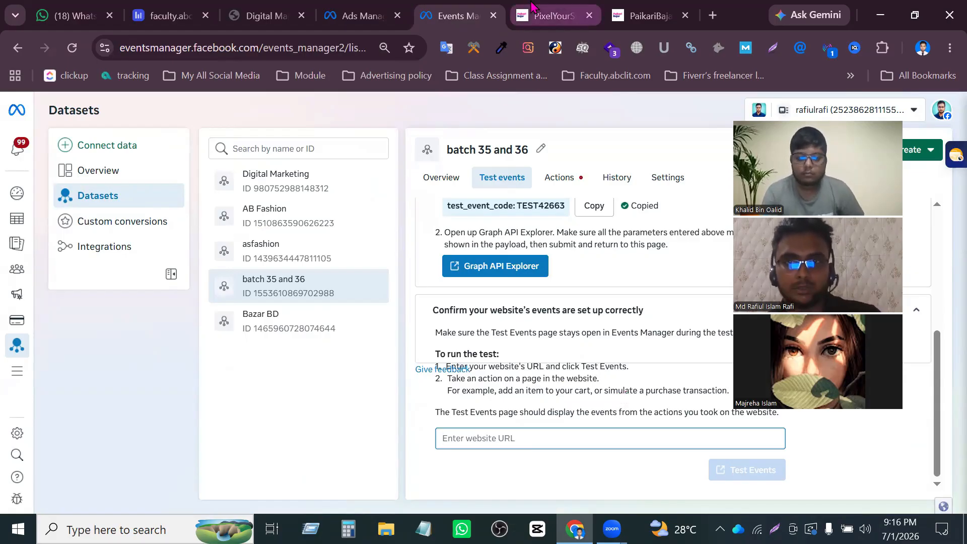
left_click(551, 15)
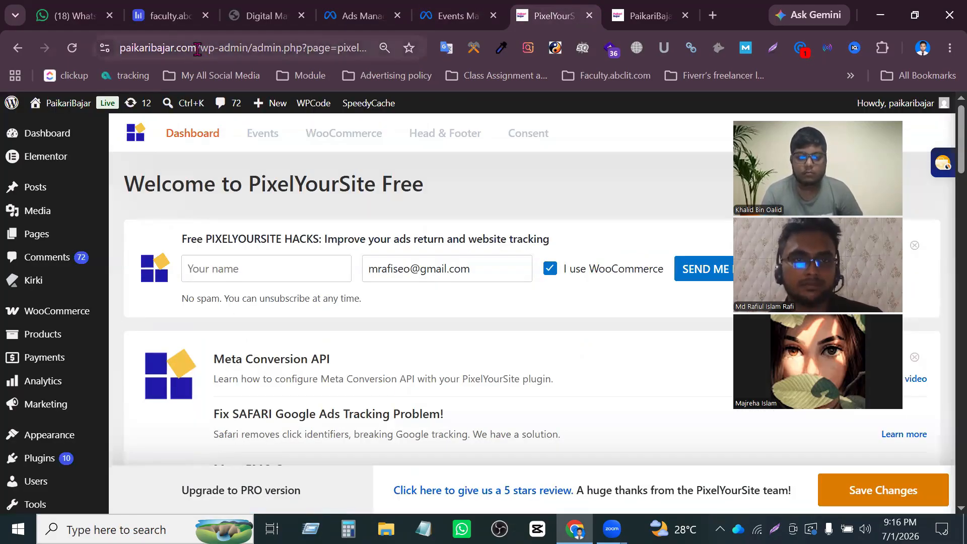
left_click_drag(201, 51, 120, 49)
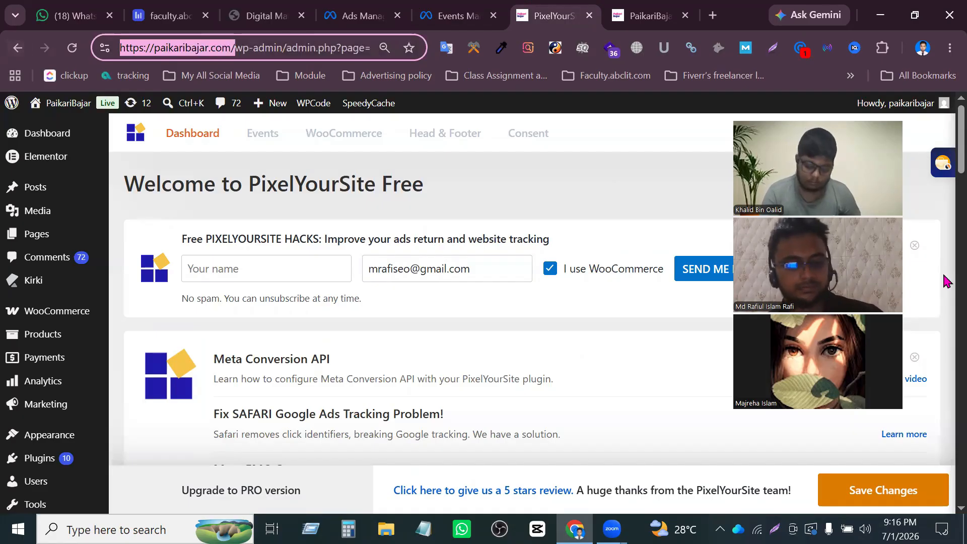
left_click(456, 16)
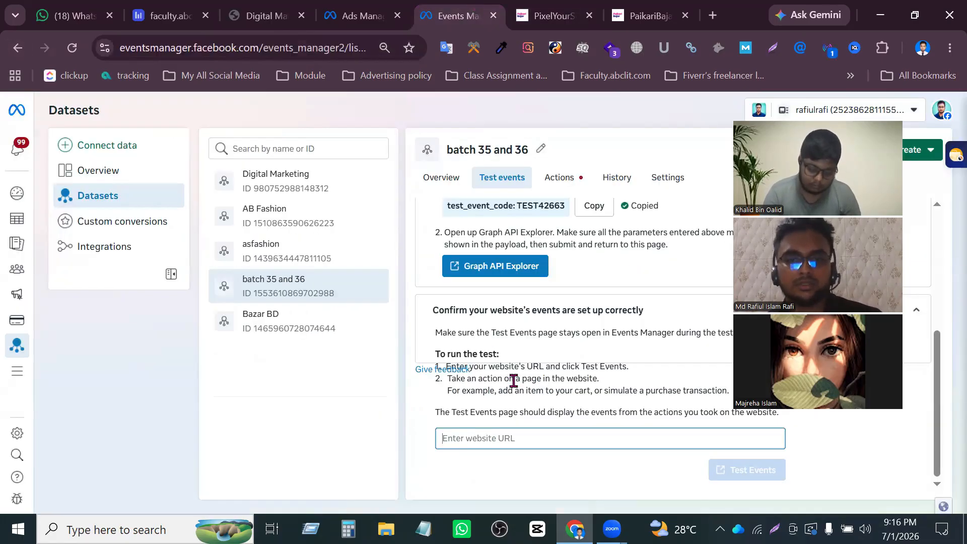
key("ctrl+v")
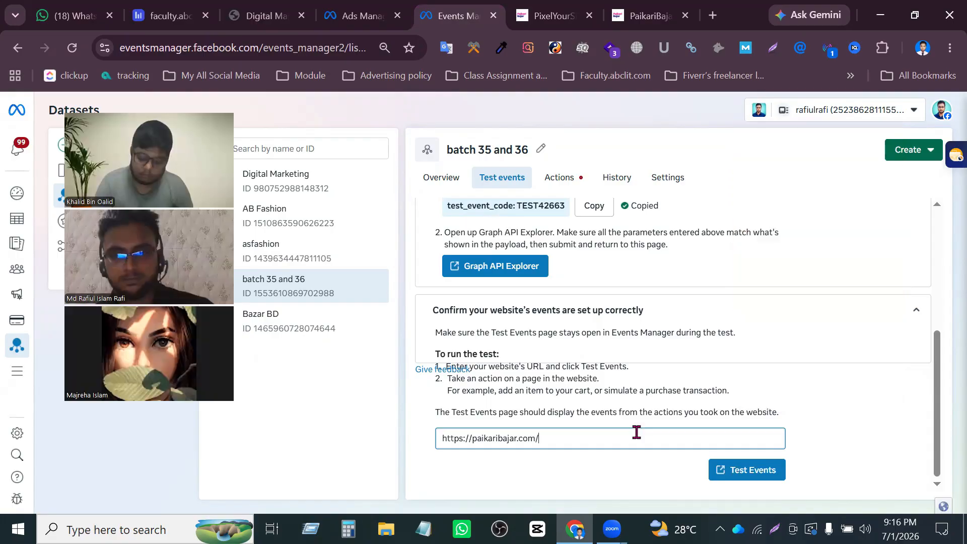
key("ctrl+minus")
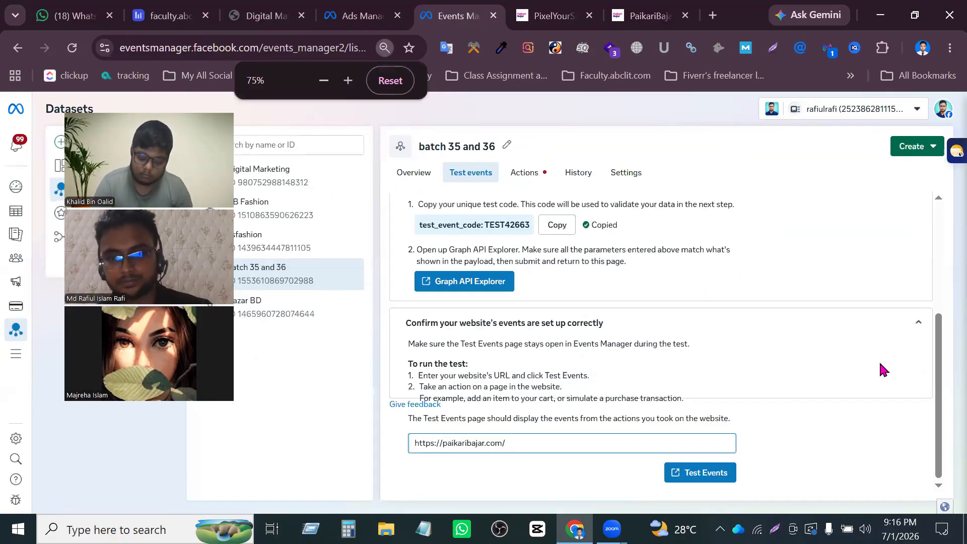
key("Return")
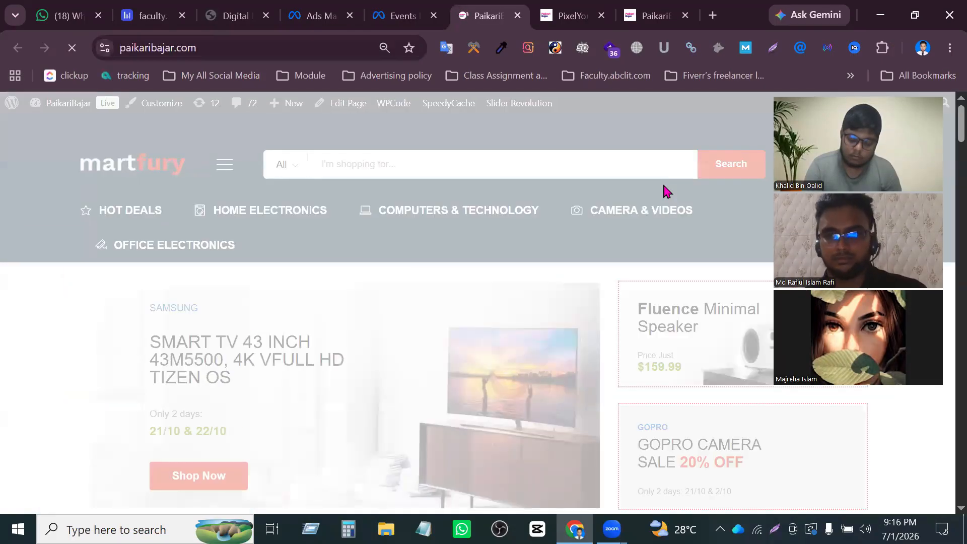
Open the product page of the Apple Macbook Retina Display 12” from the store's home page.
scroll(466, 221, "down", 8)
scroll(469, 252, "down", 15)
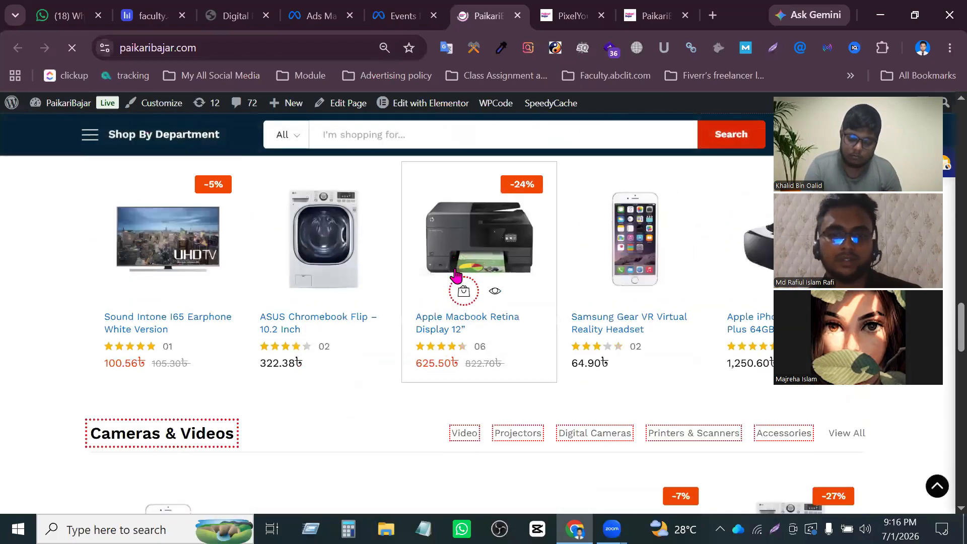
scroll(410, 237, "up", 8)
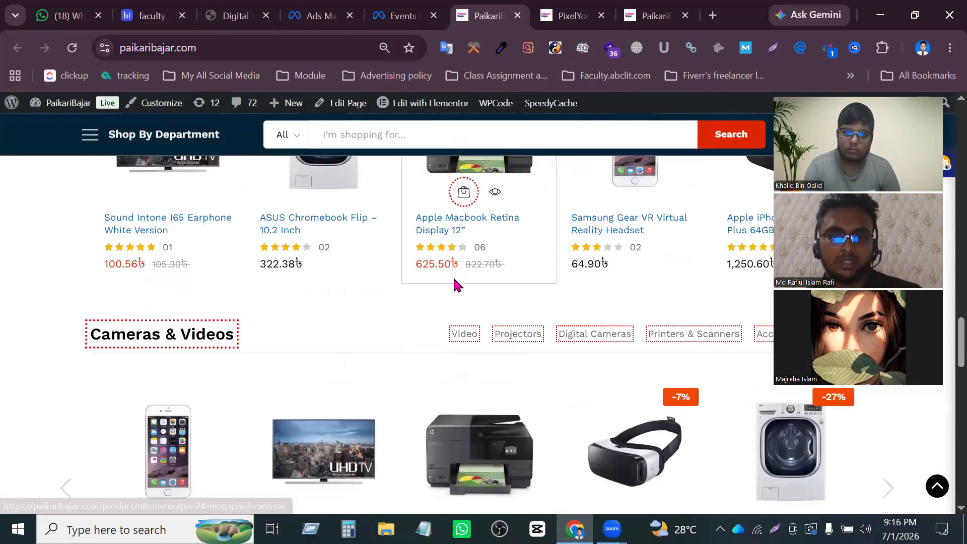
left_click(456, 227)
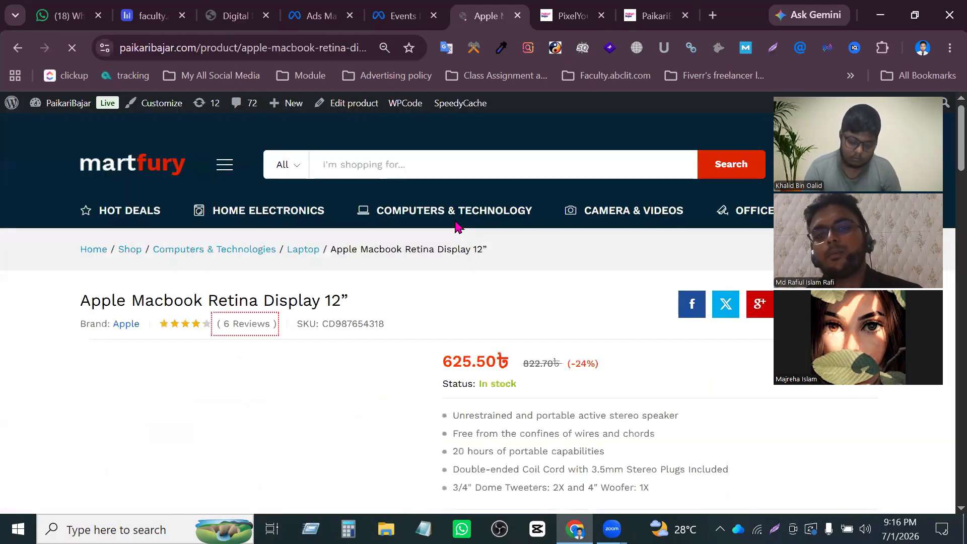
Set the product quantity to 2 and add it to the cart.
scroll(522, 340, "down", 7)
scroll(487, 307, "up", 2)
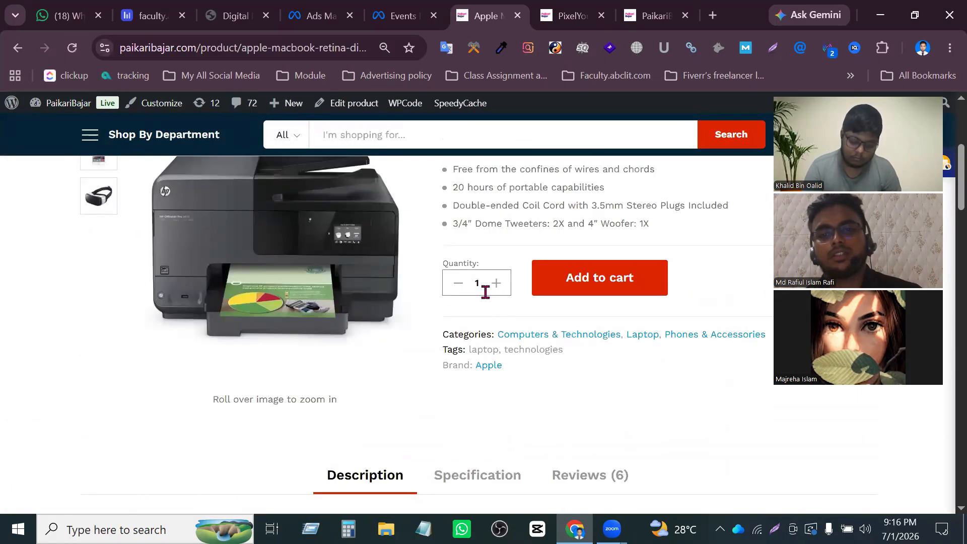
left_click(496, 282)
scroll(508, 302, "up", 2)
scroll(579, 342, "down", 2)
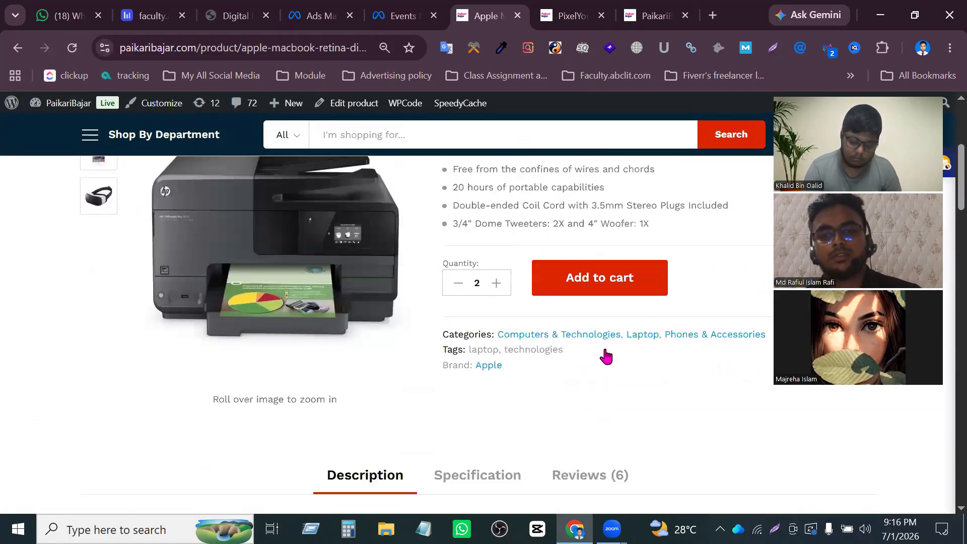
left_click(593, 284)
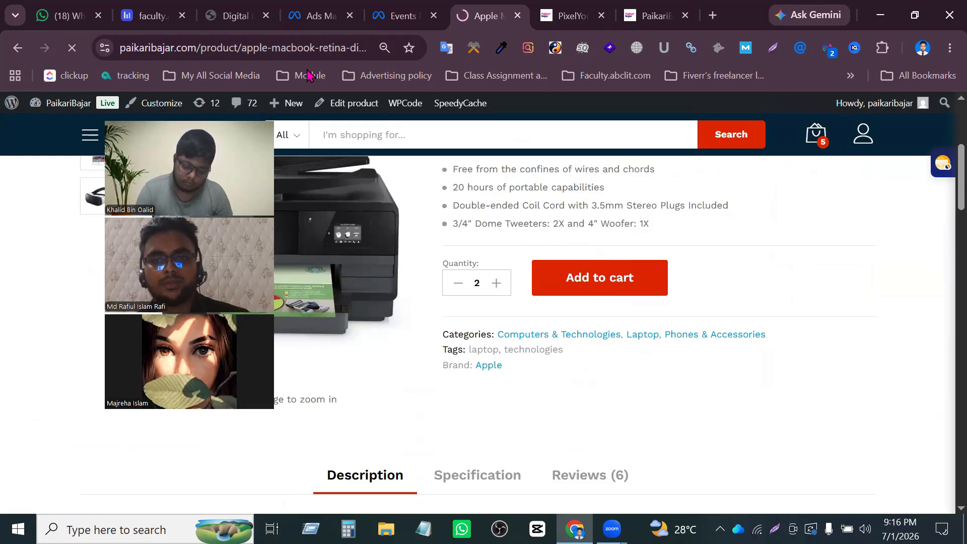
Examine the test events received in Events Manager, comparing the browser and server entries and their processed or deduplicated status.
left_click(391, 9)
scroll(589, 314, "down", 3)
scroll(586, 312, "down", 2)
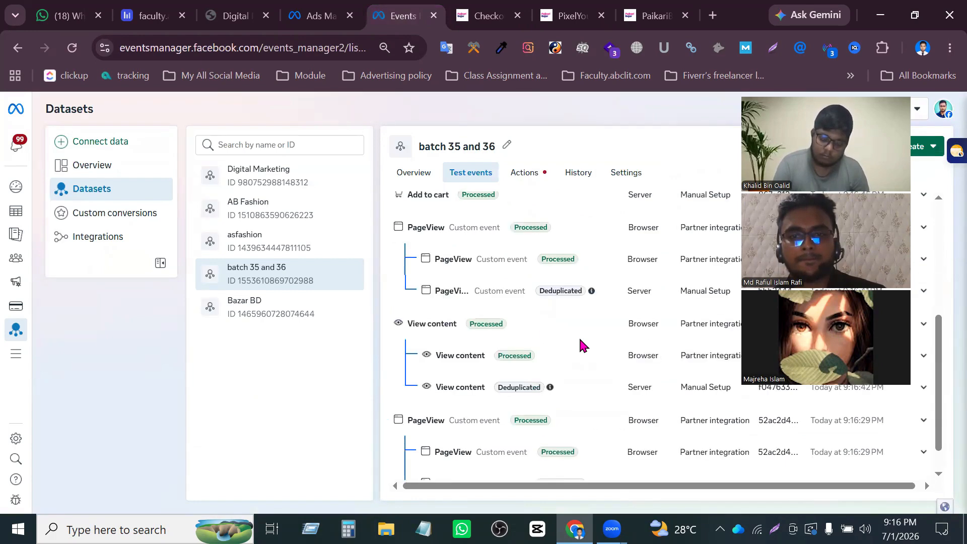
scroll(578, 336, "up", 4)
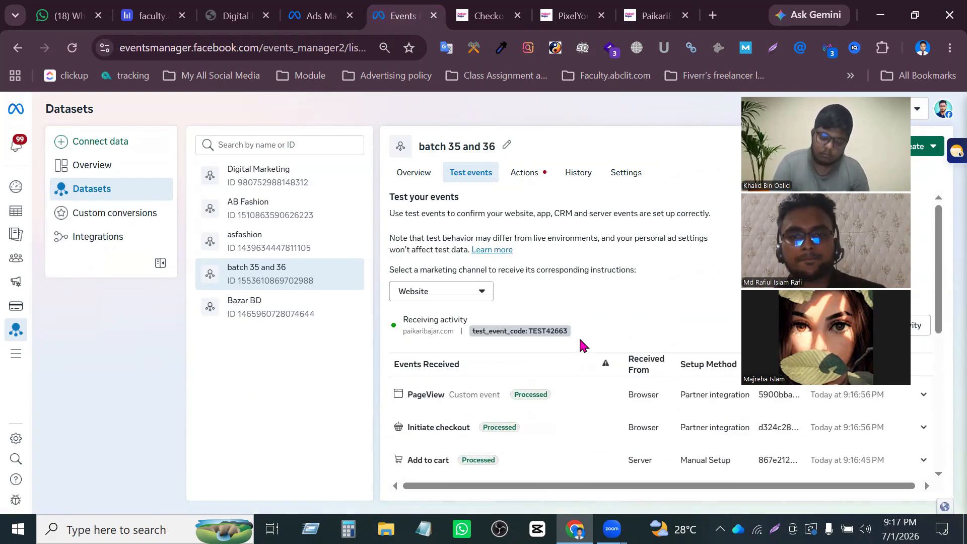
scroll(578, 337, "down", 3)
scroll(580, 348, "down", 4)
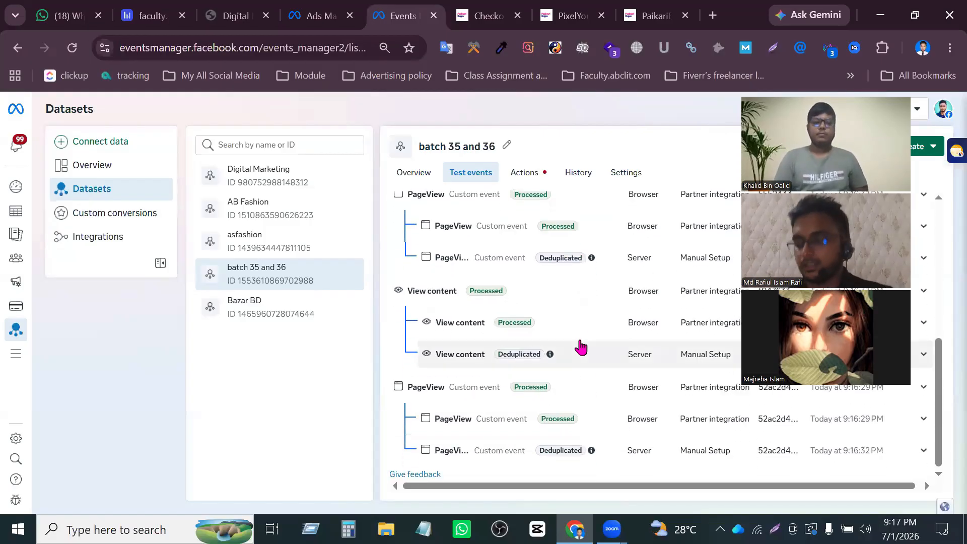
scroll(581, 347, "up", 1)
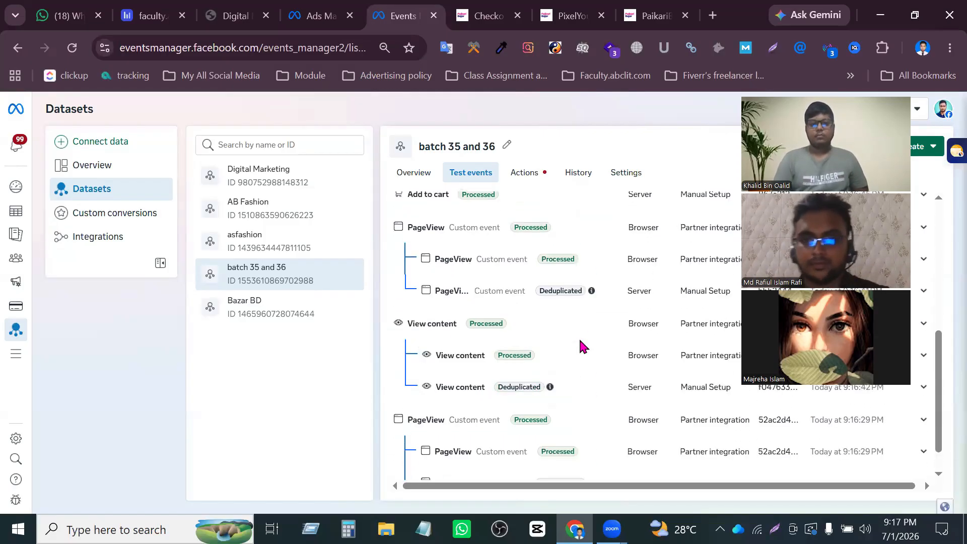
scroll(581, 346, "up", 6)
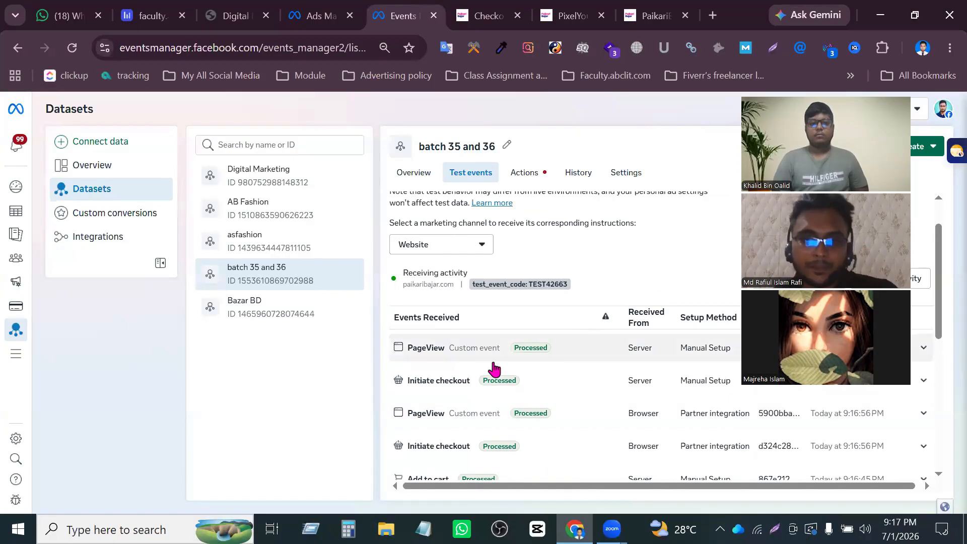
scroll(495, 359, "down", 10)
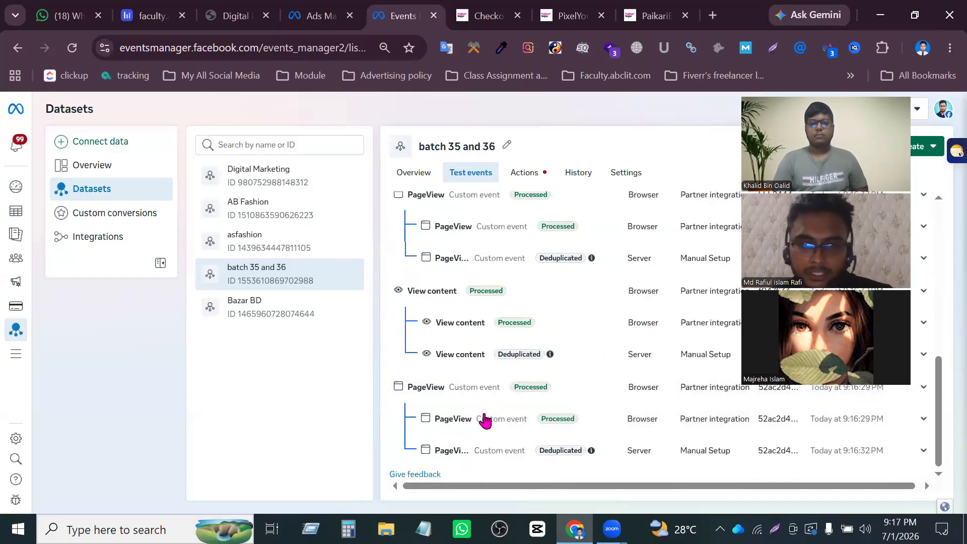
scroll(513, 347, "up", 3)
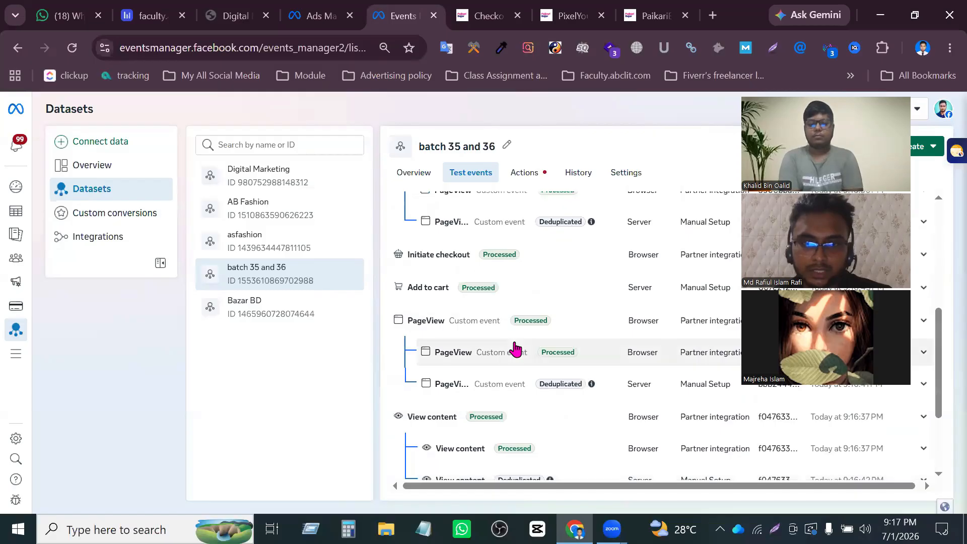
scroll(486, 367, "up", 3)
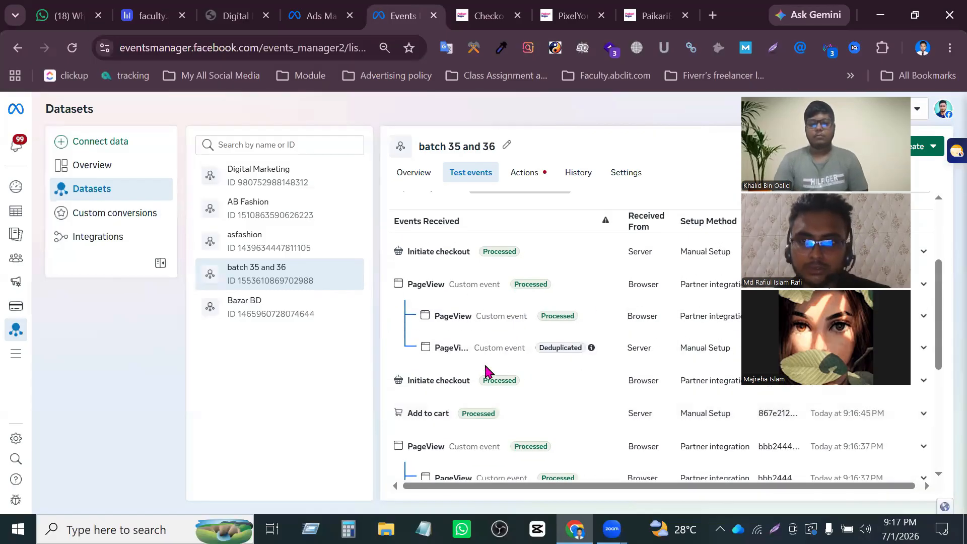
scroll(508, 368, "down", 5)
scroll(577, 352, "up", 10)
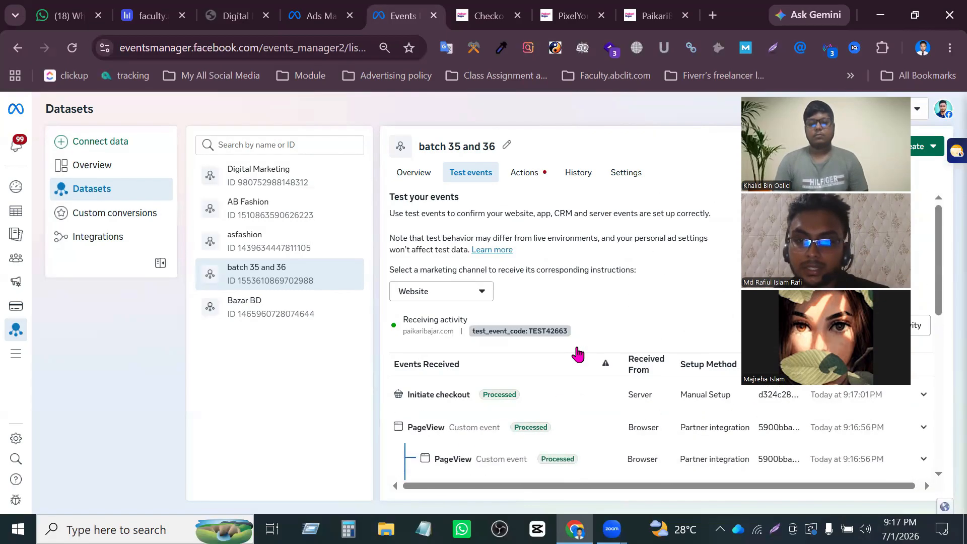
scroll(577, 348, "down", 1)
scroll(577, 352, "down", 2)
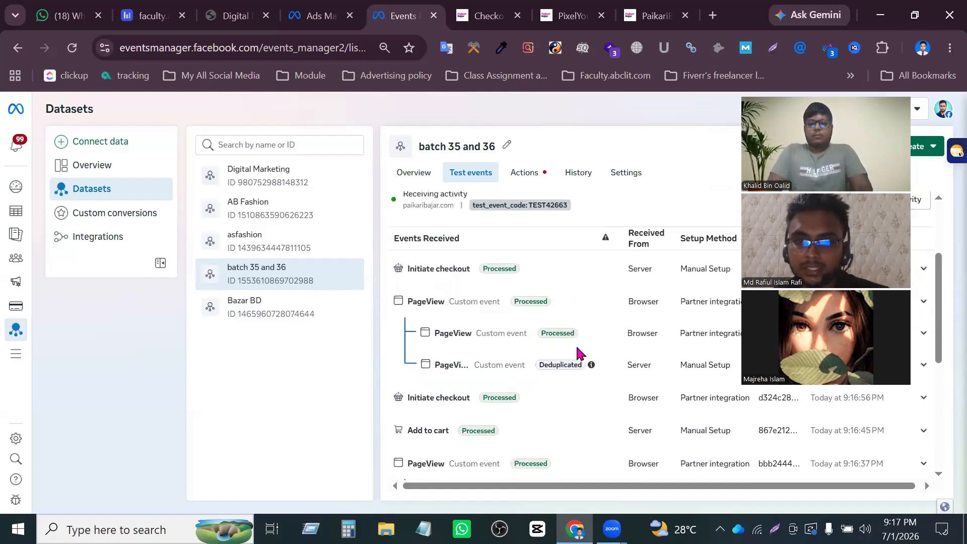
scroll(578, 353, "up", 3)
scroll(577, 353, "down", 3)
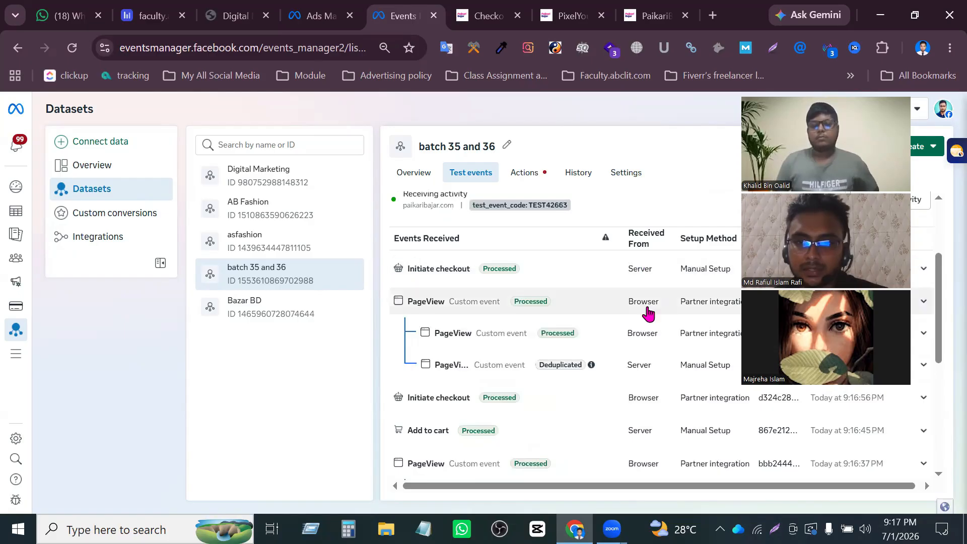
scroll(638, 363, "down", 3)
scroll(635, 360, "down", 3)
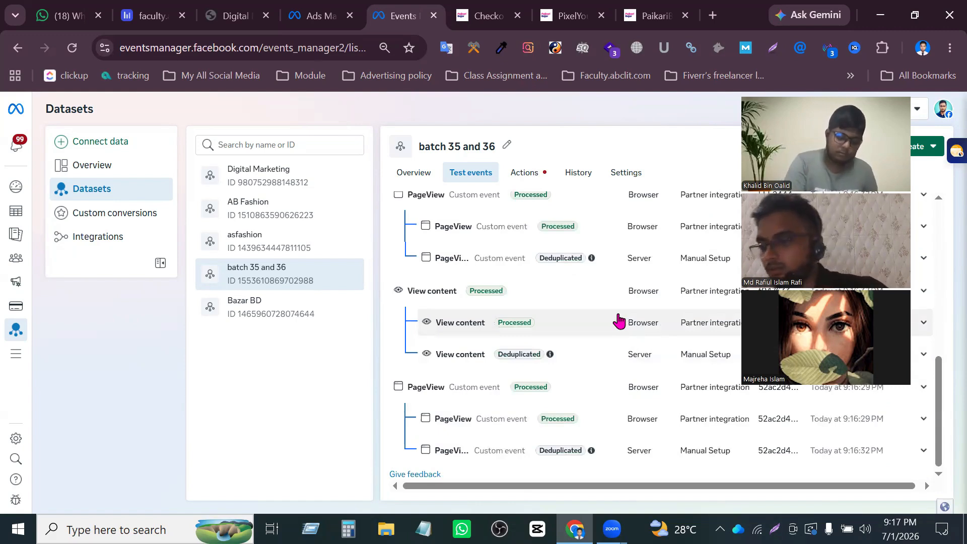
scroll(661, 257, "up", 8)
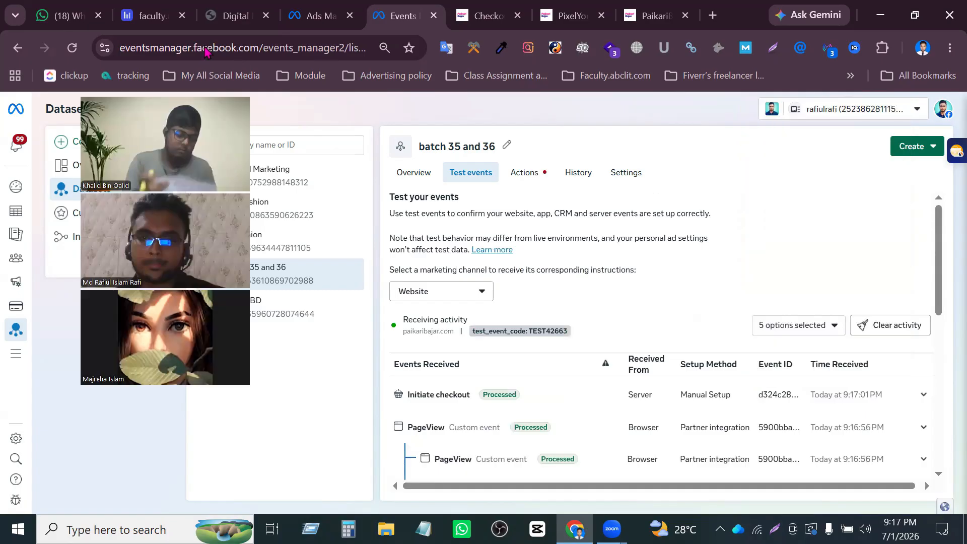
Inspect the batch 35 and 36 dataset's overview, including its integrations and catalog connection status.
left_click(427, 172)
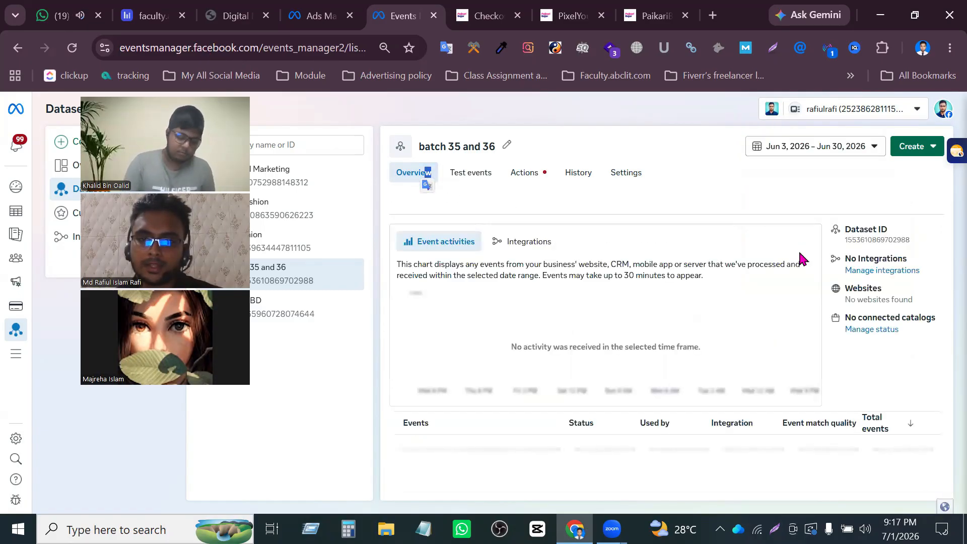
scroll(606, 328, "down", 2)
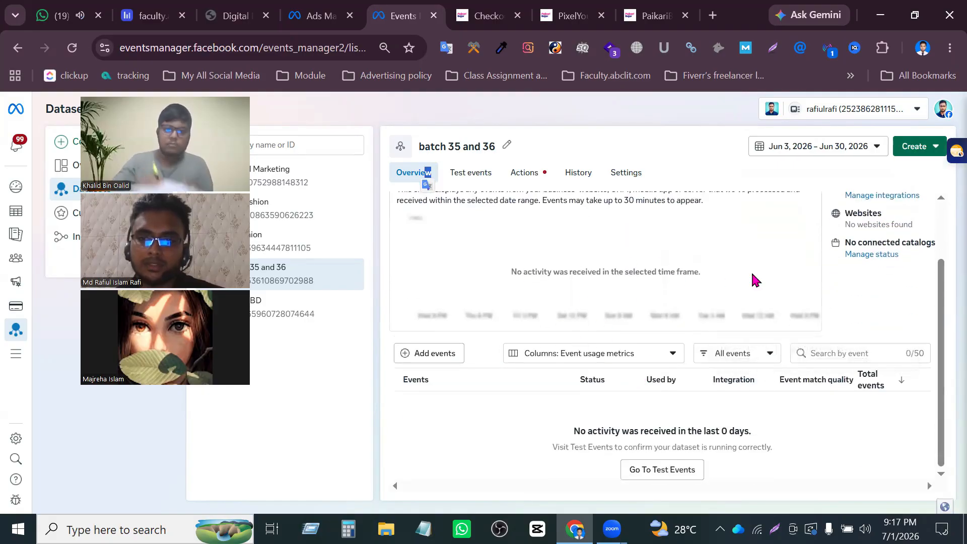
scroll(578, 288, "up", 2)
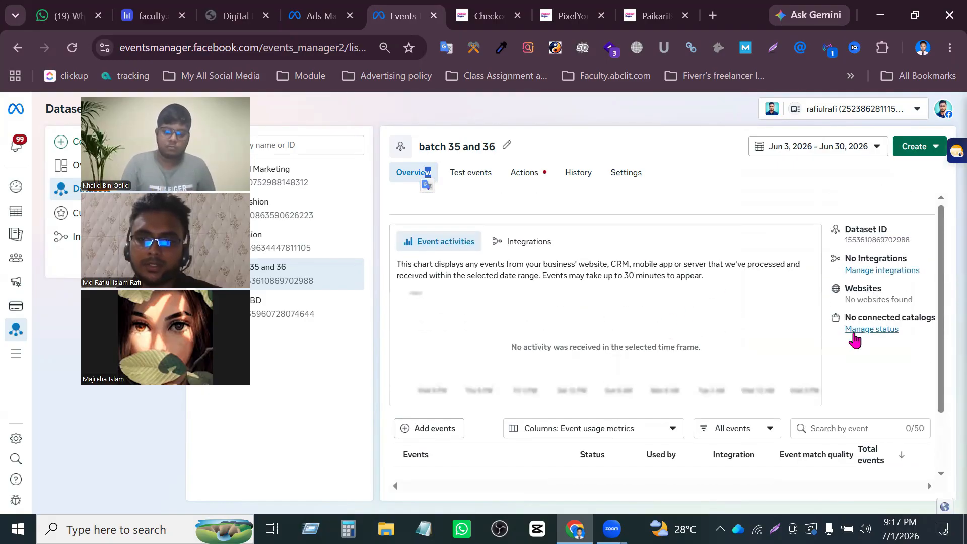
left_click(874, 272)
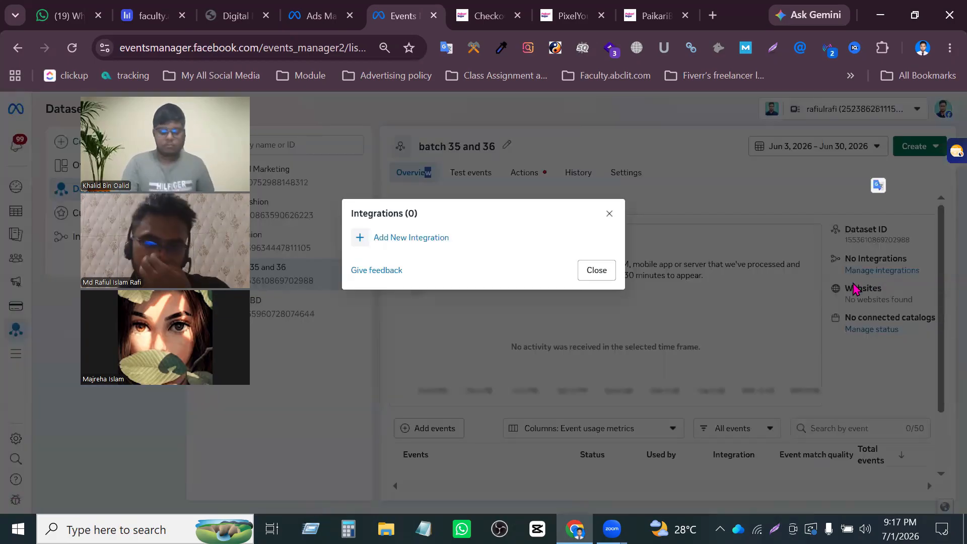
left_click(609, 216)
left_click(887, 335)
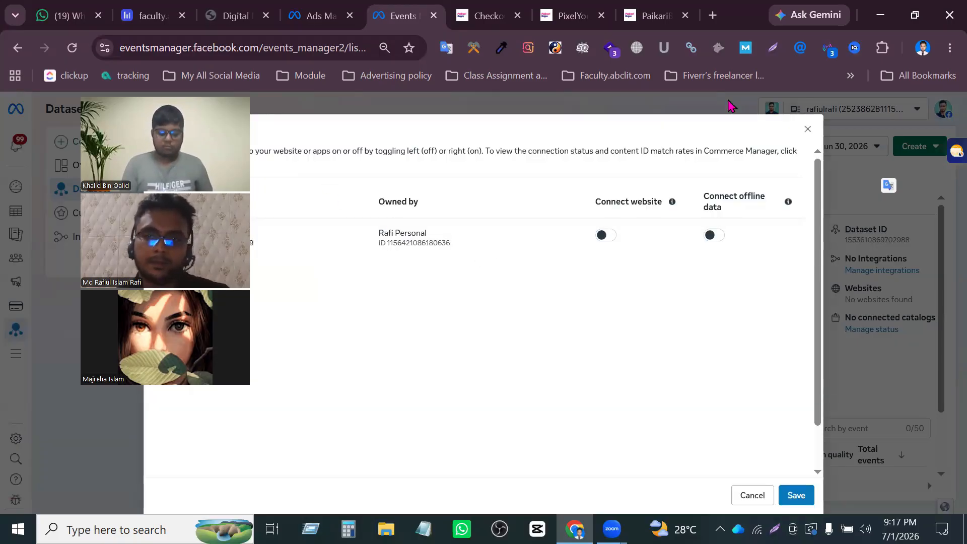
left_click(807, 129)
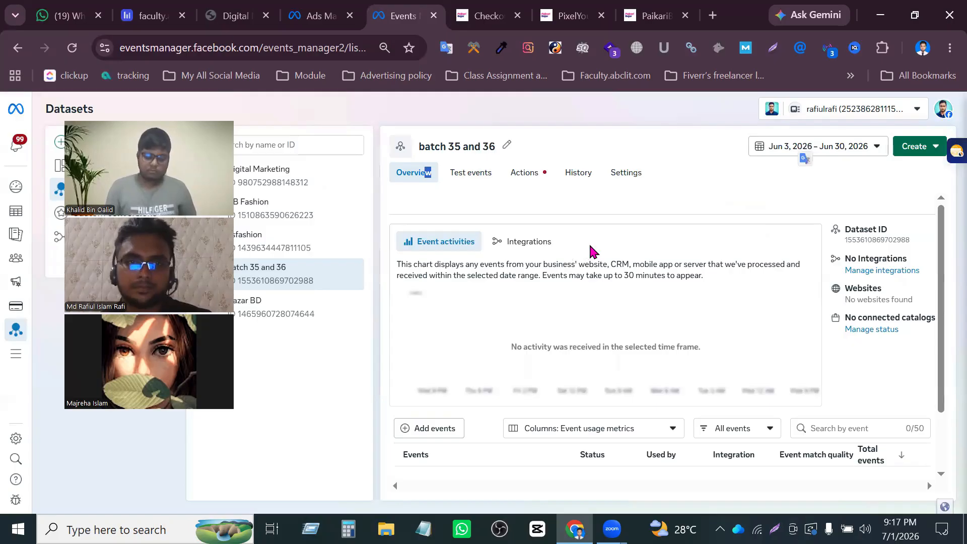
Reload the dataset overview and check its event activity.
left_click_drag(183, 76, 626, 85)
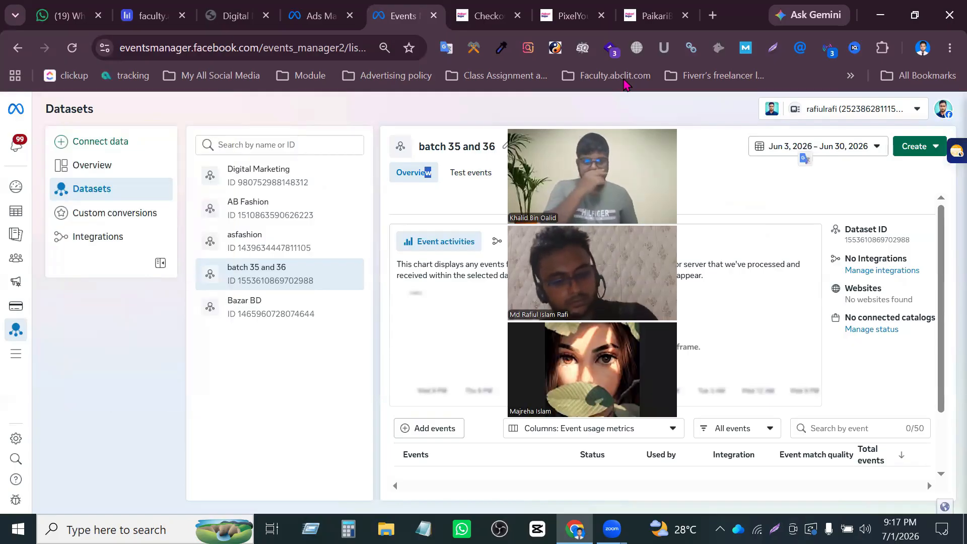
key("F5")
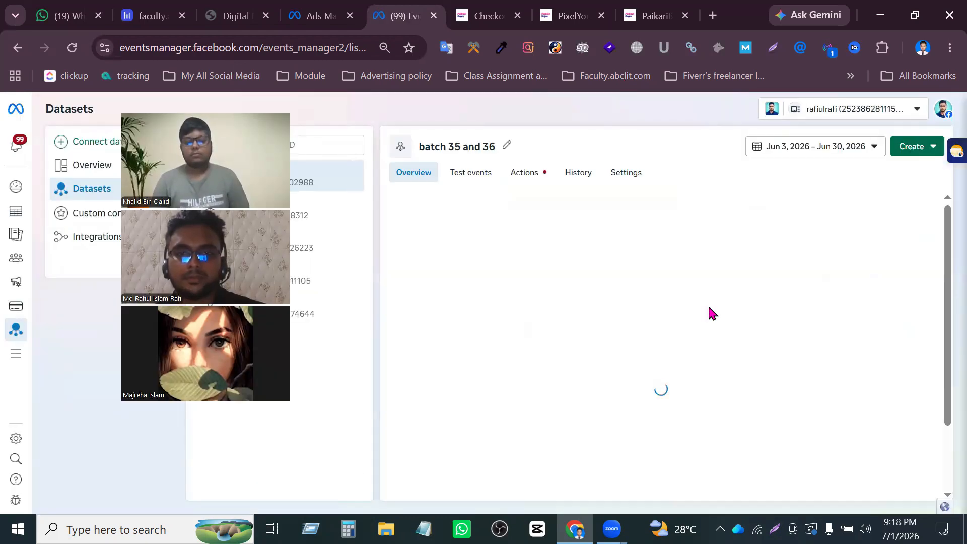
scroll(760, 367, "down", 2)
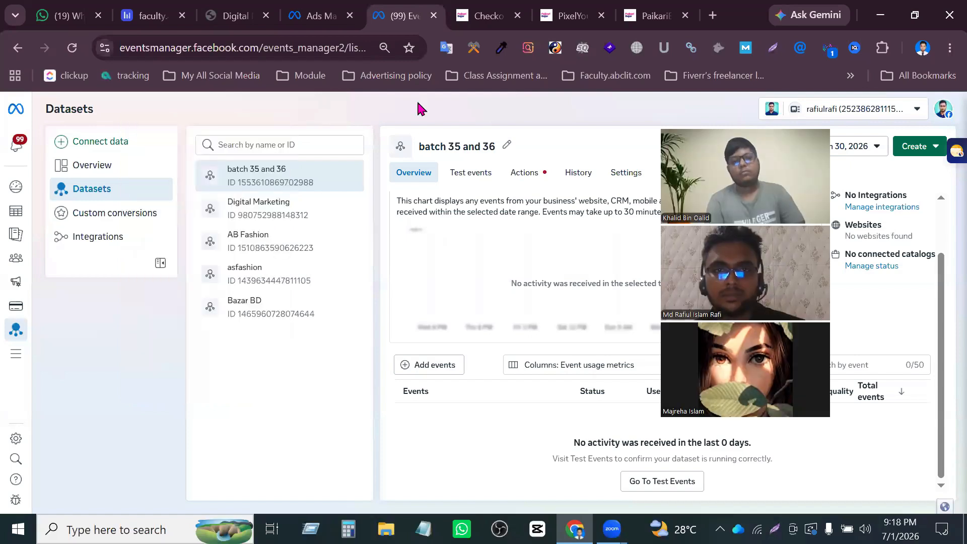
Switch to Ads Manager and select the inactive batch 35 and 36 dataset for the New Sales Ad Set.
key("ctrl+shift+Tab")
scroll(398, 201, "up", 4)
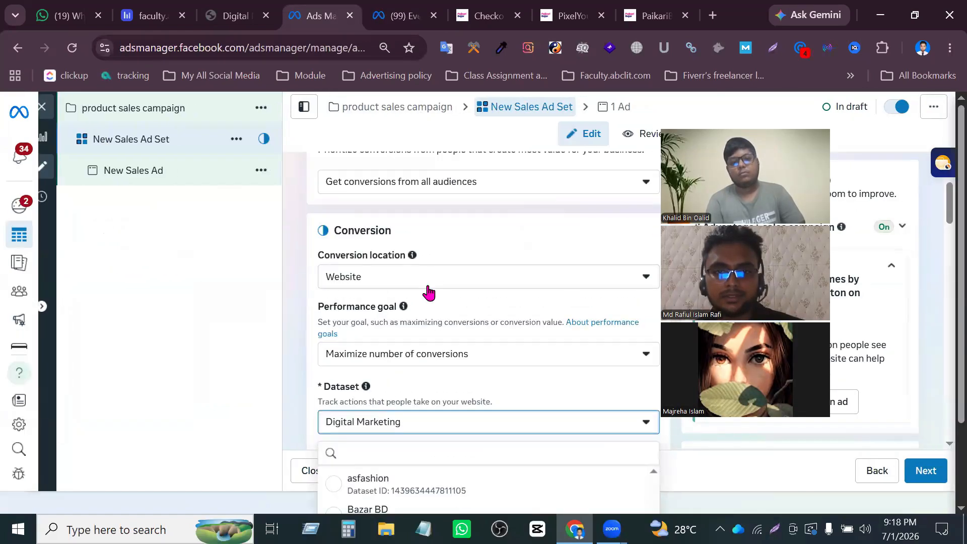
scroll(428, 290, "down", 2)
left_click(428, 296)
left_click(427, 297)
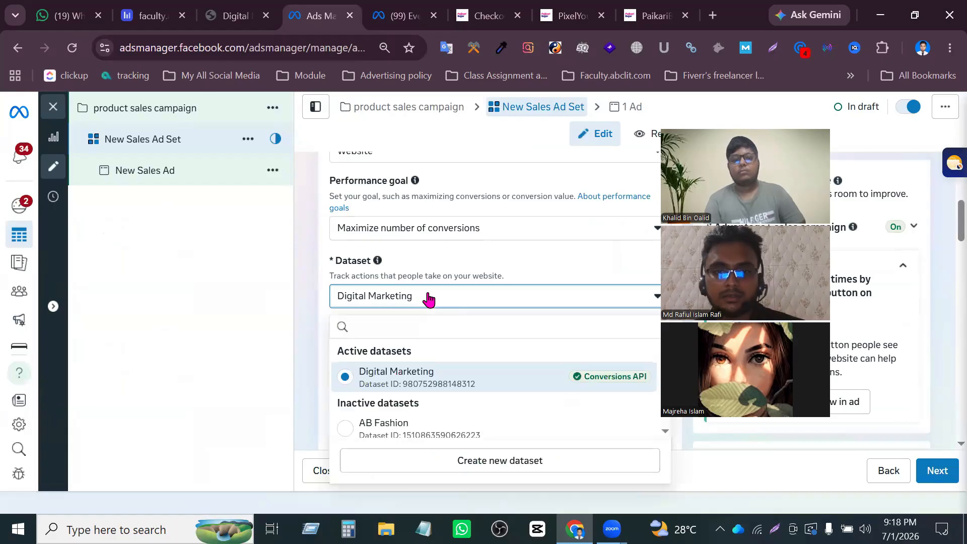
scroll(412, 315, "down", 5)
scroll(484, 336, "up", 2)
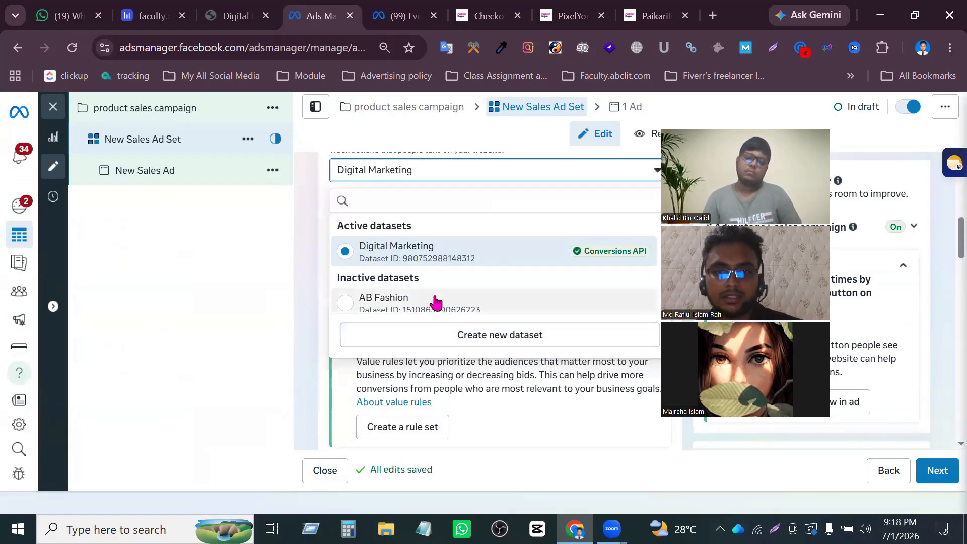
scroll(432, 302, "down", 3)
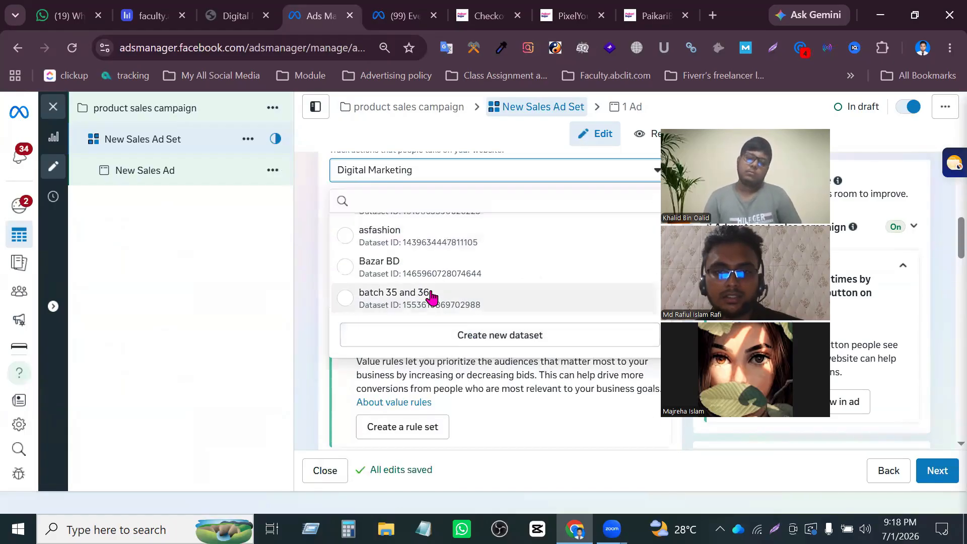
left_click(345, 296)
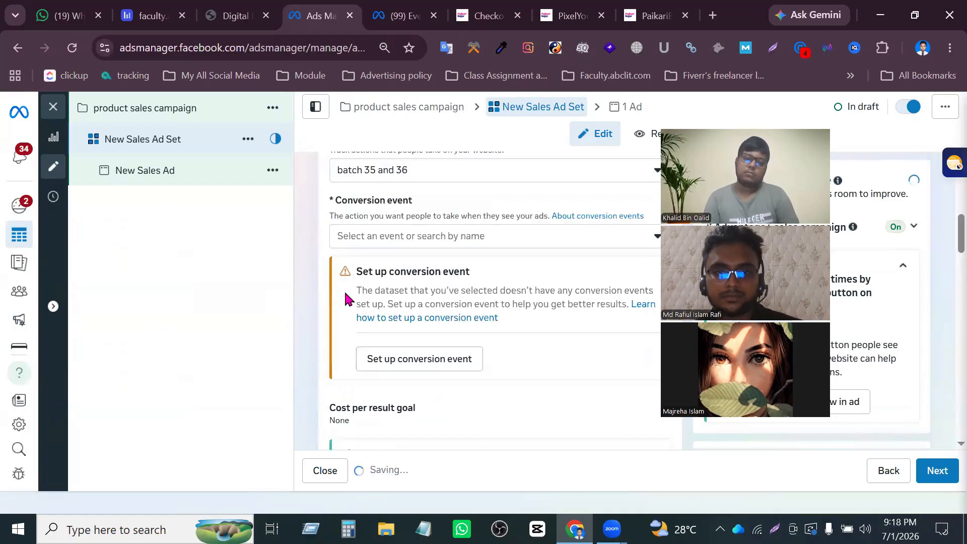
Set the ad set's conversion event to Purchase.
left_click(439, 237)
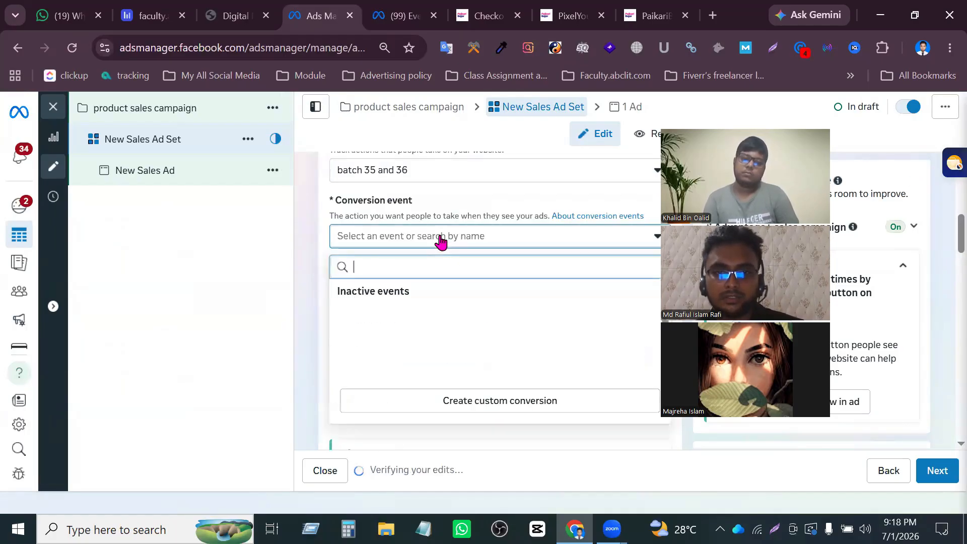
scroll(459, 319, "down", 3)
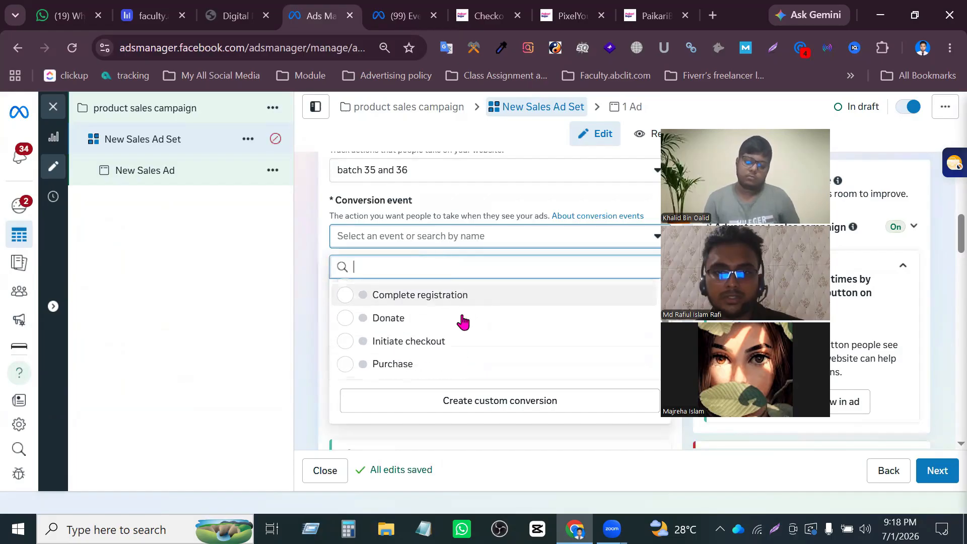
left_click(398, 354)
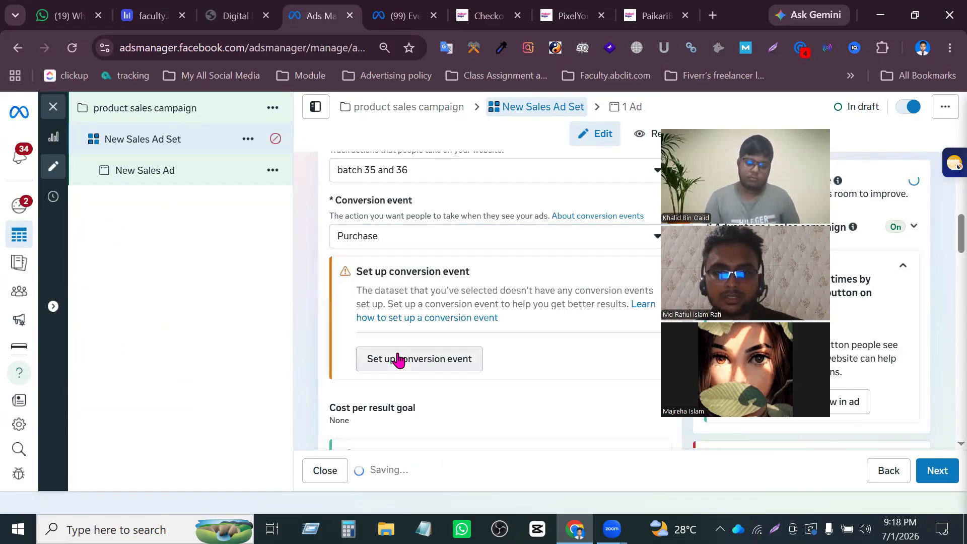
Review the ad set's attribution, budget and schedule settings, and expand the audience controls to examine location, age and language.
scroll(632, 346, "down", 2)
scroll(632, 346, "down", 5)
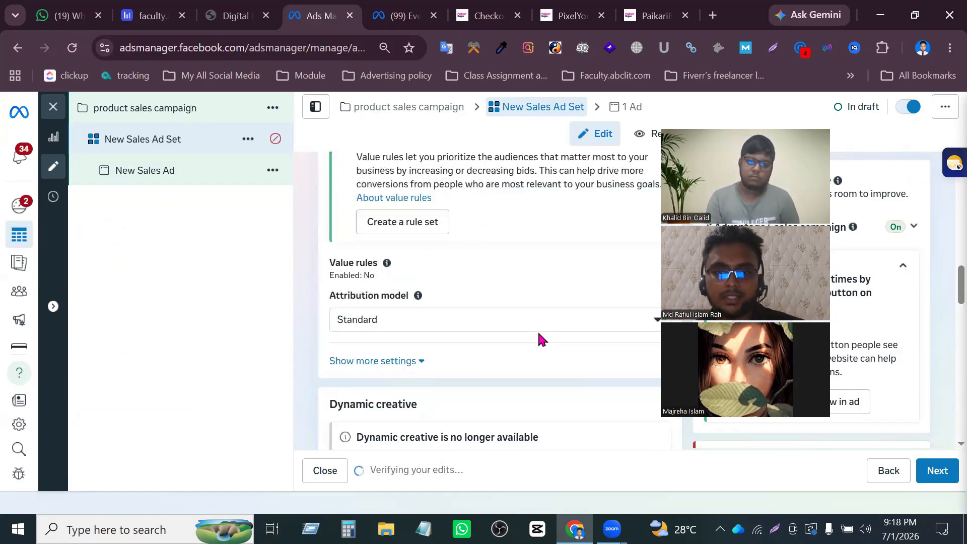
scroll(574, 322, "up", 1)
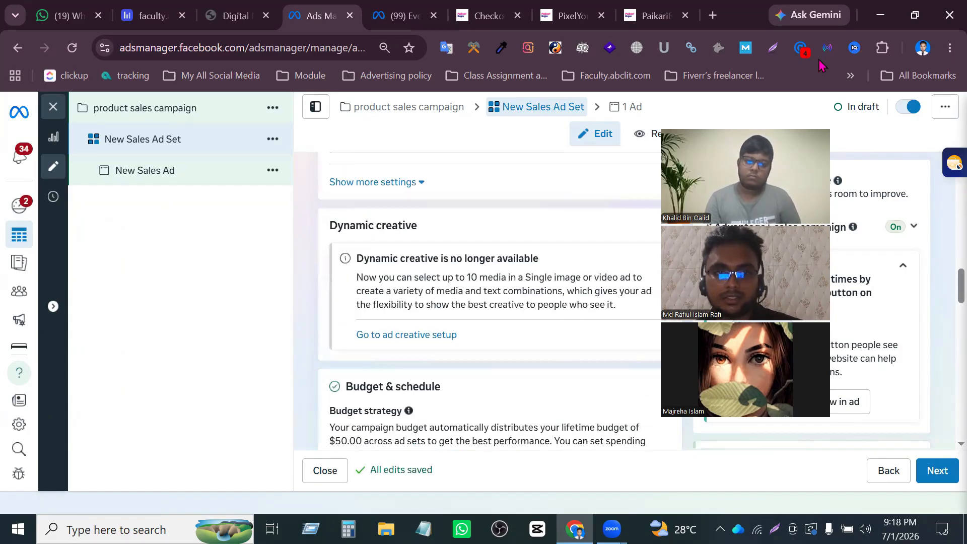
scroll(517, 267, "down", 5)
scroll(471, 254, "up", 2)
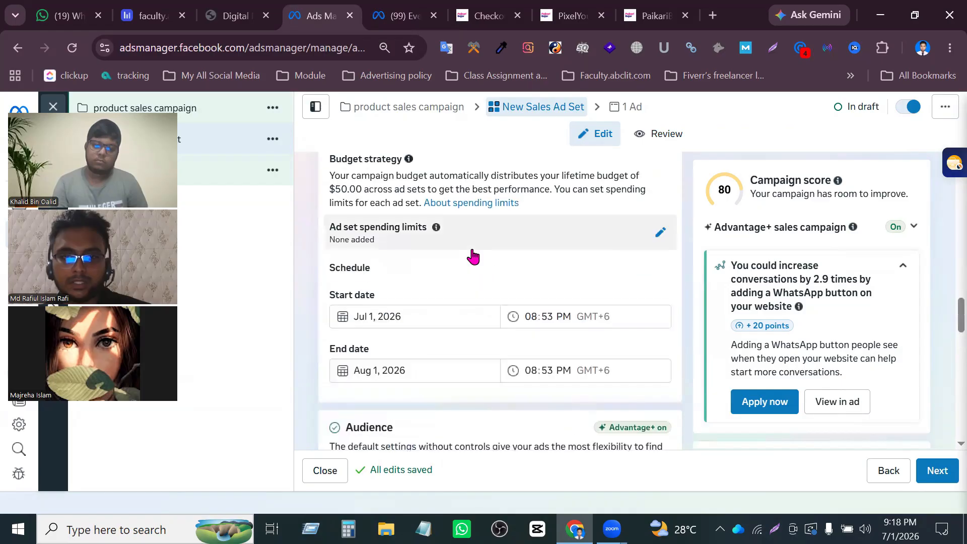
scroll(503, 323, "down", 7)
scroll(399, 254, "down", 2)
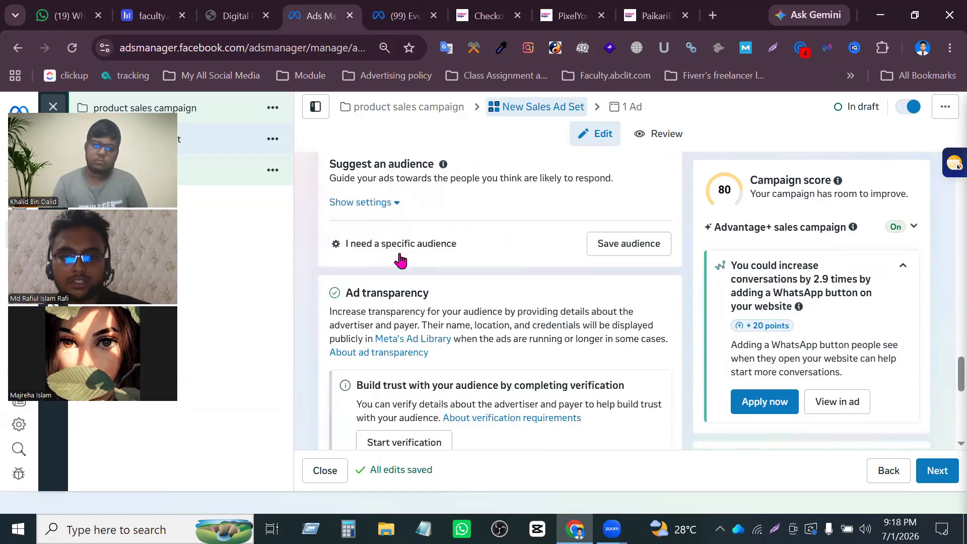
scroll(425, 307, "up", 4)
scroll(411, 324, "down", 2)
left_click(422, 261)
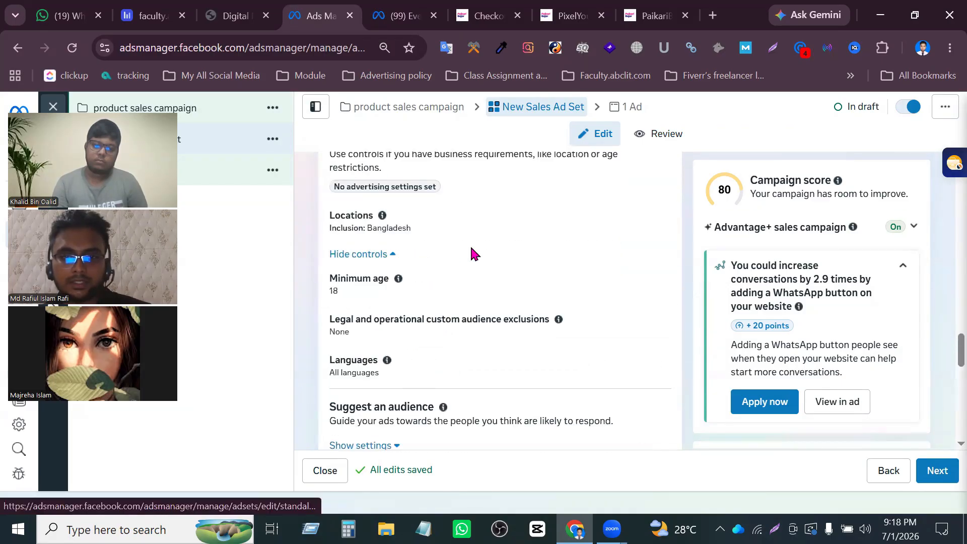
scroll(384, 302, "down", 2)
scroll(528, 250, "up", 2)
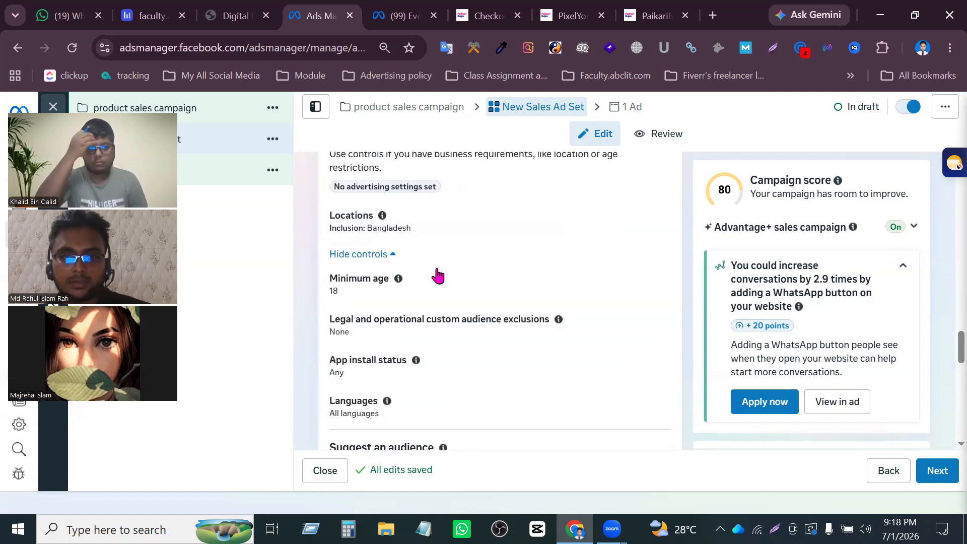
scroll(533, 327, "down", 5)
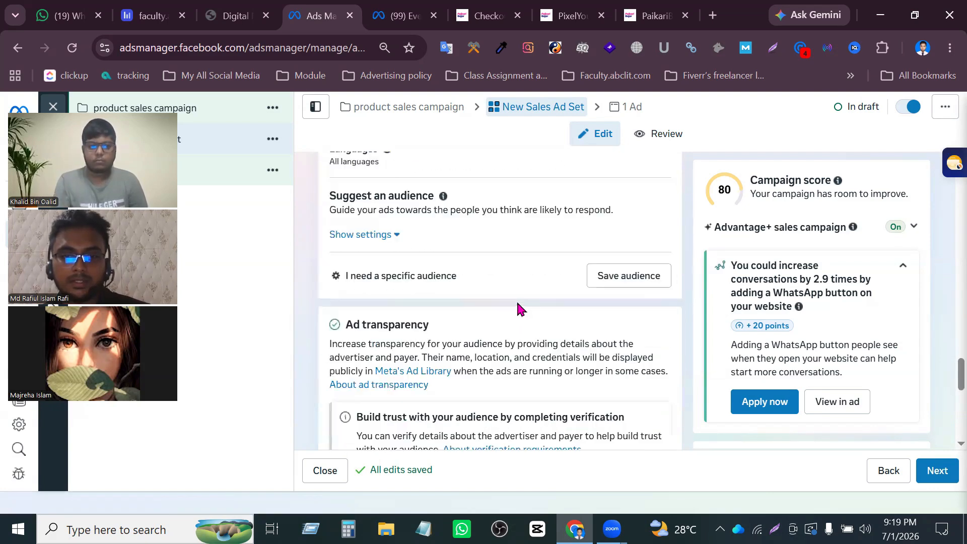
Expand the additional placement settings, examine devices, platforms and placement controls, and recheck the conversion setup.
scroll(481, 310, "down", 8)
scroll(478, 317, "down", 2)
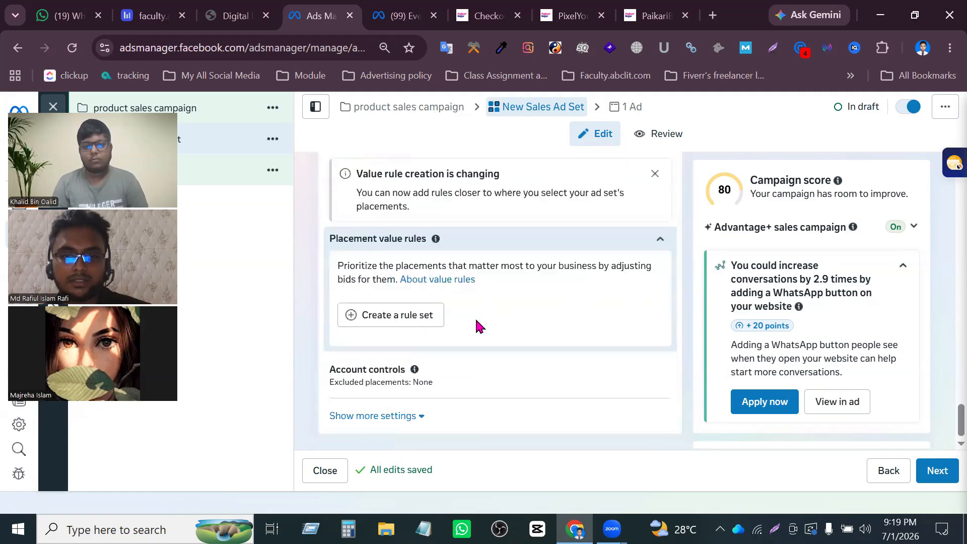
left_click(425, 418)
scroll(605, 353, "down", 5)
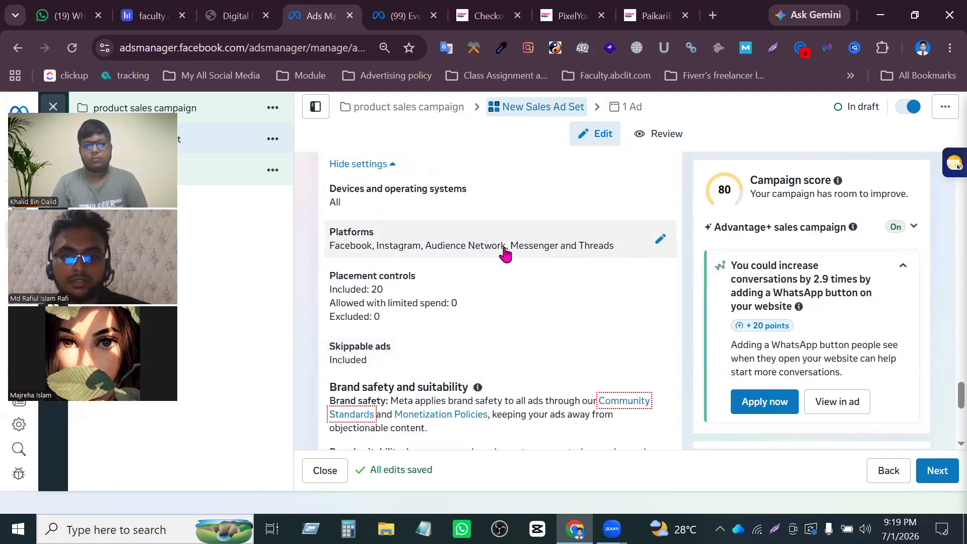
scroll(495, 250, "up", 15)
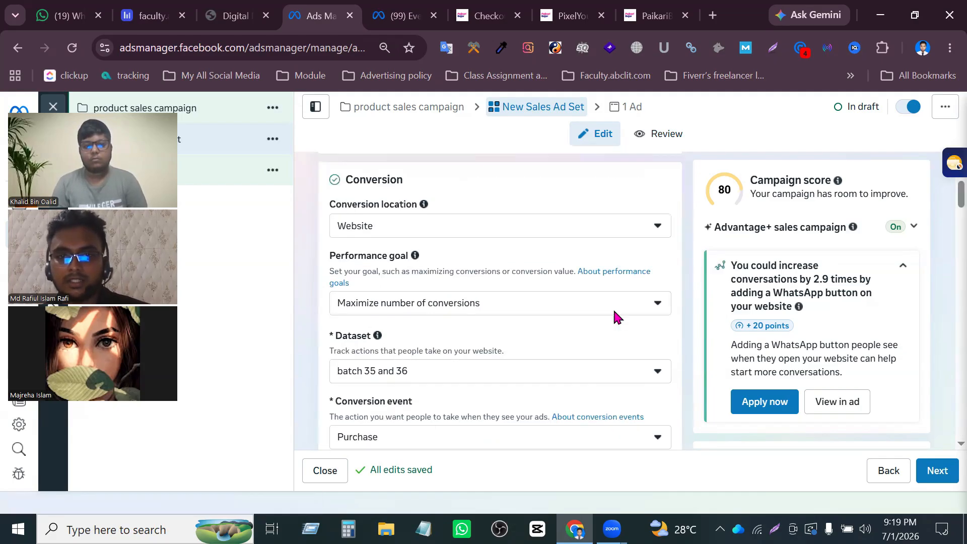
Continue to the New Sales Ad, turn on its ad preview and look over the creative source and format options.
scroll(608, 304, "down", 12)
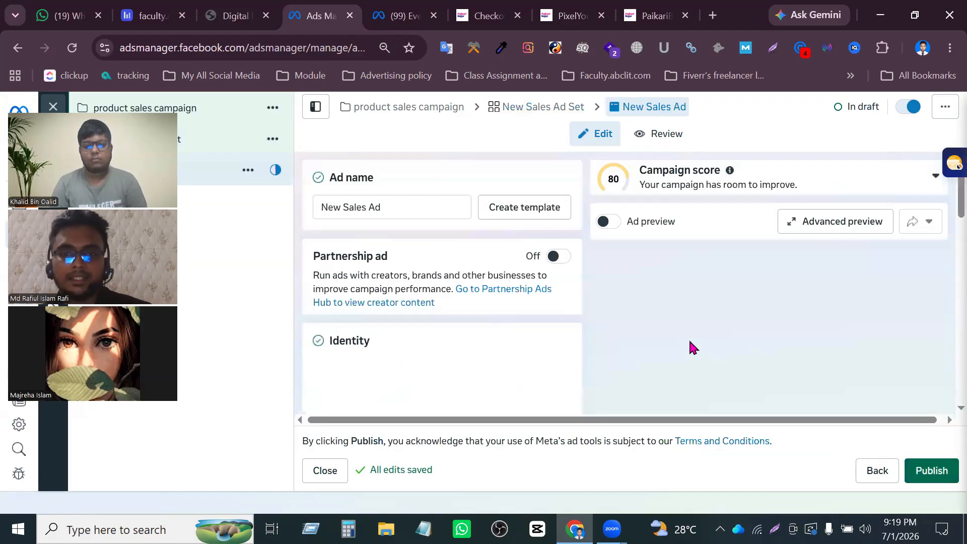
left_click(612, 224)
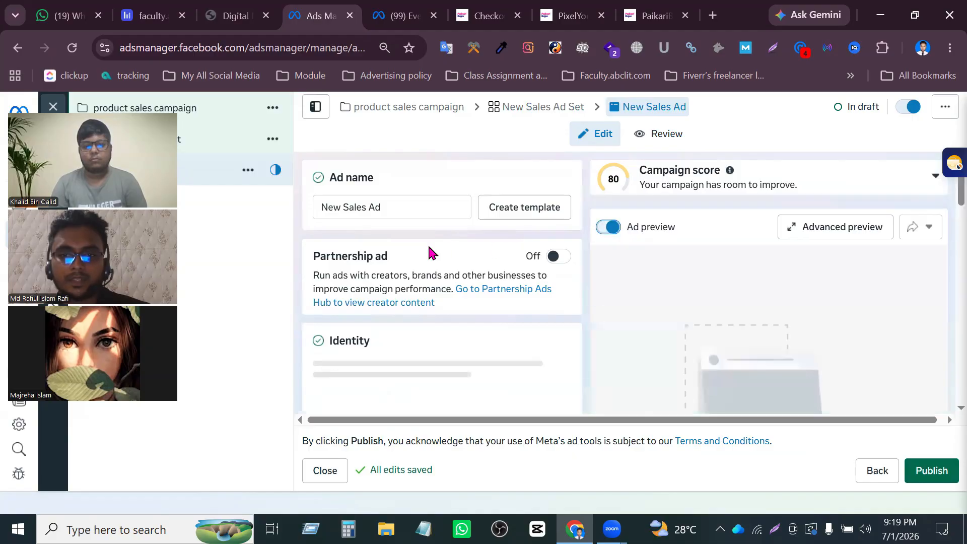
scroll(430, 252, "down", 5)
scroll(554, 226, "down", 3)
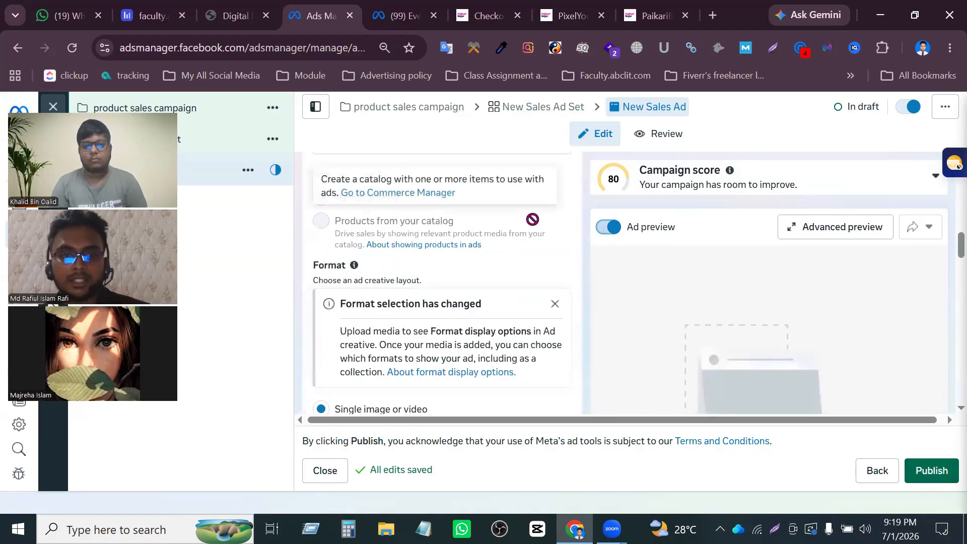
Switch to the store's checkout page and go to the store's home page.
key("ctrl+7")
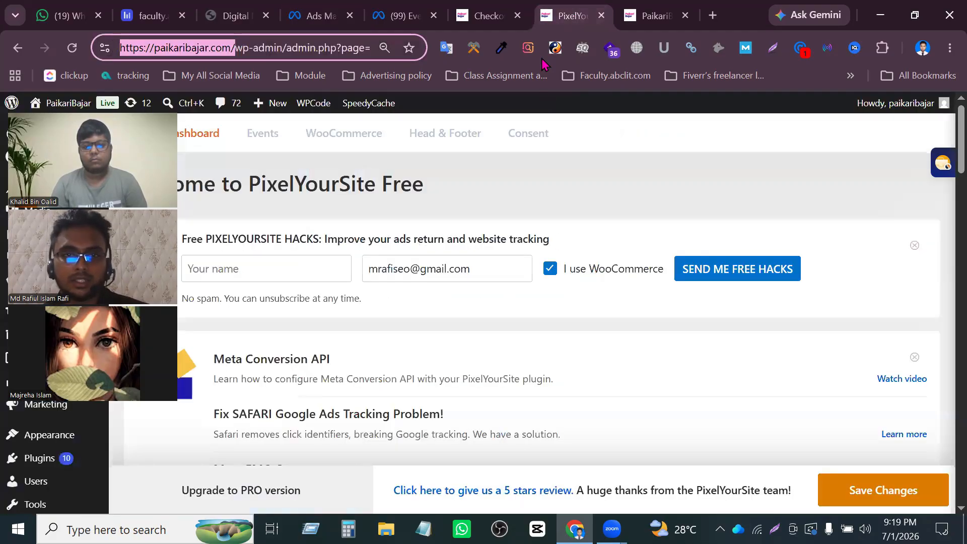
left_click(501, 22)
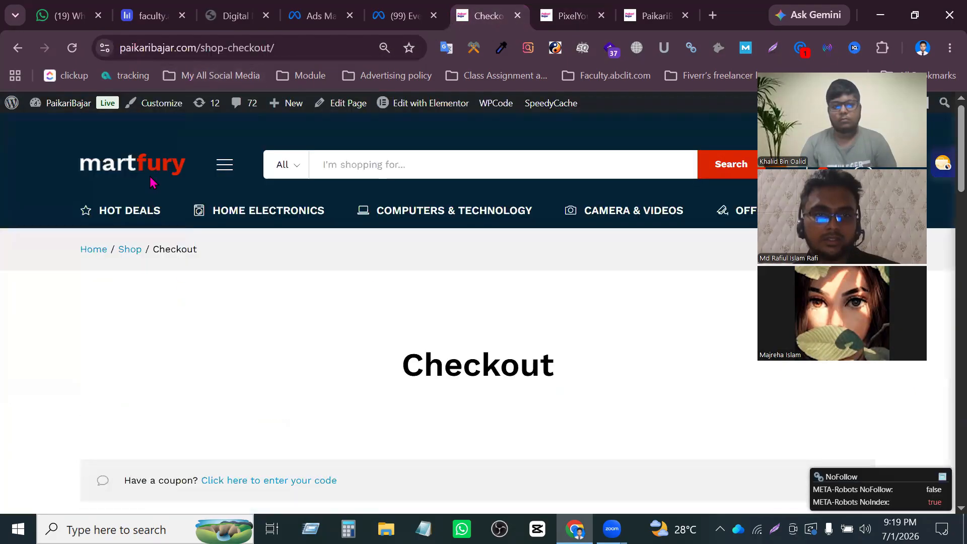
left_click(147, 167)
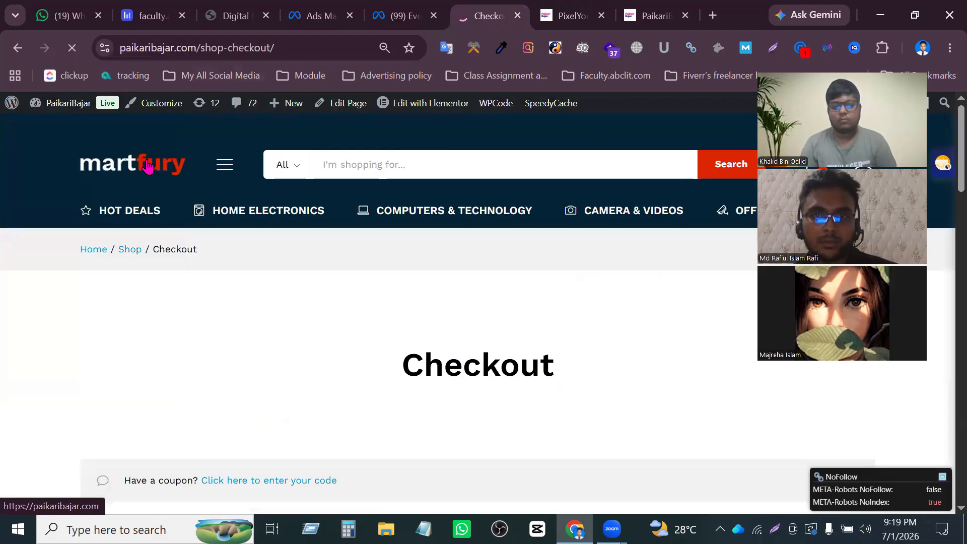
left_click(146, 166)
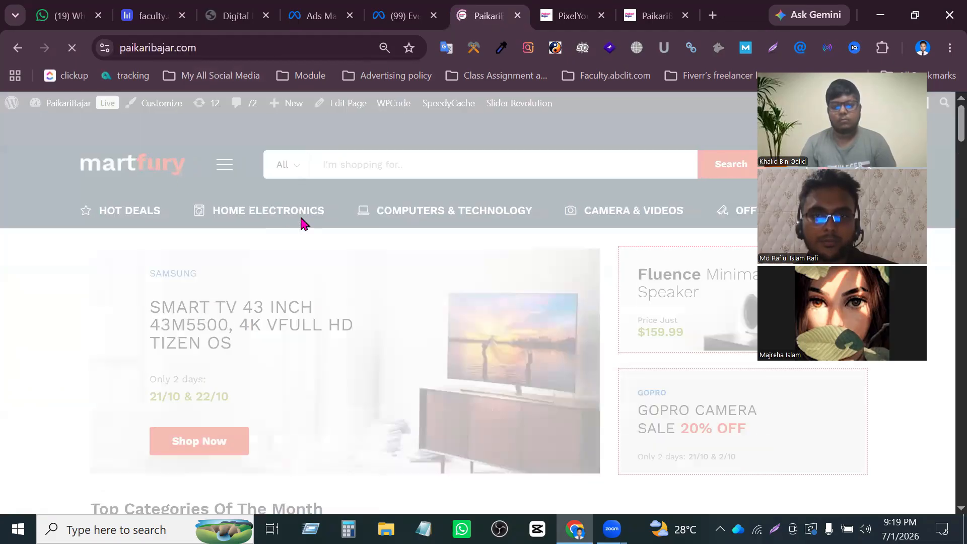
Open the Xbox One Wireless Controller Black Color product from Deals Of The Day.
scroll(488, 340, "down", 10)
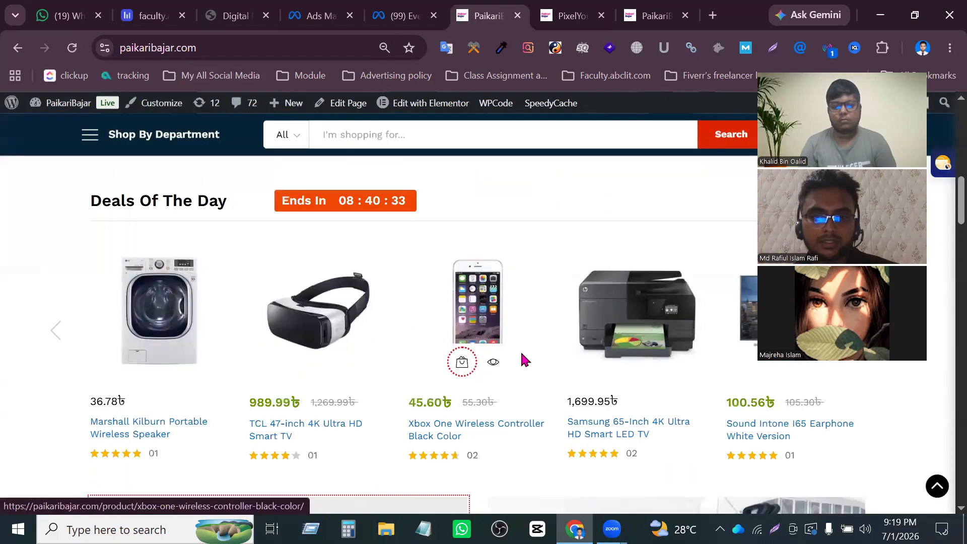
scroll(521, 349, "down", 5)
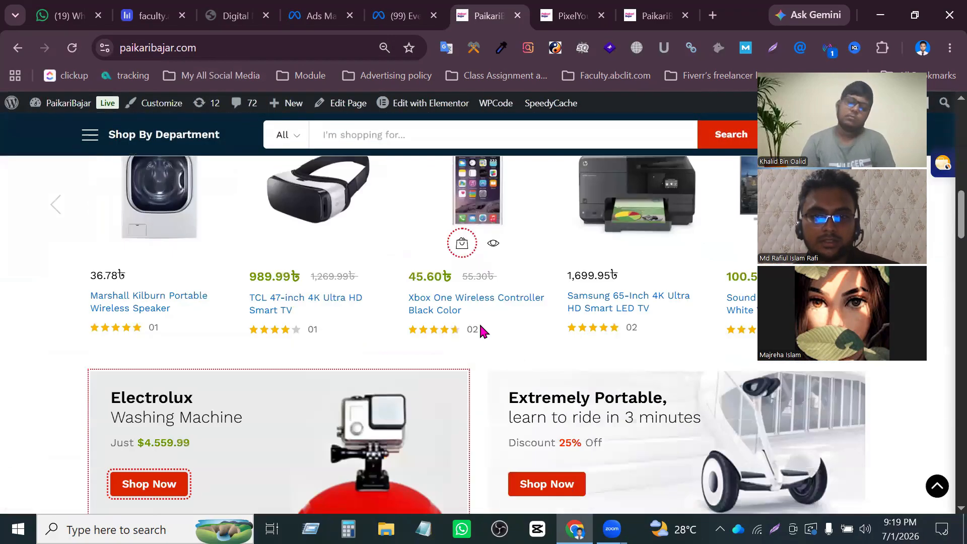
scroll(526, 320, "up", 3)
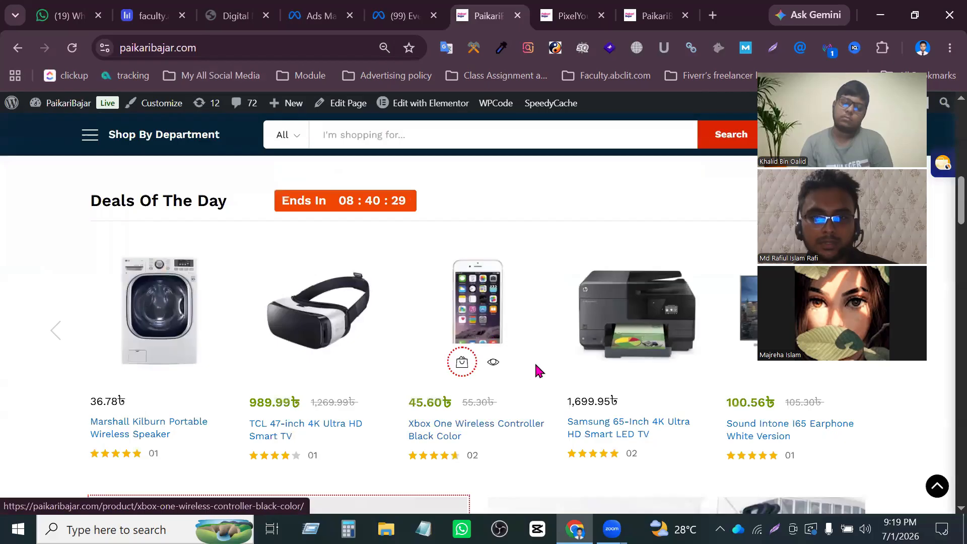
scroll(527, 373, "down", 2)
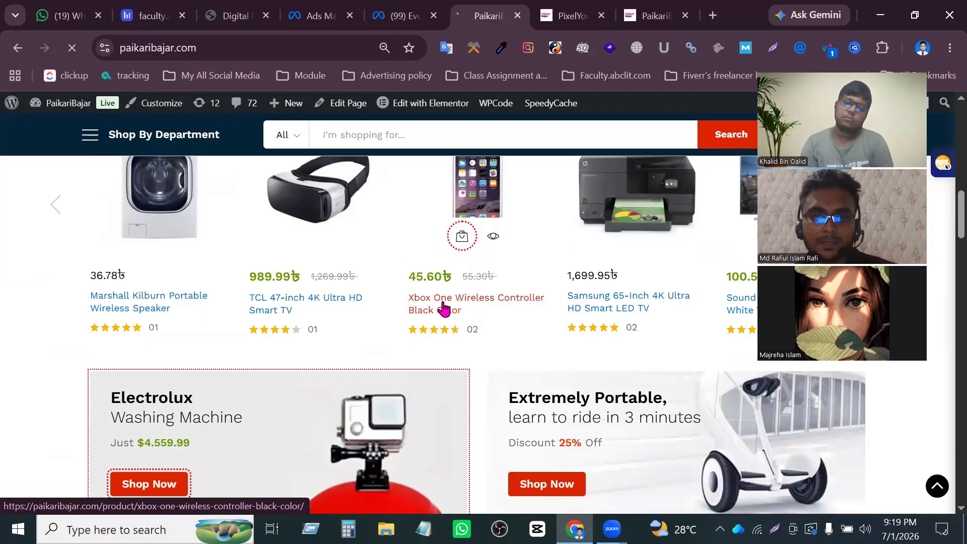
Examine the Xbox controller product page, including its images, price, quantity and add-to-cart area, and description.
scroll(442, 298, "down", 4)
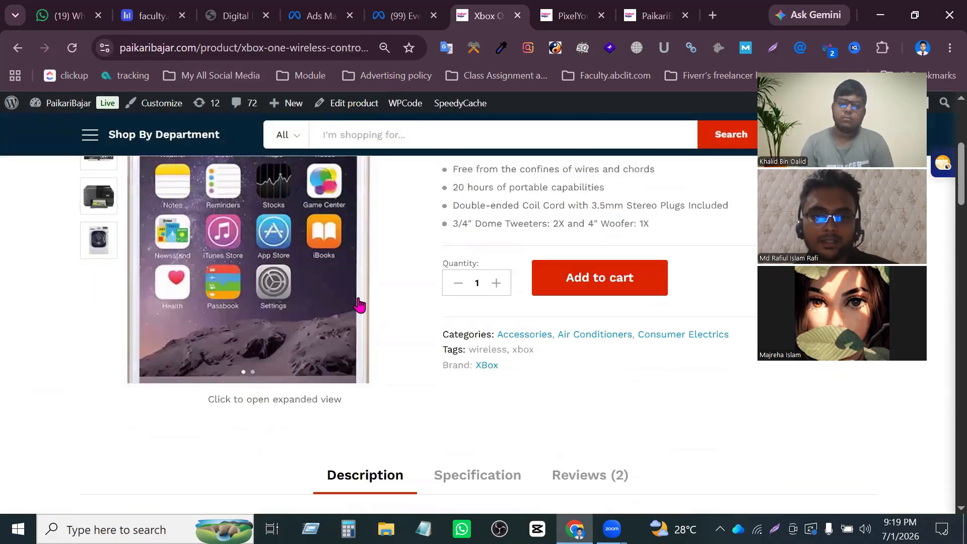
scroll(529, 298, "up", 3)
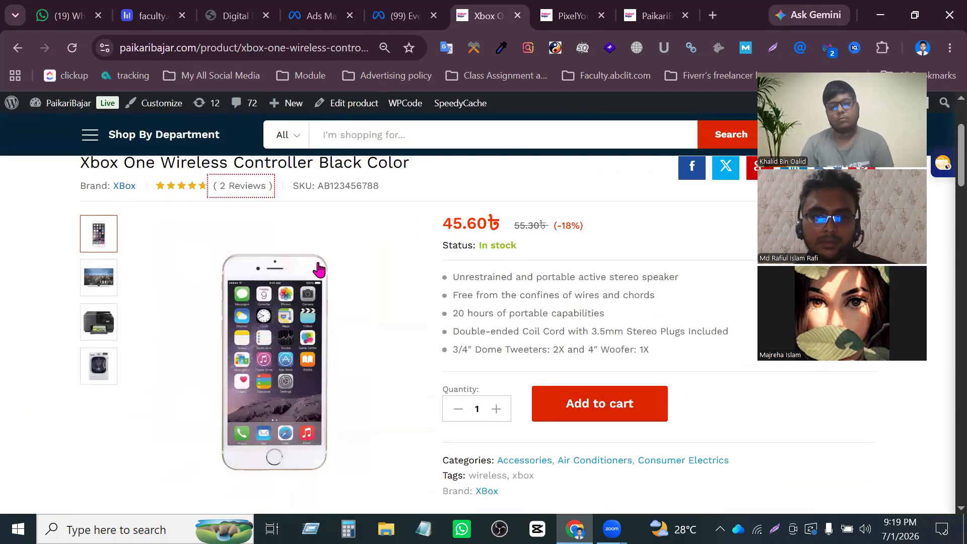
scroll(534, 308, "down", 3)
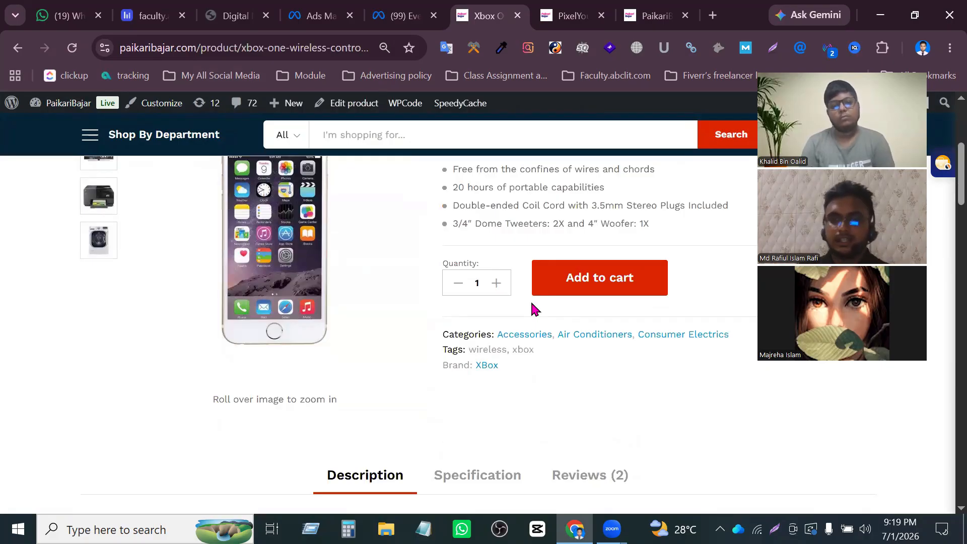
scroll(535, 308, "up", 3)
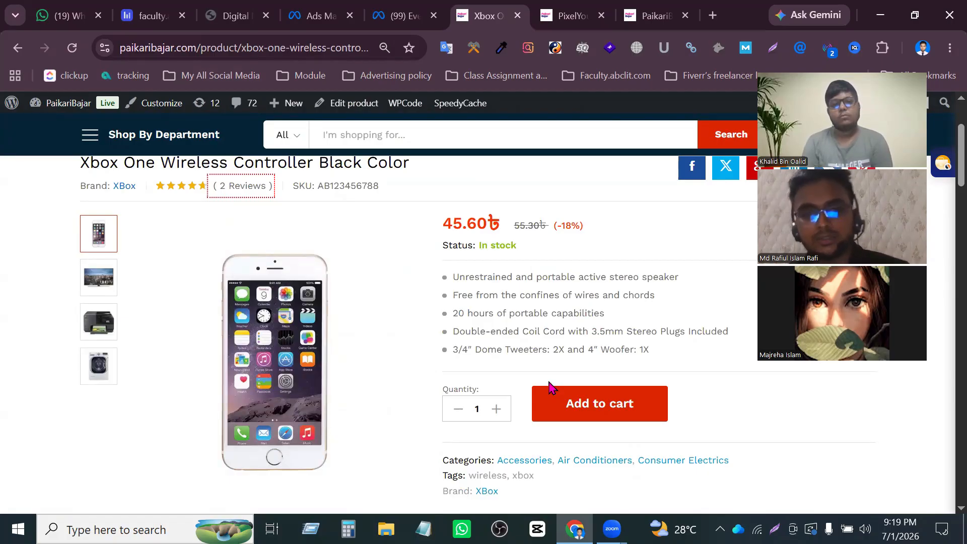
scroll(548, 304, "down", 8)
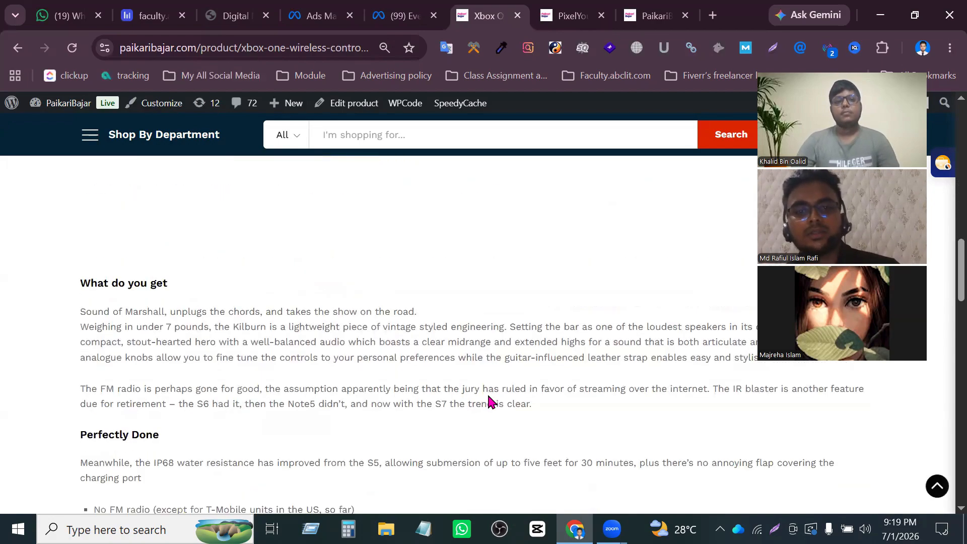
scroll(607, 305, "up", 3)
scroll(608, 306, "up", 8)
scroll(632, 276, "down", 4)
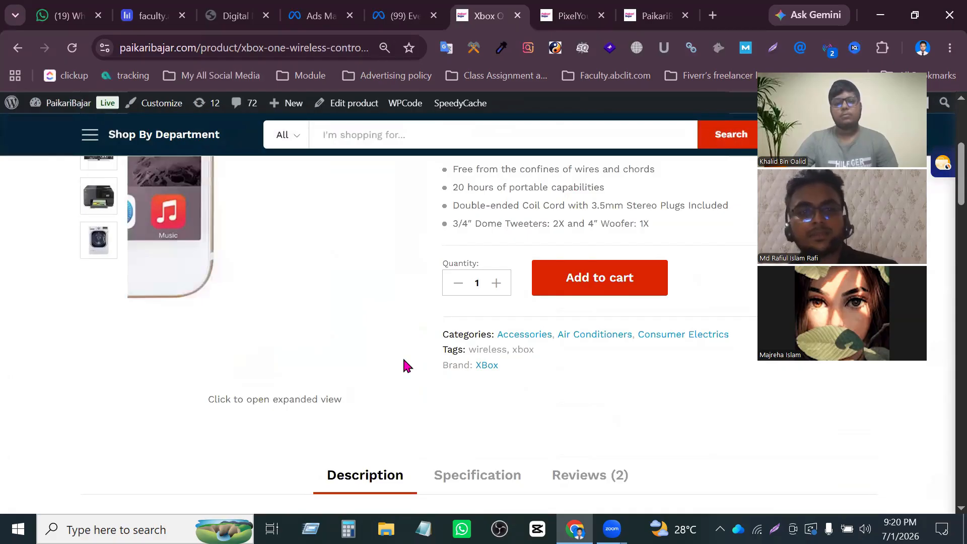
Save the main product image from the Xbox controller page to Downloads as 16a, a JPG picture.
scroll(256, 257, "up", 3)
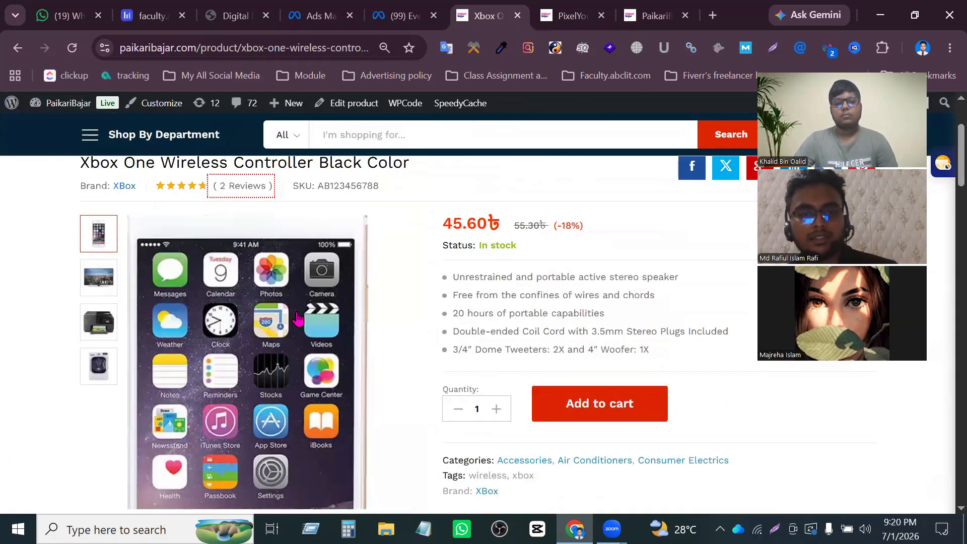
right_click(297, 315)
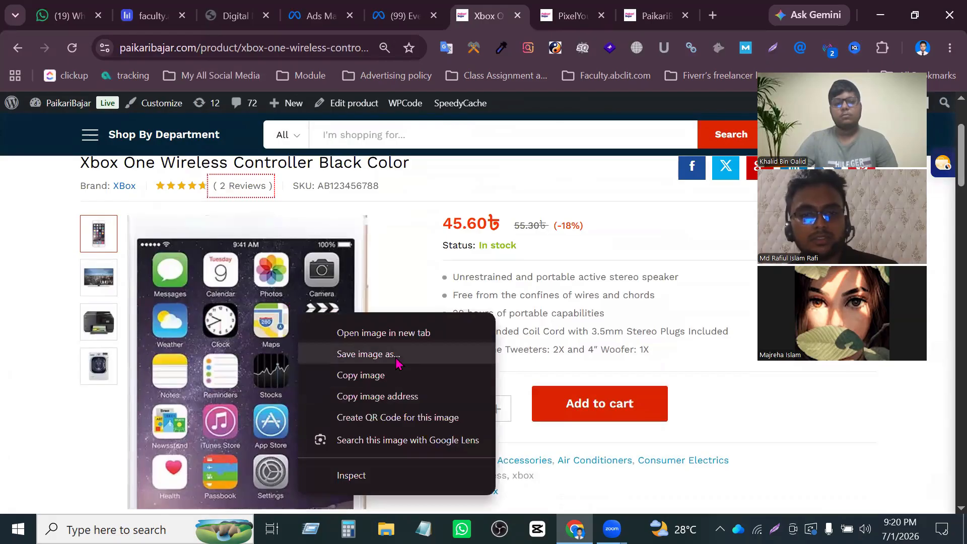
left_click(396, 358)
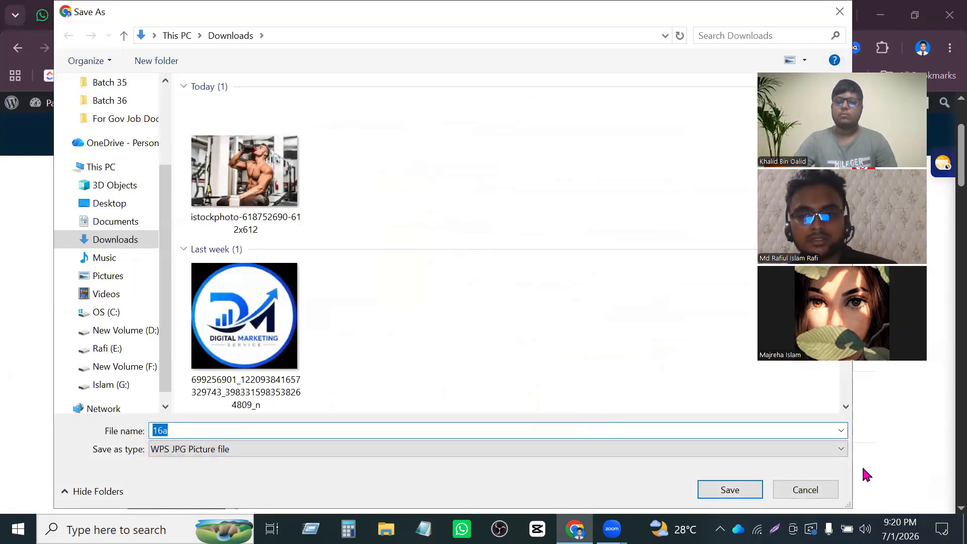
scroll(625, 315, "down", 10)
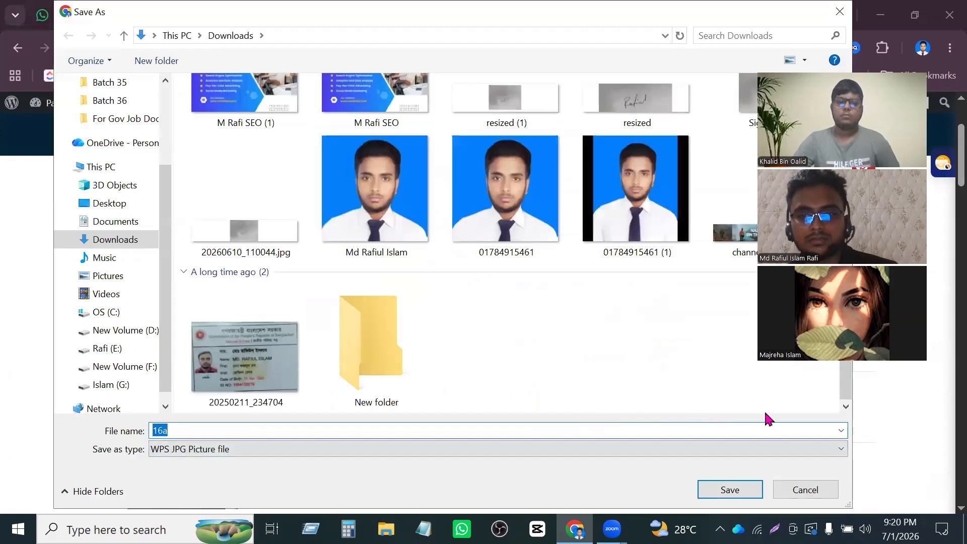
left_click(754, 448)
left_click(731, 491)
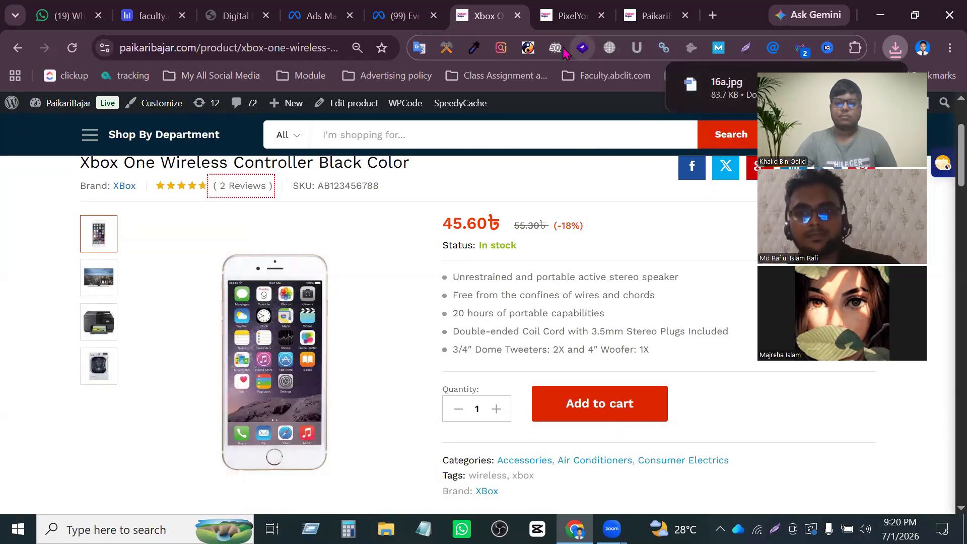
Switch to Ads Manager and keep Create ad as the setup option for the New Sales Ad.
left_click(406, 16)
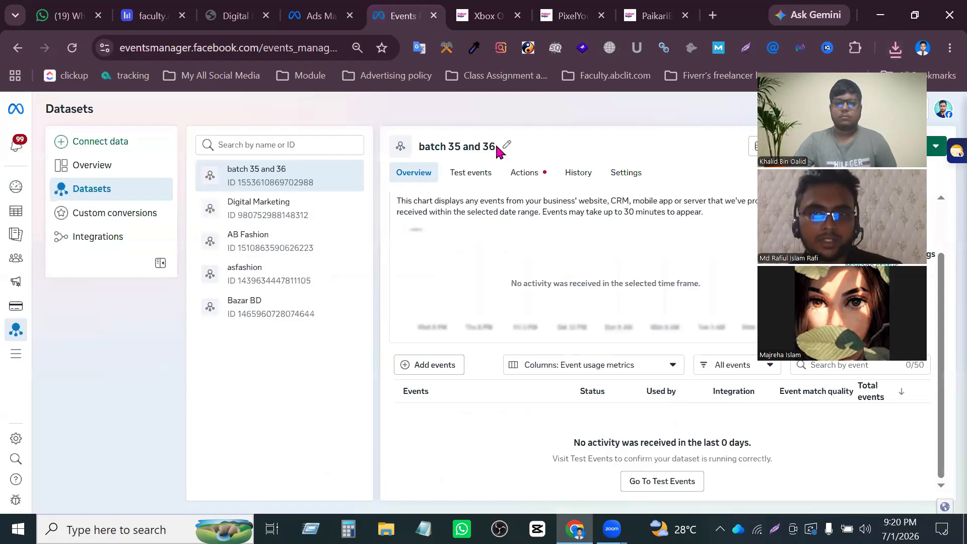
left_click(321, 16)
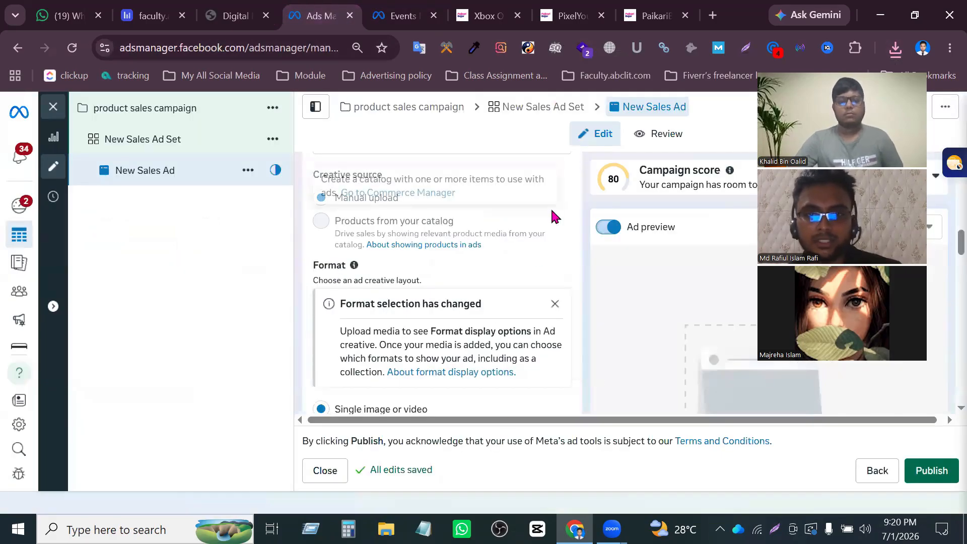
scroll(525, 270, "up", 5)
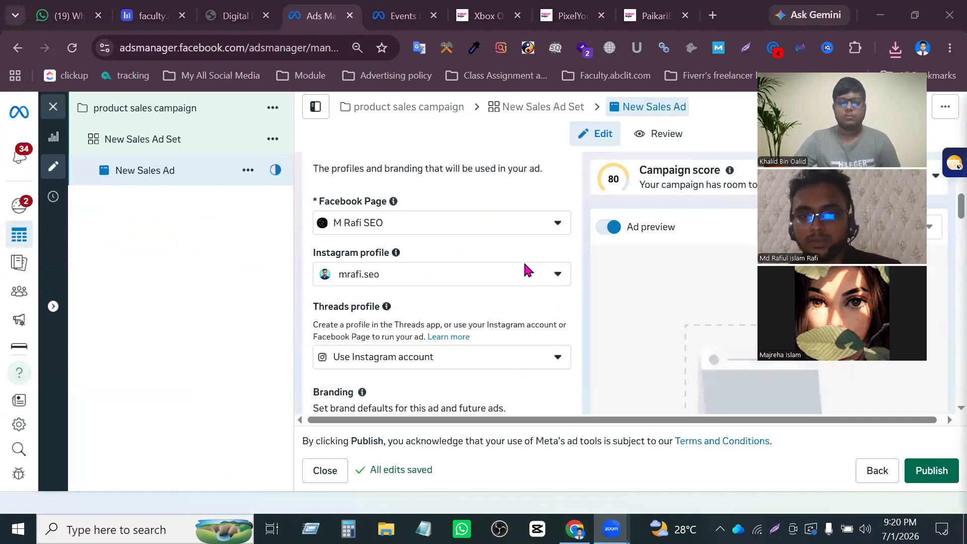
scroll(479, 256, "down", 5)
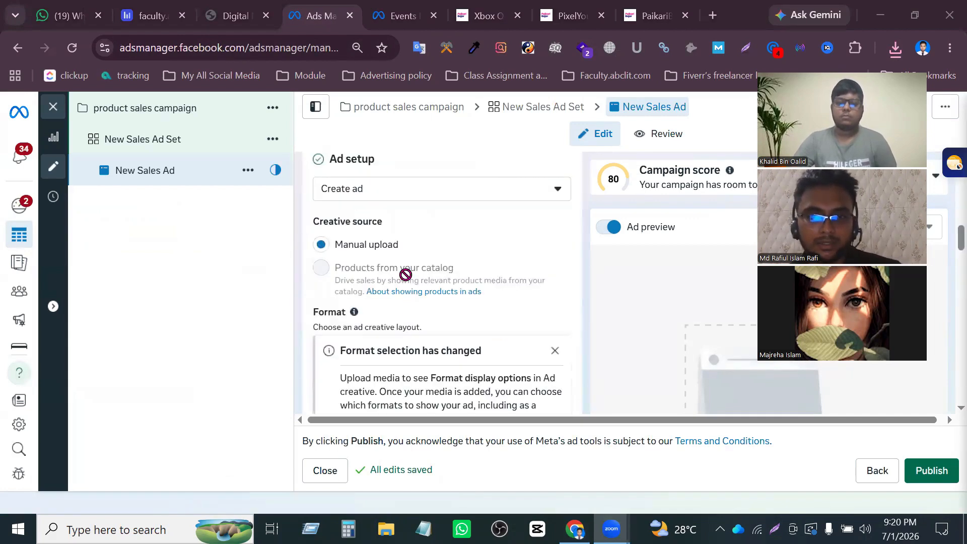
left_click(422, 198)
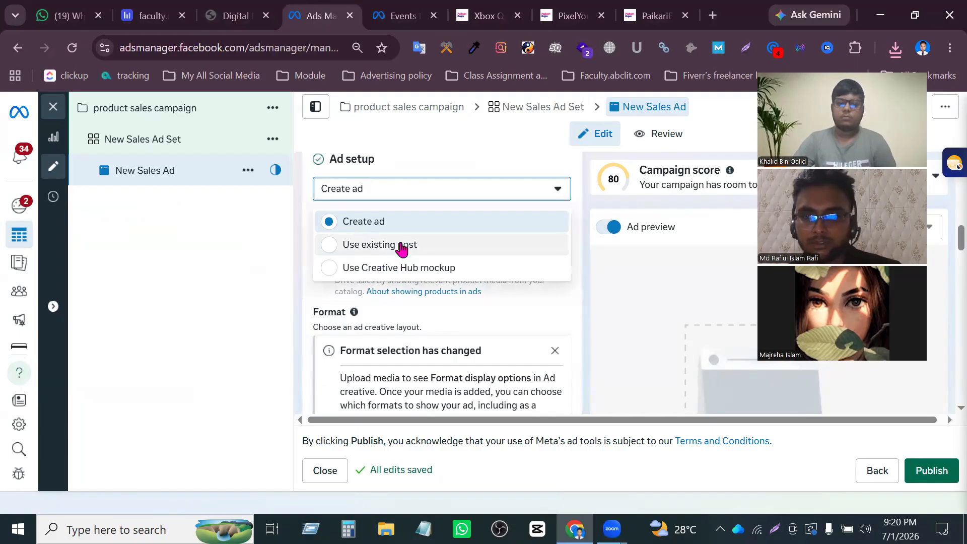
left_click(390, 222)
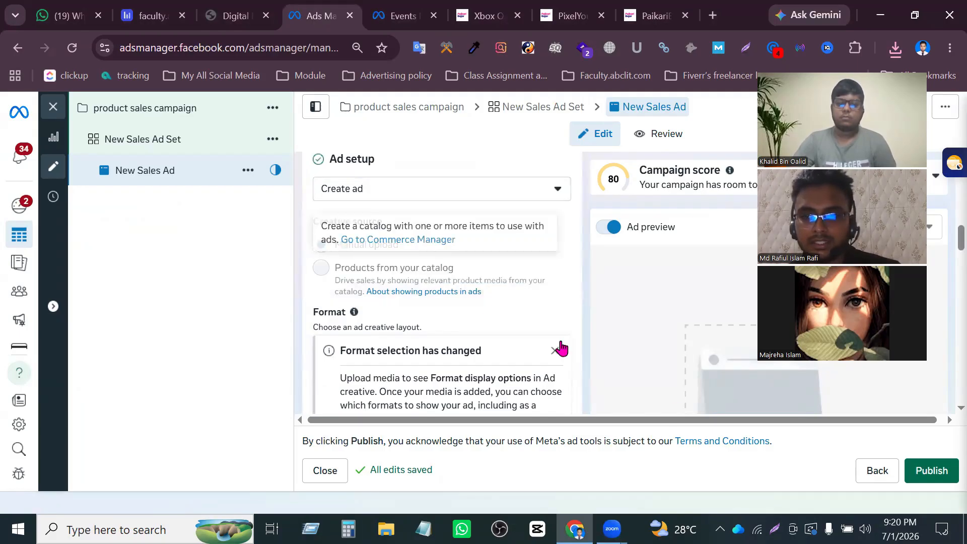
Start setting up an image creative in the Ad creative section of the New Sales Ad.
scroll(478, 302, "up", 3)
scroll(471, 303, "down", 3)
scroll(471, 304, "down", 5)
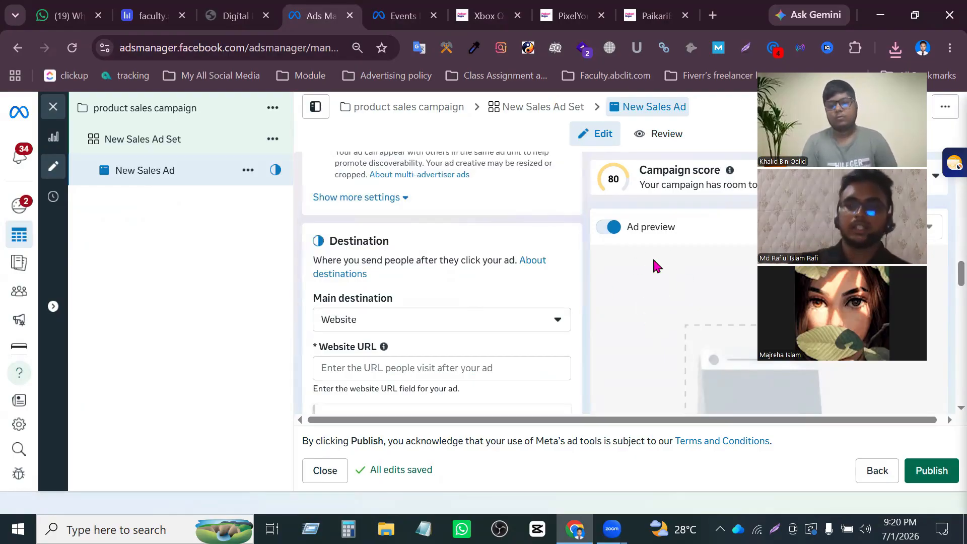
scroll(366, 320, "down", 2)
scroll(382, 284, "up", 8)
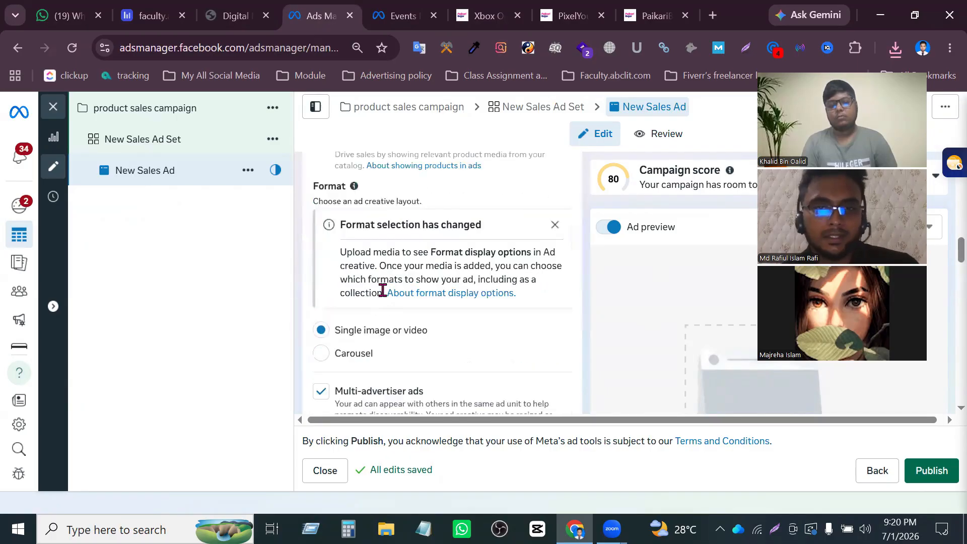
scroll(413, 257, "down", 2)
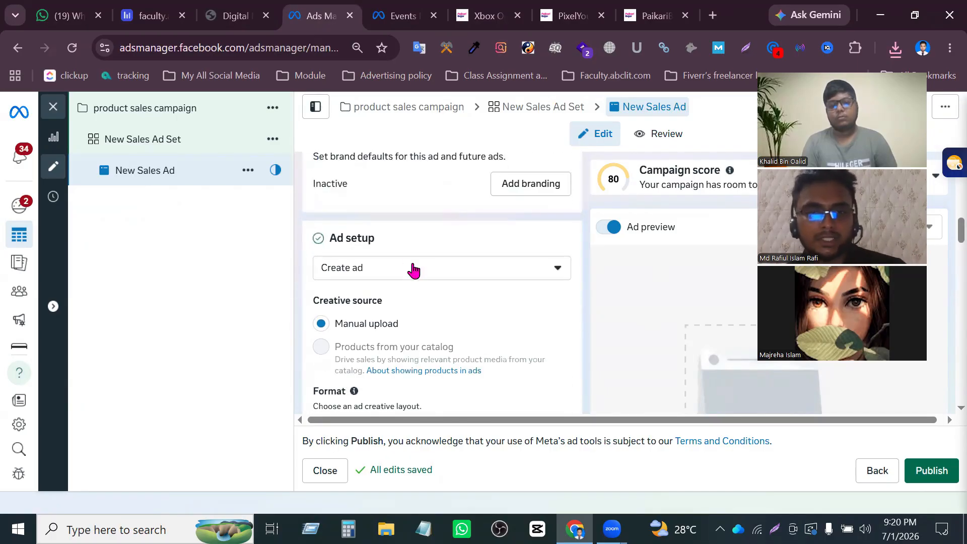
scroll(413, 269, "down", 10)
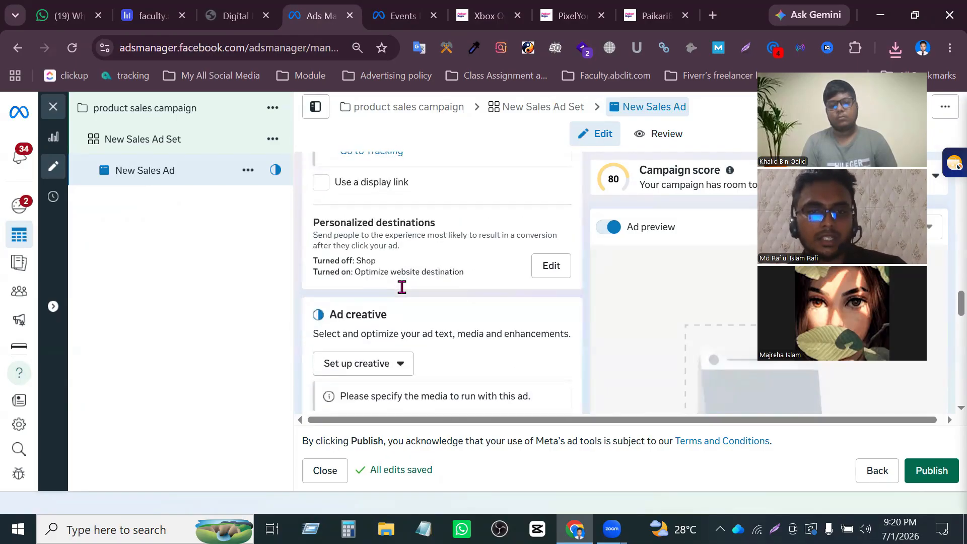
scroll(402, 287, "down", 2)
left_click(399, 241)
left_click(370, 282)
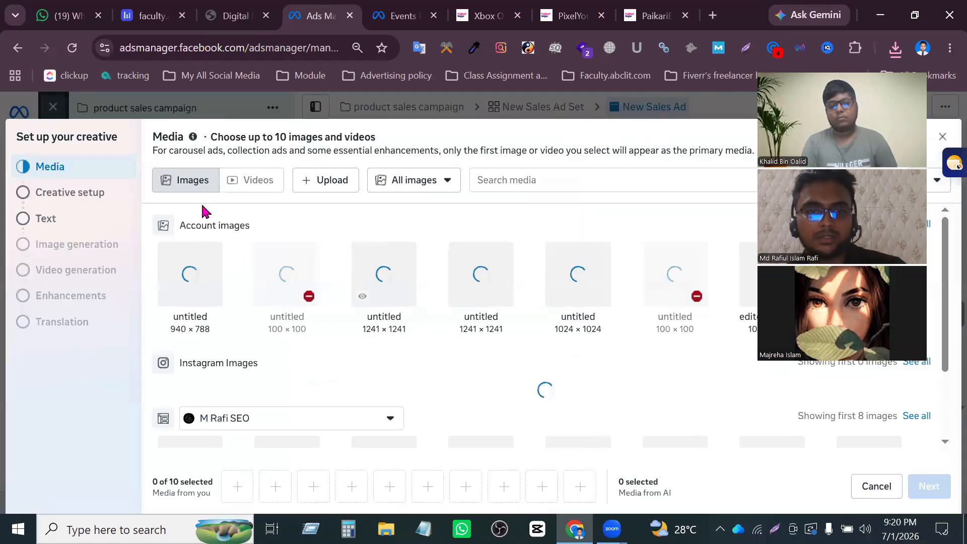
Upload the 16a image from the Downloads folder as the ad's media.
left_click(319, 198)
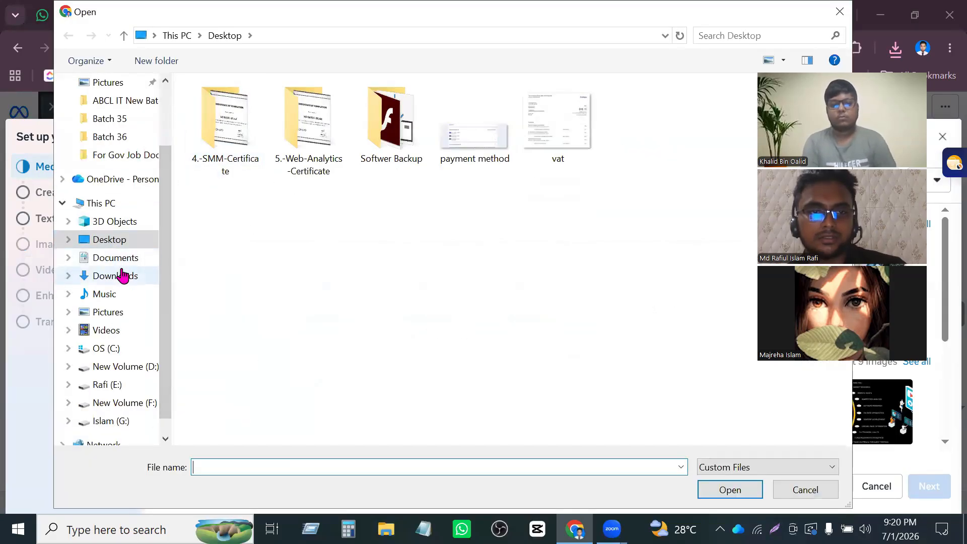
left_click(115, 275)
left_click(260, 166)
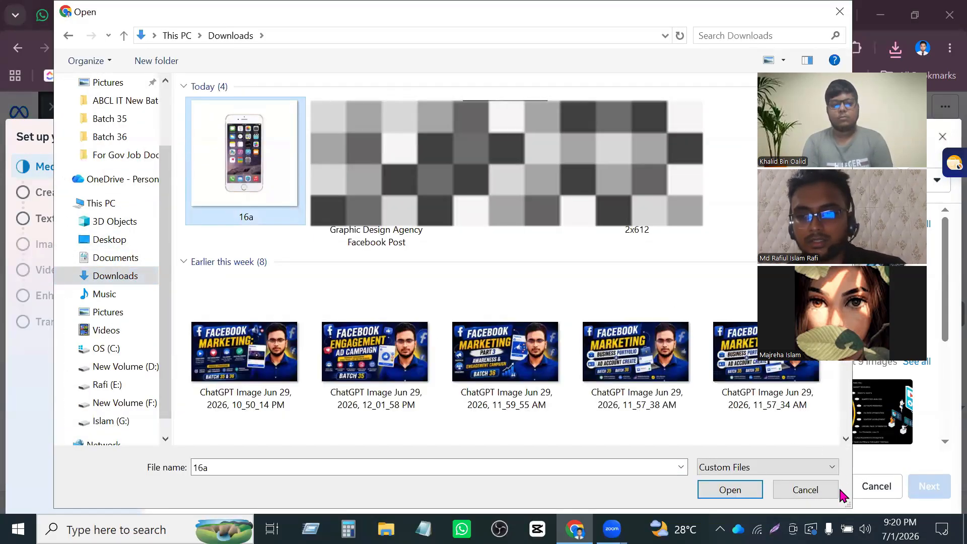
left_click(711, 494)
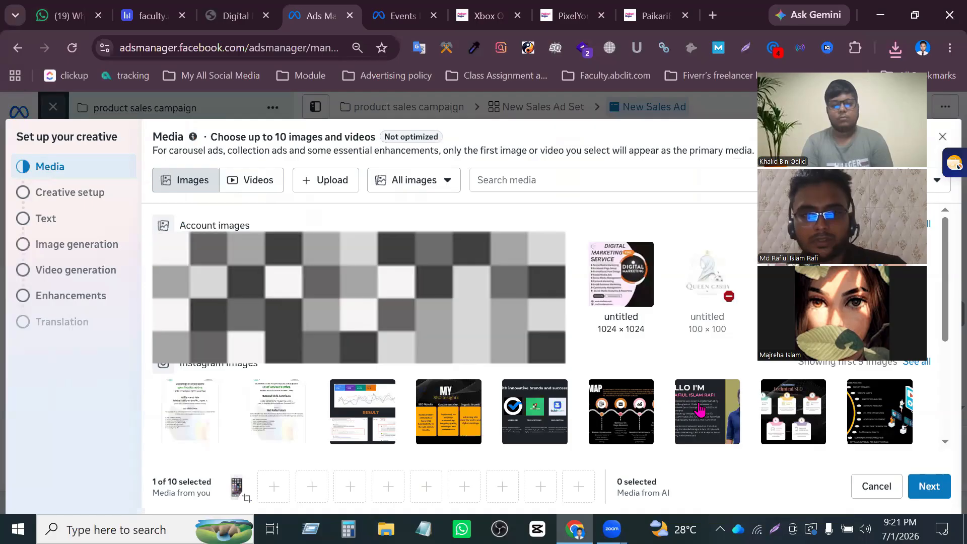
Proceed through the creative setup without adding text or AI images, skip video generation and finish at the enhancements stage.
left_click(929, 486)
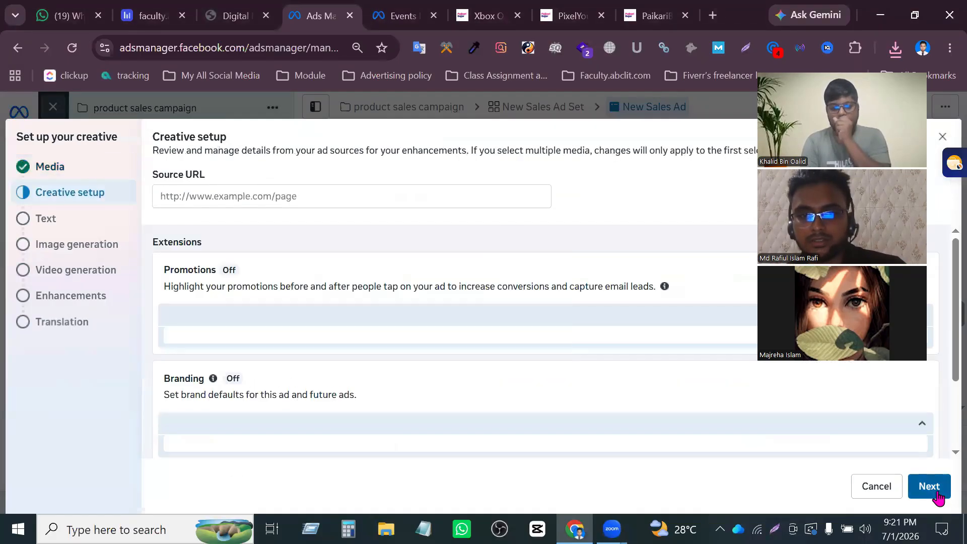
left_click(929, 486)
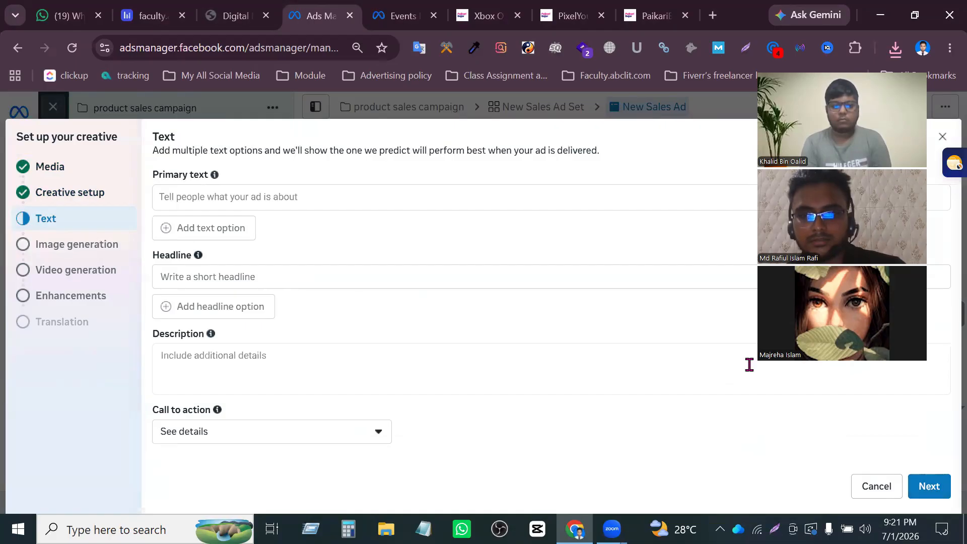
left_click(926, 488)
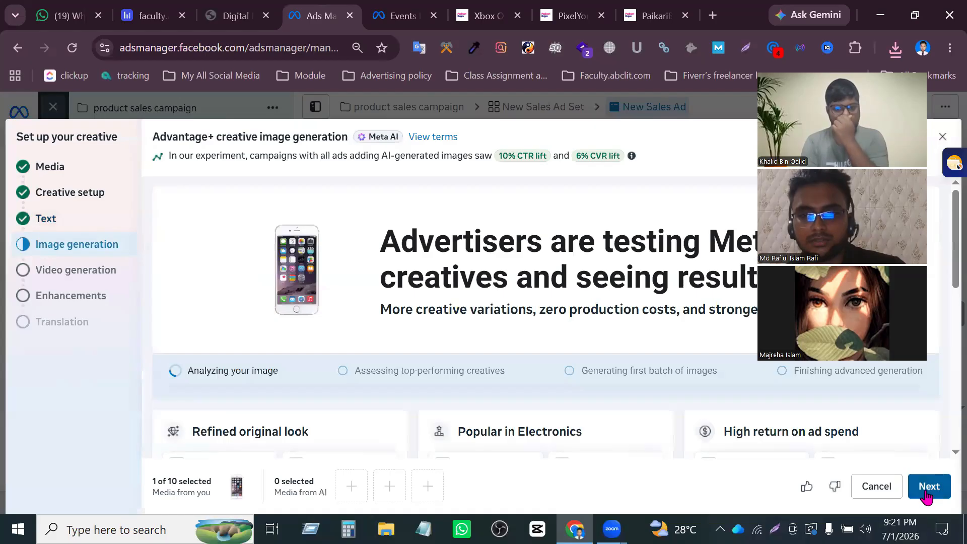
left_click(926, 491)
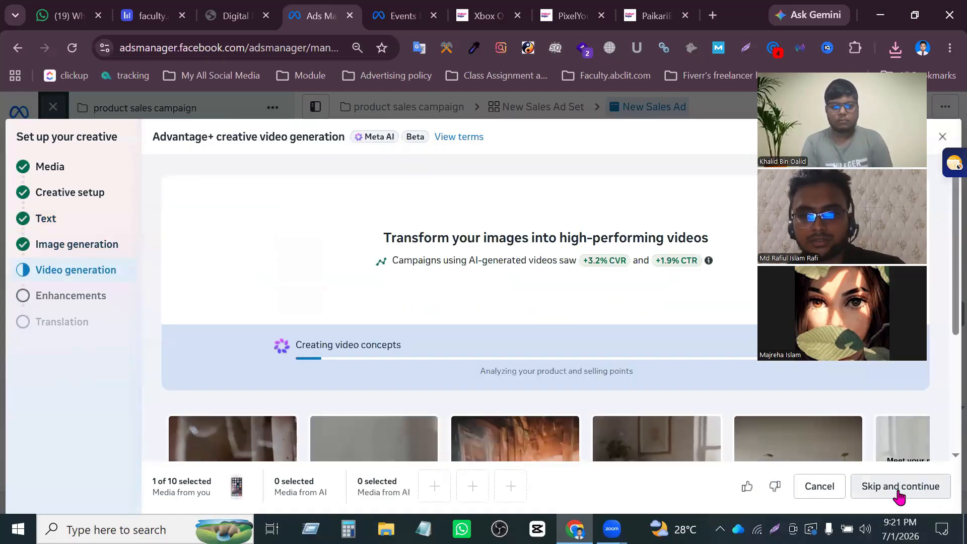
left_click(883, 496)
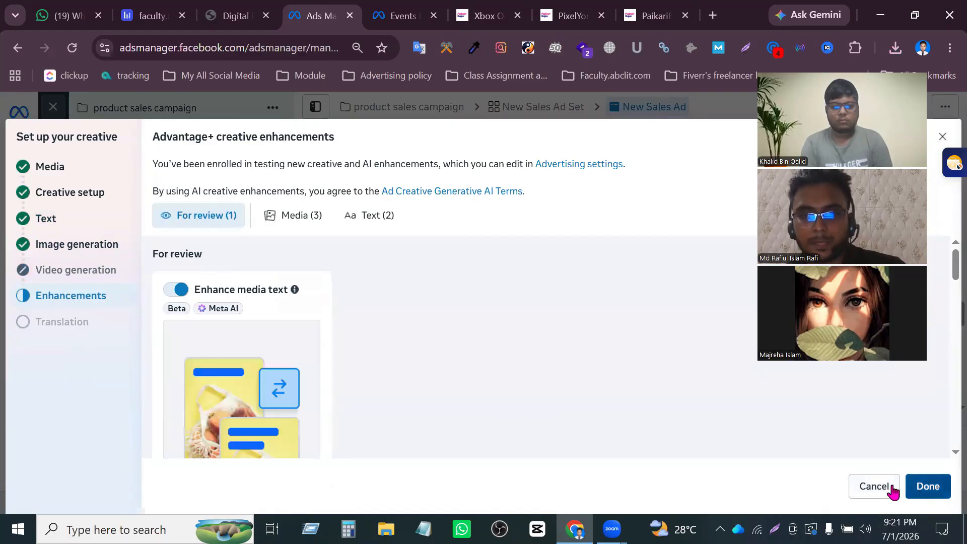
left_click(890, 486)
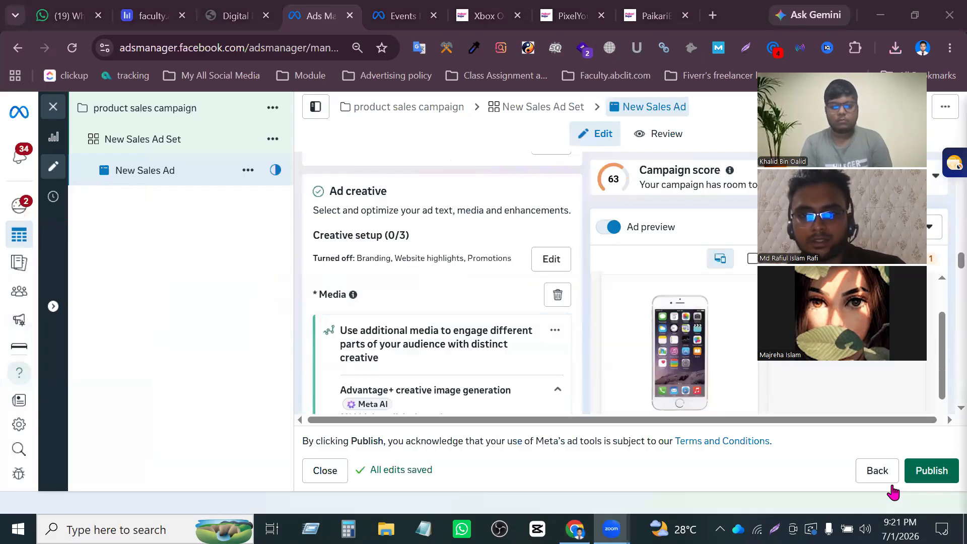
Select the product title on the store's Xbox controller page and return to Ads Manager, placing its tab beside the product page.
scroll(657, 281, "down", 3)
scroll(412, 314, "up", 3)
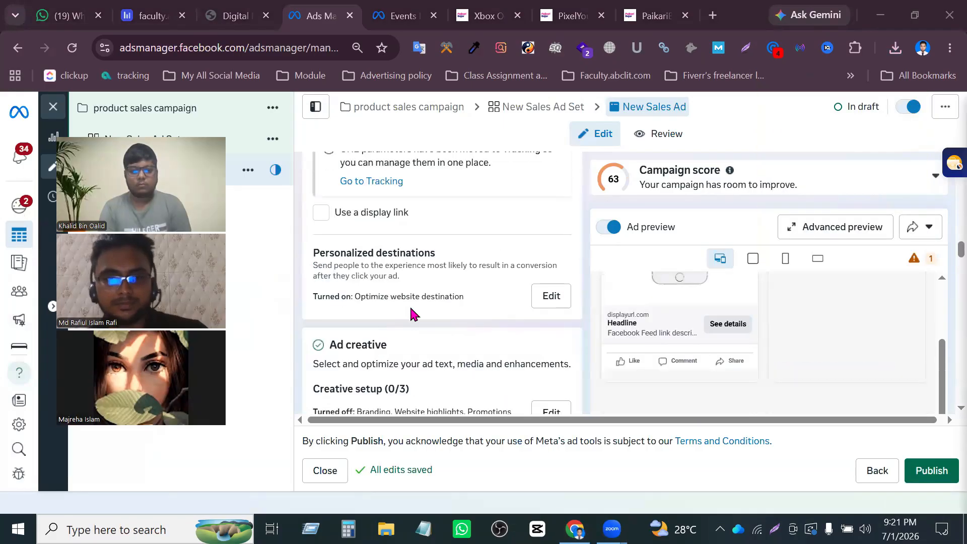
scroll(412, 314, "up", 2)
scroll(714, 337, "up", 3)
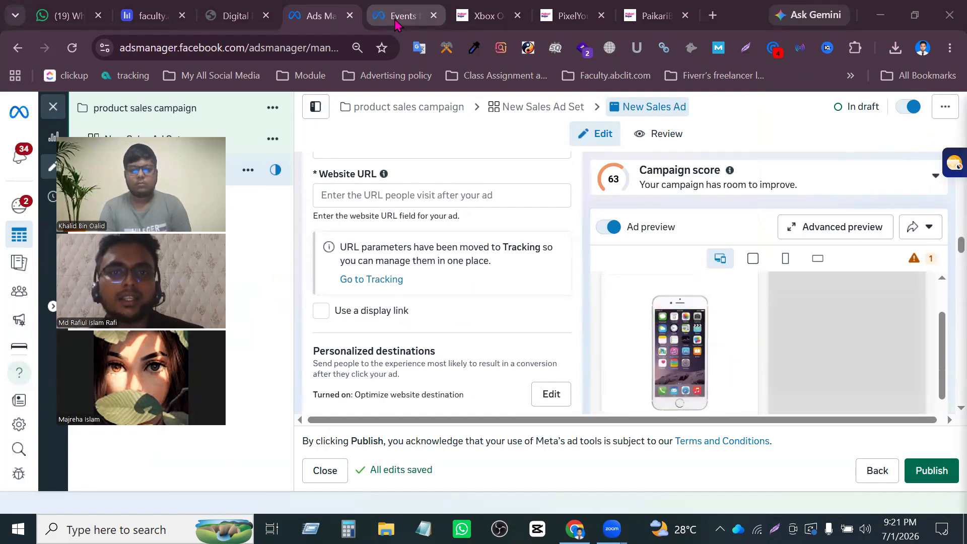
left_click(483, 16)
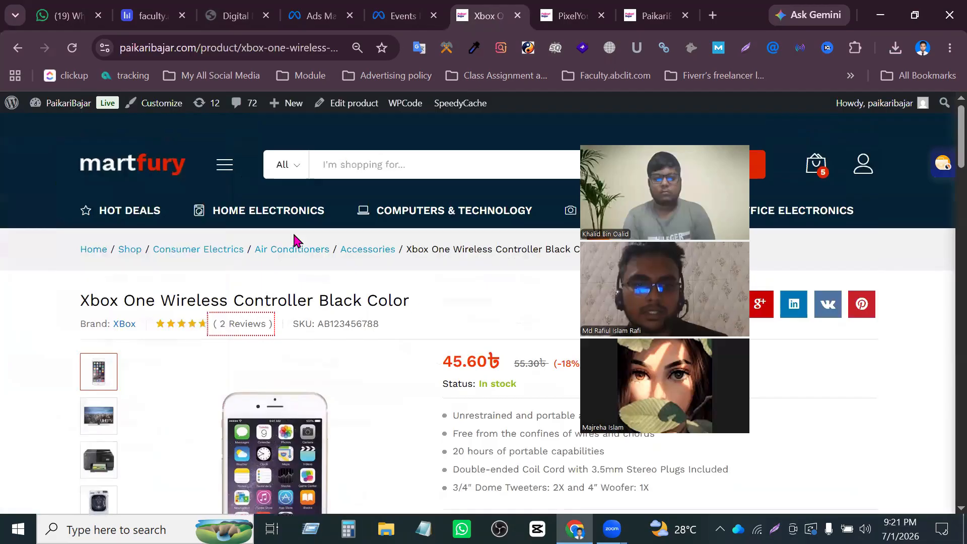
left_click_drag(410, 301, 80, 300)
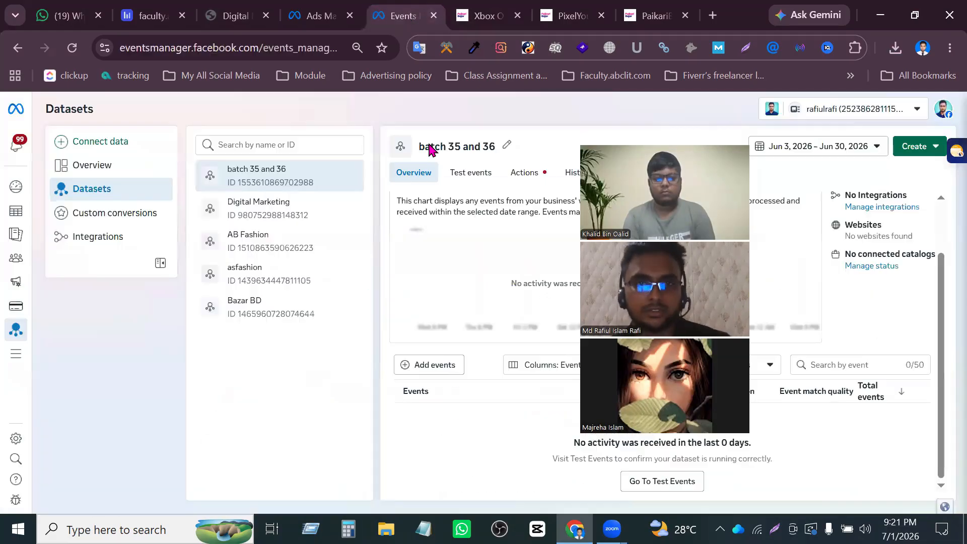
left_click(400, 15)
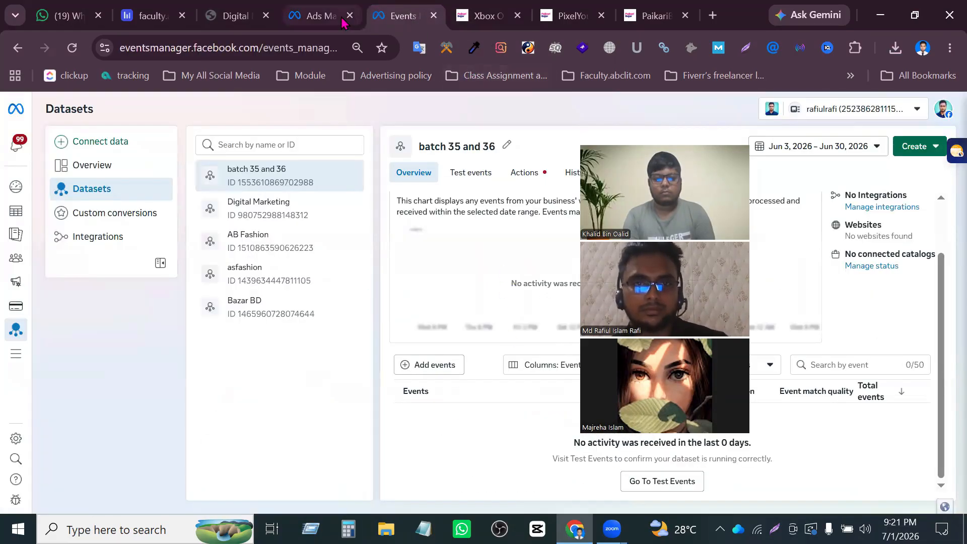
left_click_drag(342, 18, 403, 30)
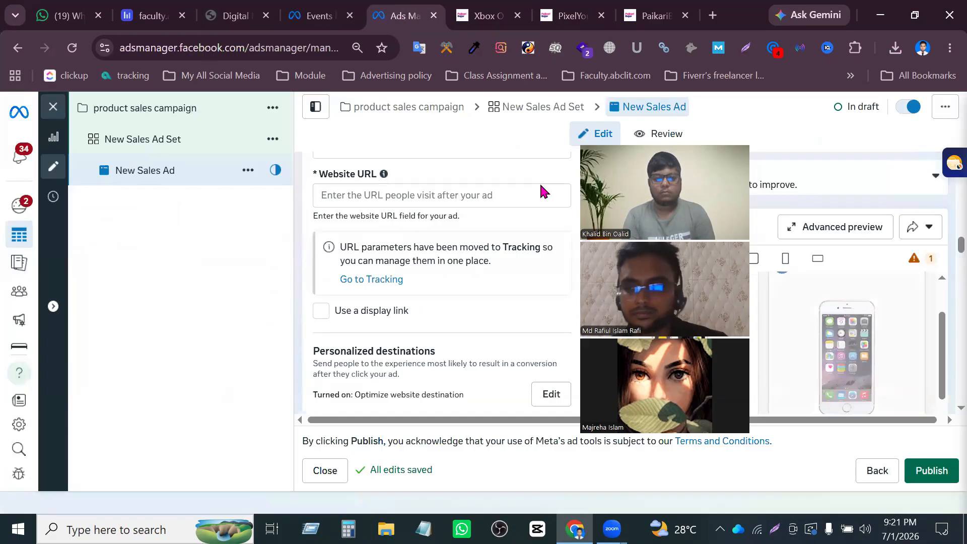
Enter "Xbox One Wireless Controller Black Color" as the primary text in the New Sales Ad's creative section.
scroll(351, 175, "up", 8)
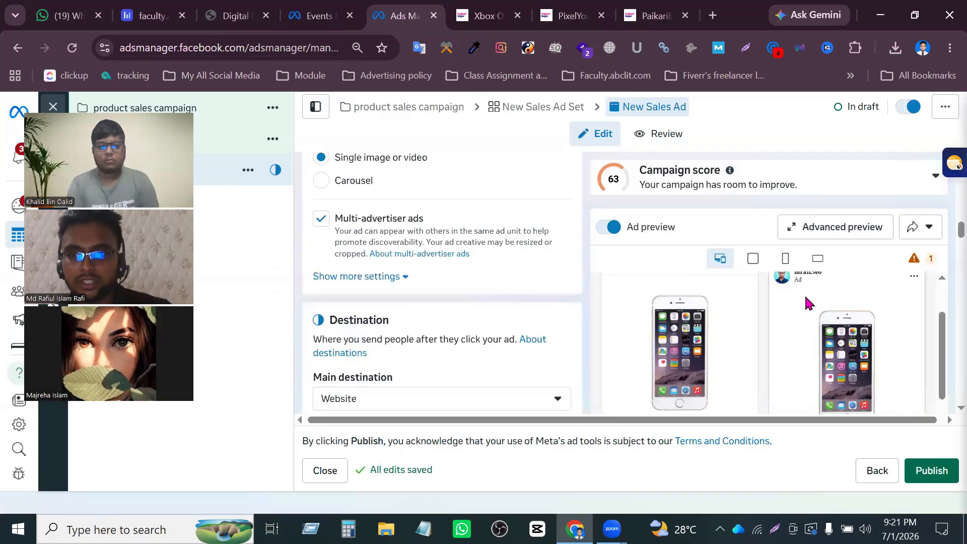
scroll(881, 294, "down", 3)
scroll(381, 260, "up", 8)
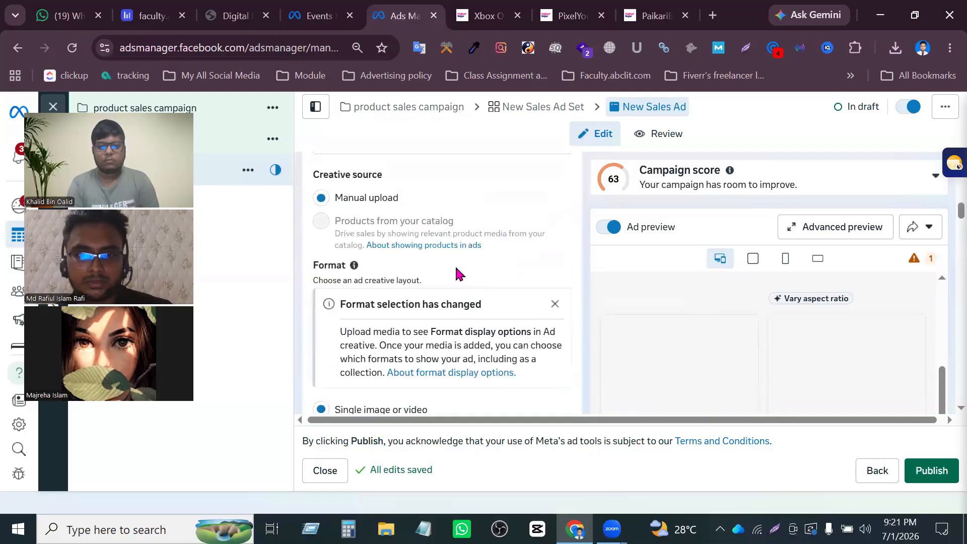
scroll(438, 287, "down", 12)
scroll(392, 320, "up", 2)
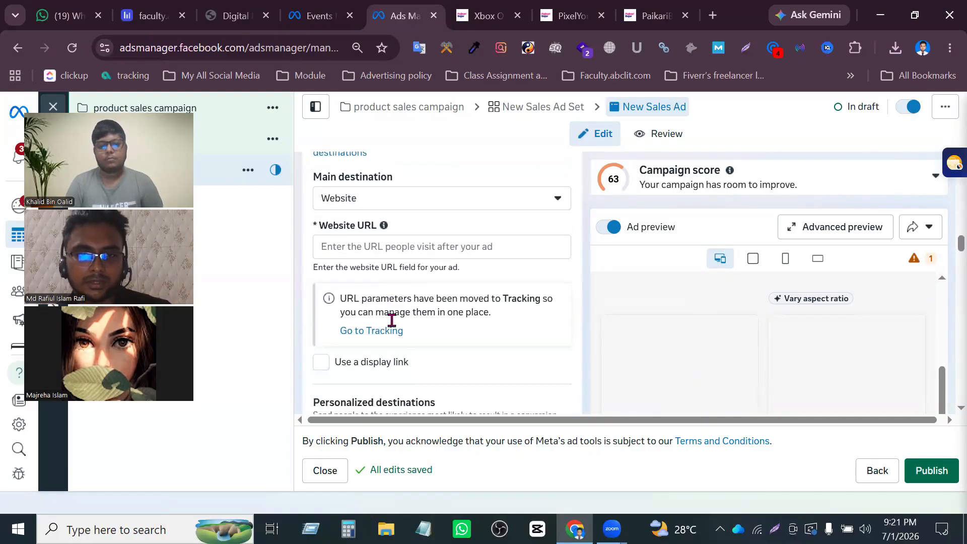
scroll(392, 320, "down", 8)
scroll(392, 320, "up", 4)
scroll(391, 320, "up", 5)
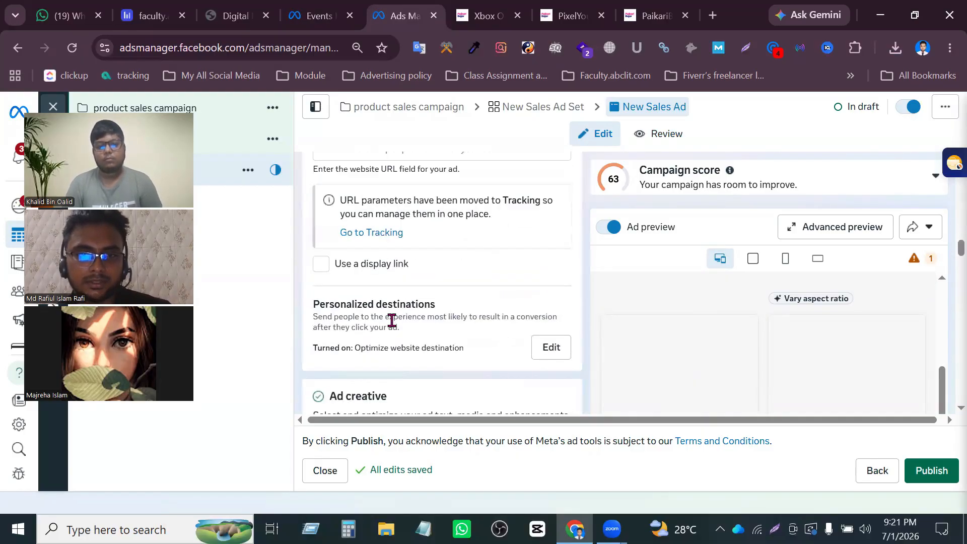
scroll(391, 327, "down", 10)
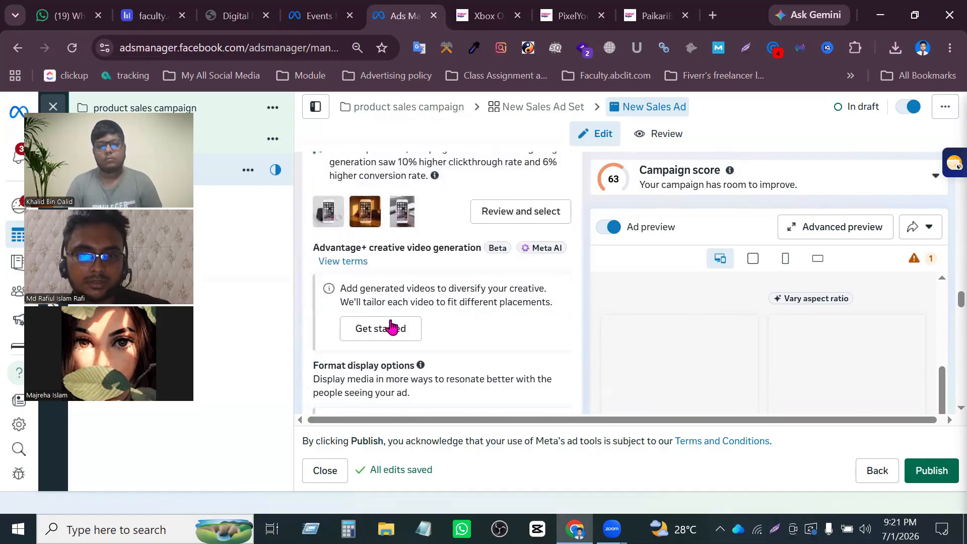
left_click(382, 221)
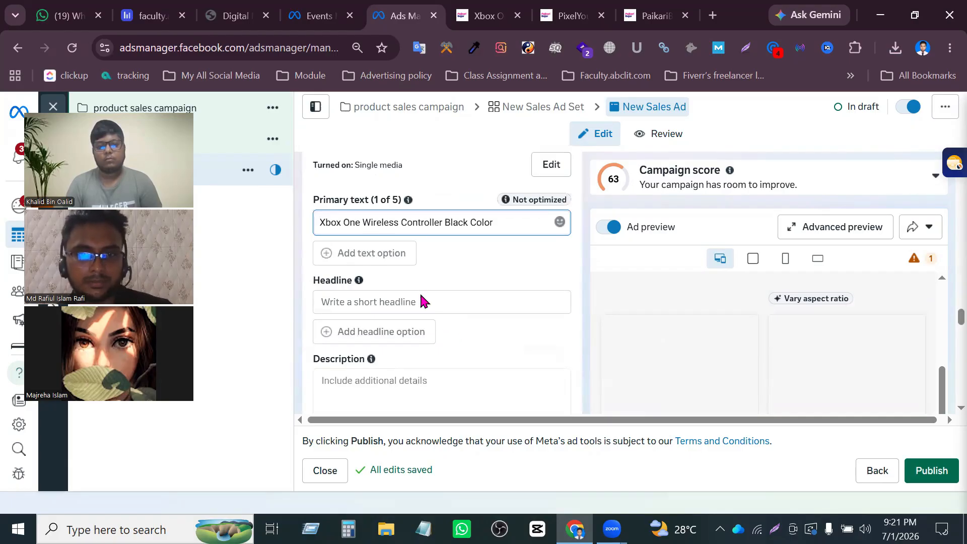
Write "20% OFF" as the ad's headline.
scroll(433, 305, "down", 5)
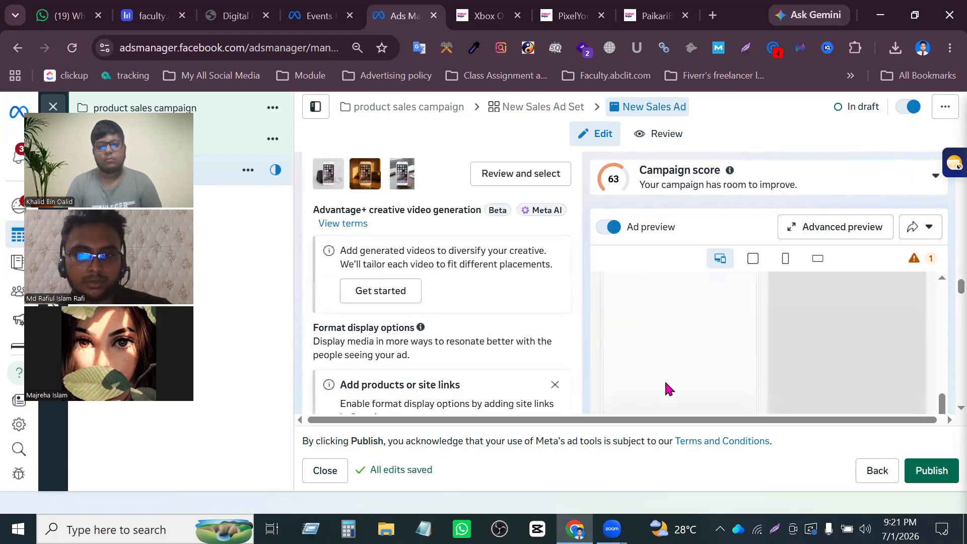
scroll(766, 347, "down", 5)
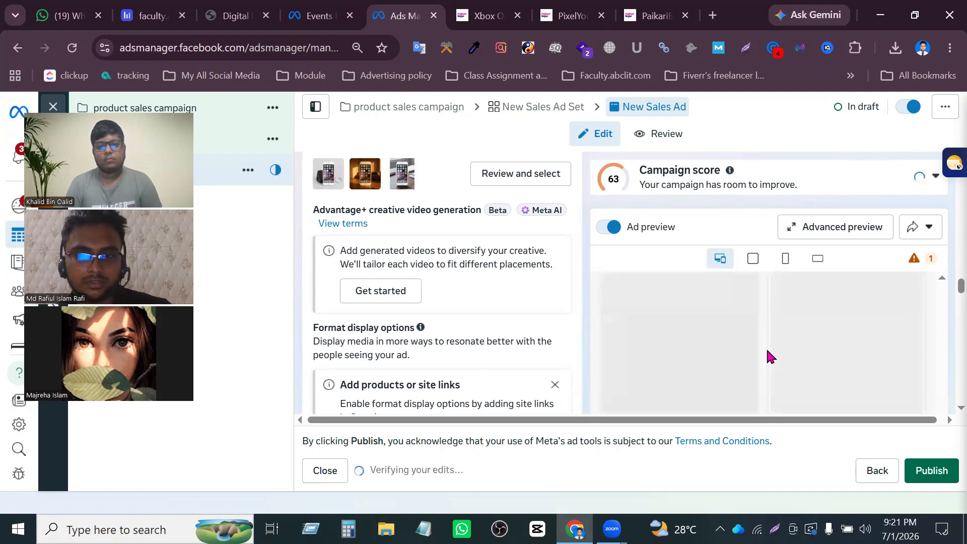
scroll(468, 339, "down", 5)
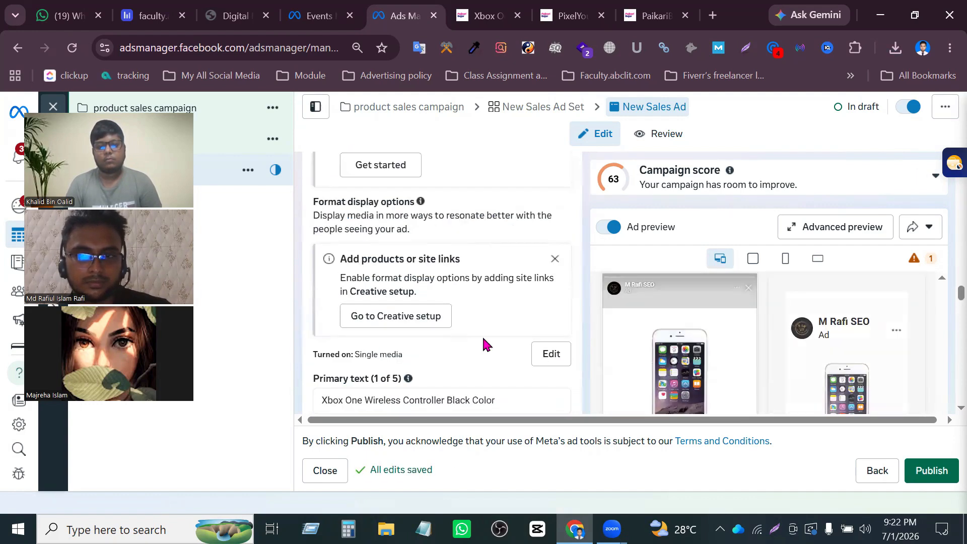
scroll(484, 338, "down", 3)
scroll(453, 339, "up", 3)
scroll(443, 334, "down", 3)
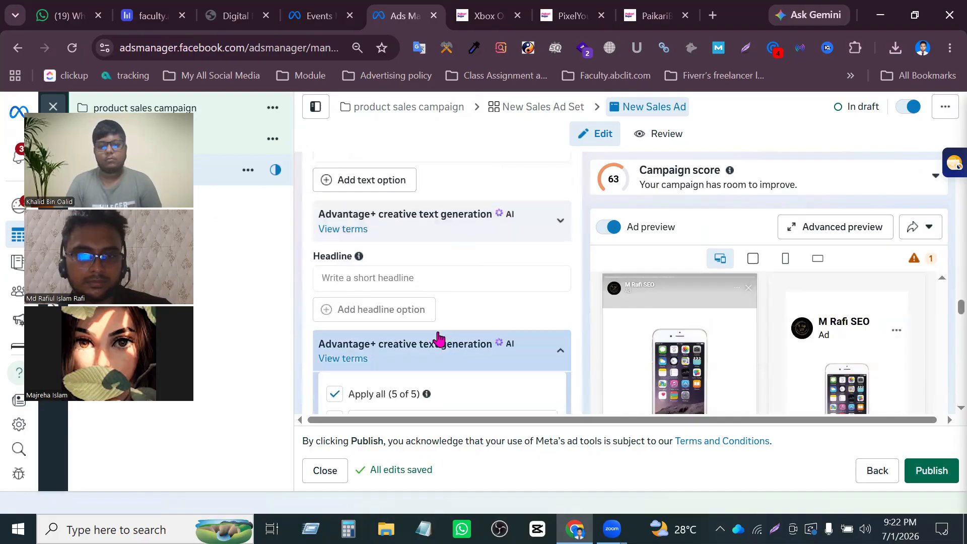
left_click(403, 284)
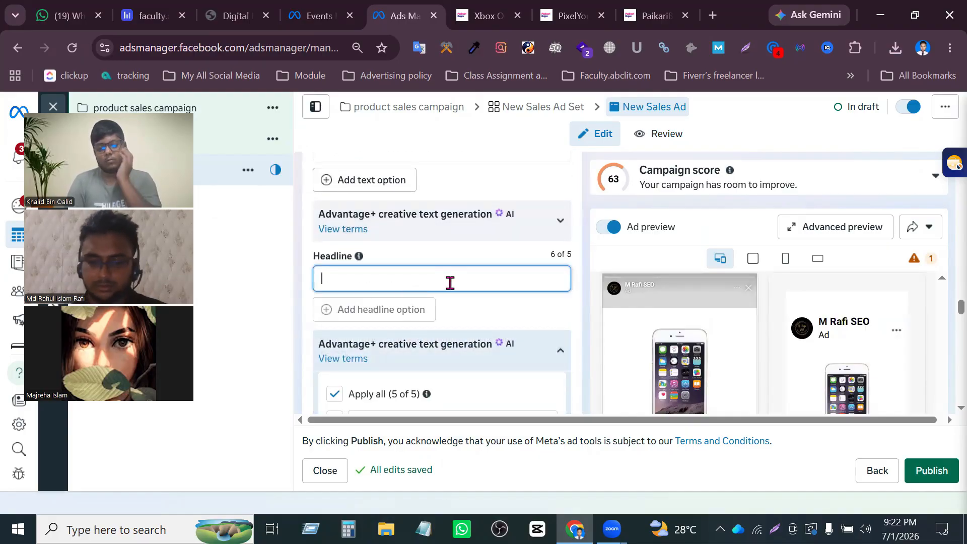
type("20%")
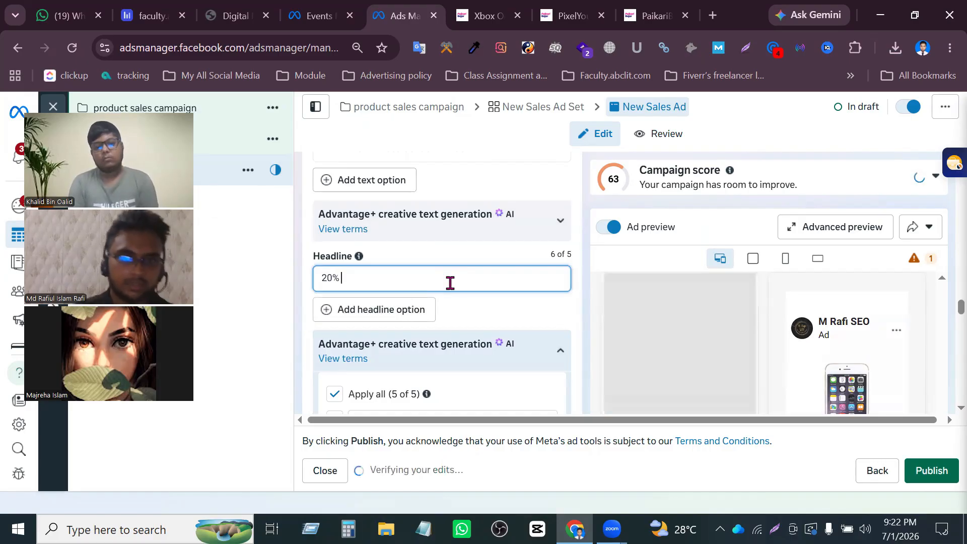
type(" FF")
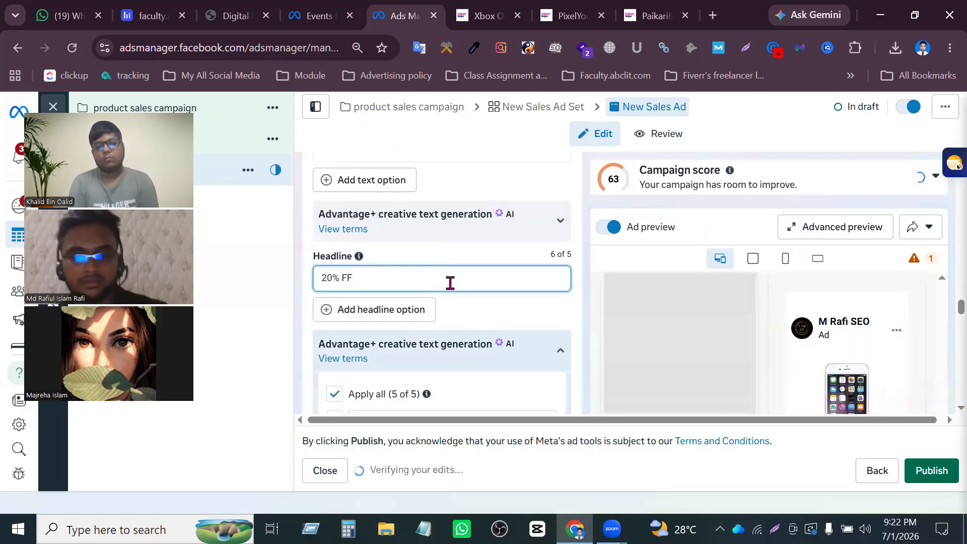
key("Left")
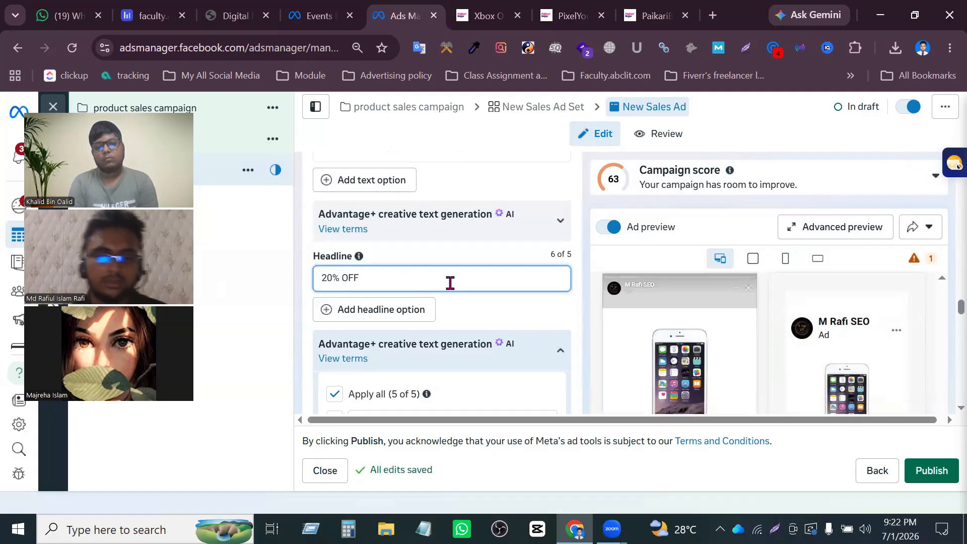
type("O")
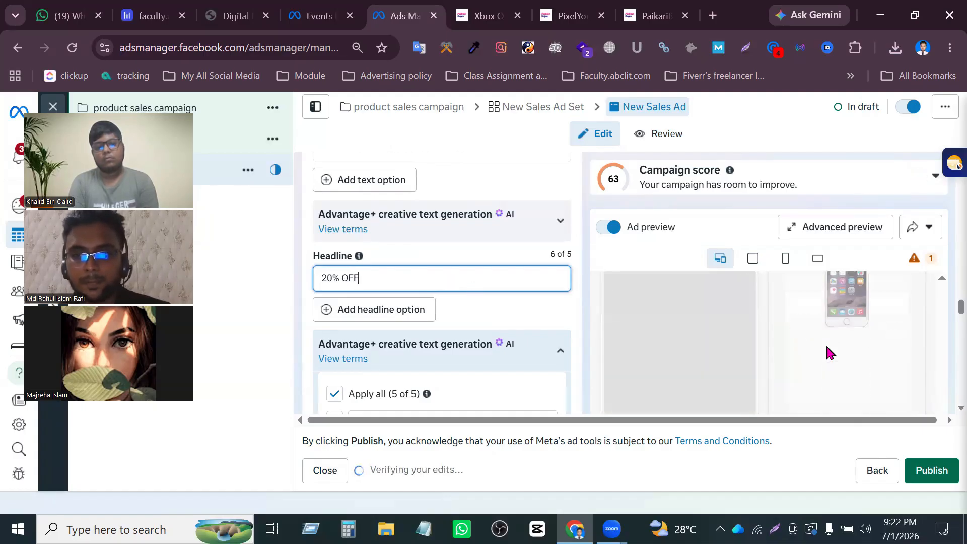
Deselect all five AI-generated headline suggestions and collapse the headline's Advantage+ creative text generation section.
scroll(451, 317, "down", 3)
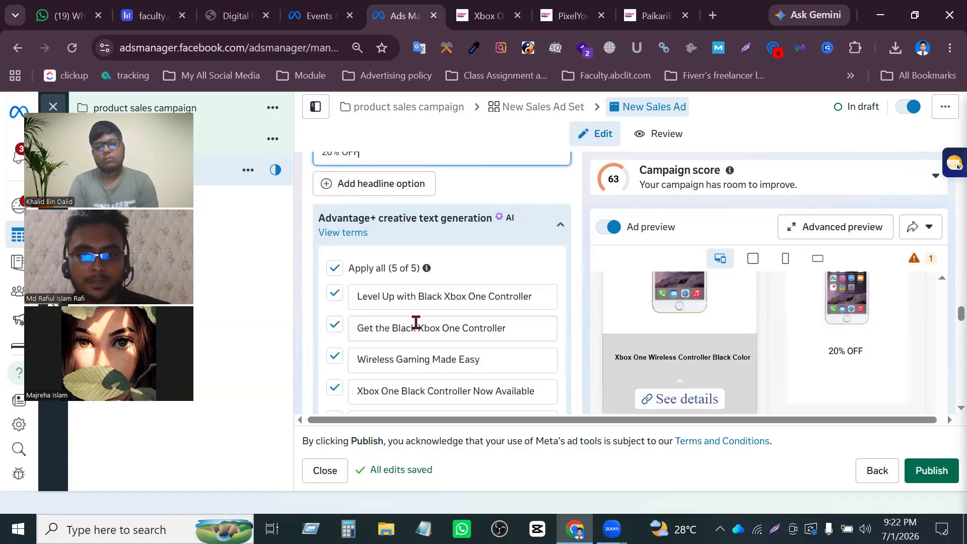
left_click(335, 269)
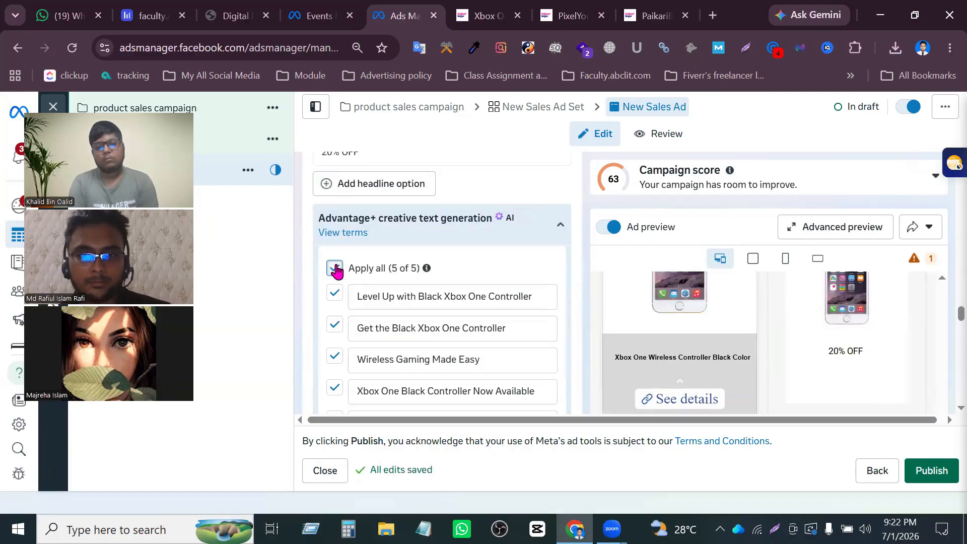
left_click(559, 226)
scroll(529, 307, "up", 3)
scroll(510, 304, "up", 8)
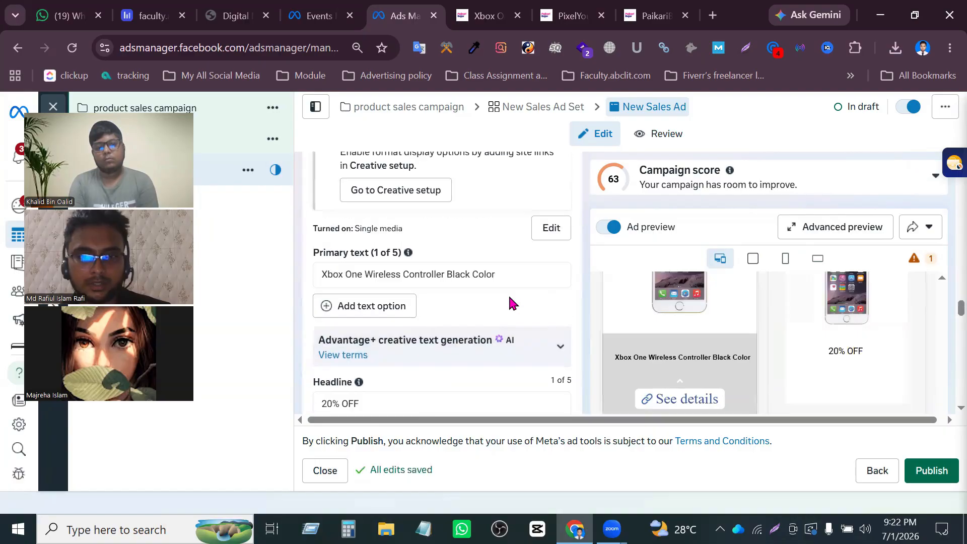
Set the ad's call to action to Order now and check it in the ad preview.
scroll(511, 304, "down", 8)
scroll(511, 304, "down", 5)
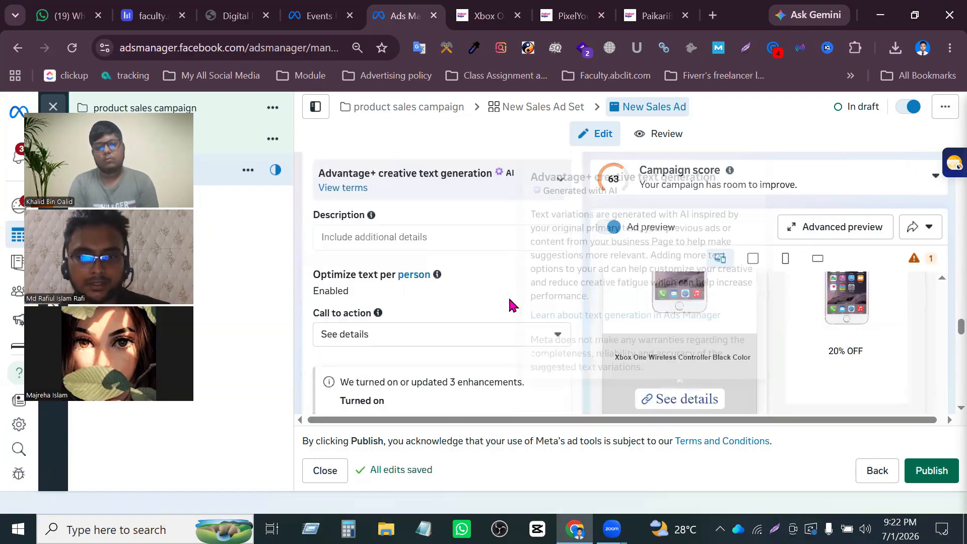
left_click(430, 256)
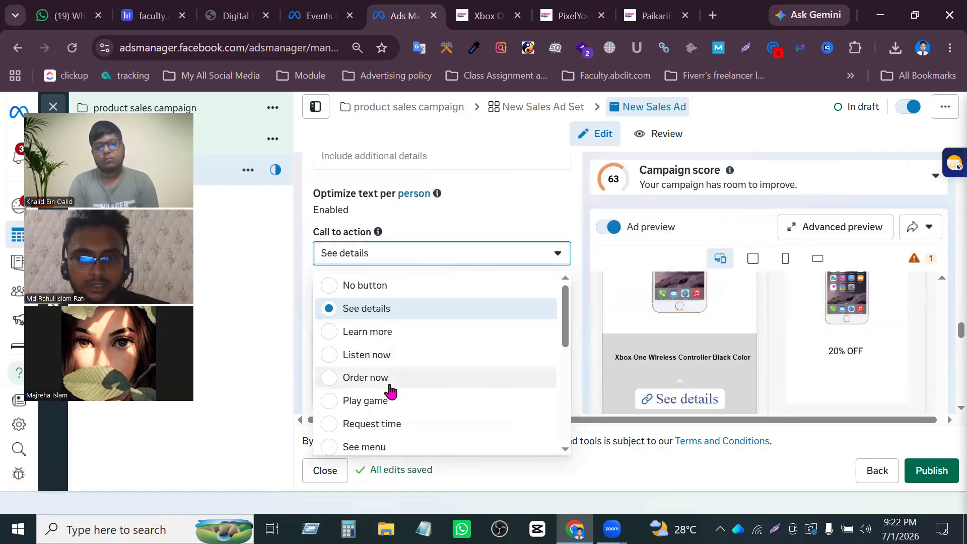
key("Return")
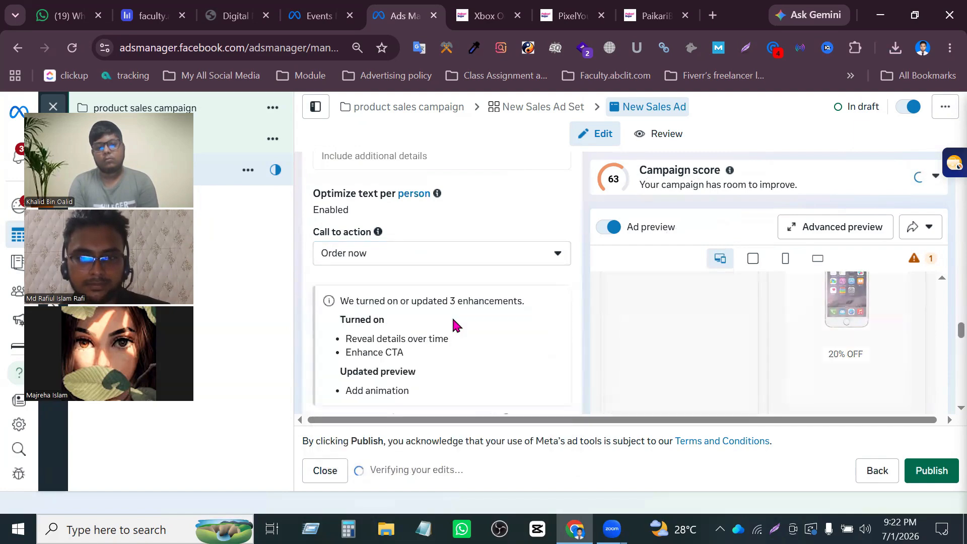
scroll(451, 312, "down", 2)
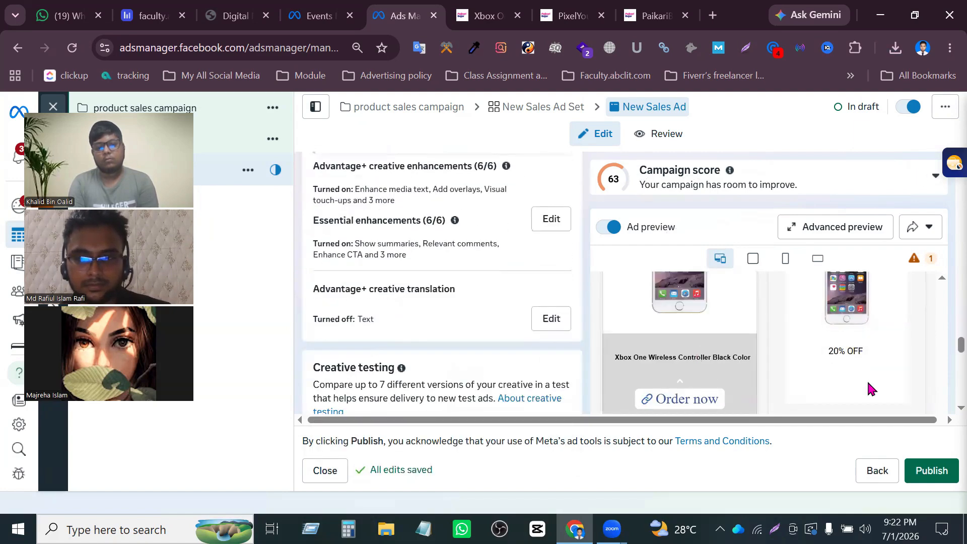
scroll(866, 379, "down", 3)
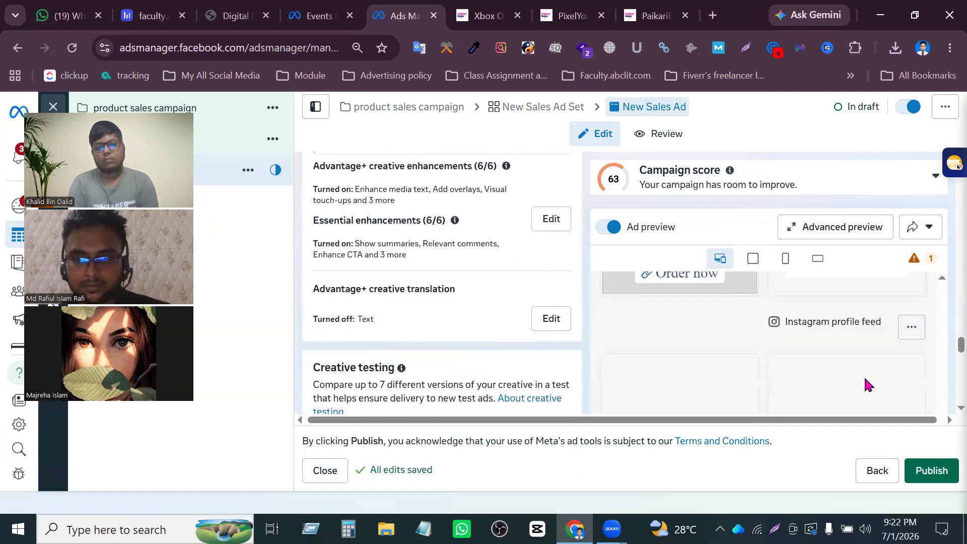
Change the platform selection in the New Sales Ad Set's placement settings and return to the New Sales Ad.
left_click(570, 108)
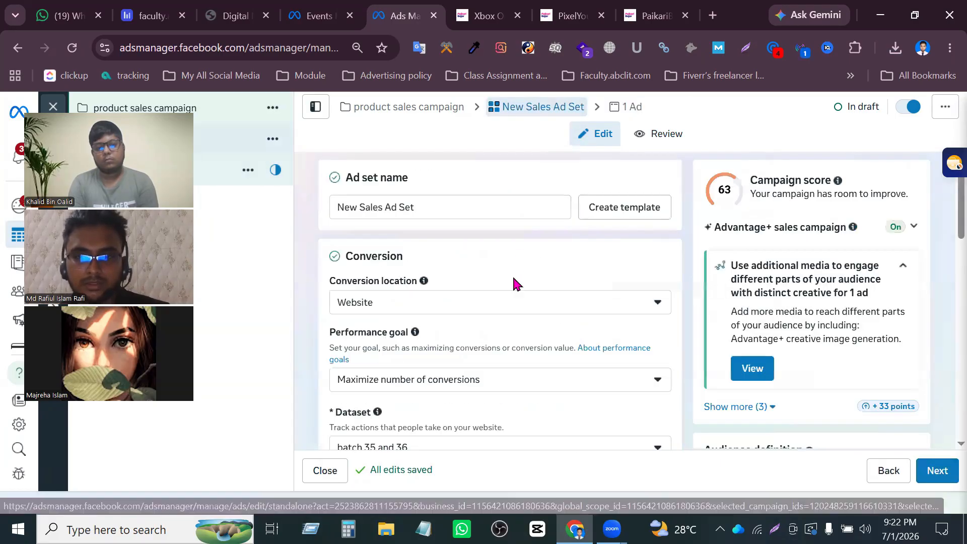
scroll(513, 279, "down", 15)
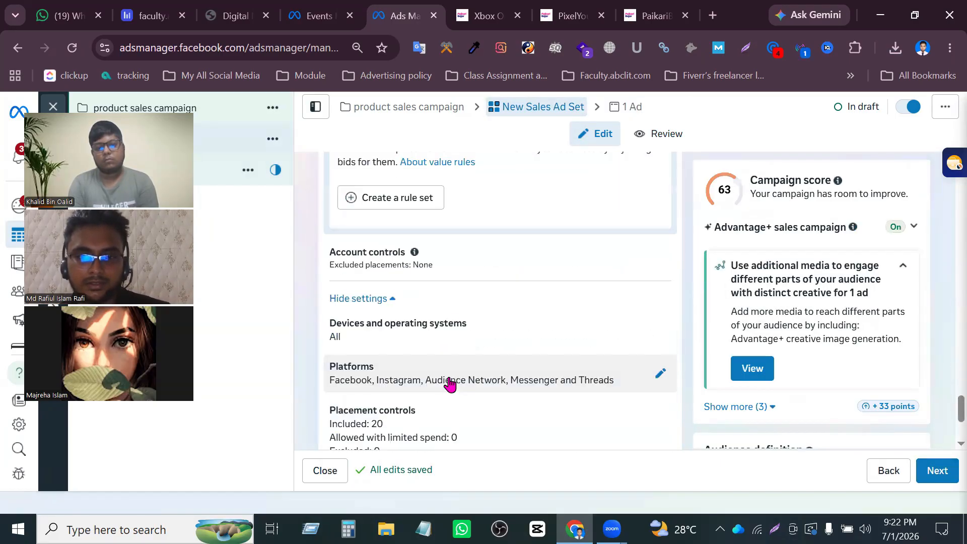
scroll(451, 368, "down", 9)
scroll(453, 347, "up", 8)
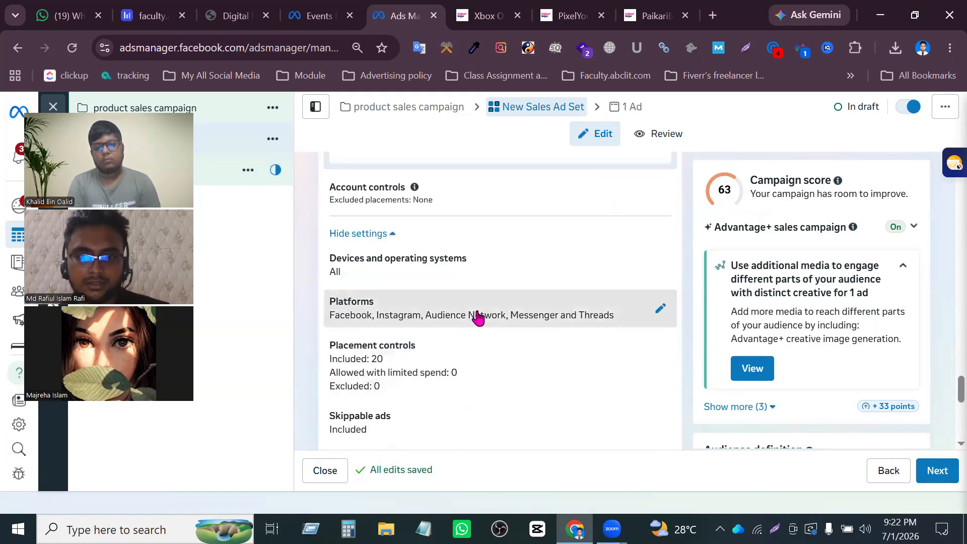
left_click(478, 317)
left_click(453, 336)
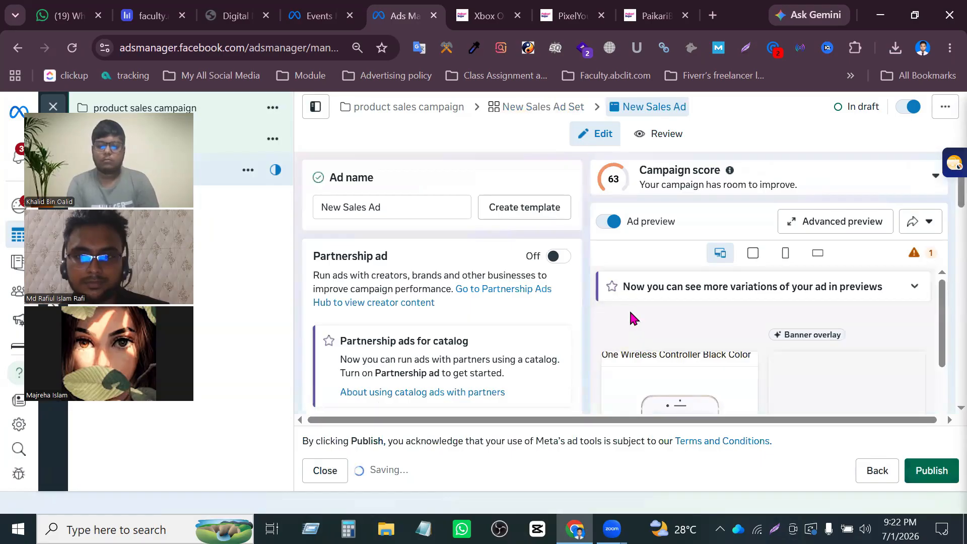
Examine the Facebook Feed and neighbouring placement previews, checking the primary text, image, headline and call to action.
scroll(806, 360, "down", 5)
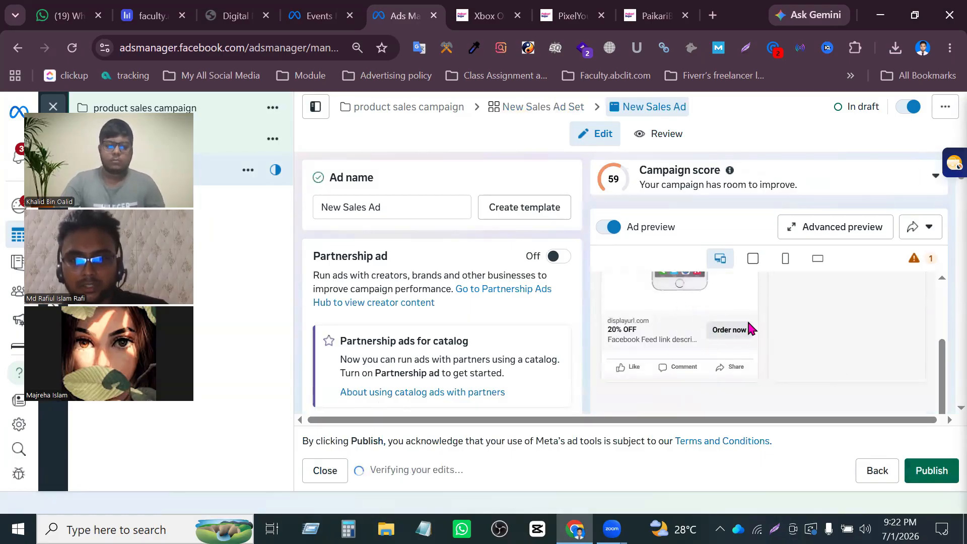
scroll(735, 317, "up", 3)
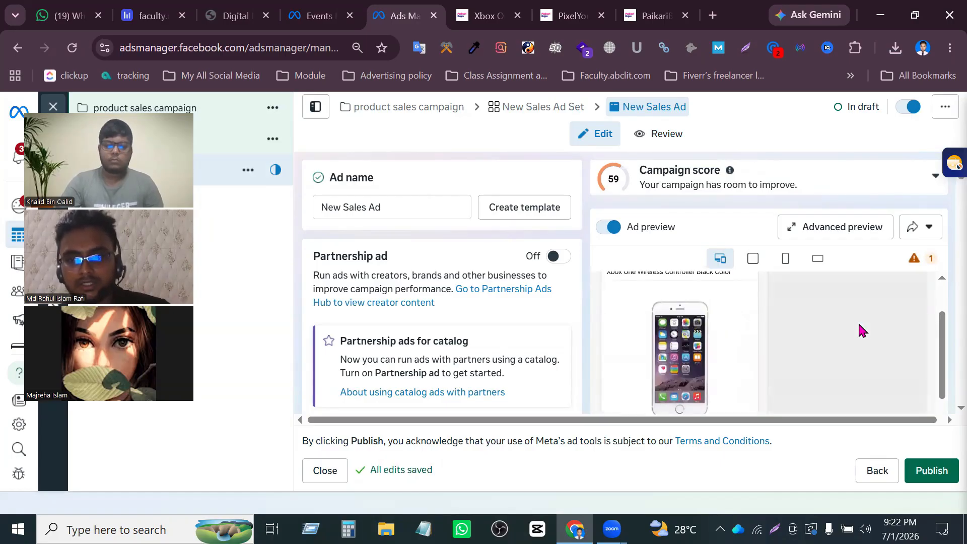
scroll(860, 332, "up", 2)
scroll(861, 337, "down", 2)
scroll(670, 322, "up", 2)
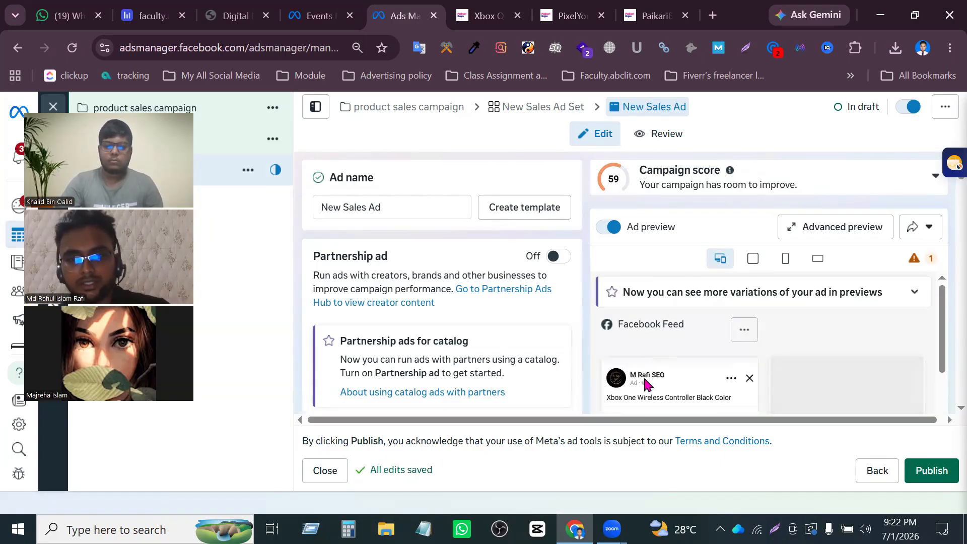
scroll(667, 366, "down", 2)
scroll(719, 330, "down", 4)
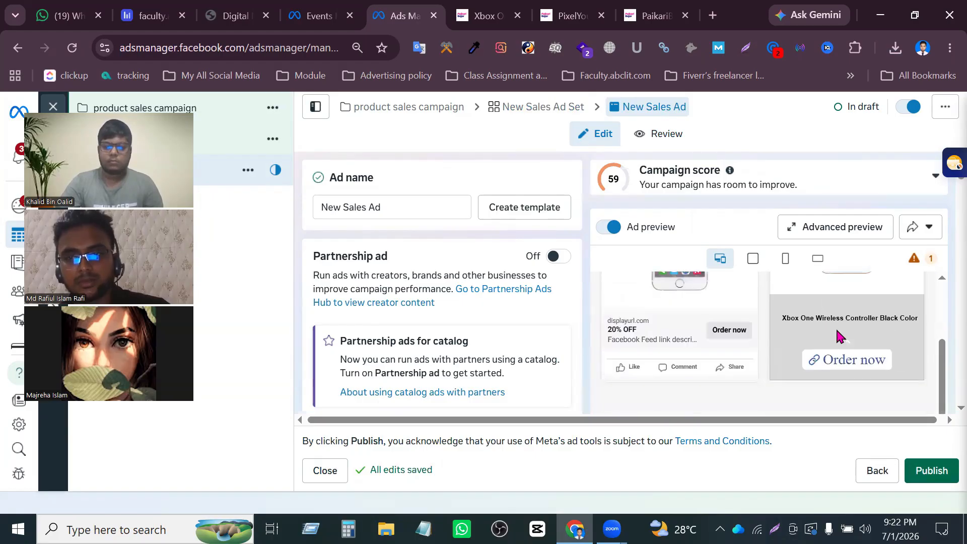
scroll(783, 346, "up", 4)
scroll(793, 342, "down", 2)
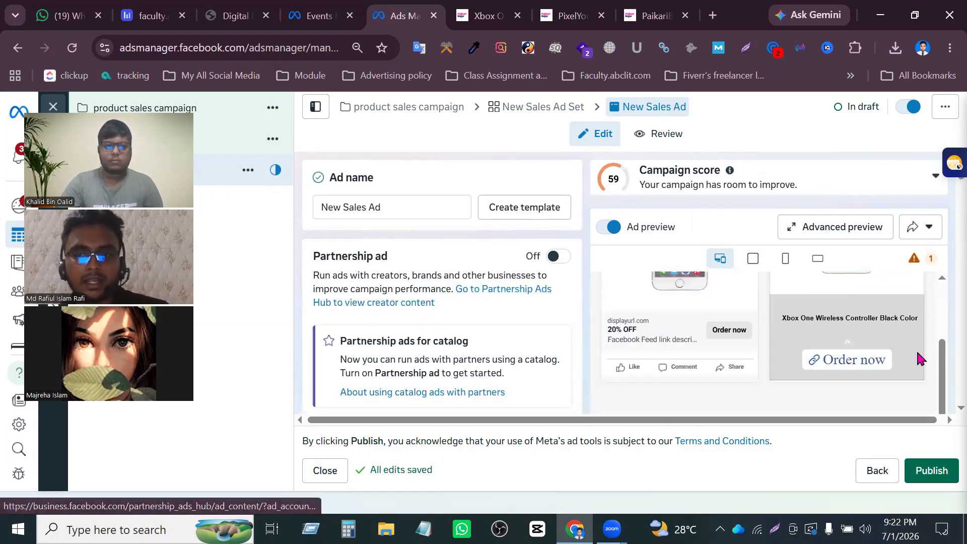
scroll(748, 282, "down", 2)
scroll(725, 354, "up", 2)
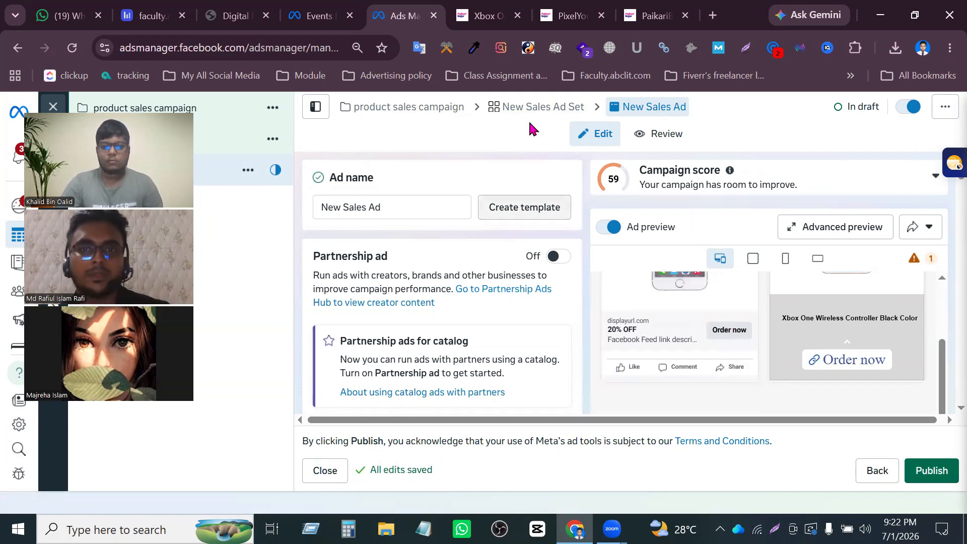
Look over the Xbox One Wireless Controller Black Color product page in the store and copy its full URL.
left_click(484, 16)
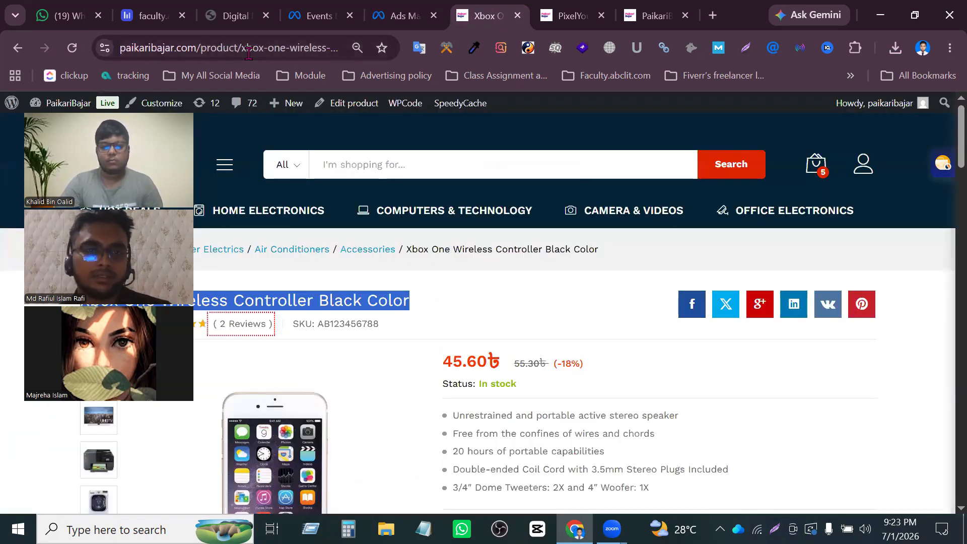
scroll(484, 327, "down", 15)
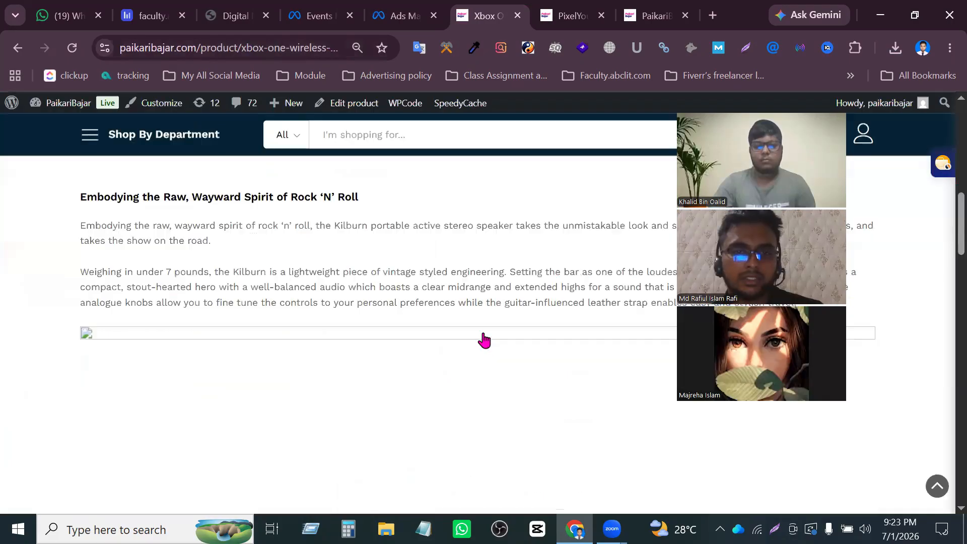
scroll(479, 334, "up", 10)
left_click(218, 48)
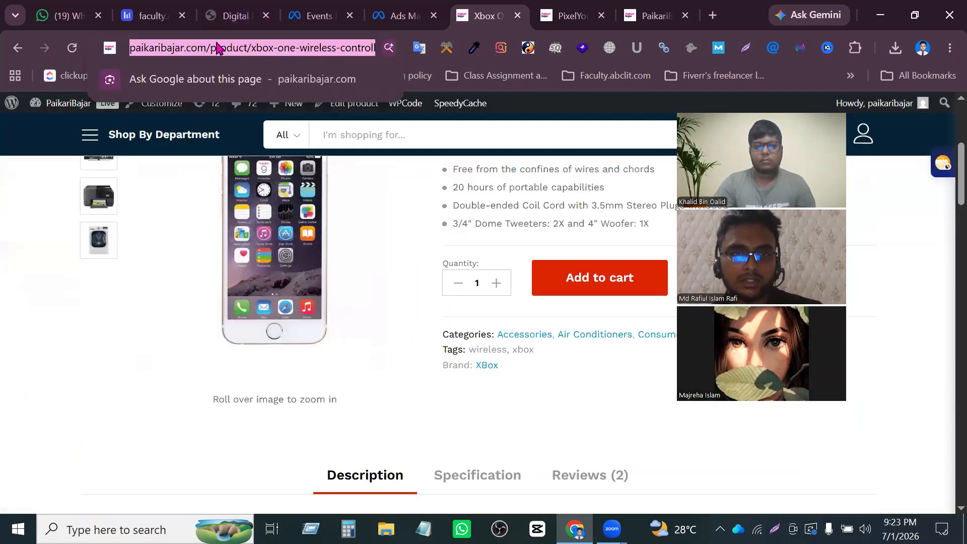
left_click(217, 48)
left_click_drag(246, 50, 31, 54)
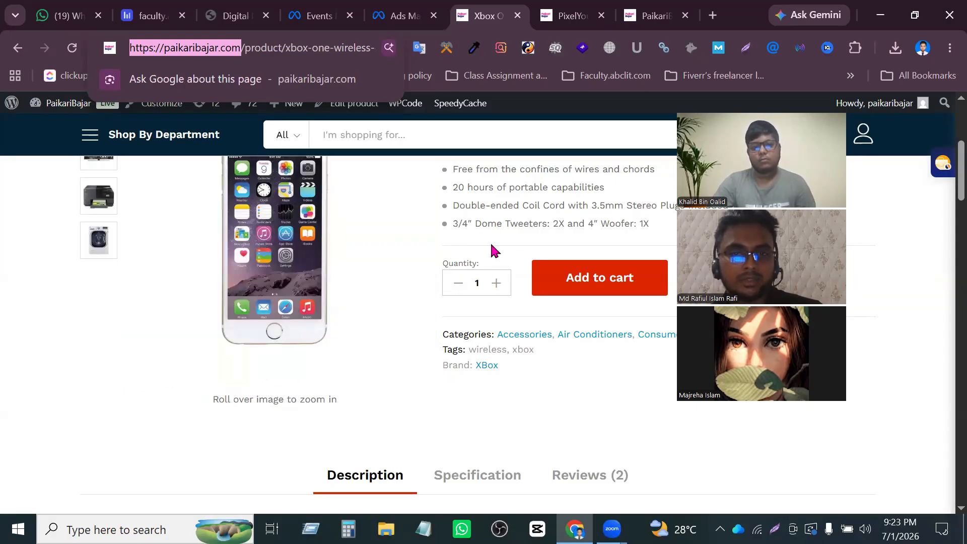
scroll(498, 259, "up", 4)
scroll(503, 289, "down", 18)
scroll(496, 307, "down", 6)
scroll(491, 303, "up", 20)
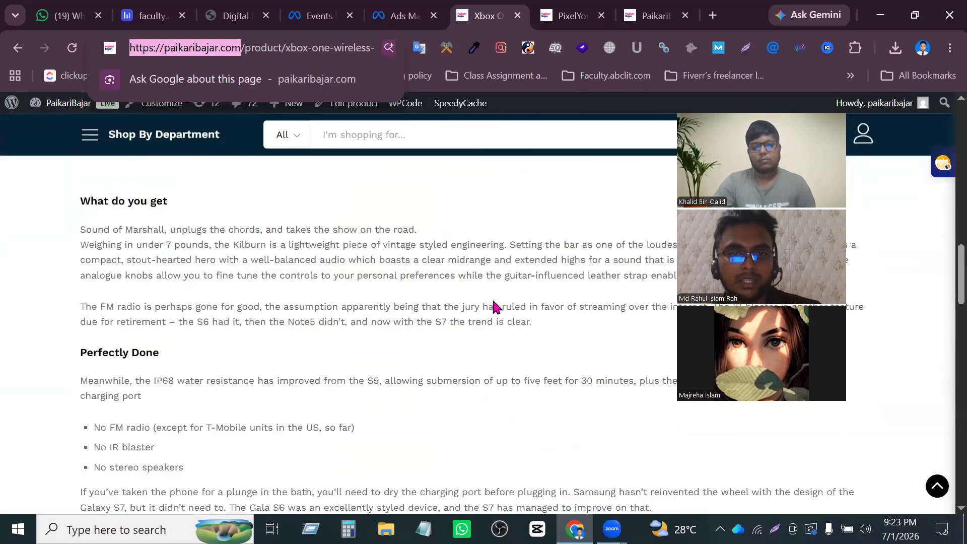
left_click(309, 48)
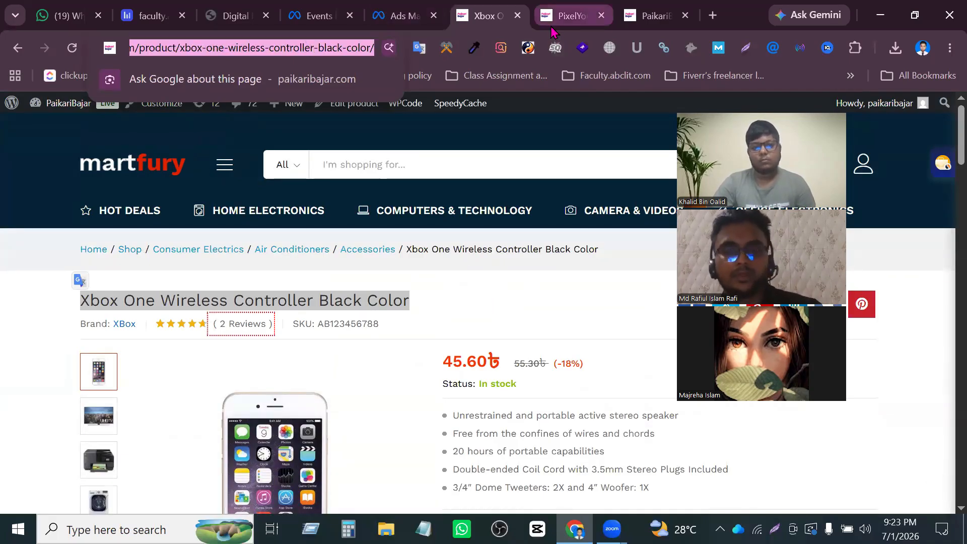
Return to the New Sales Ad and set its Website URL to the copied Xbox One Wireless Controller Black Color product link.
left_click(535, 19)
left_click(398, 15)
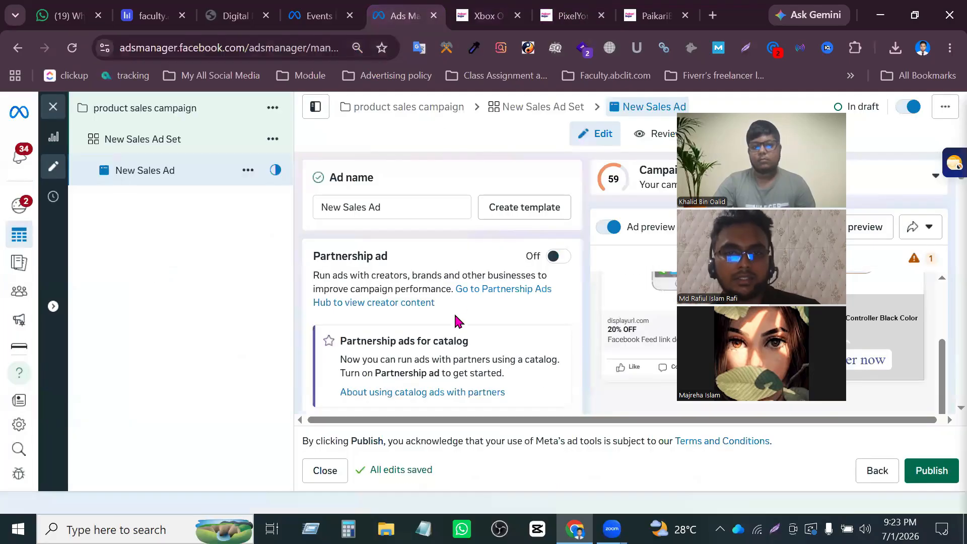
scroll(427, 290, "down", 5)
scroll(427, 292, "down", 10)
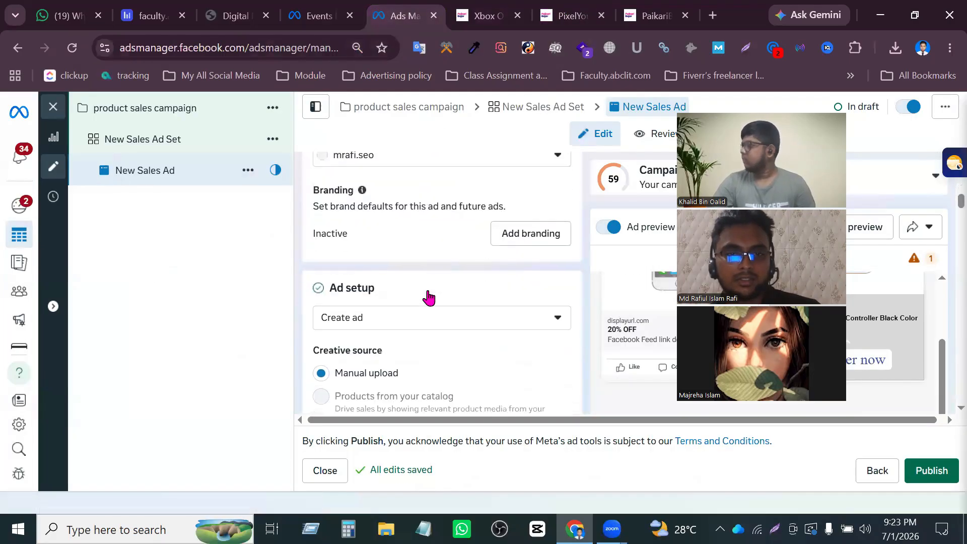
scroll(425, 288, "down", 3)
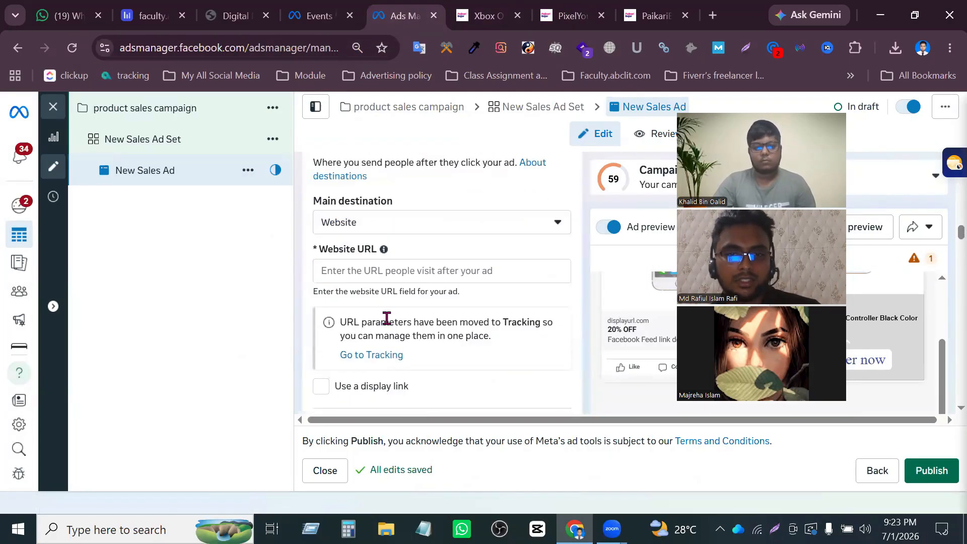
left_click(372, 274)
key("ctrl+v")
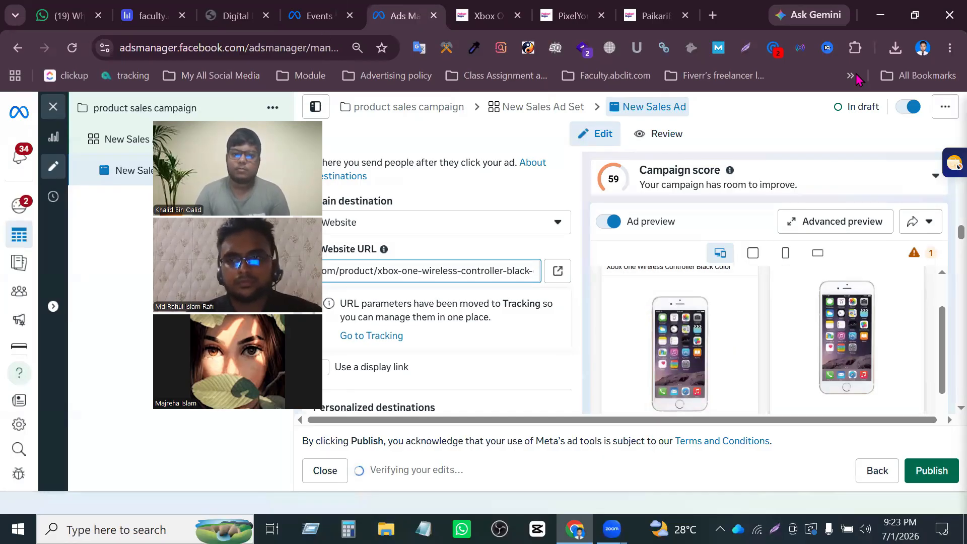
Expand the platform selection in the New Sales Ad Set's placement settings and review the chosen platforms.
left_click(487, 108)
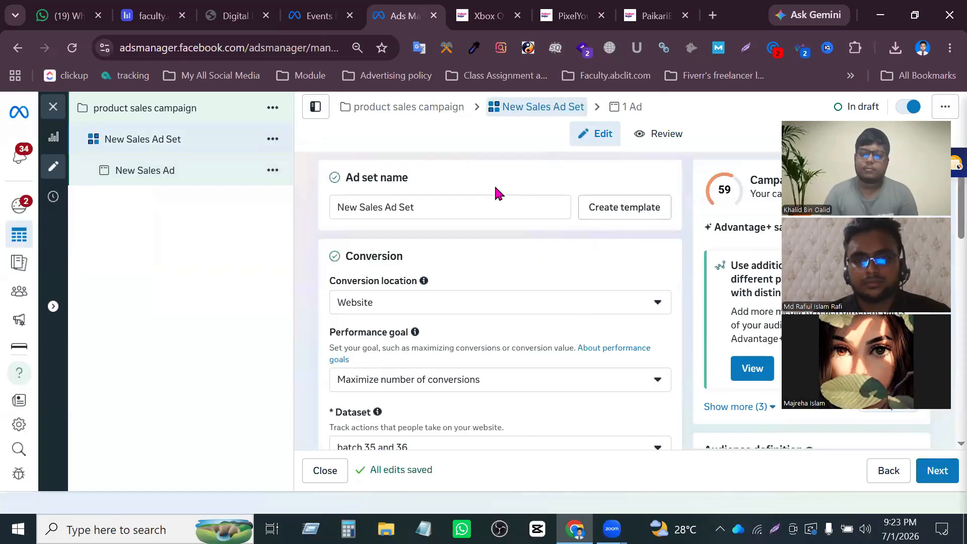
scroll(501, 347, "down", 20)
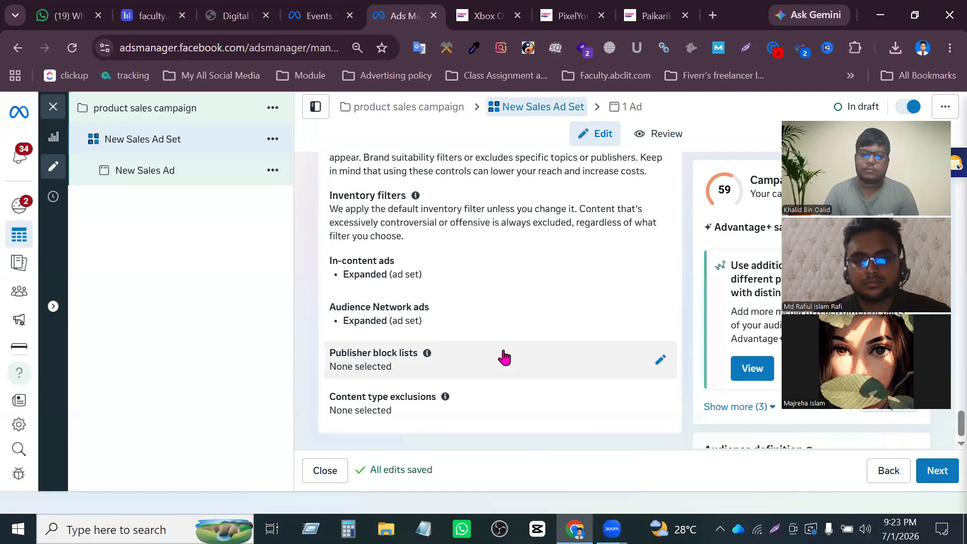
scroll(485, 342, "up", 5)
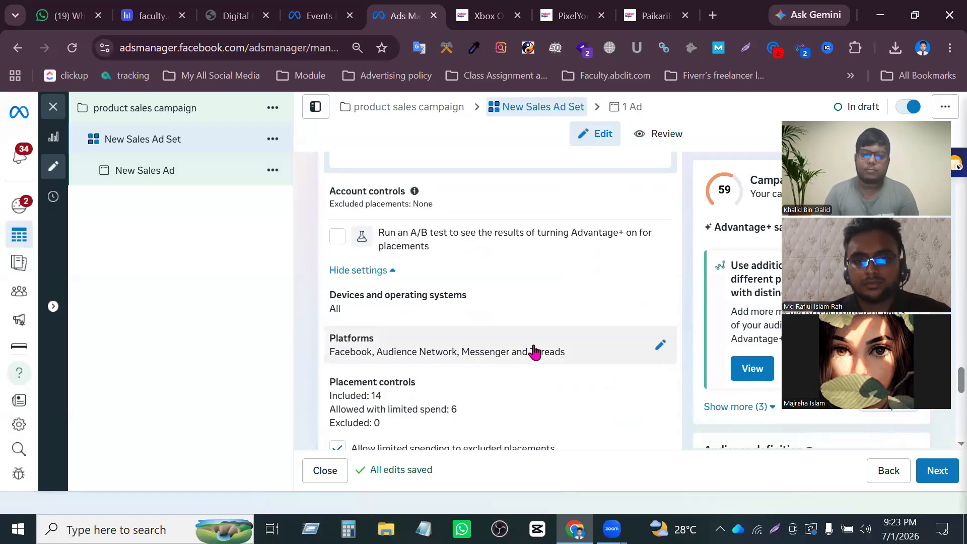
left_click(657, 345)
scroll(513, 333, "down", 1)
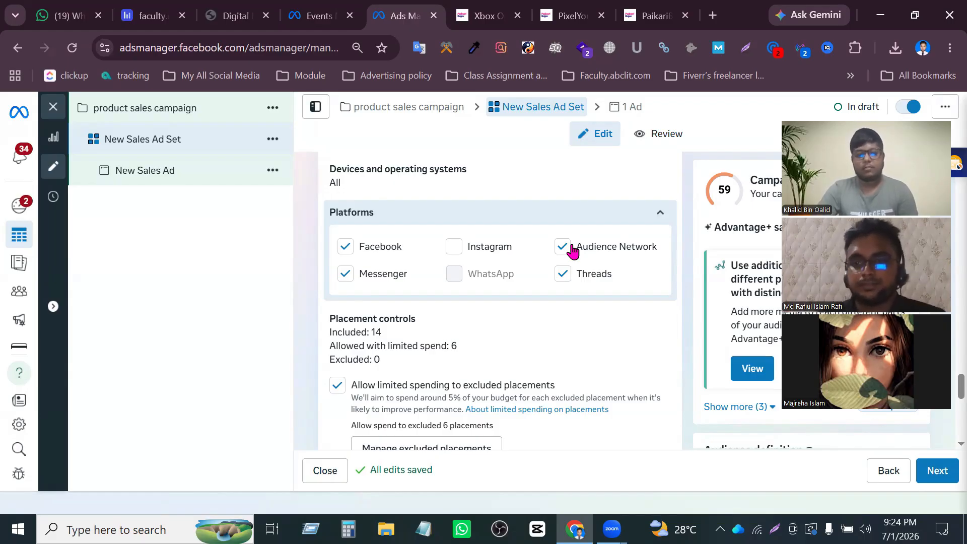
scroll(567, 252, "down", 5)
scroll(574, 145, "up", 8)
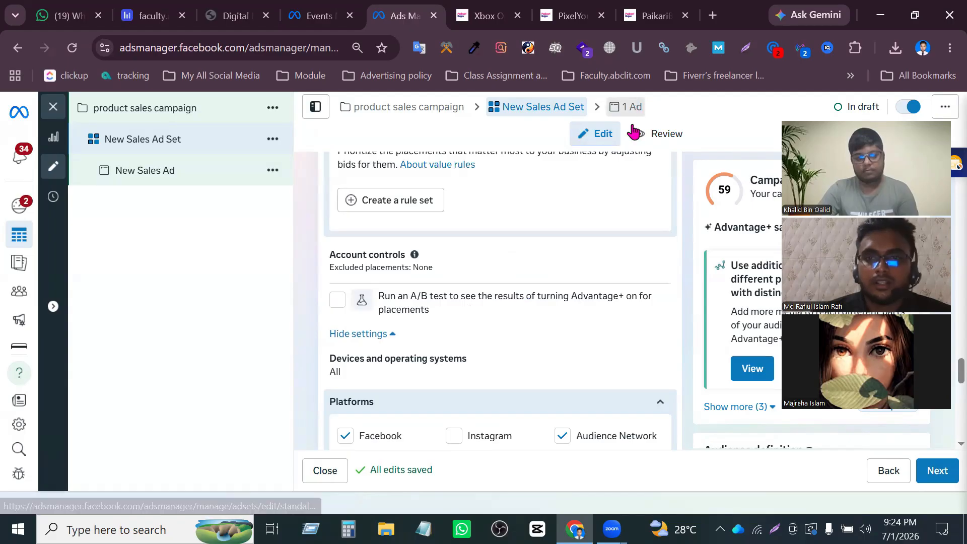
Return to the New Sales Ad and examine its previews across placements for the image, primary text, headline and website link.
left_click(629, 109)
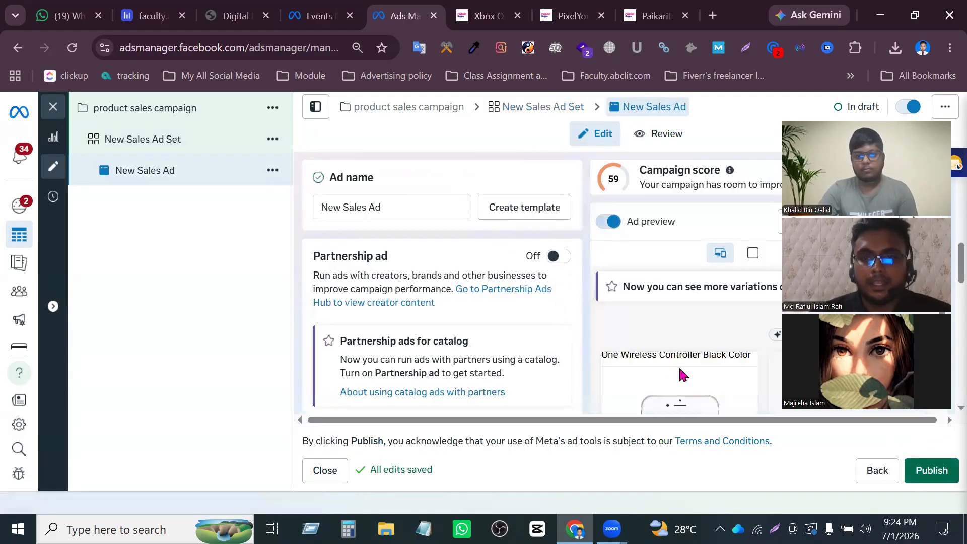
scroll(665, 388, "down", 10)
scroll(493, 277, "up", 4)
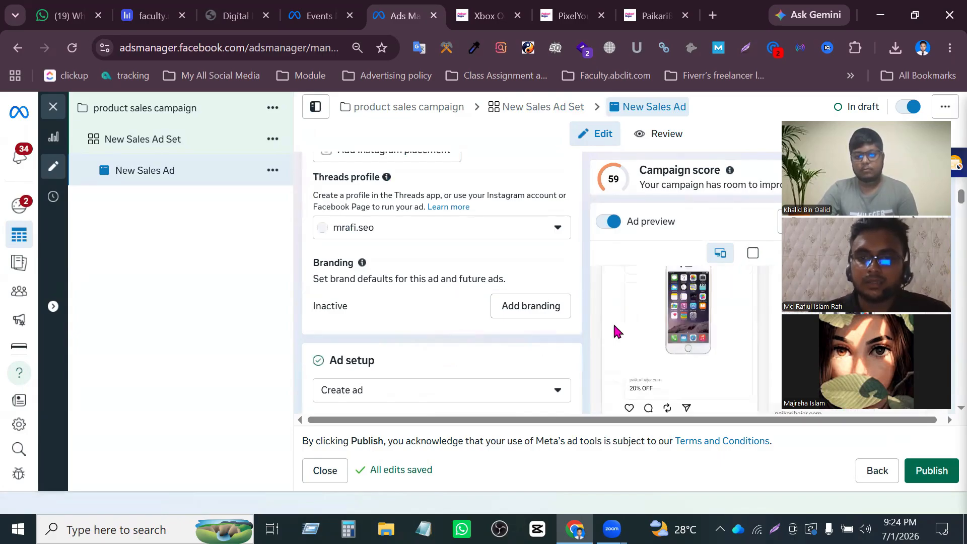
scroll(626, 310, "down", 2)
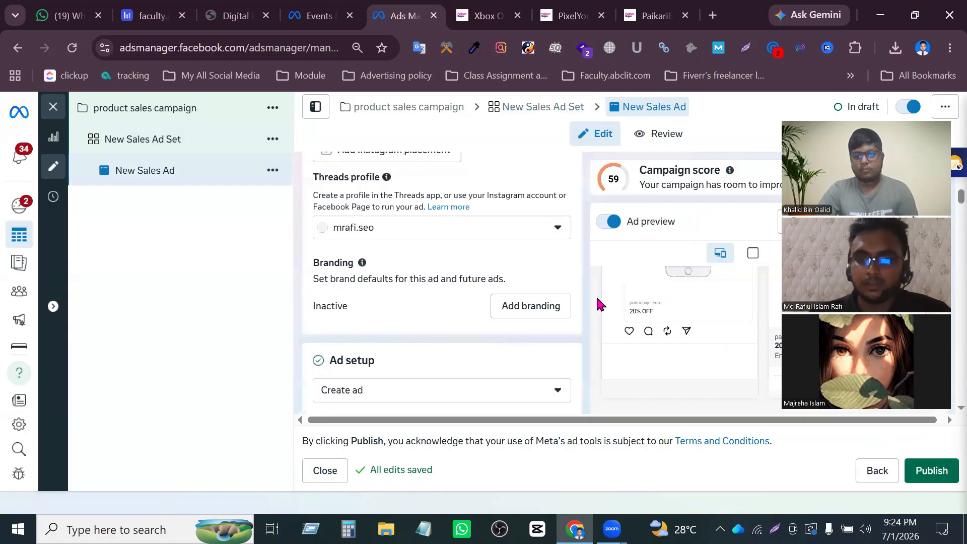
scroll(687, 340, "down", 9)
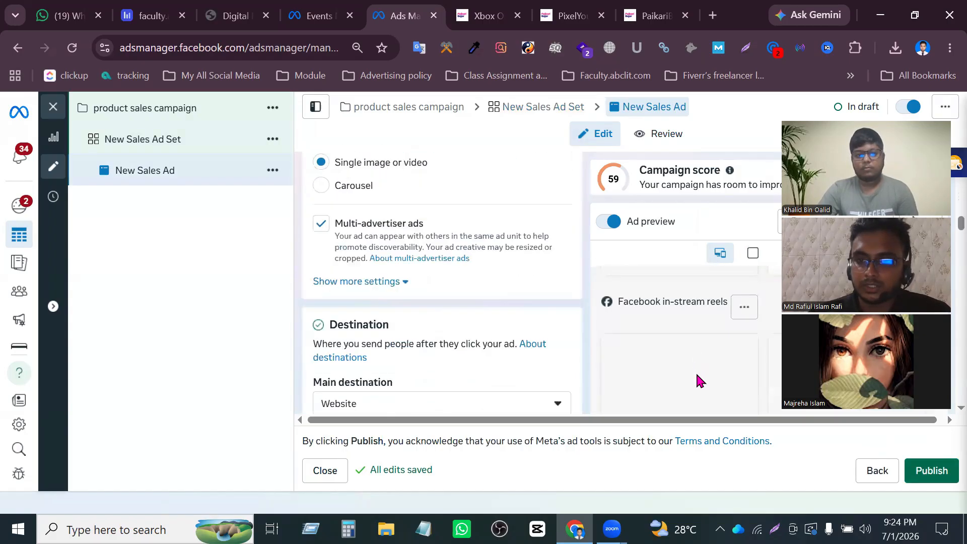
scroll(699, 365, "up", 8)
scroll(710, 348, "up", 3)
scroll(715, 343, "down", 2)
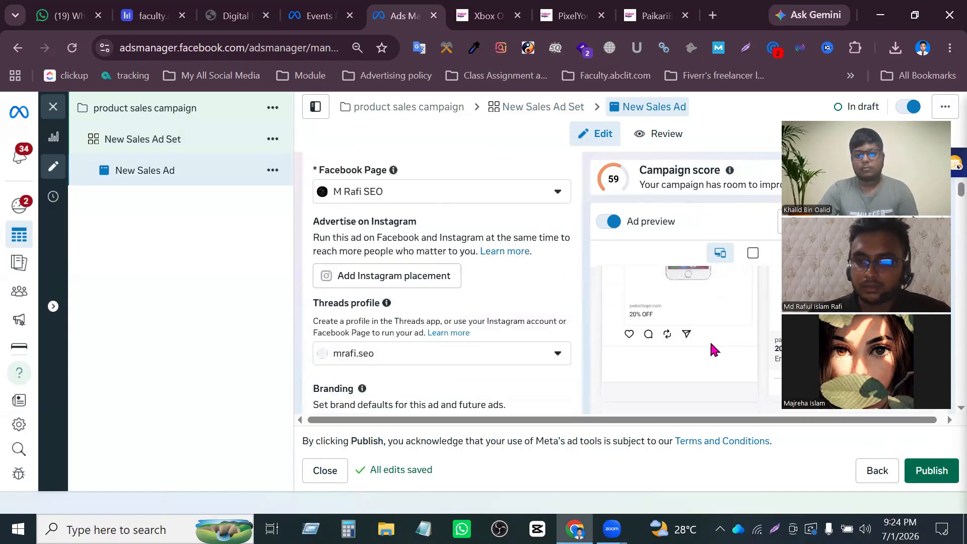
scroll(689, 304, "up", 2)
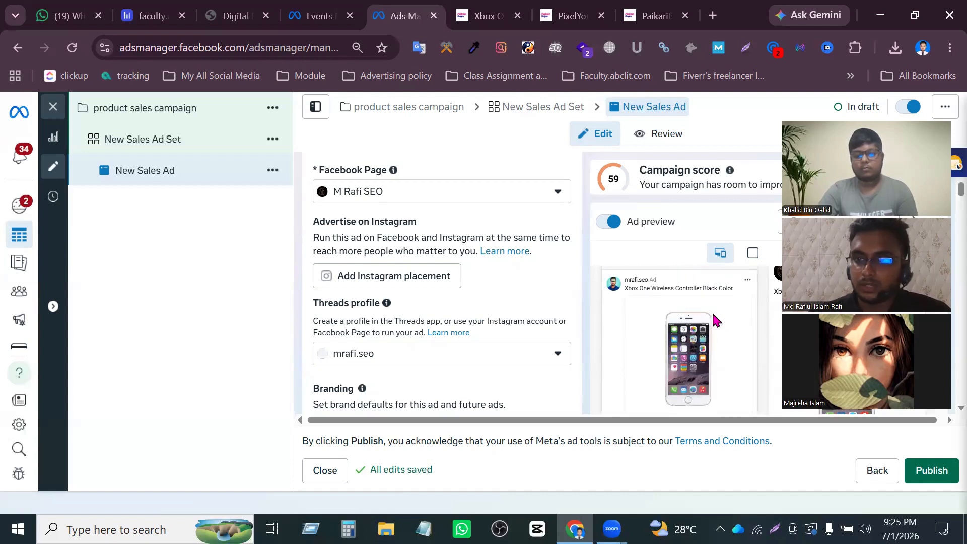
Review the ad's website destination, media, primary text, headline and call to action settings.
scroll(421, 381, "down", 5)
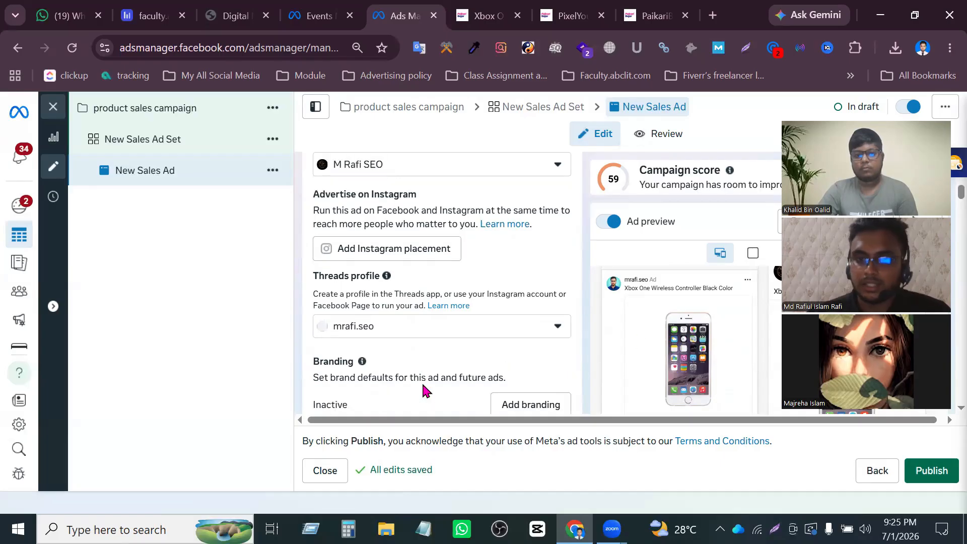
scroll(374, 310, "down", 10)
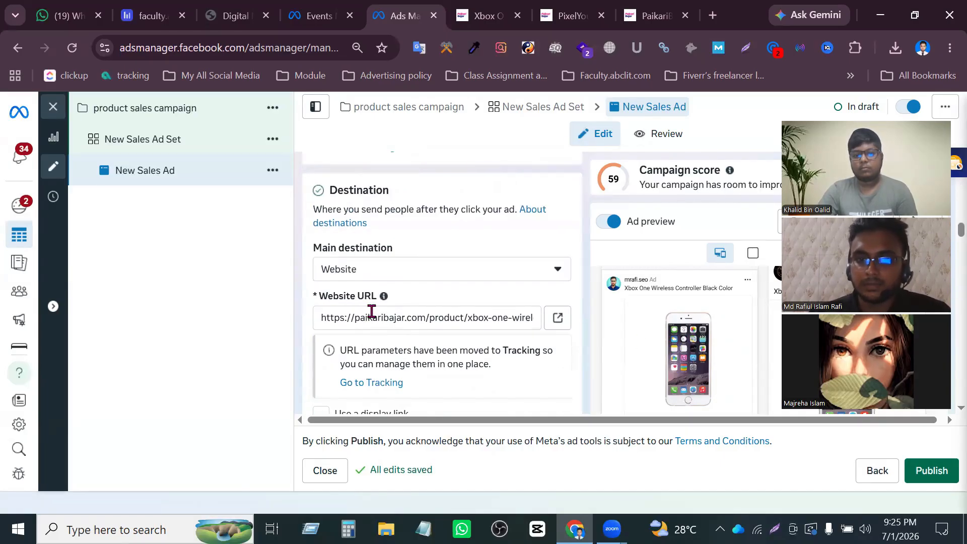
scroll(403, 302, "down", 10)
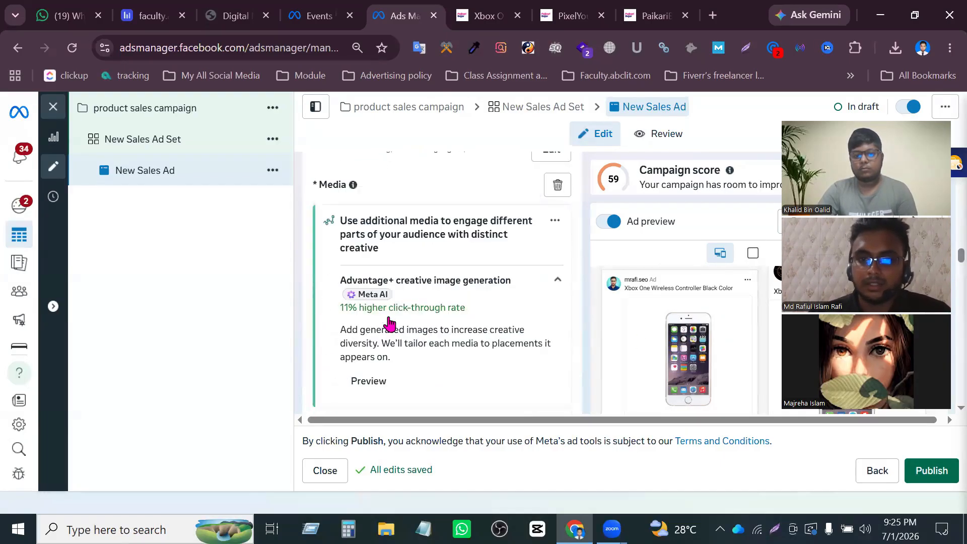
scroll(389, 324, "up", 10)
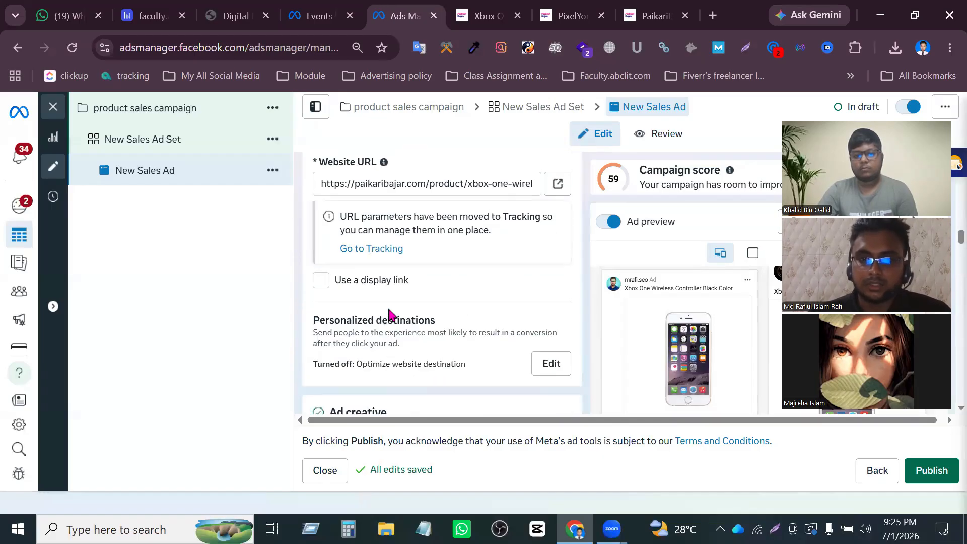
scroll(392, 332, "down", 4)
scroll(392, 333, "down", 10)
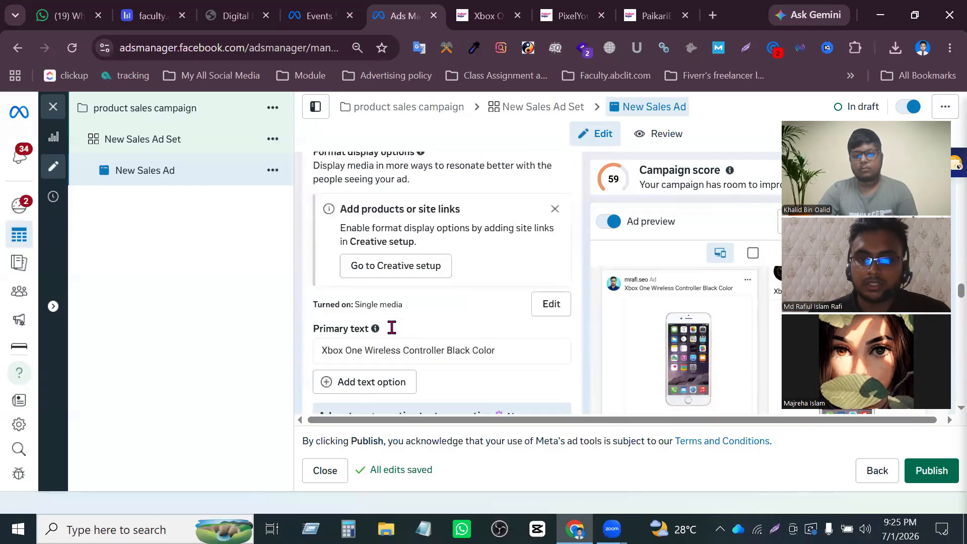
scroll(392, 327, "up", 2)
scroll(392, 328, "down", 8)
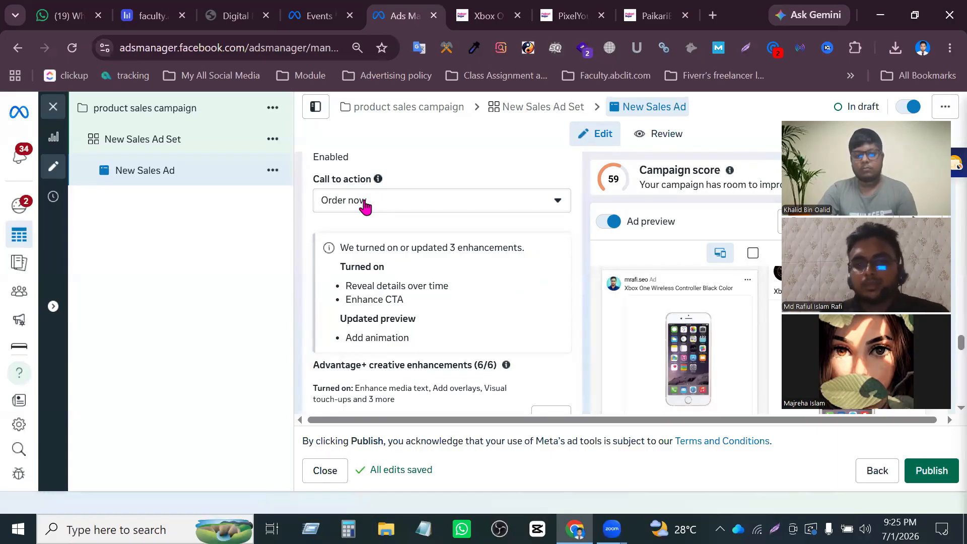
scroll(454, 259, "up", 5)
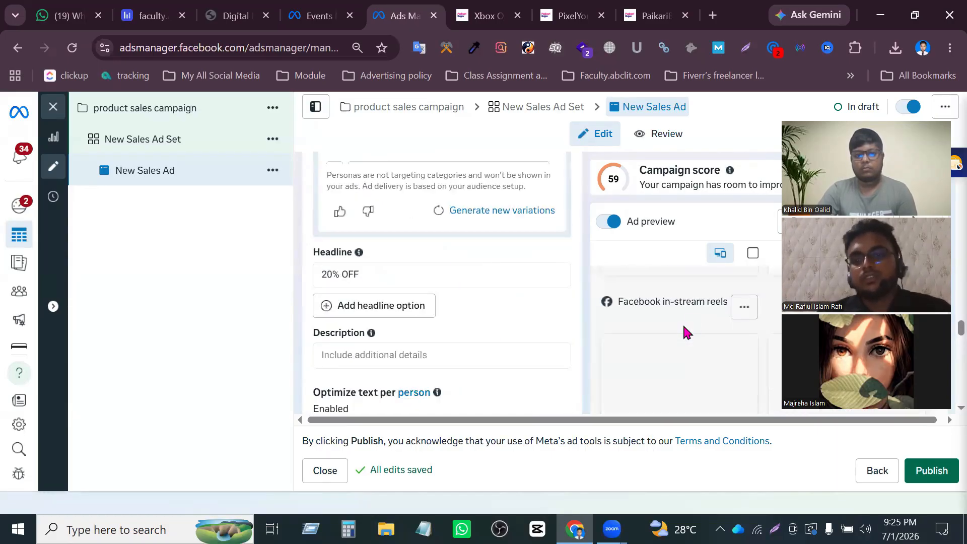
Dismiss the inactive Meta Pixel notice in the ad's tracking settings for the batch 35 and 36 dataset.
scroll(454, 351, "down", 4)
scroll(455, 351, "down", 8)
scroll(452, 348, "up", 4)
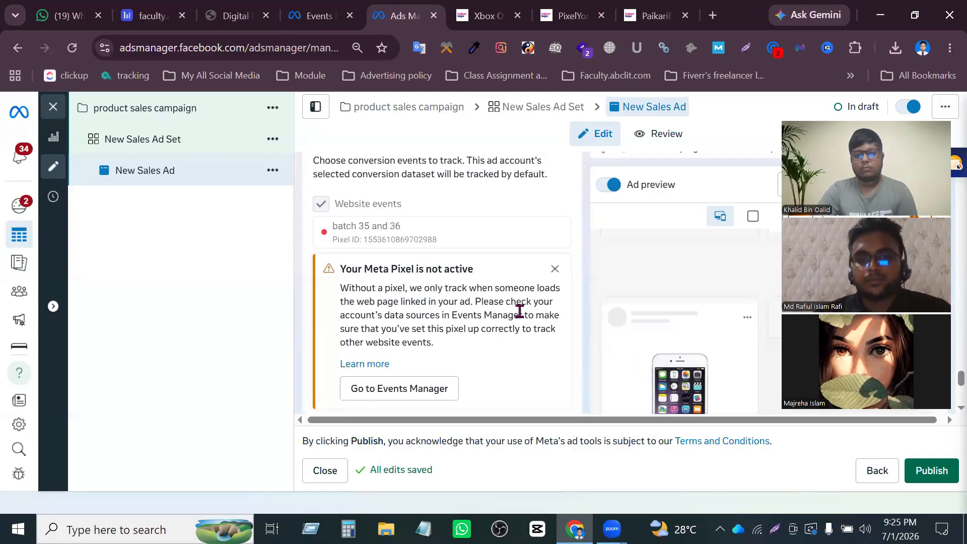
left_click(555, 269)
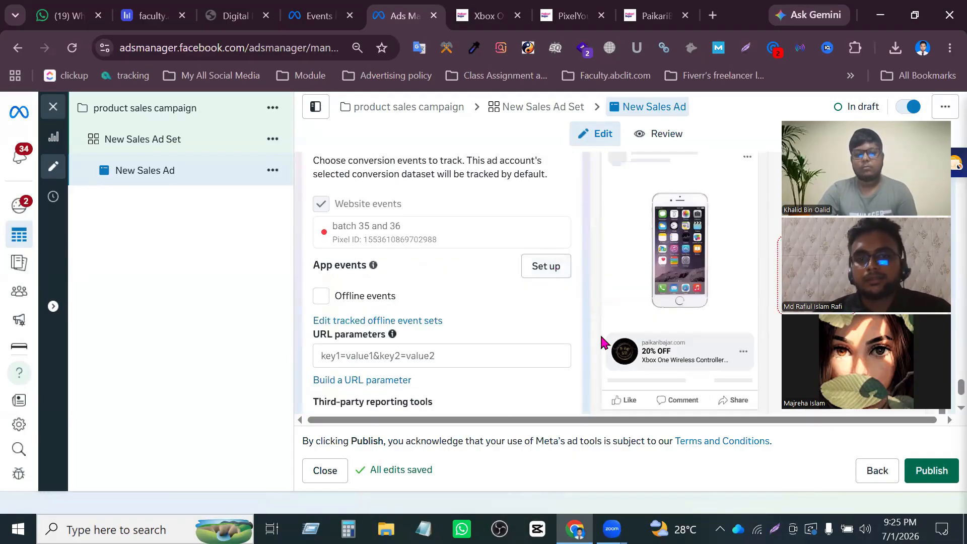
scroll(579, 342, "up", 15)
scroll(580, 344, "up", 6)
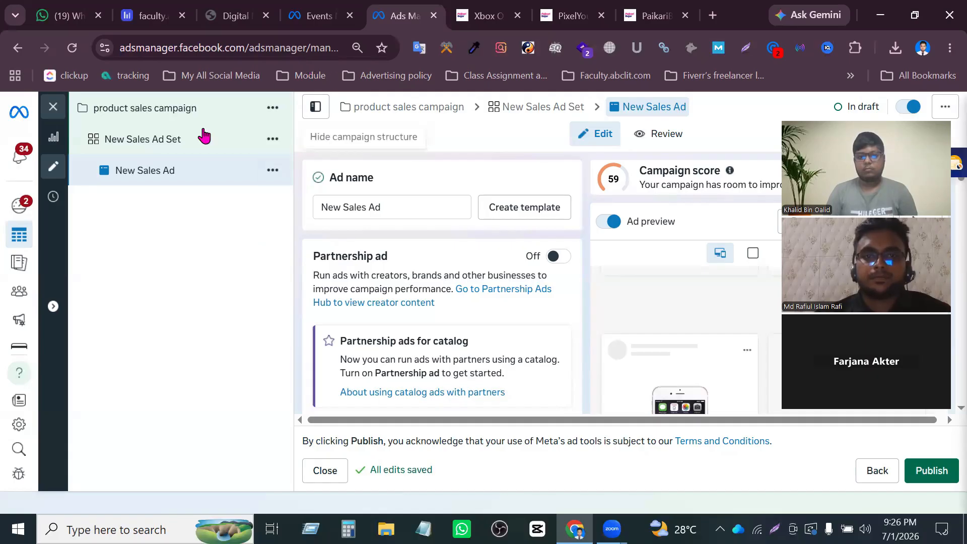
Close the ad editor without publishing the draft and open the Datasets page in Events Manager.
left_click(53, 106)
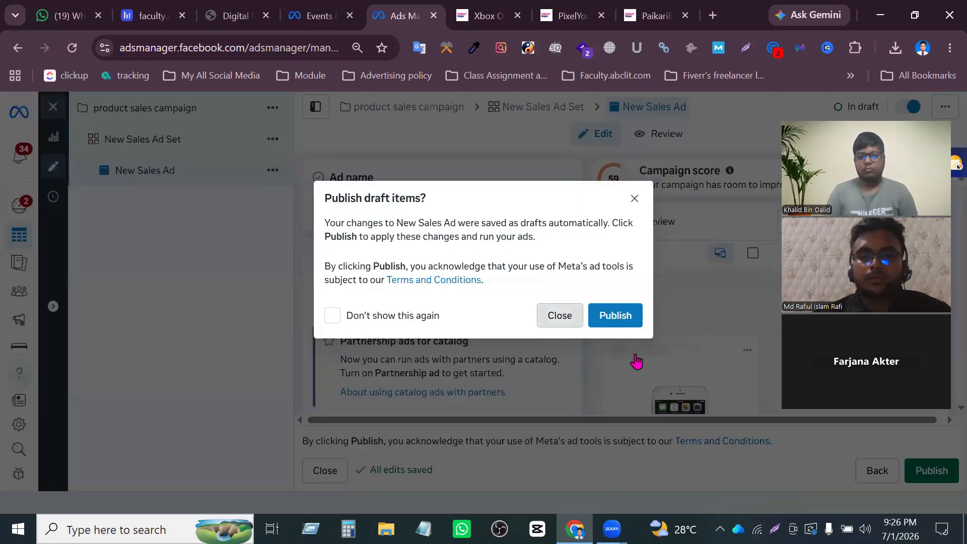
left_click(559, 316)
mouse_move(24, 331)
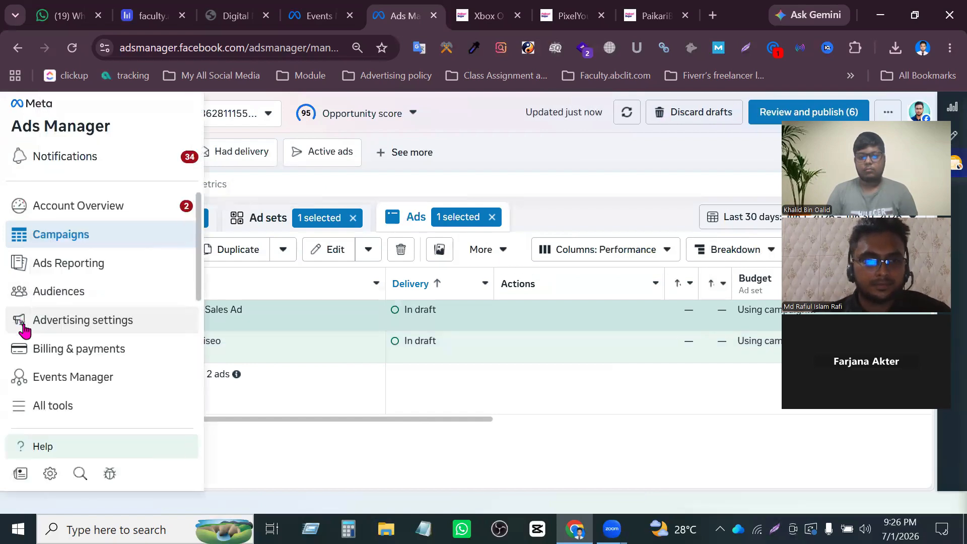
left_click(73, 378)
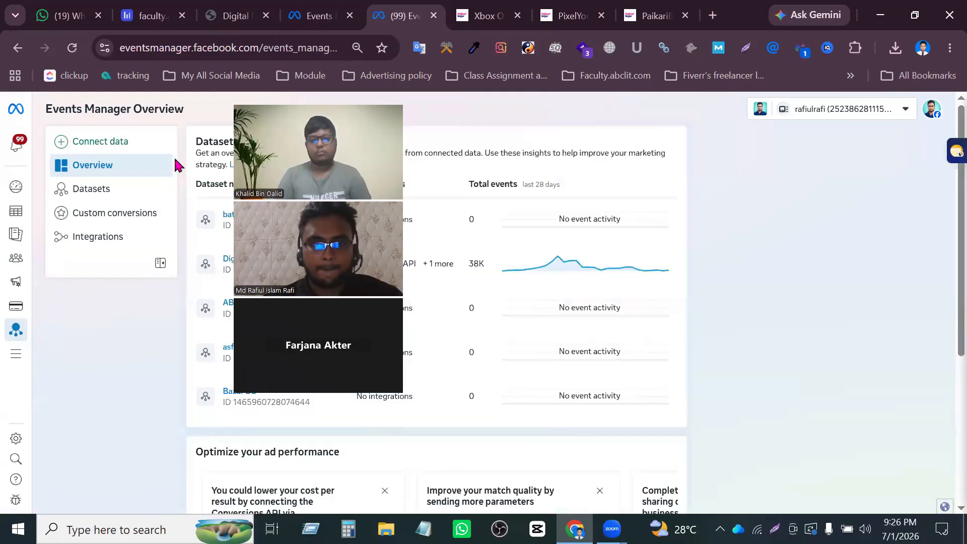
left_click(140, 192)
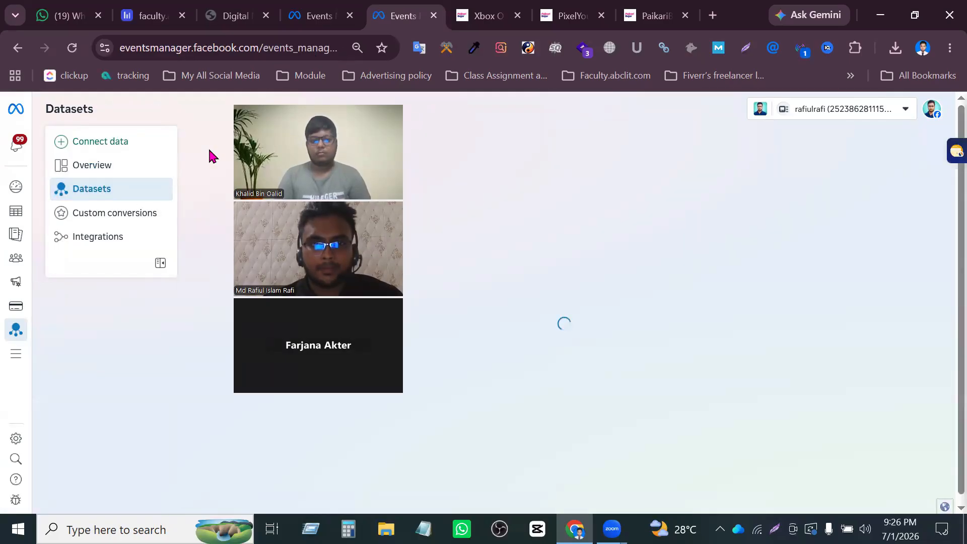
Start a new Meta Pixel integration for the batch 35 and 36 dataset using the Manually Add Code to Your Website method.
left_click_drag(332, 49, 888, 57)
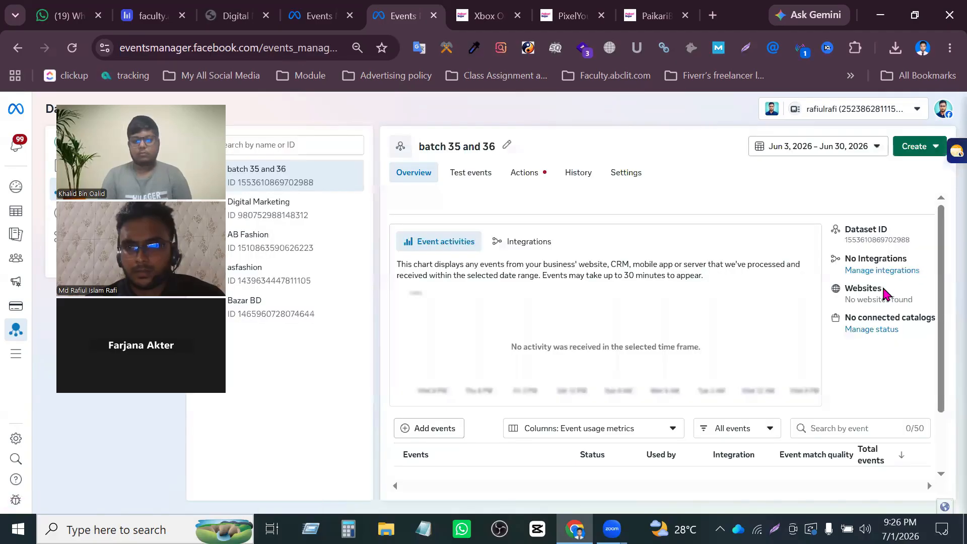
left_click(884, 277)
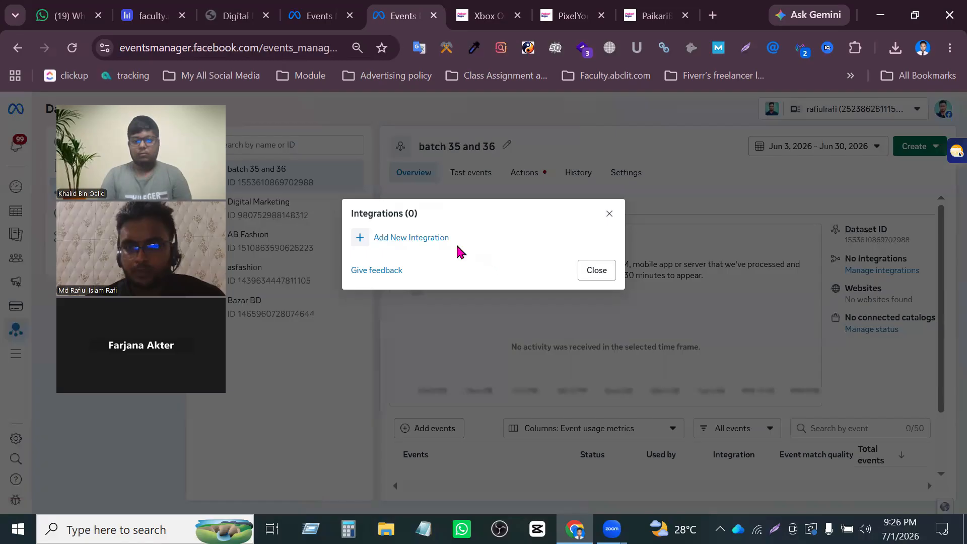
left_click(445, 238)
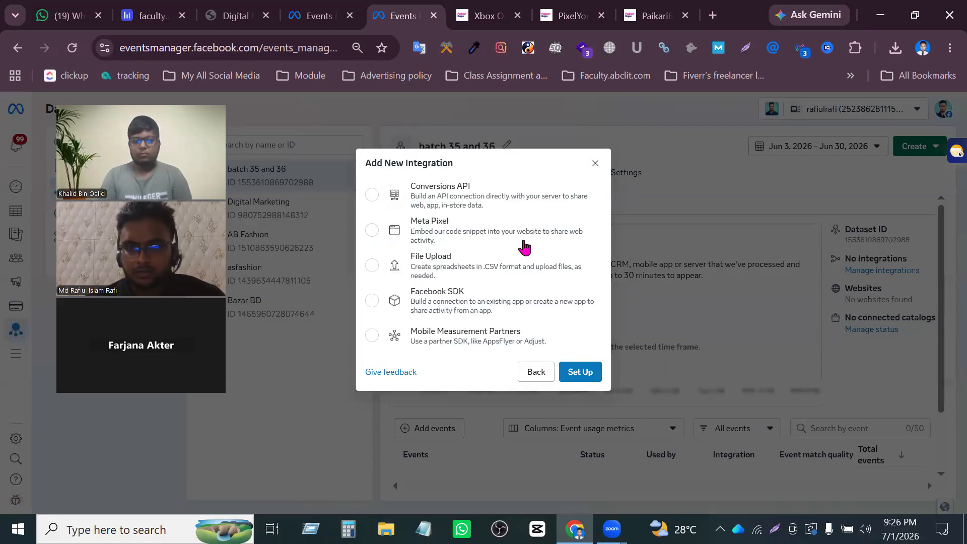
left_click(374, 230)
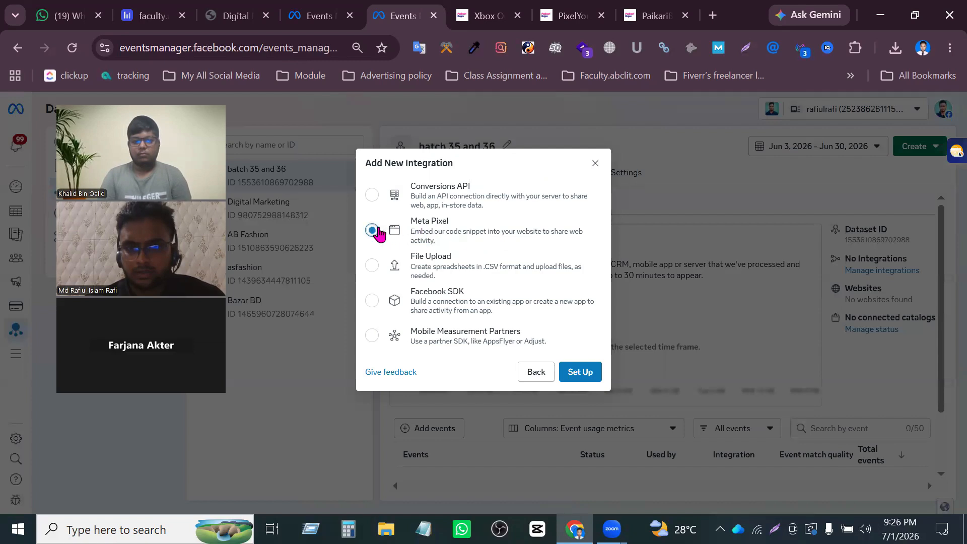
left_click(590, 374)
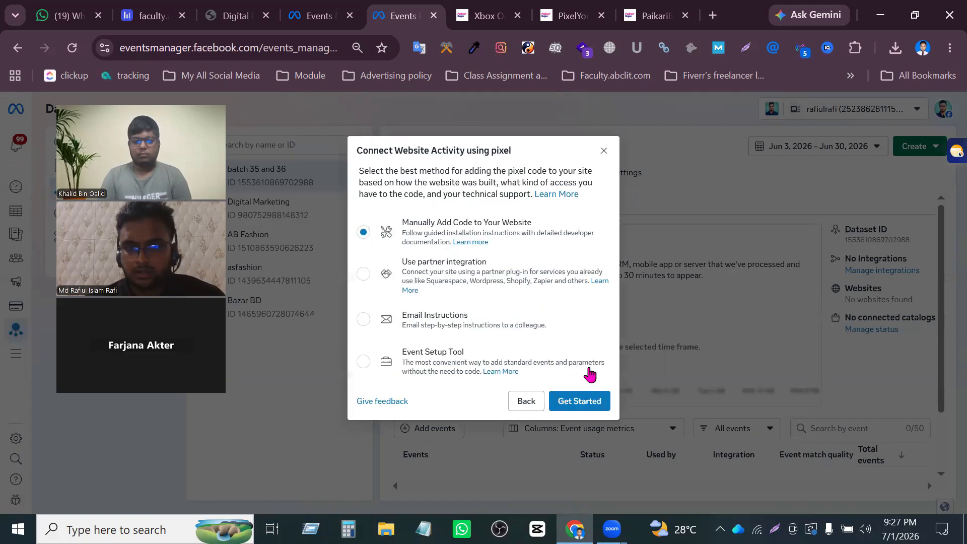
left_click(579, 401)
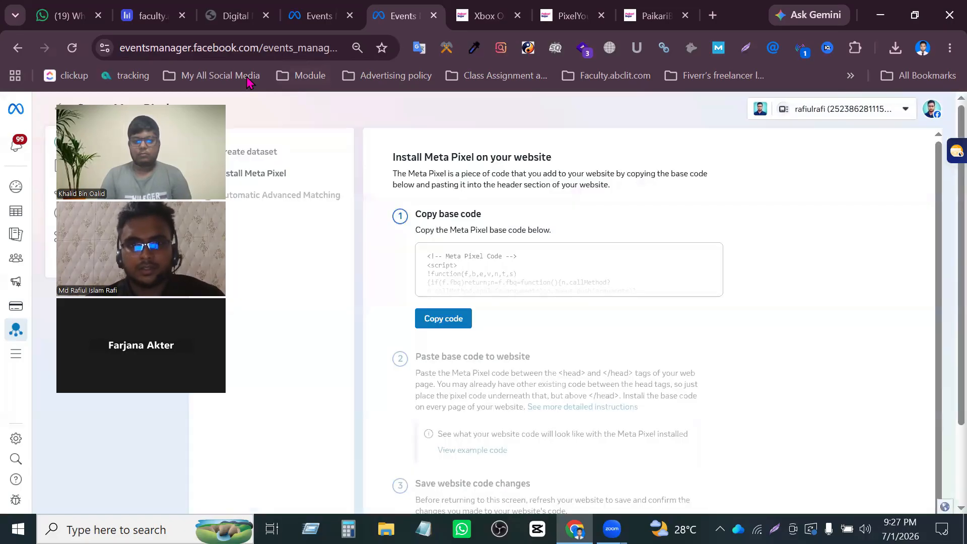
Copy the Meta Pixel base code and paste it into an empty Notepad document.
left_click_drag(251, 83, 777, 109)
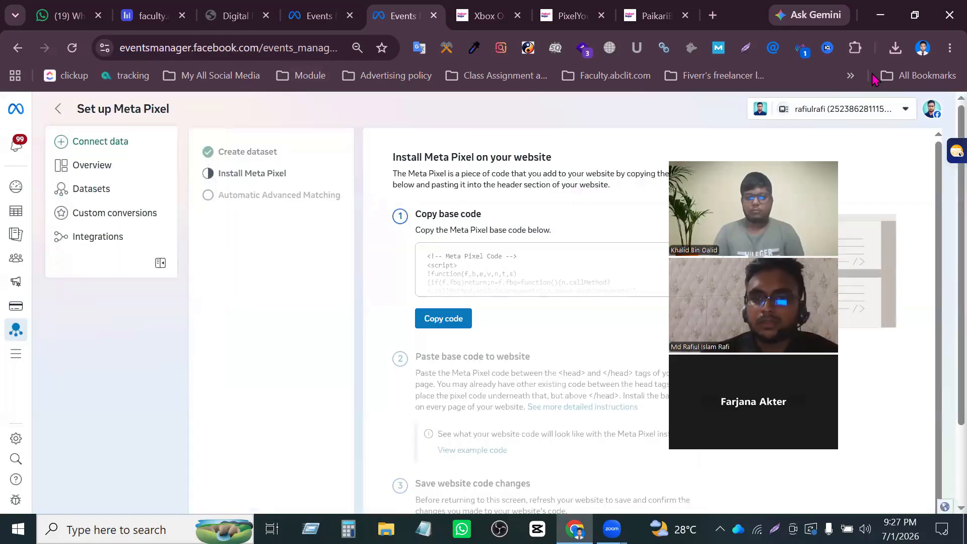
left_click_drag(777, 109, 875, 79)
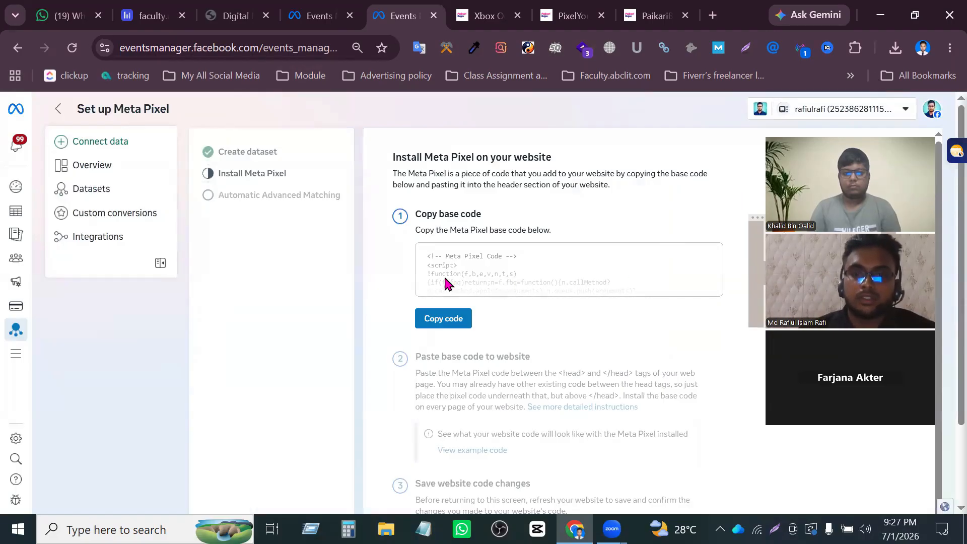
left_click(453, 328)
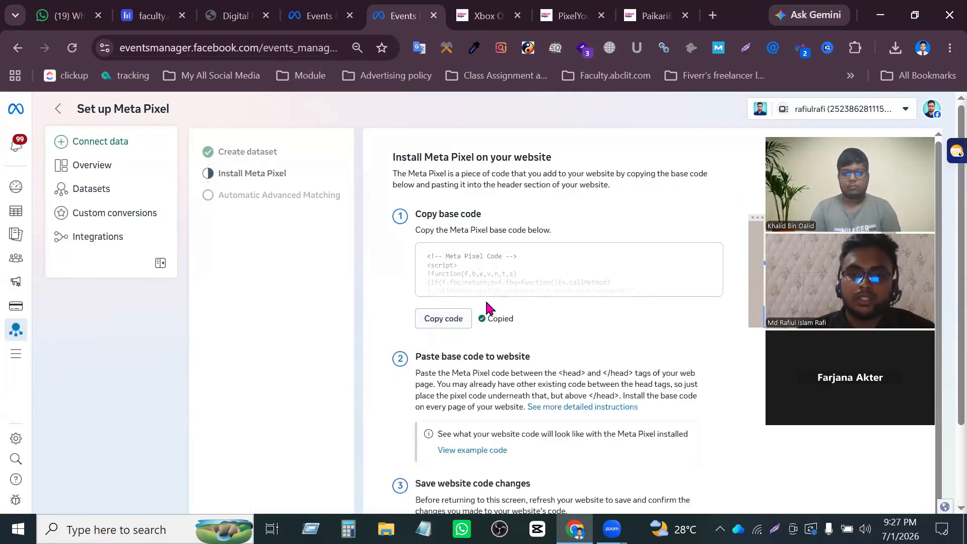
left_click(423, 529)
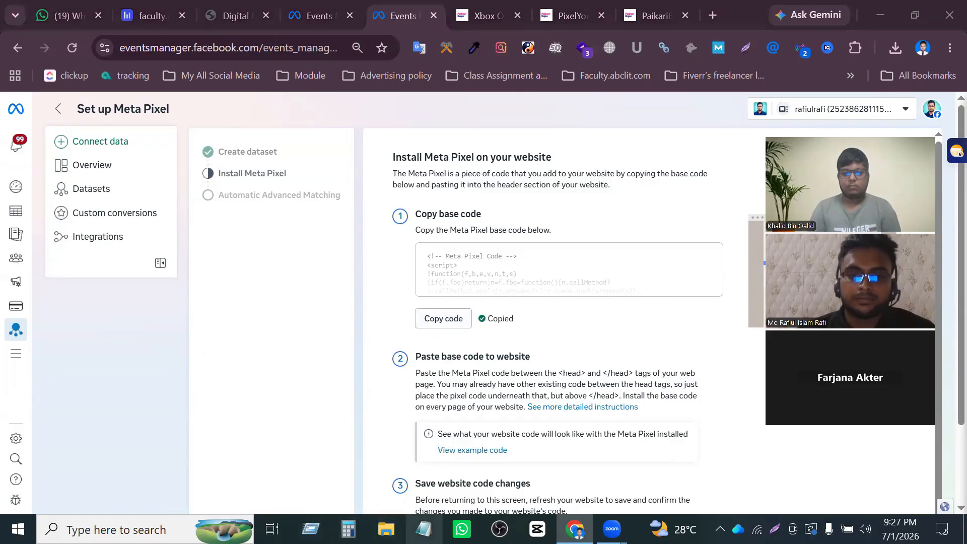
key("ctrl+v")
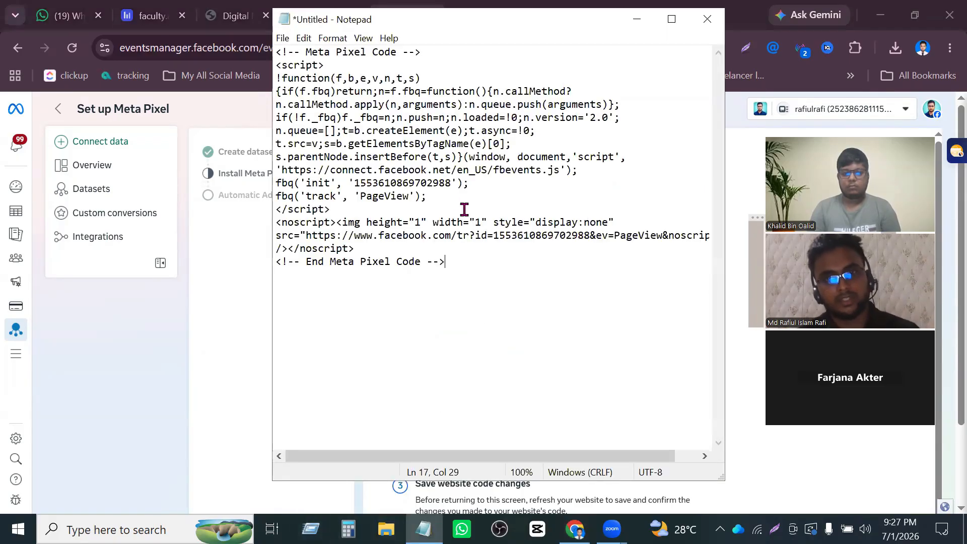
Examine the pasted Meta Pixel code at a readable size, highlighting the pixel ID in the init line.
scroll(474, 220, "up", 5)
scroll(475, 217, "right", 6)
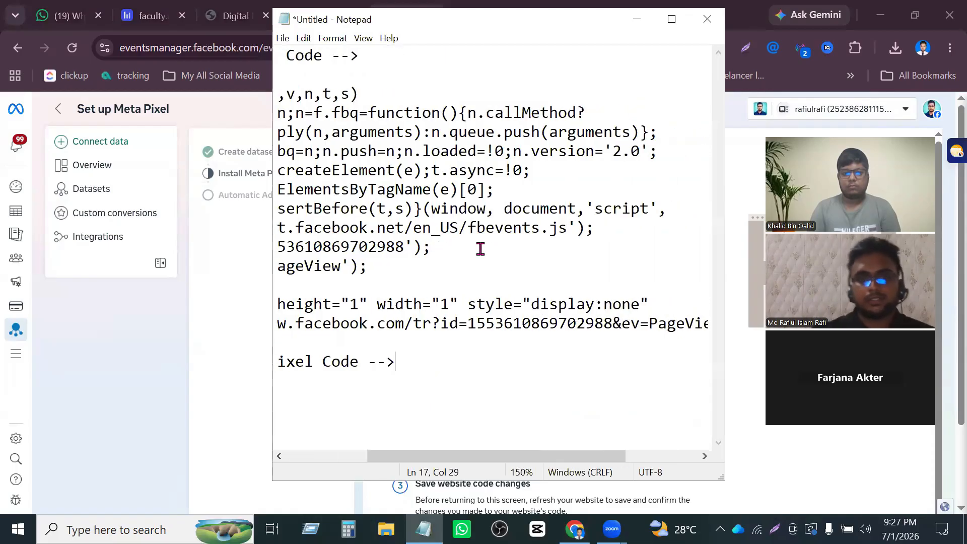
scroll(484, 249, "left", 6)
scroll(496, 258, "right", 6)
scroll(496, 259, "left", 2)
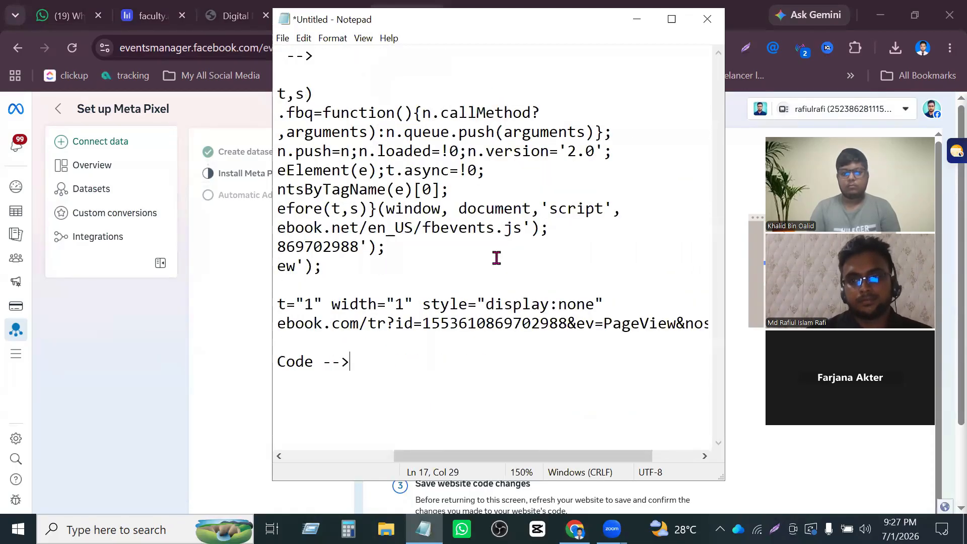
scroll(495, 260, "right", 2)
scroll(496, 262, "left", 6)
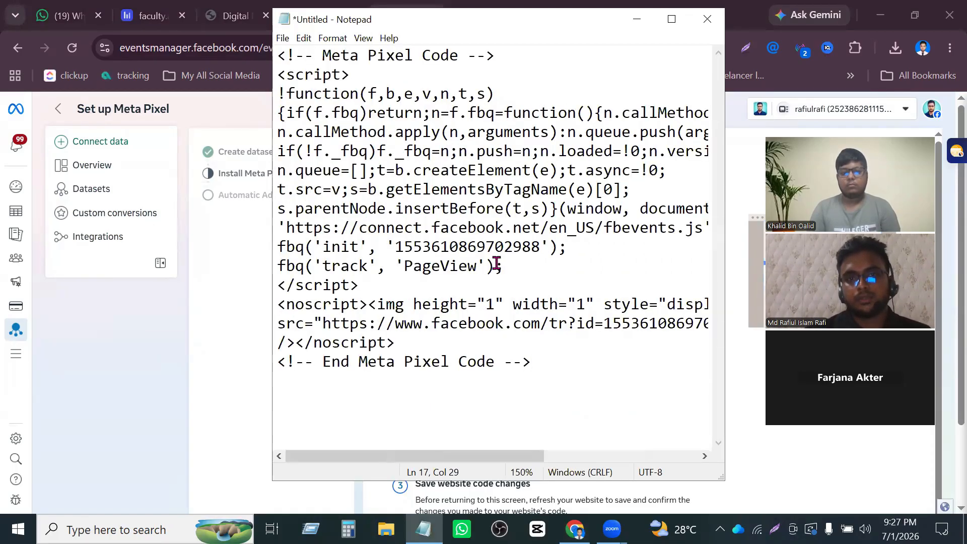
scroll(497, 262, "right", 2)
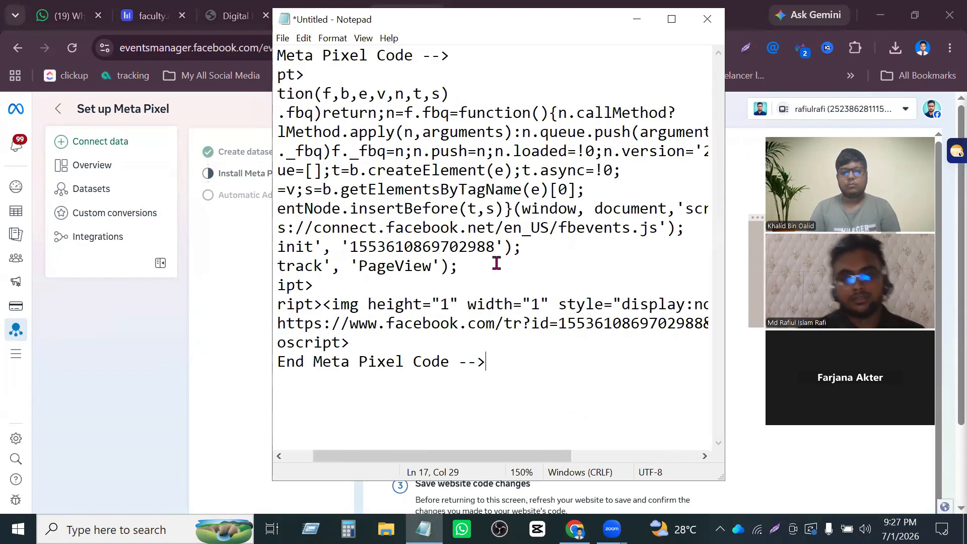
scroll(484, 254, "down", 3)
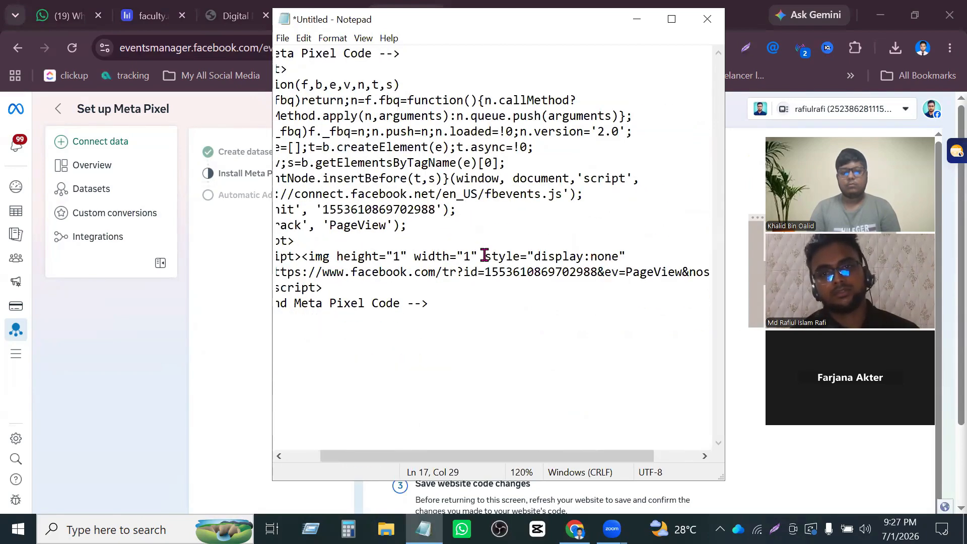
scroll(484, 254, "down", 6)
scroll(484, 255, "up", 9)
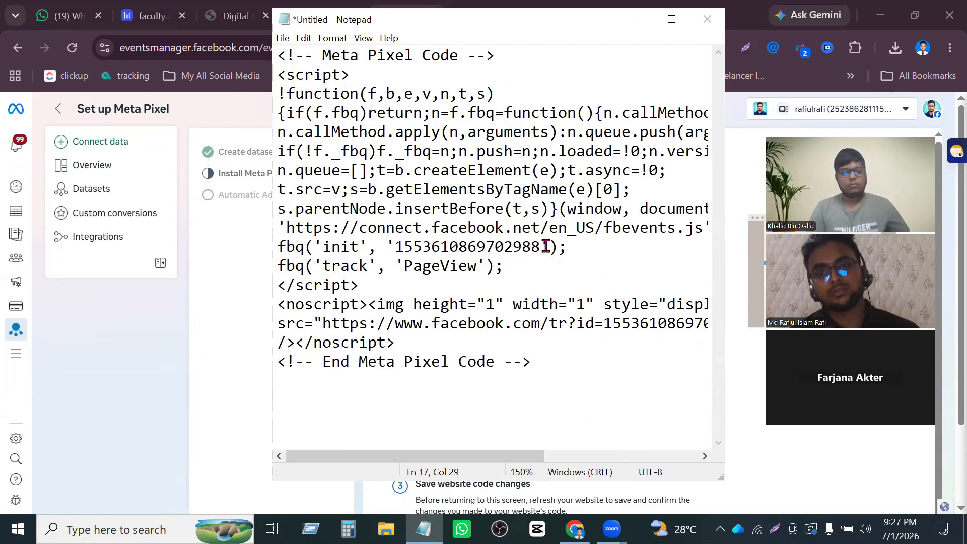
scroll(545, 249, "down", 2)
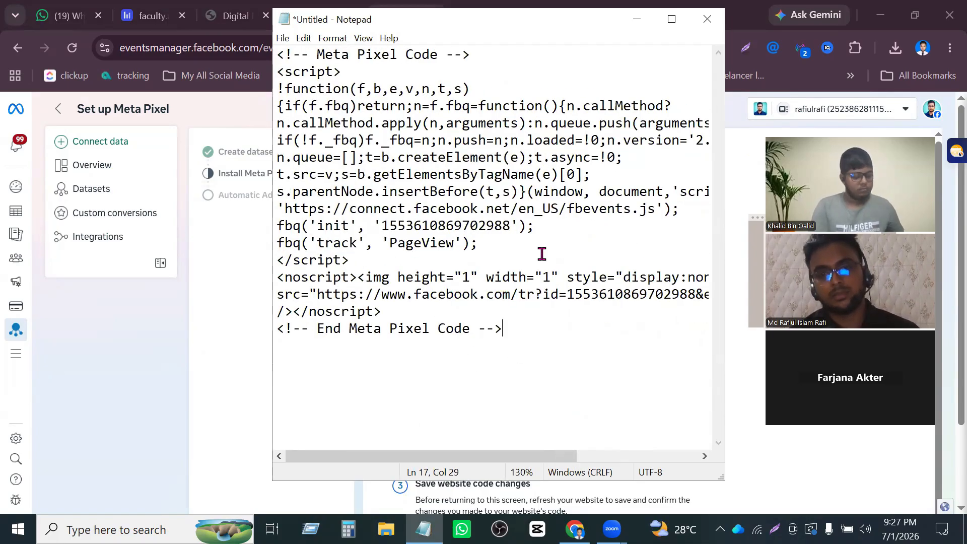
scroll(542, 251, "down", 1)
scroll(541, 254, "up", 1)
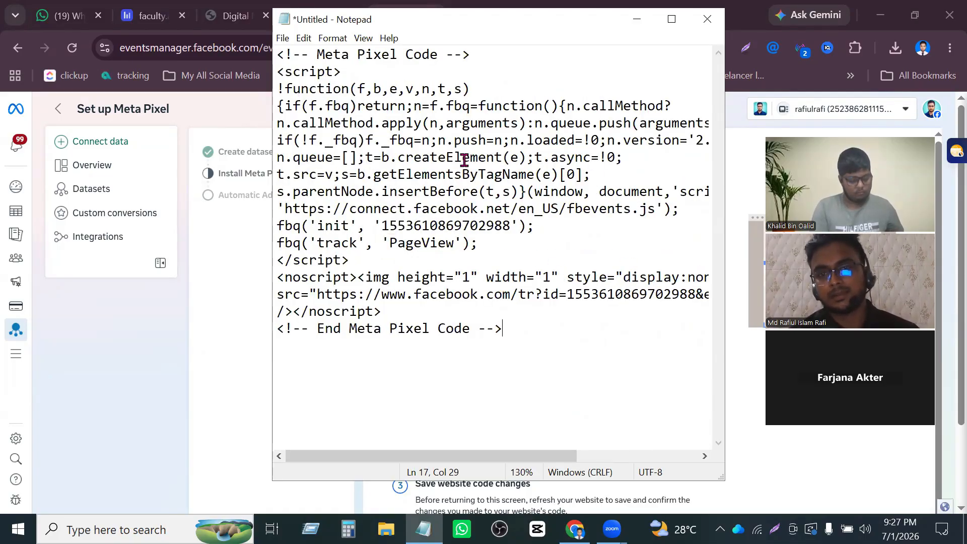
scroll(447, 266, "down", 1)
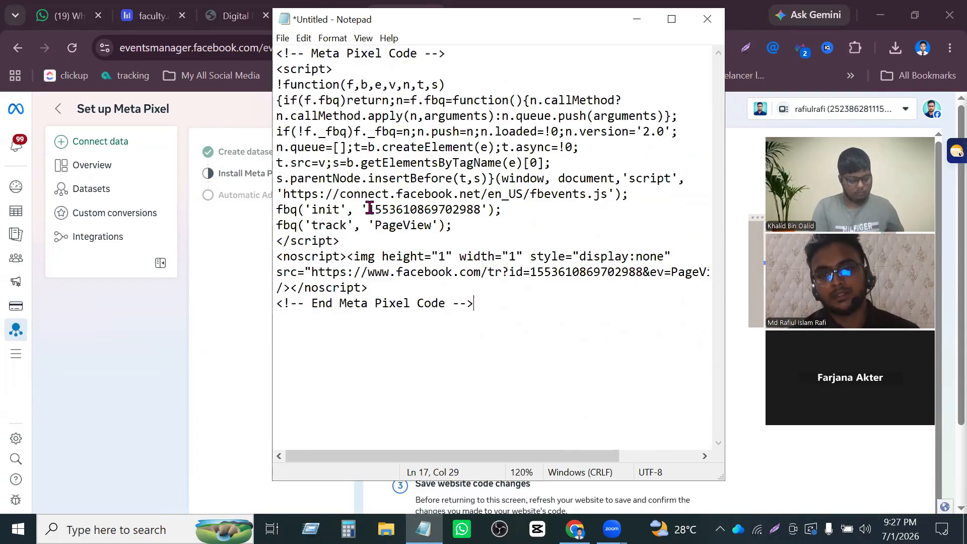
left_click_drag(368, 209, 481, 209)
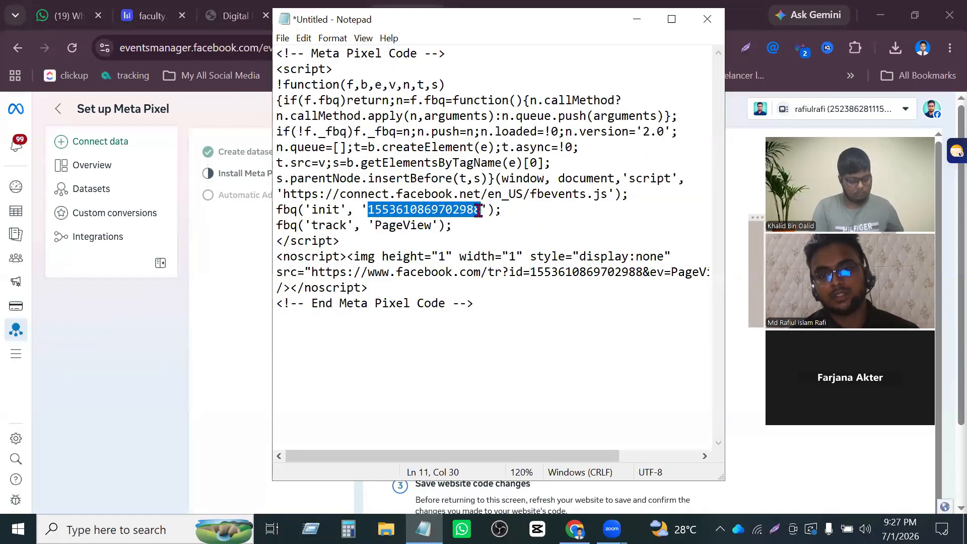
Close Notepad without saving the pasted code and return from the Meta Pixel setup to the dataset overview.
left_click(707, 20)
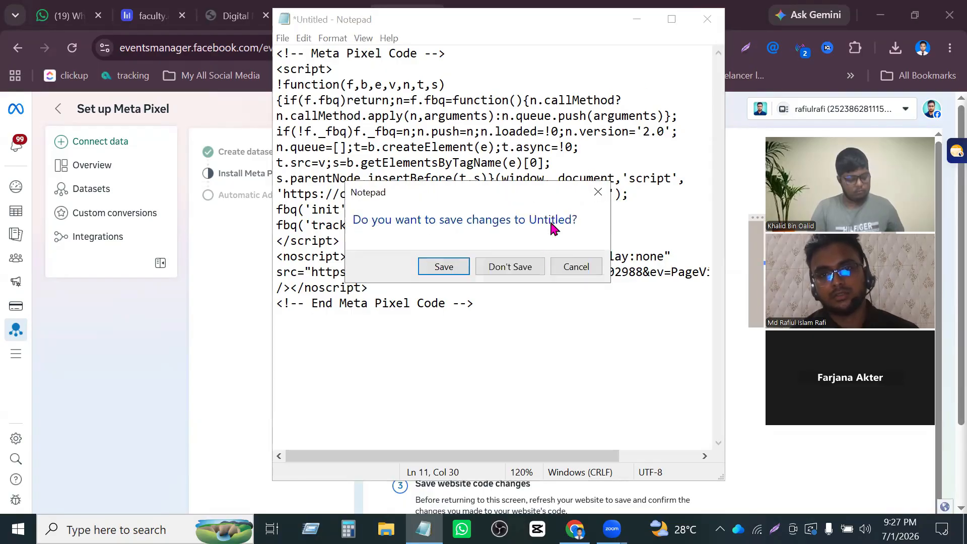
left_click(526, 268)
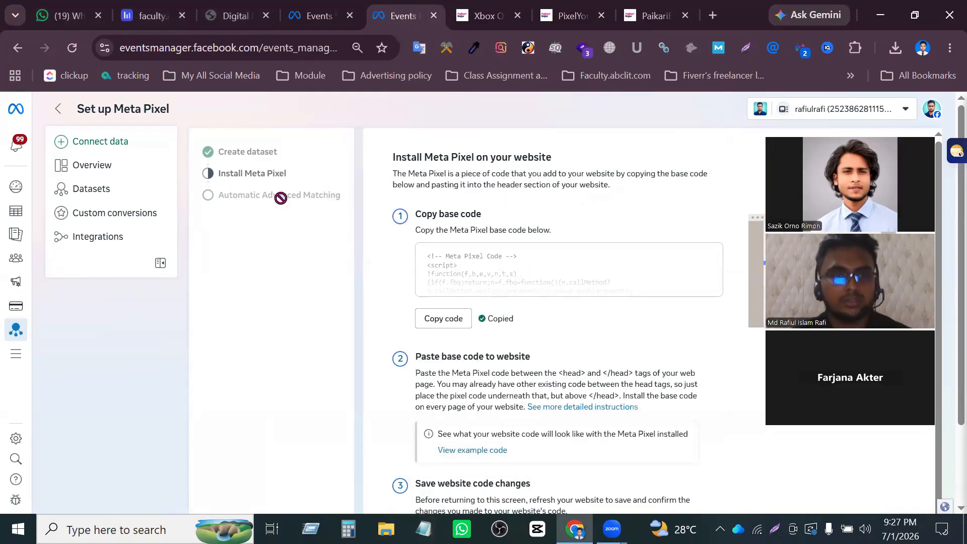
left_click(58, 109)
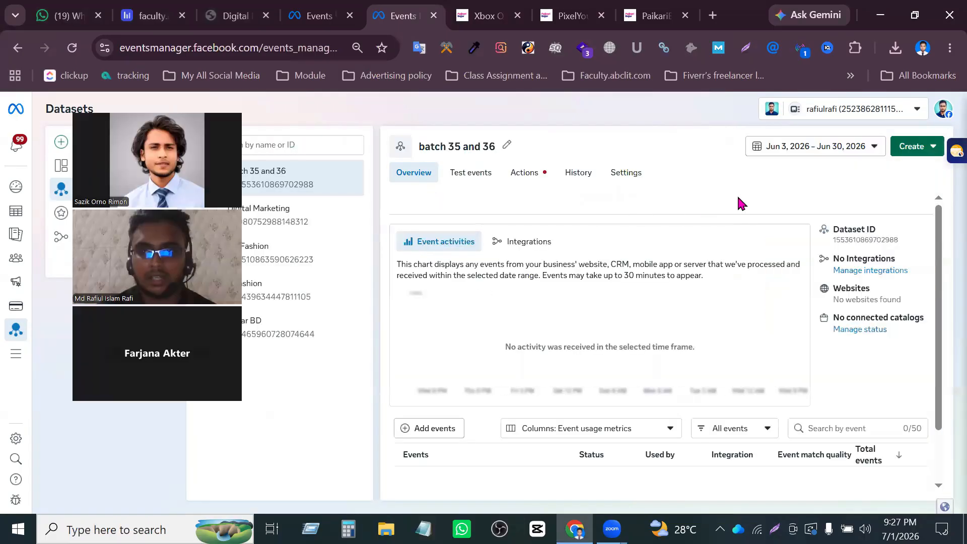
Revisit the manual Meta Pixel installation page through the dataset's integrations and return to the dataset's event overview.
left_click(841, 270)
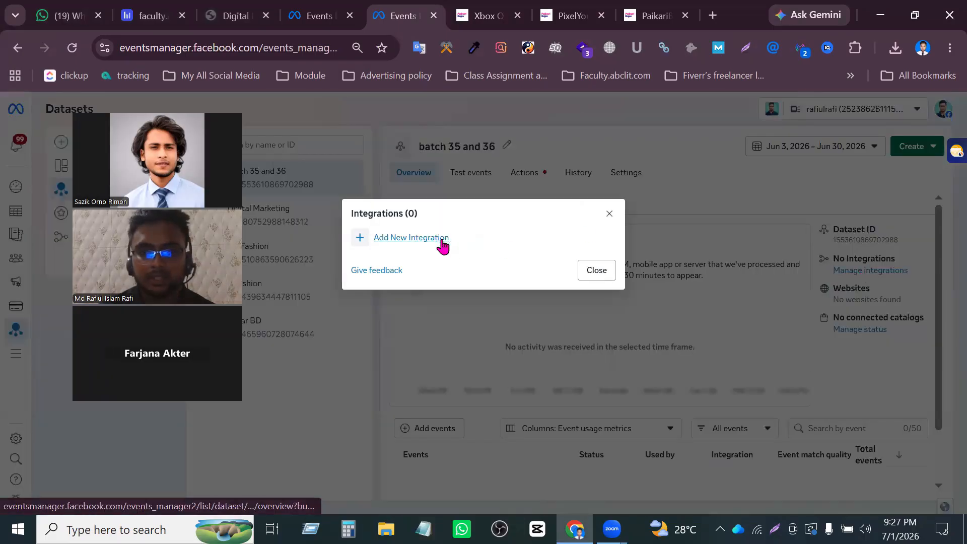
left_click(445, 240)
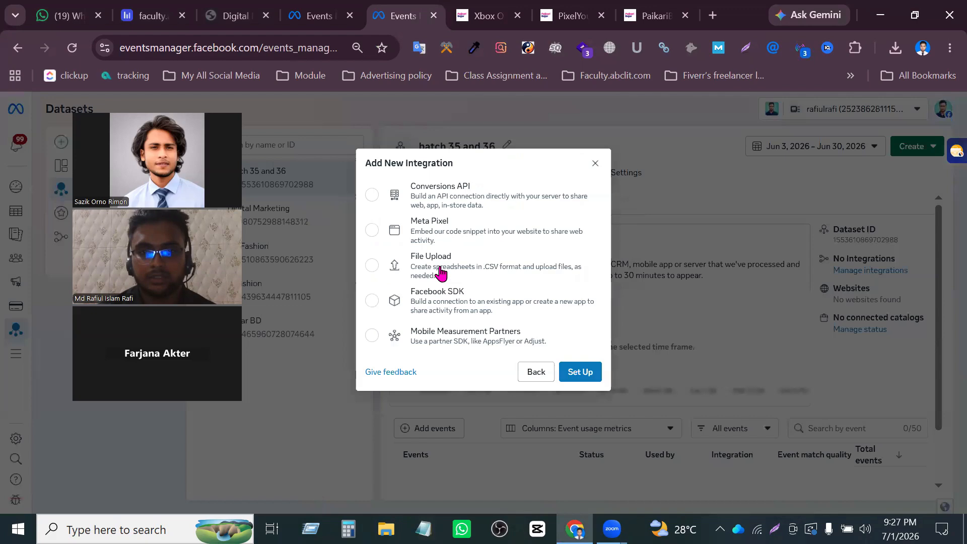
left_click(579, 375)
left_click(579, 400)
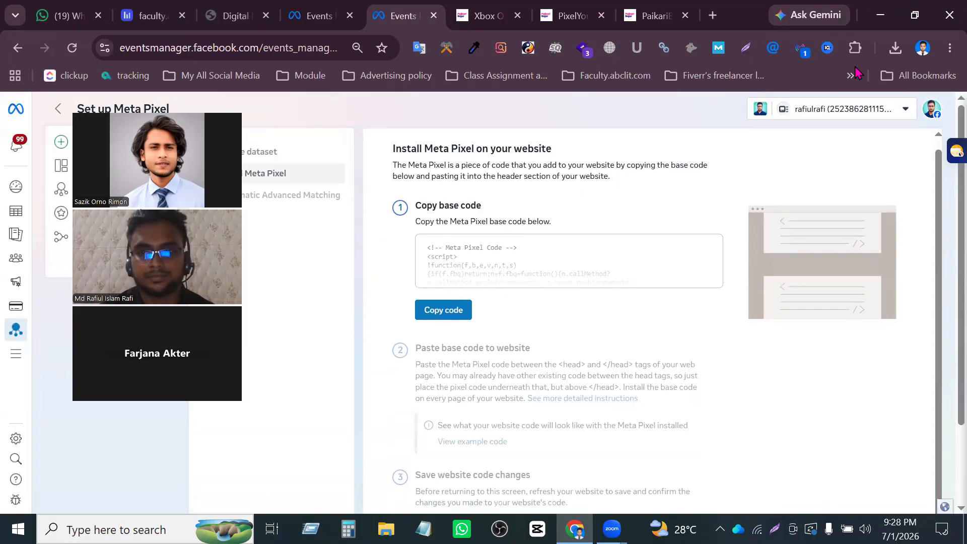
left_click(16, 49)
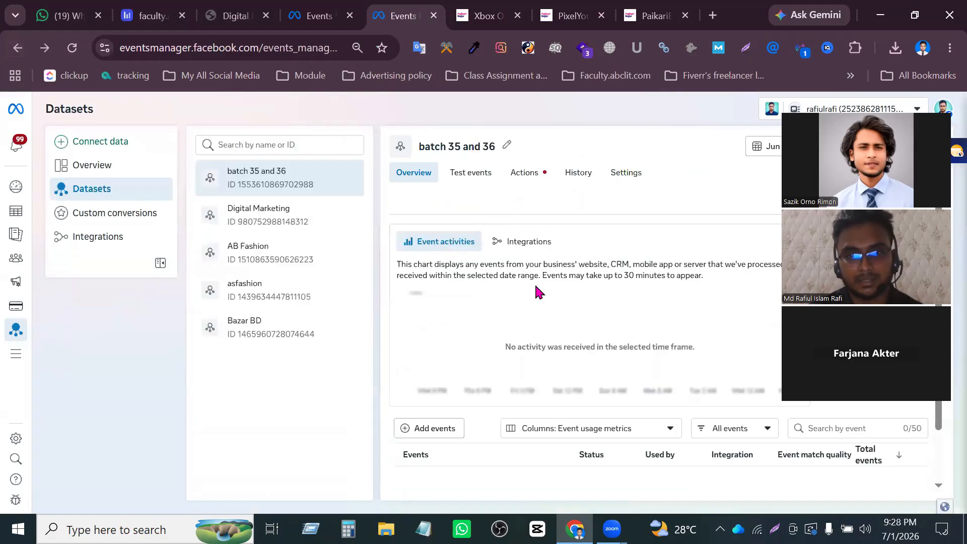
scroll(533, 283, "down", 1)
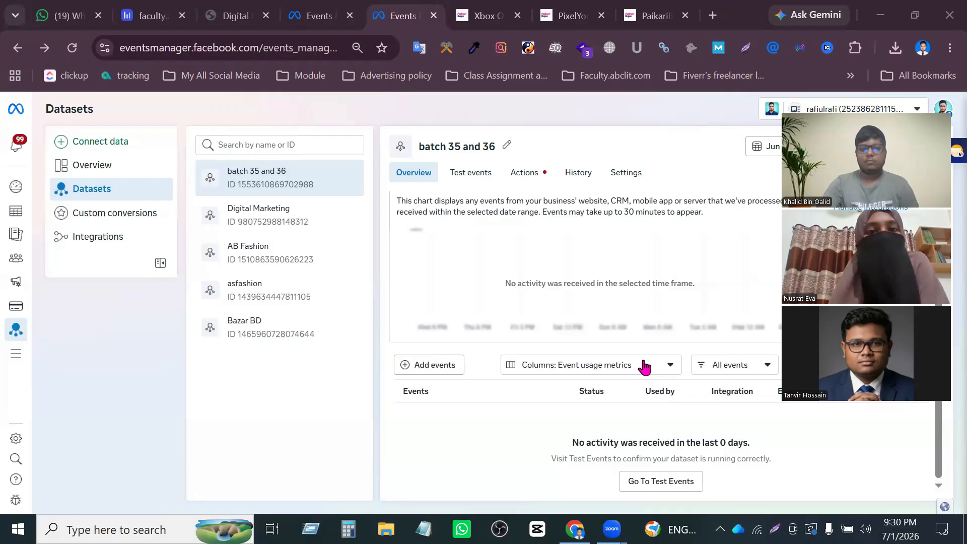
Check the PixelYourSite dashboard, browse the store's product page and homepage, and return to the dataset overview in Events Manager.
left_click(567, 16)
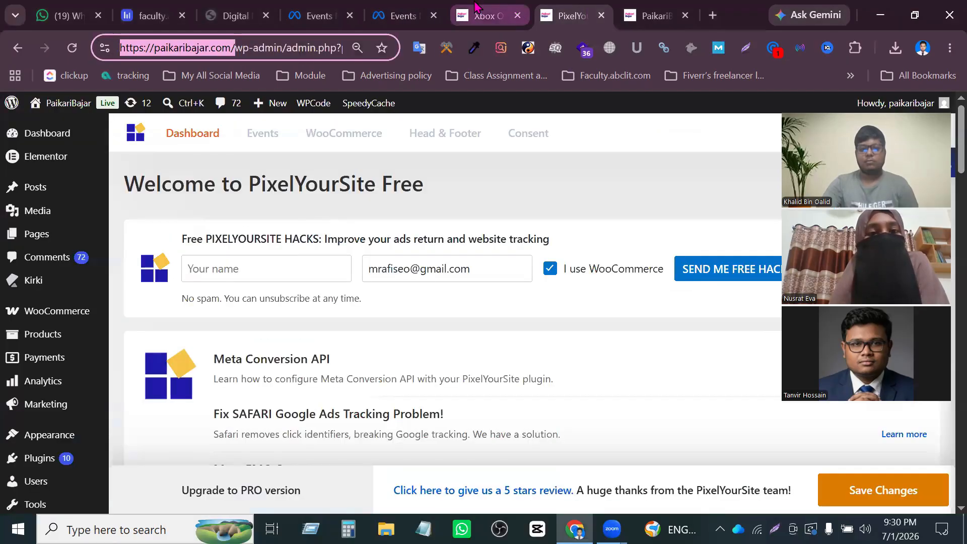
left_click(474, 21)
scroll(248, 352, "down", 20)
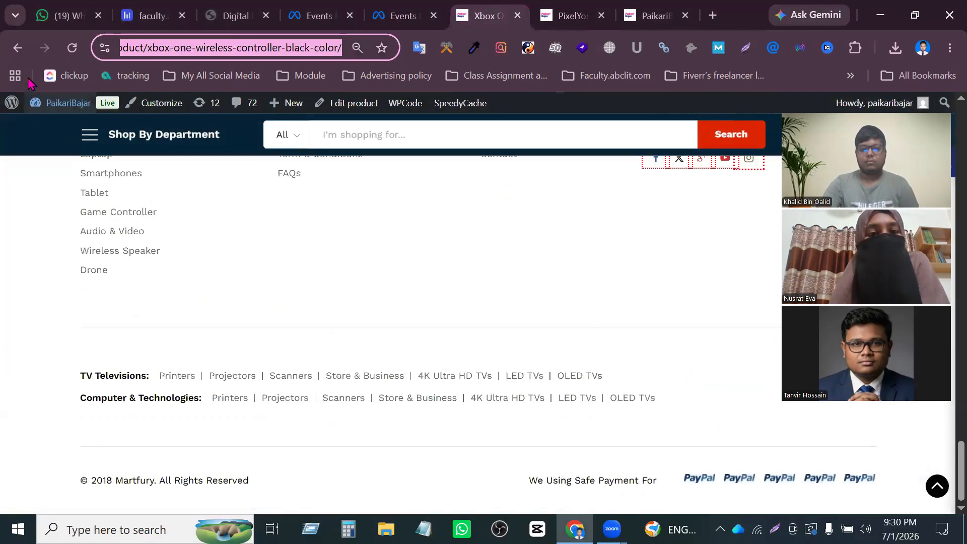
left_click(18, 48)
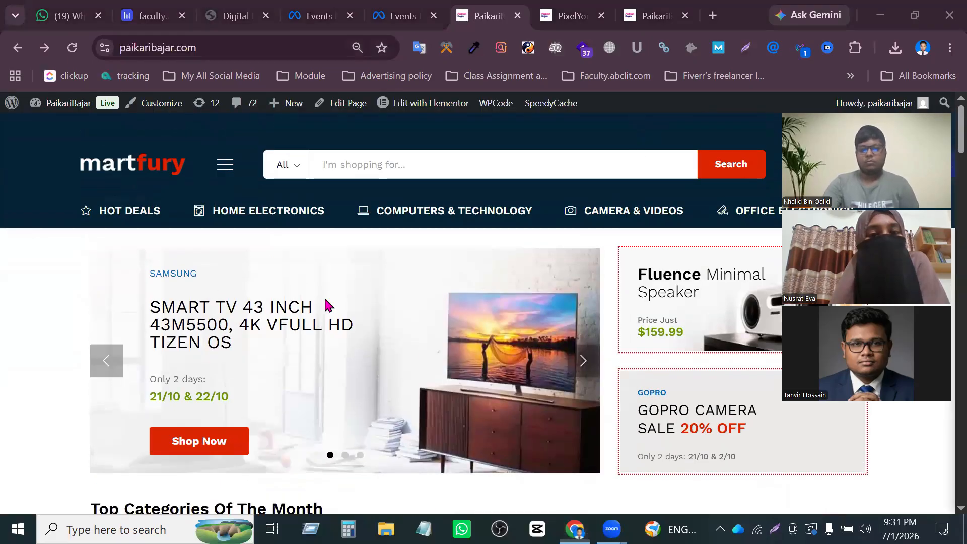
scroll(443, 341, "down", 15)
scroll(413, 351, "up", 8)
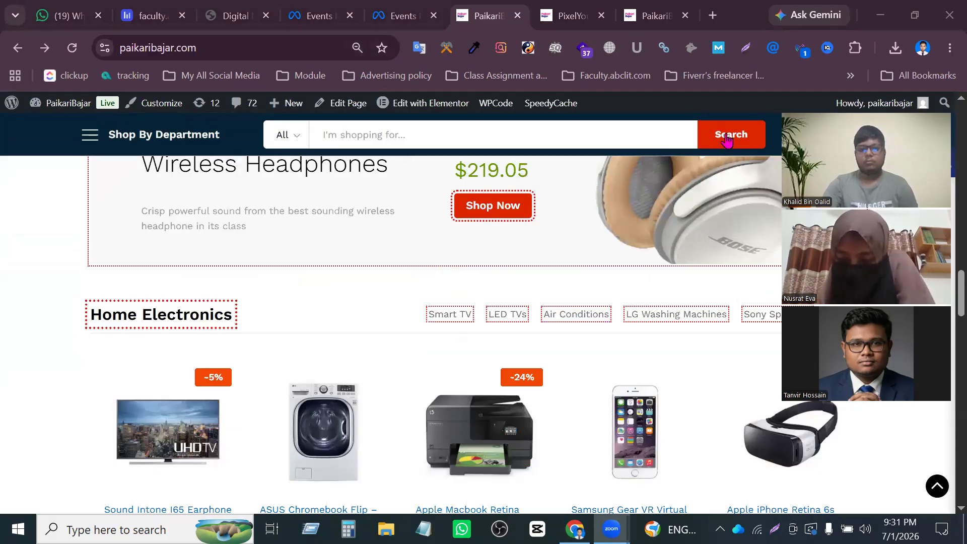
left_click(401, 15)
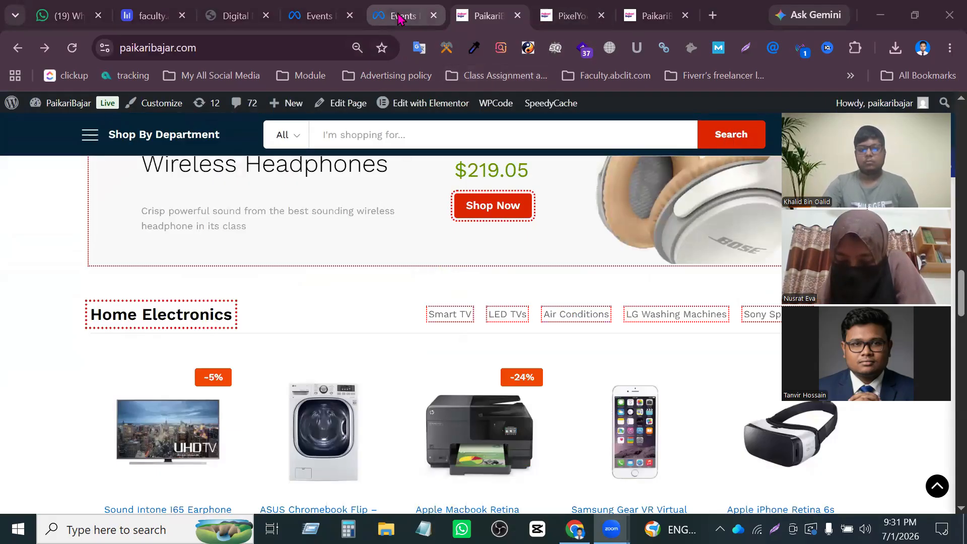
left_click(327, 16)
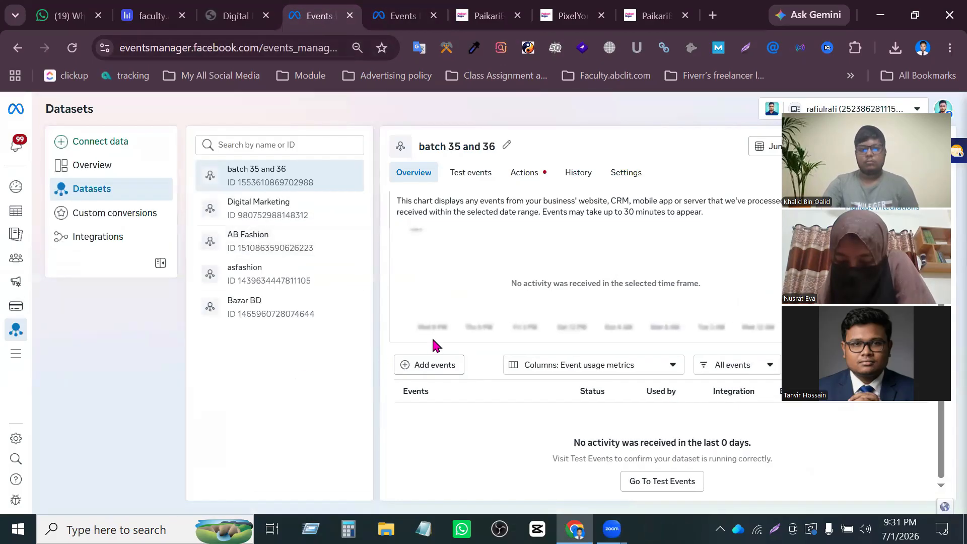
left_click(403, 15)
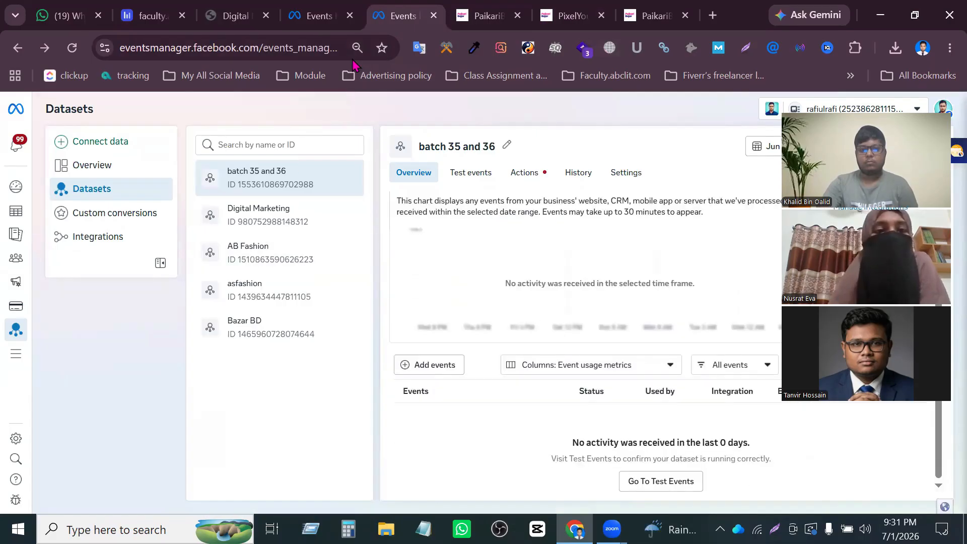
left_click(303, 6)
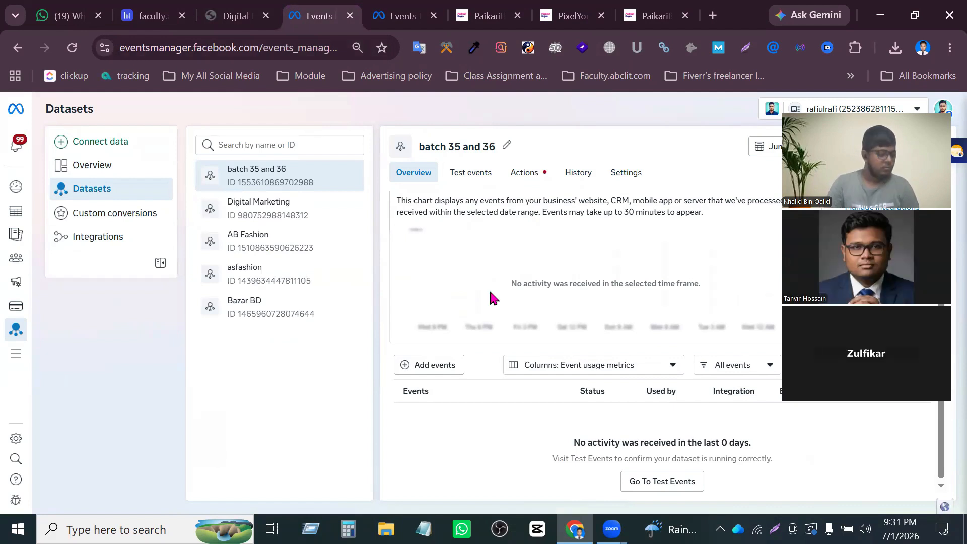
left_click(442, 18)
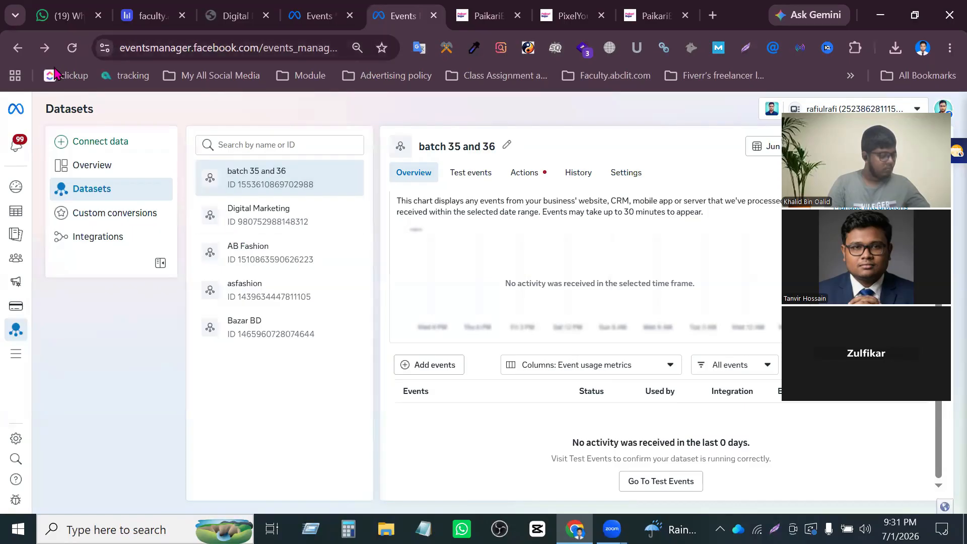
left_click(321, 26)
mouse_move(23, 294)
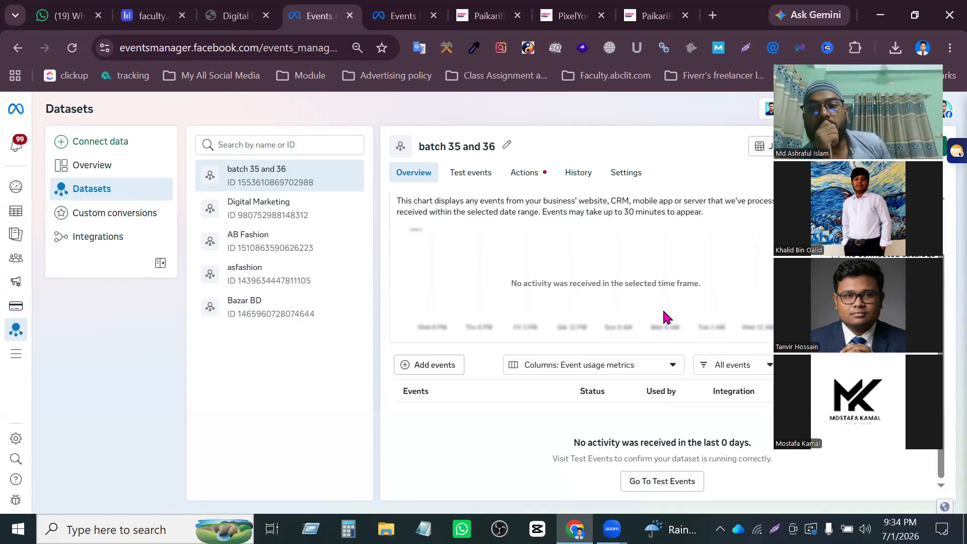
Return the store tab to its checkout page, reload the PixelYourSite dashboard and bring up its Pixel IDs section.
left_click(485, 15)
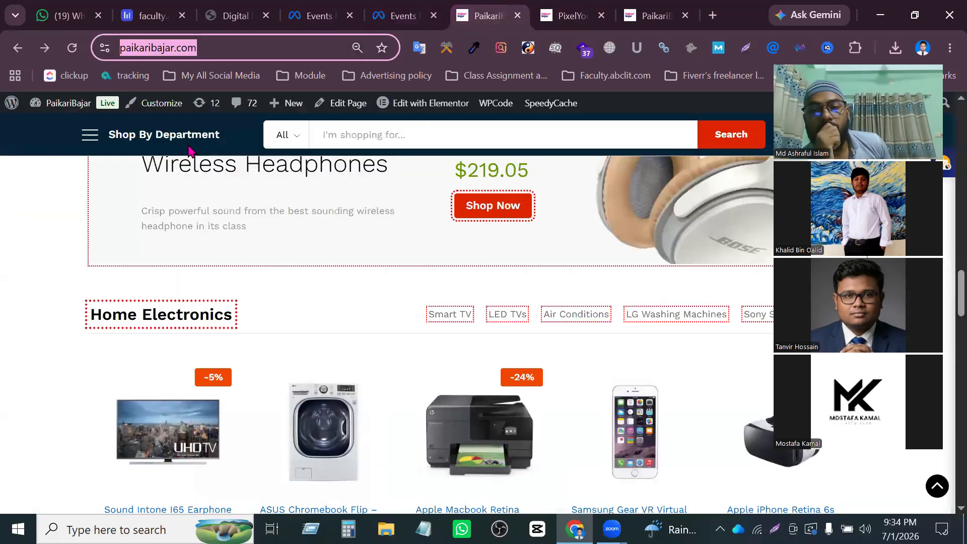
left_click(15, 54)
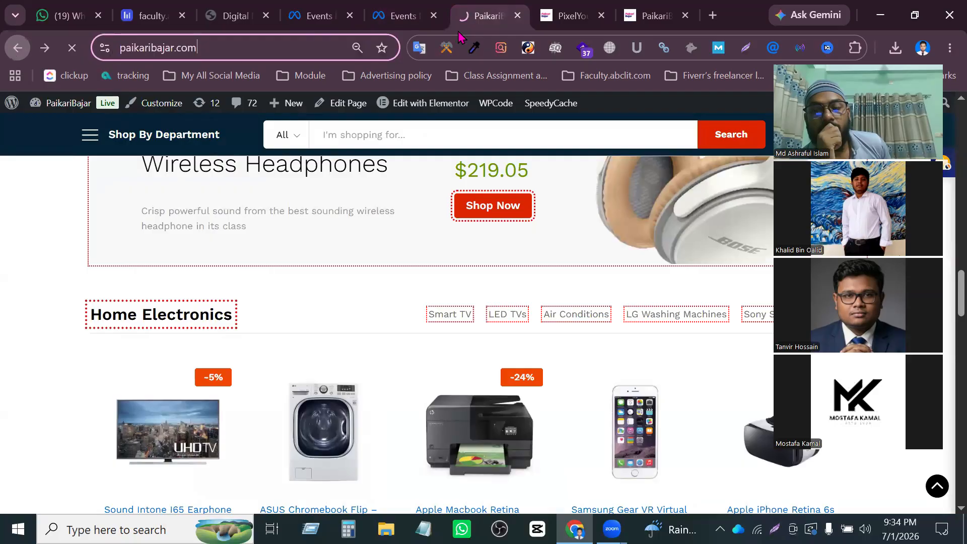
left_click(569, 16)
scroll(12, 427, "down", 5)
scroll(13, 427, "down", 5)
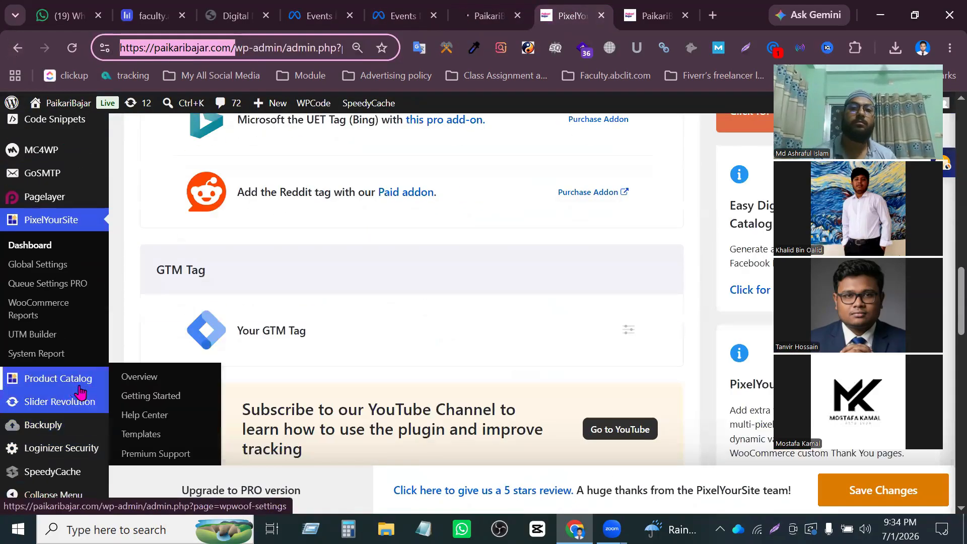
mouse_move(69, 392)
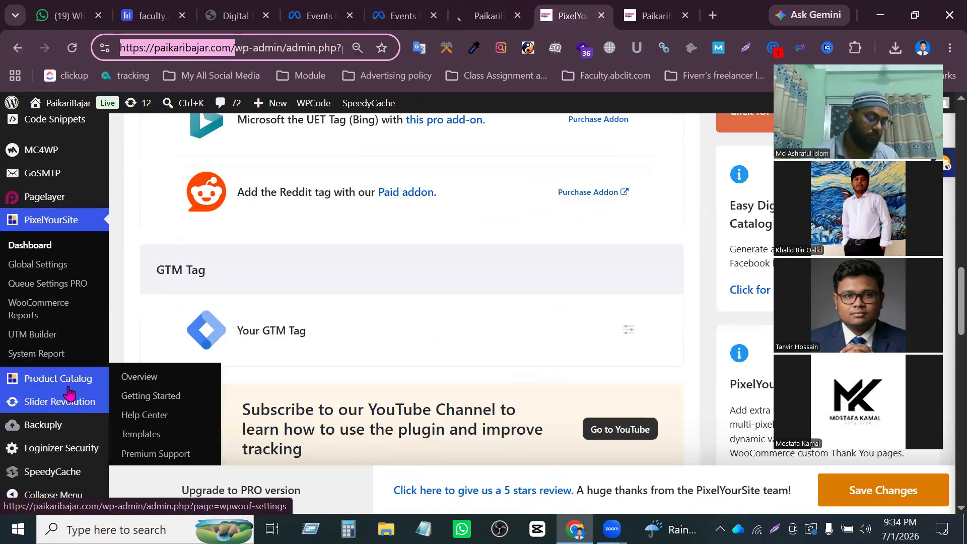
left_click(35, 252)
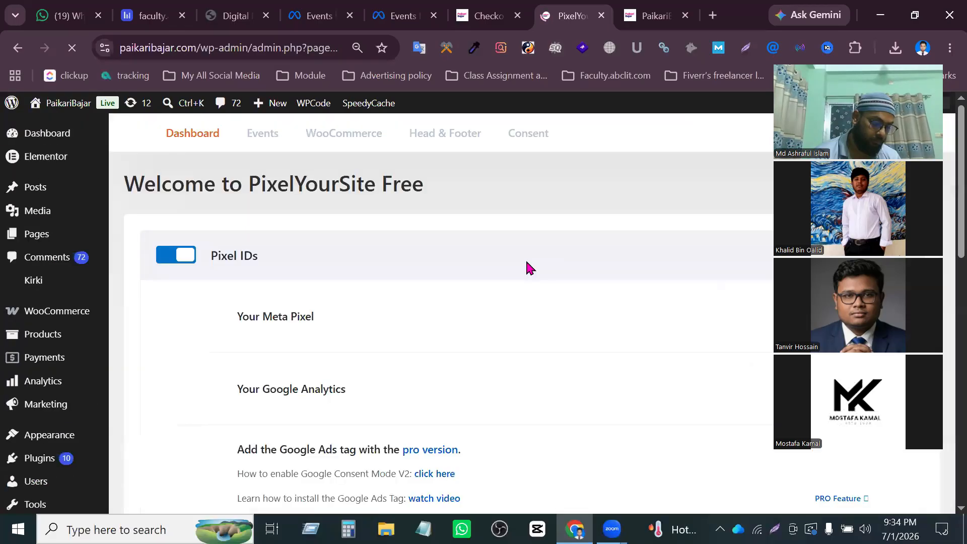
scroll(615, 323, "down", 10)
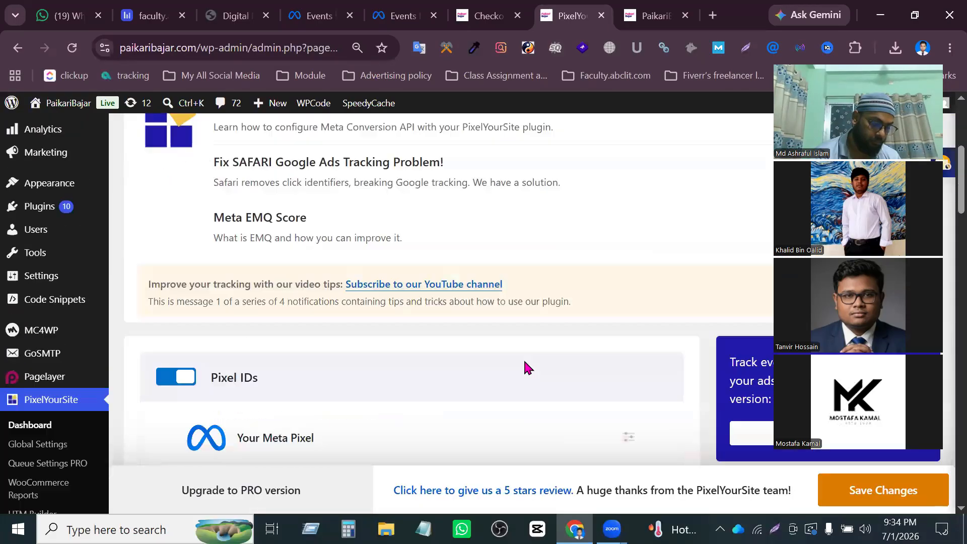
scroll(542, 350, "down", 3)
scroll(620, 335, "up", 4)
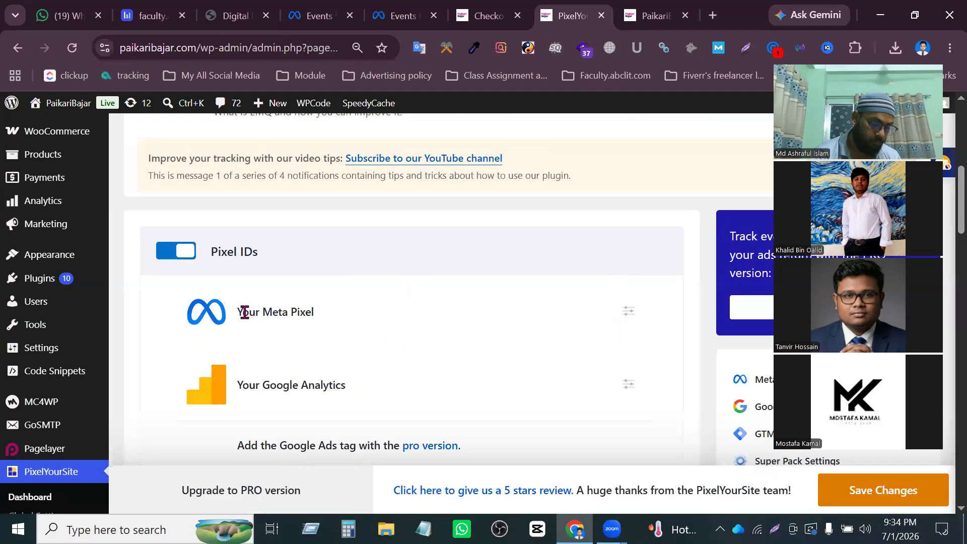
Expand the Your Meta Pixel settings and examine the Meta Pixel ID, Conversion API token and Test Event Code fields.
left_click_drag(241, 311, 315, 310)
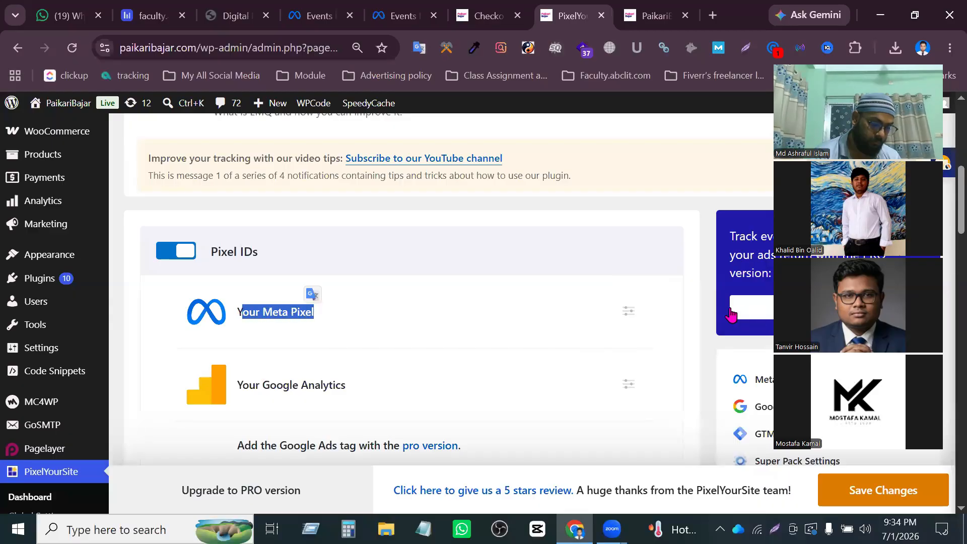
left_click(629, 314)
scroll(560, 324, "down", 5)
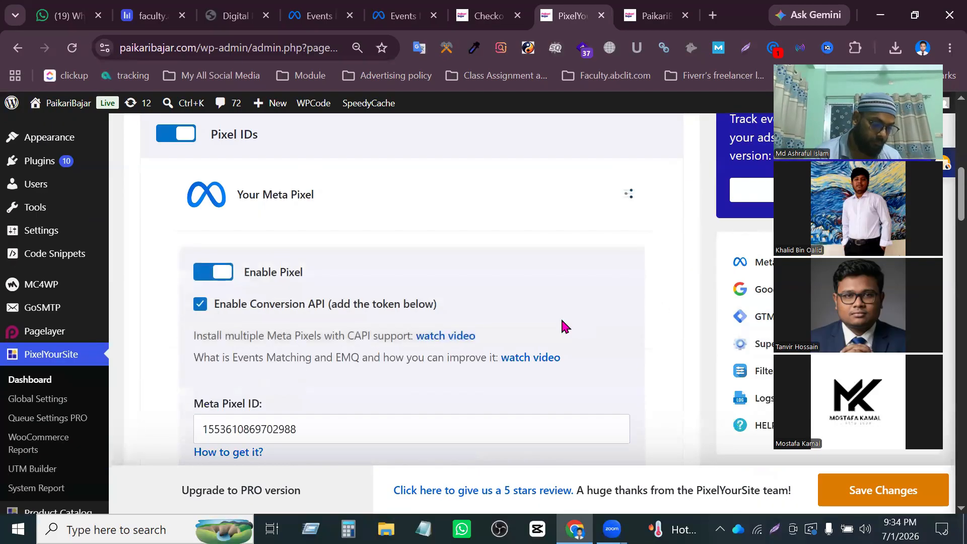
left_click_drag(324, 295, 208, 296)
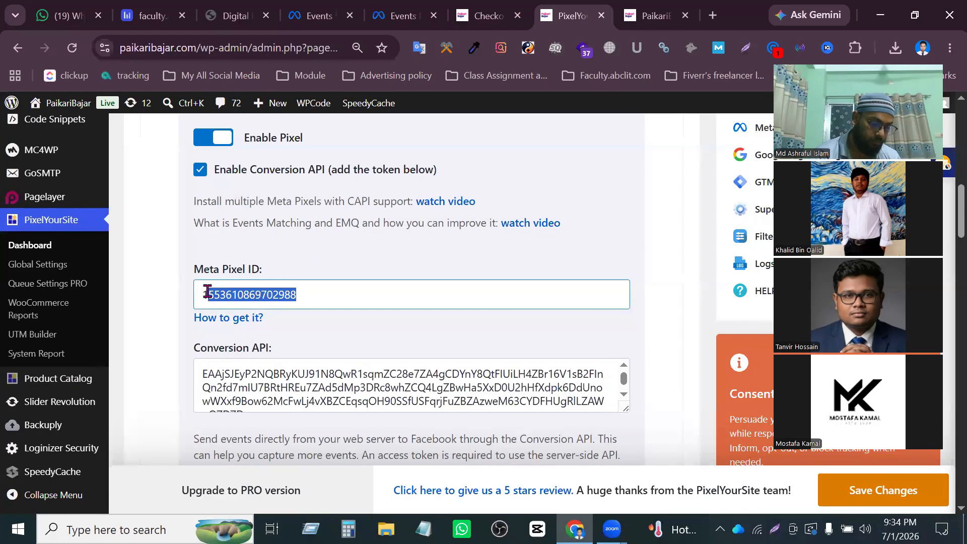
scroll(226, 304, "down", 2)
left_click(332, 260)
scroll(331, 260, "down", 1)
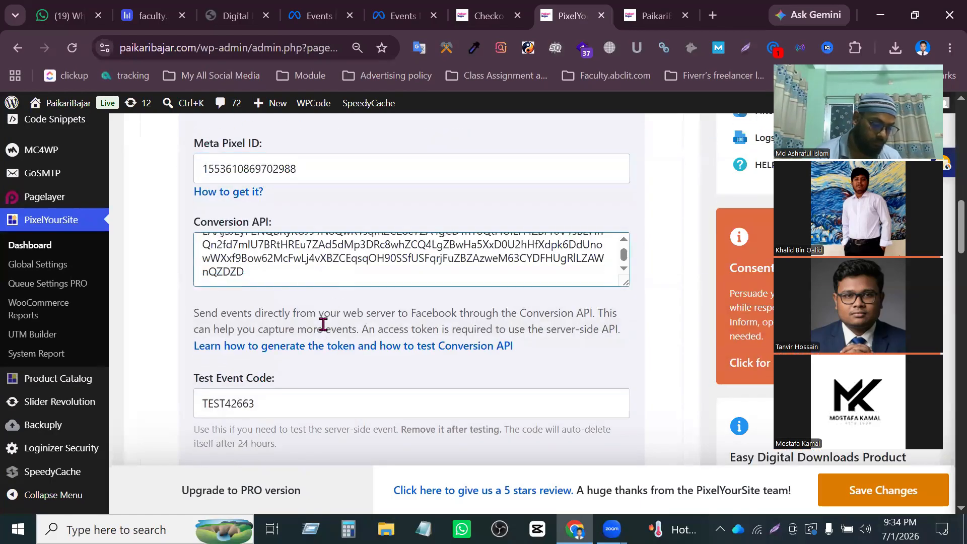
left_click_drag(267, 395, 140, 416)
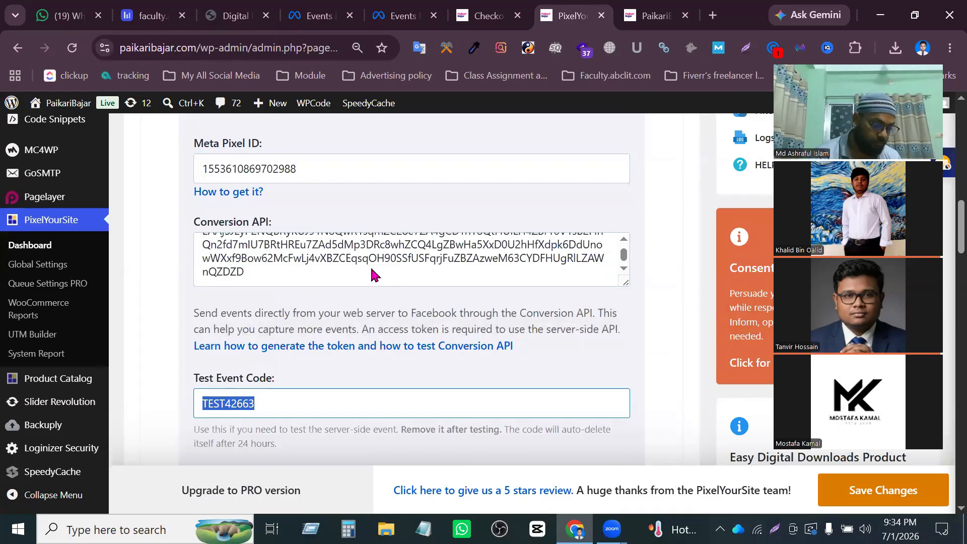
Open the settings of the batch 35 and 36 dataset in Events Manager and locate the access token generation option.
left_click(400, 15)
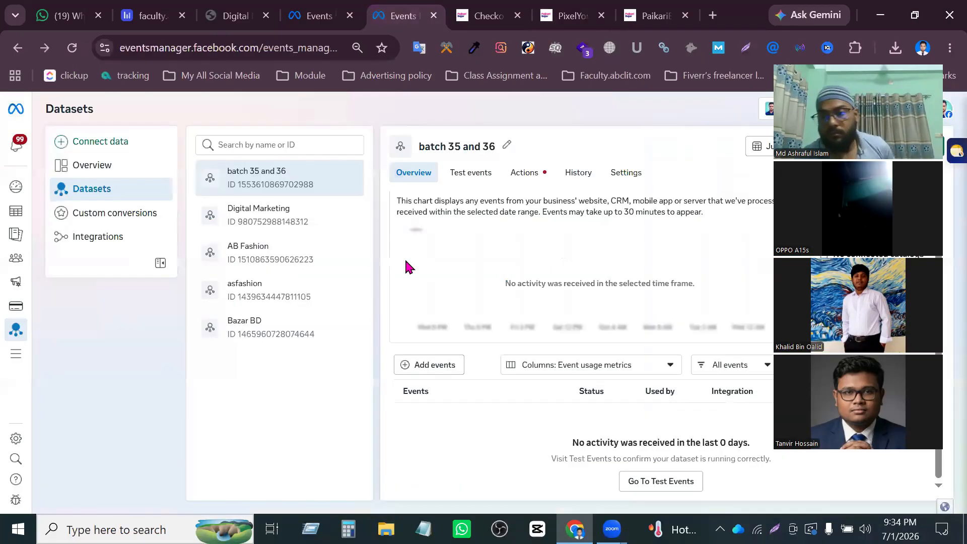
left_click(626, 173)
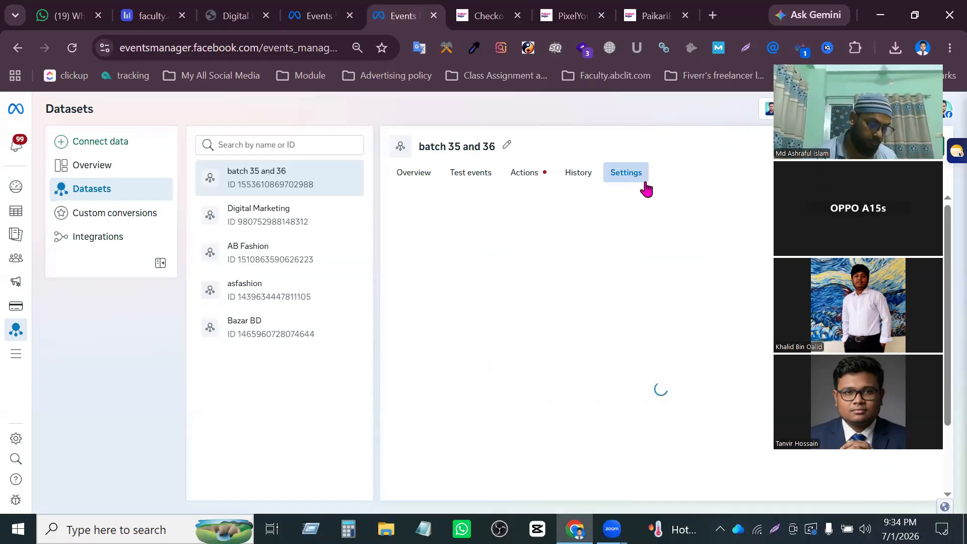
scroll(427, 297, "down", 6)
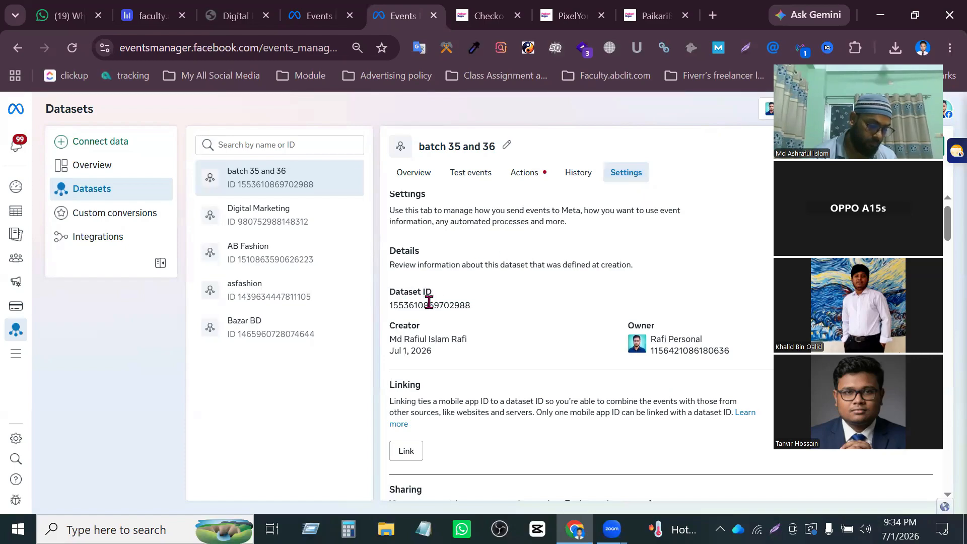
scroll(468, 299, "down", 18)
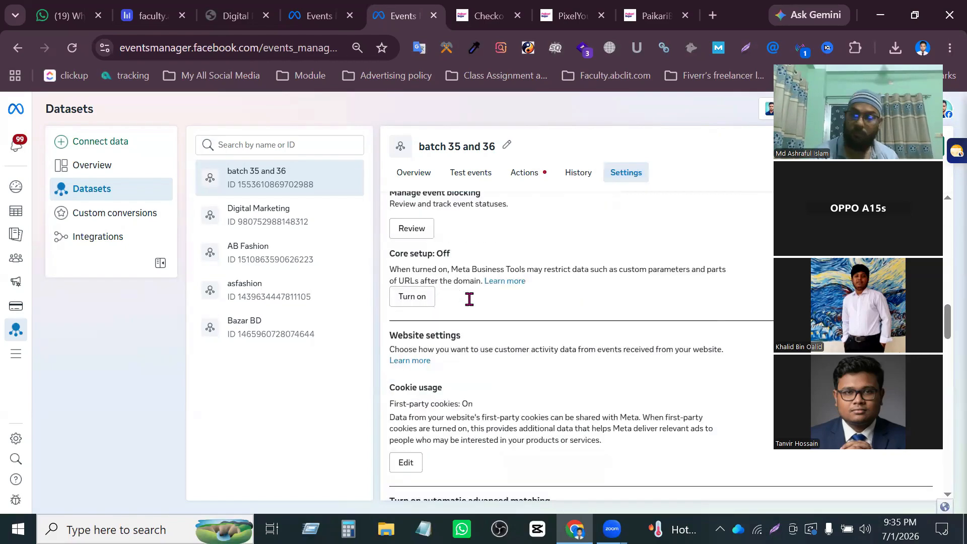
scroll(468, 299, "down", 5)
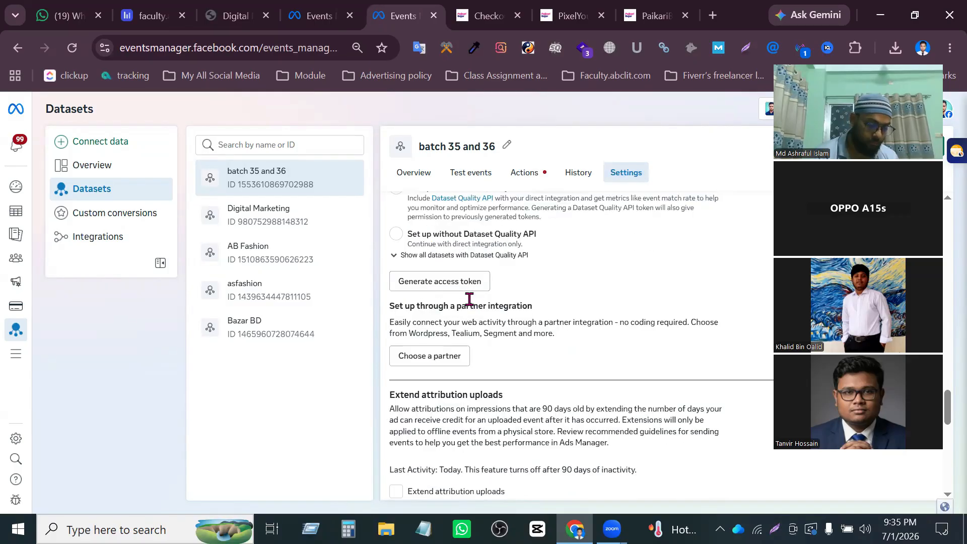
scroll(468, 300, "up", 6)
scroll(443, 302, "down", 5)
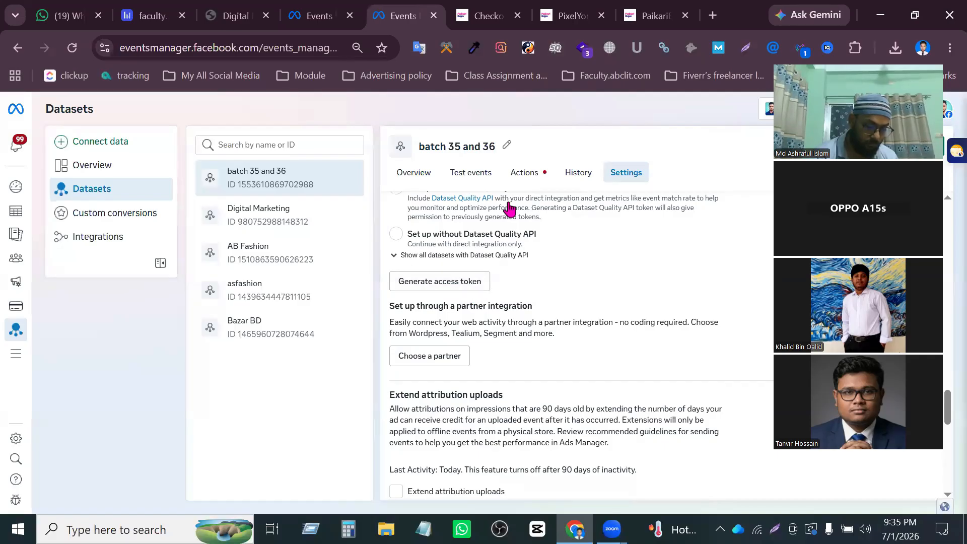
Revisit the PixelYourSite Conversion API fields and the store's checkout page, and return to the dataset in Events Manager.
left_click(486, 15)
left_click(568, 15)
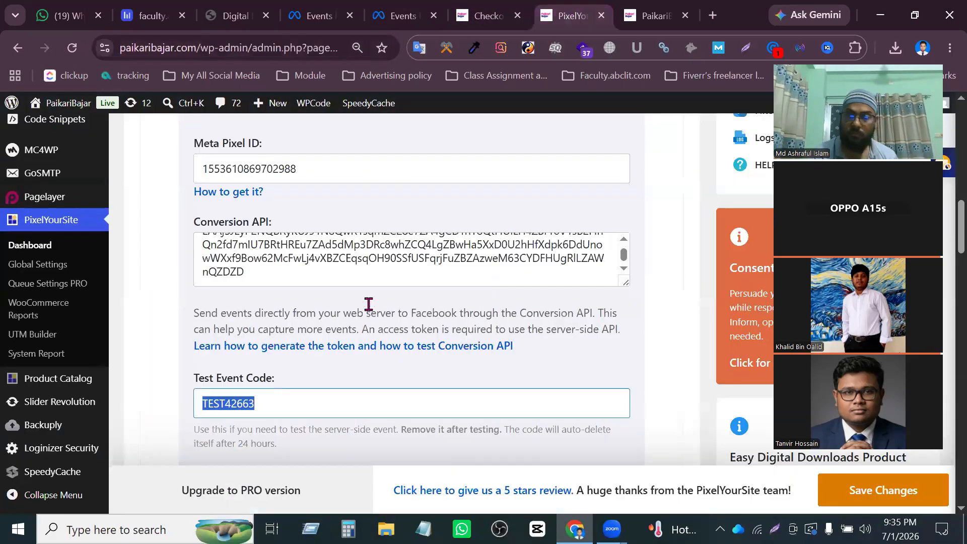
left_click(486, 16)
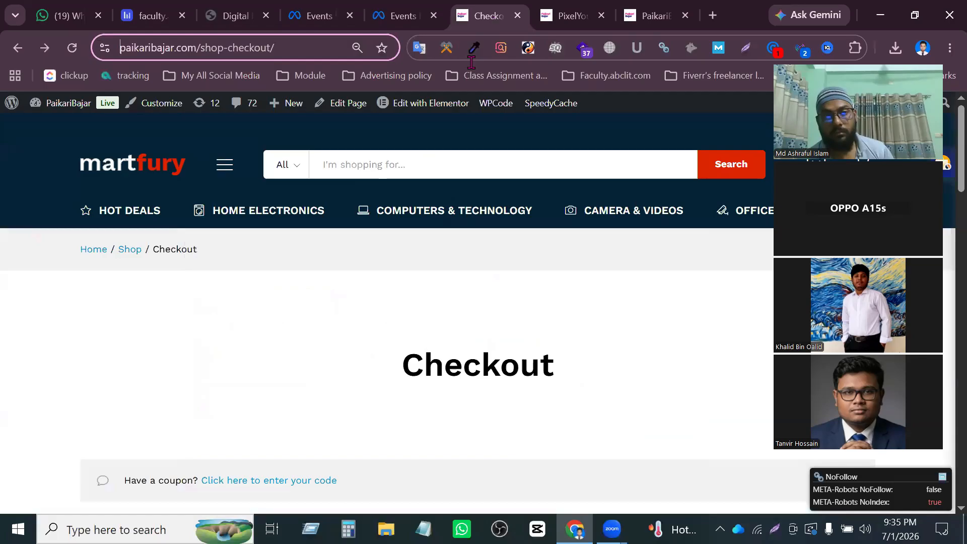
left_click(420, 19)
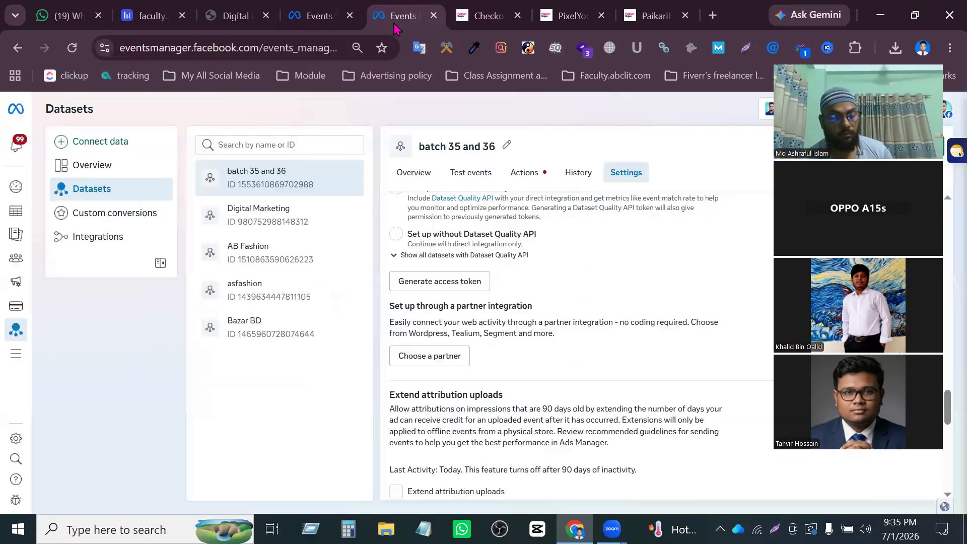
Choose Website as the dataset's test events channel and show the instructions for confirming the server's events.
left_click(470, 174)
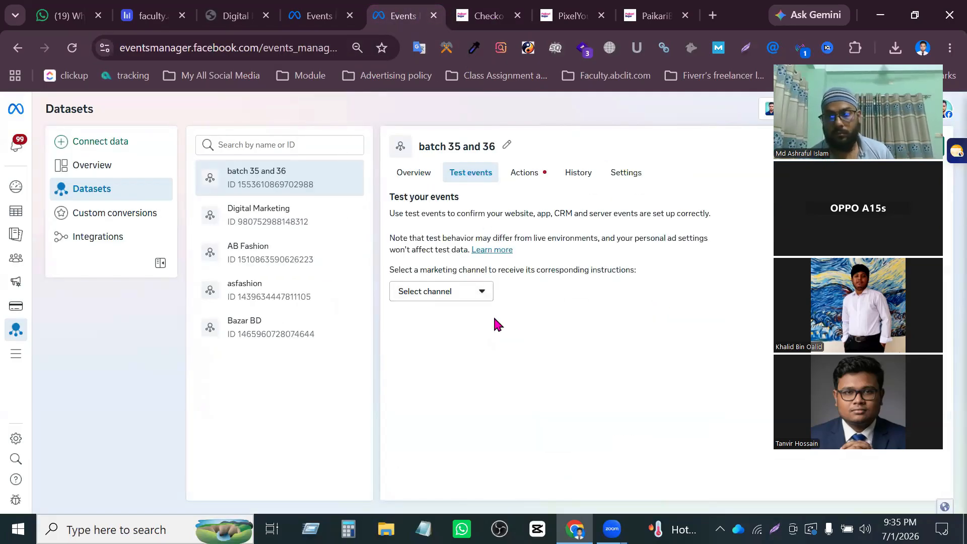
left_click(479, 290)
left_click(449, 318)
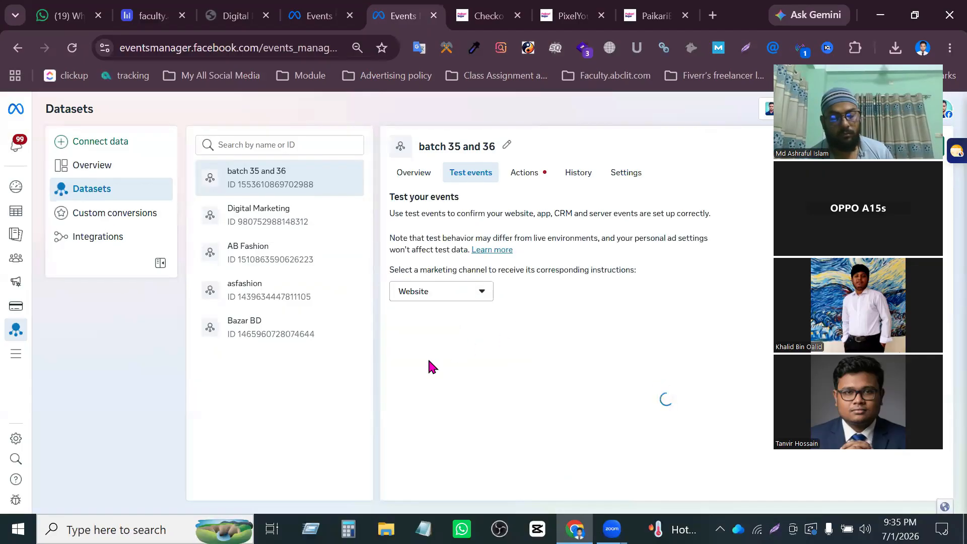
left_click(549, 330)
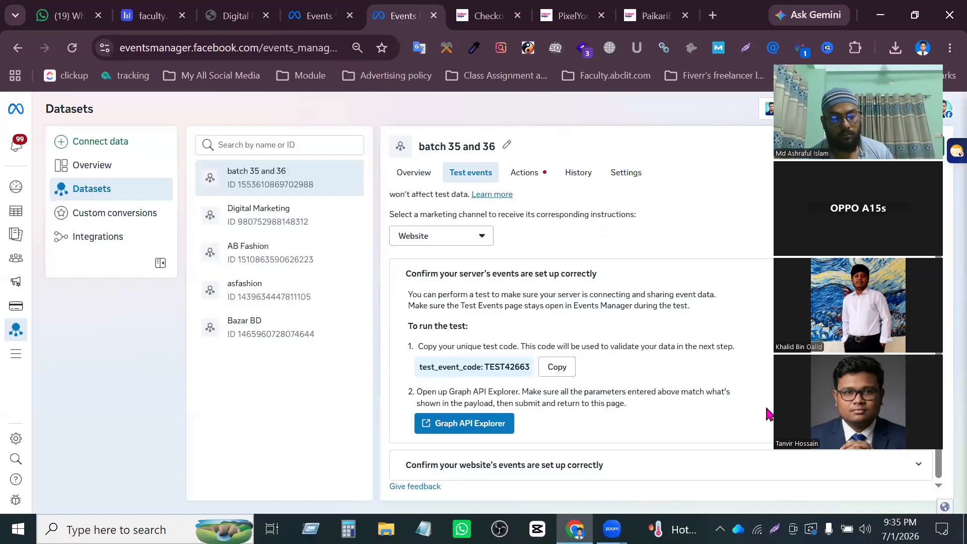
Switch to the Ads Manager campaigns list and set its date range to Maximum.
left_click(308, 15)
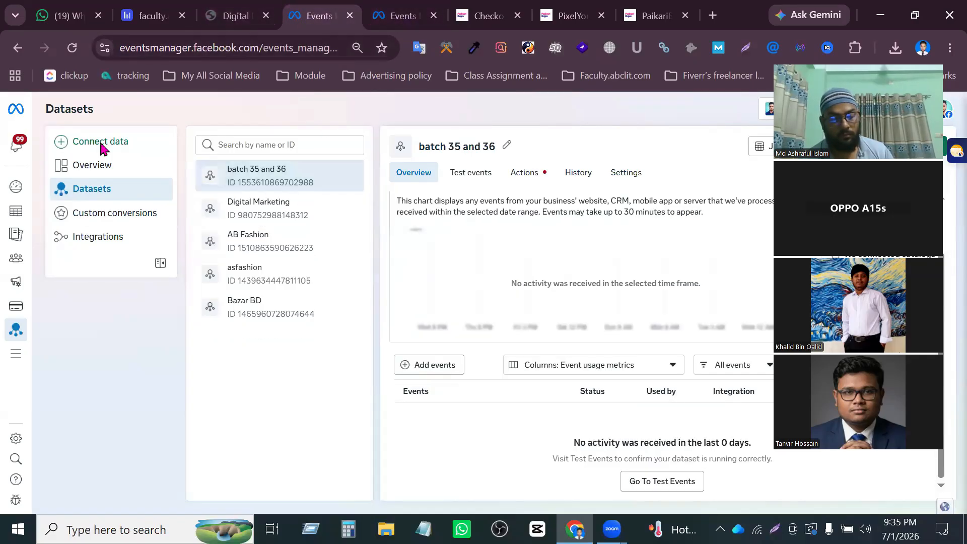
mouse_move(8, 235)
left_click(64, 214)
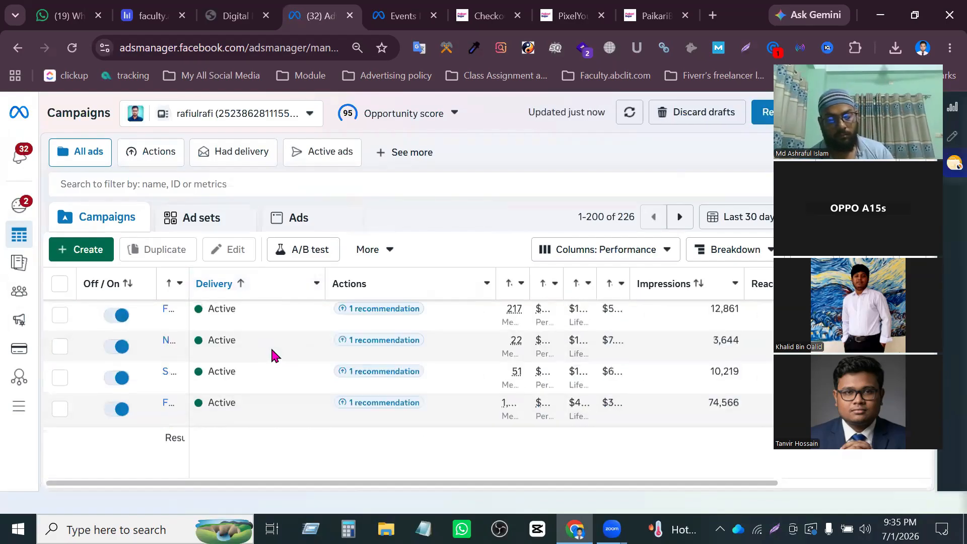
left_click(735, 217)
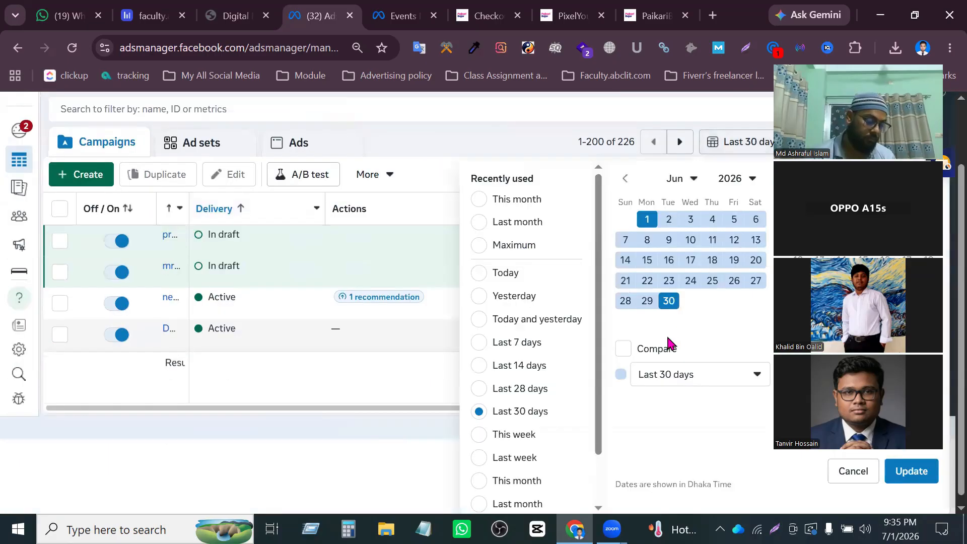
scroll(508, 439, "down", 2)
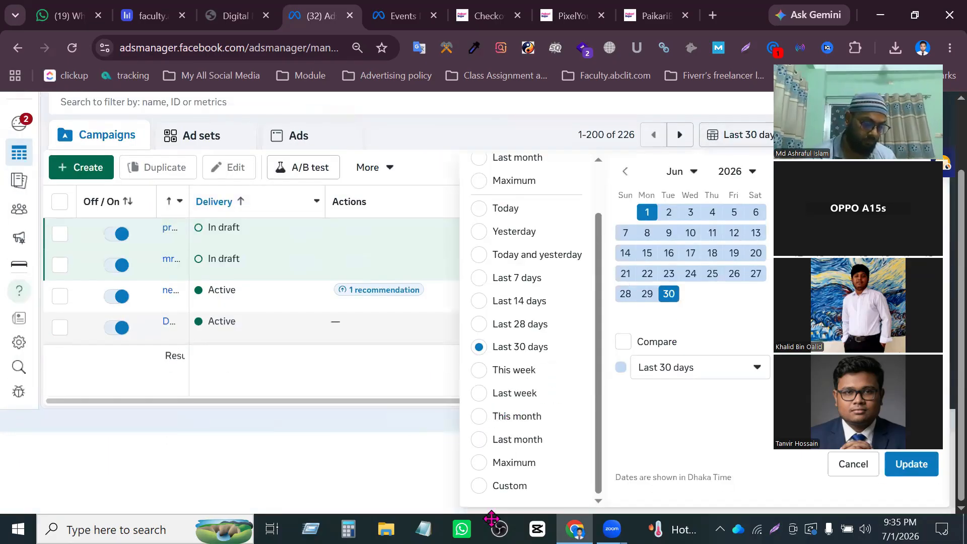
left_click(480, 462)
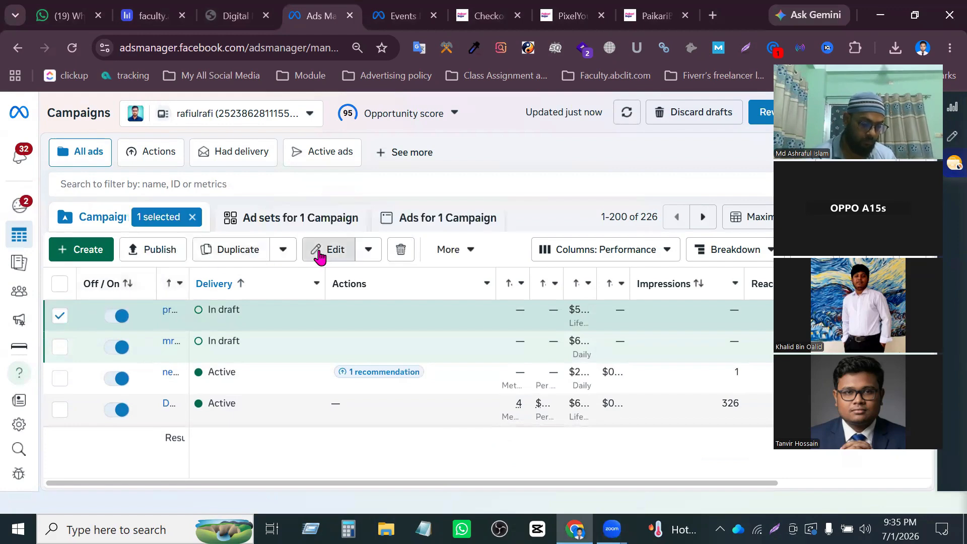
Open the product sales campaign draft for editing and expand its campaign objective options.
left_click(323, 251)
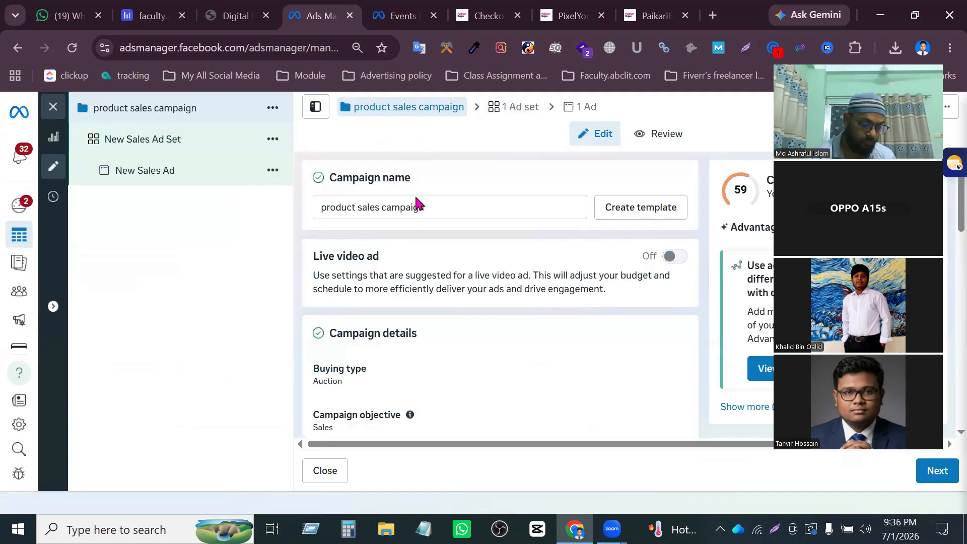
scroll(425, 267, "down", 5)
left_click(405, 178)
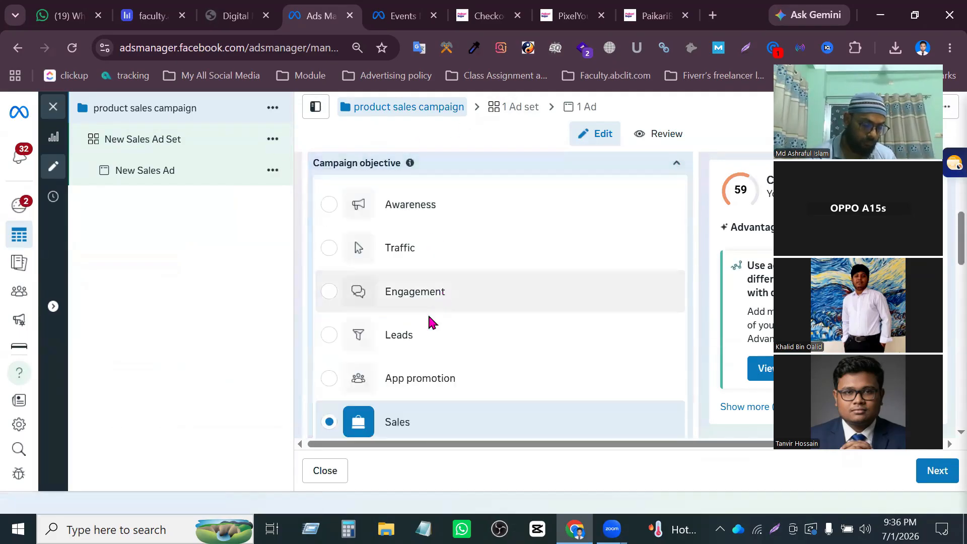
Review the campaign's objective options, A/B test, audience segment reporting and special ad category settings, and continue to the New Sales Ad Set.
scroll(432, 319, "down", 3)
scroll(658, 287, "up", 5)
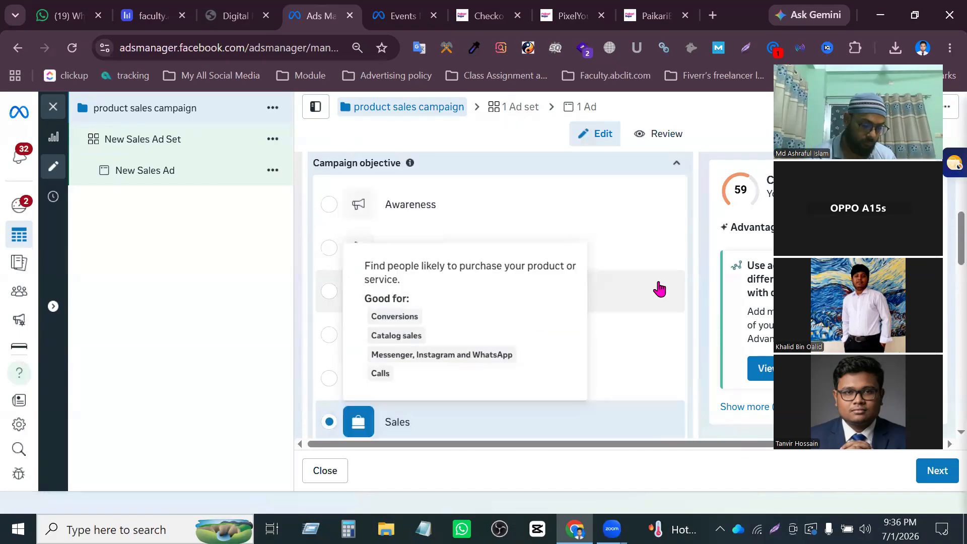
left_click(570, 291)
scroll(570, 291, "down", 9)
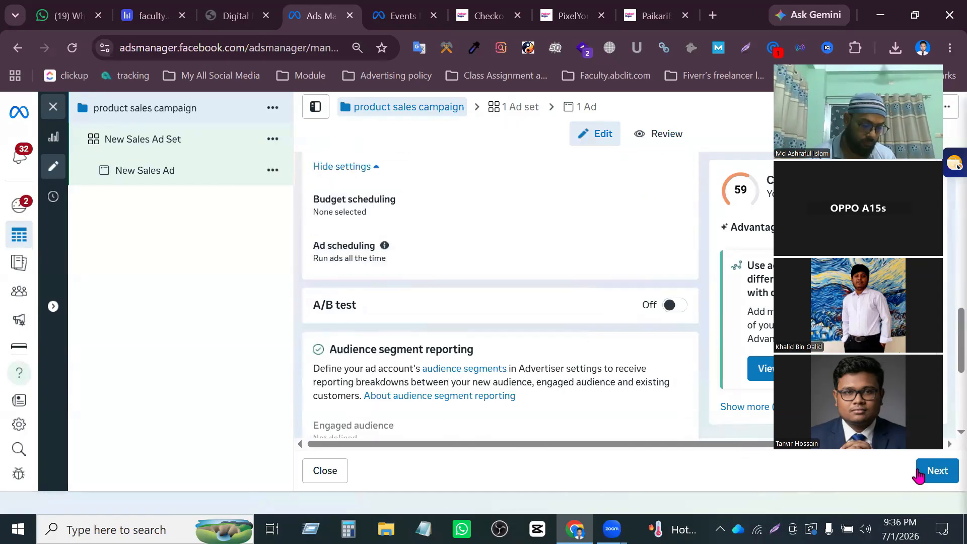
scroll(524, 403, "down", 5)
left_click(940, 476)
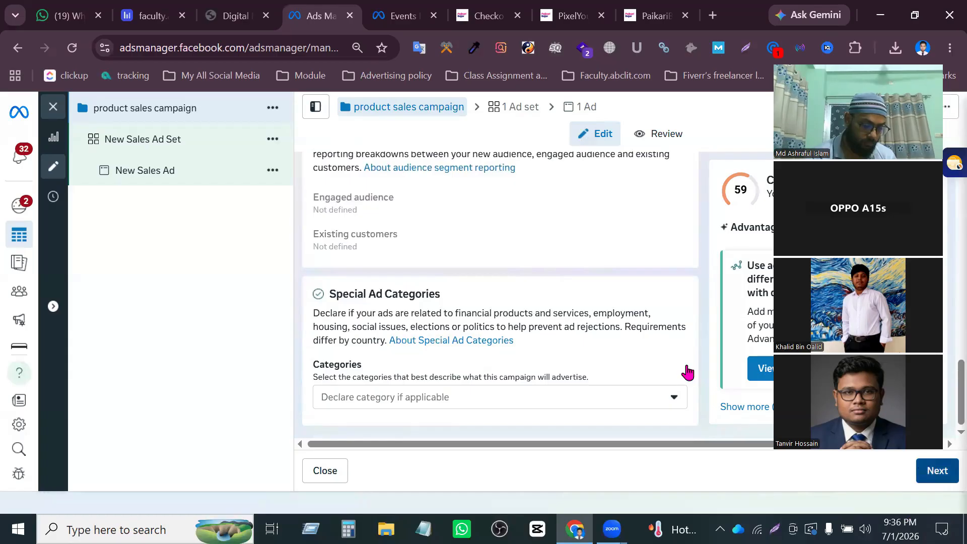
scroll(433, 237, "down", 2)
scroll(438, 256, "up", 4)
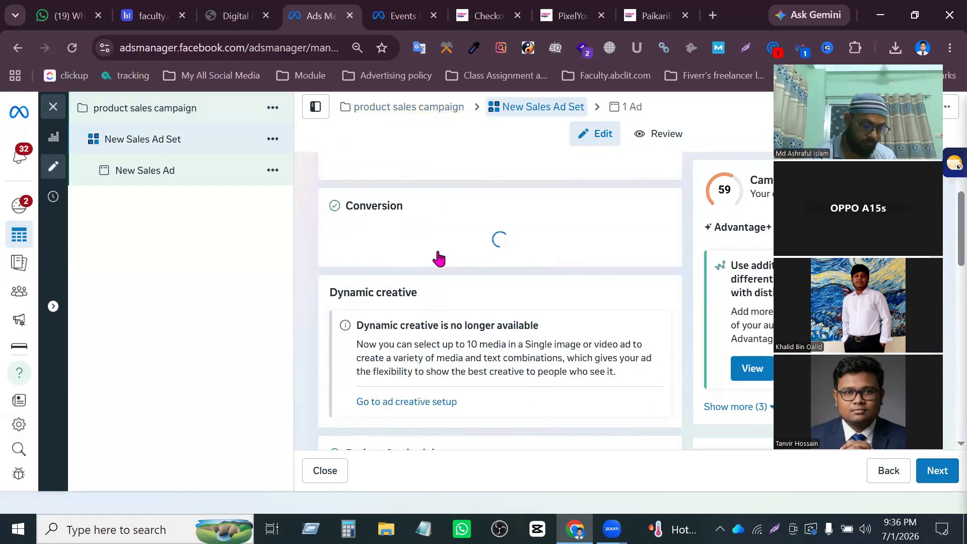
Check the ad set's conversion location and performance goal options, keeping Website and Maximize number of conversions.
scroll(441, 260, "down", 2)
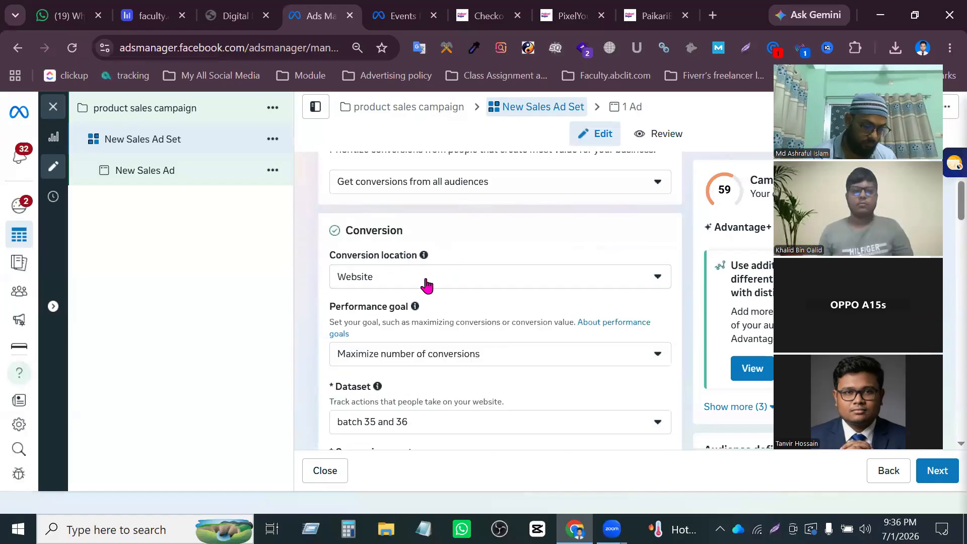
left_click(425, 284)
scroll(378, 380, "down", 2)
left_click(440, 281)
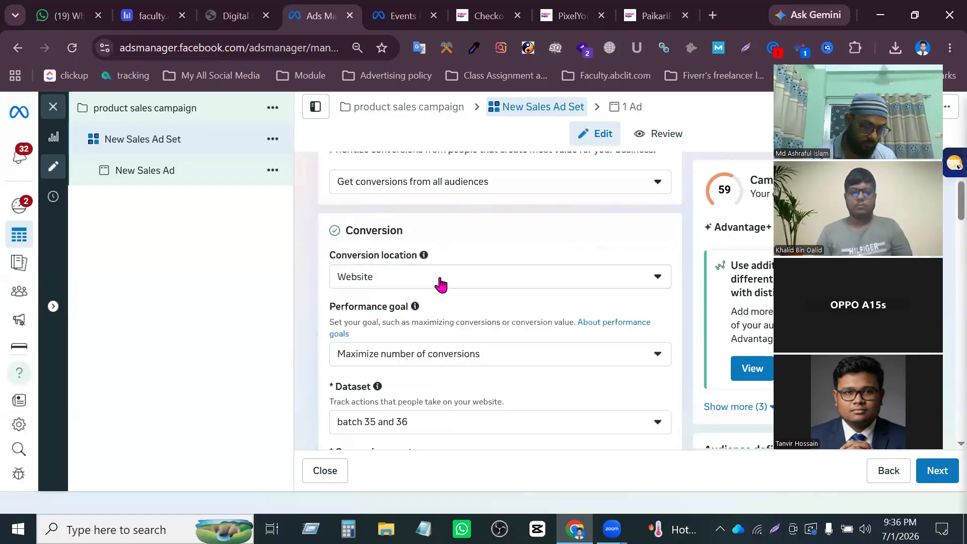
scroll(438, 267, "down", 3)
left_click(479, 233)
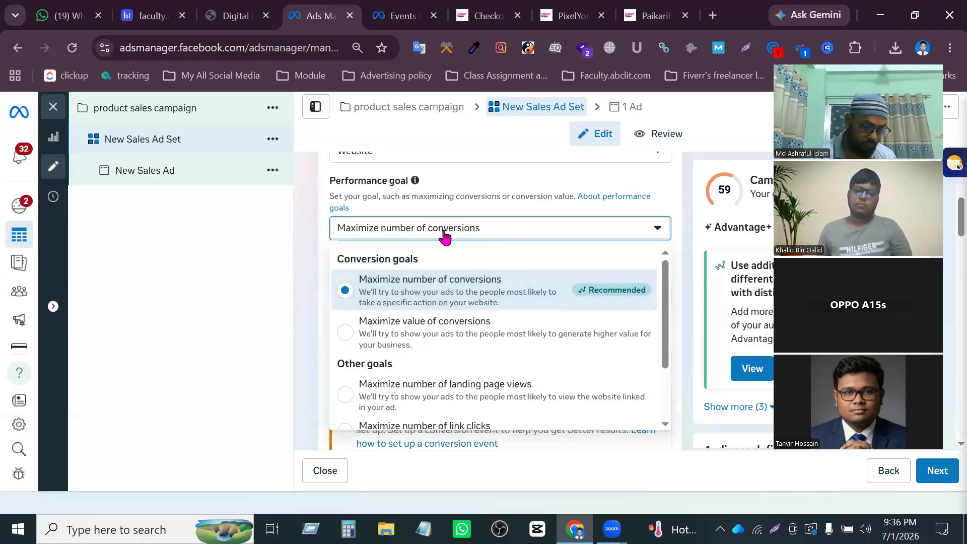
left_click(475, 233)
Select batch 35 and 36 as the ad set's dataset and Purchase as its conversion event.
scroll(409, 285, "down", 2)
left_click(425, 174)
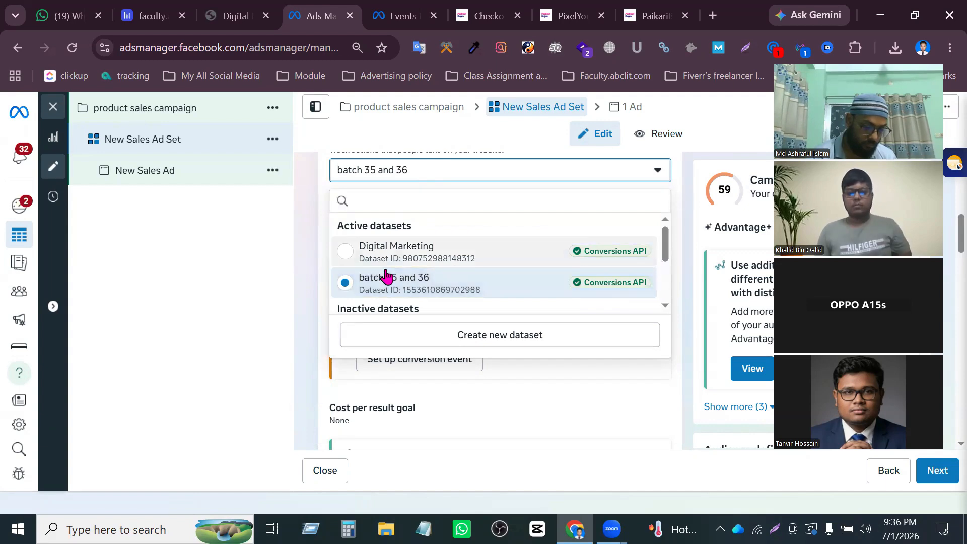
left_click(468, 288)
left_click(436, 240)
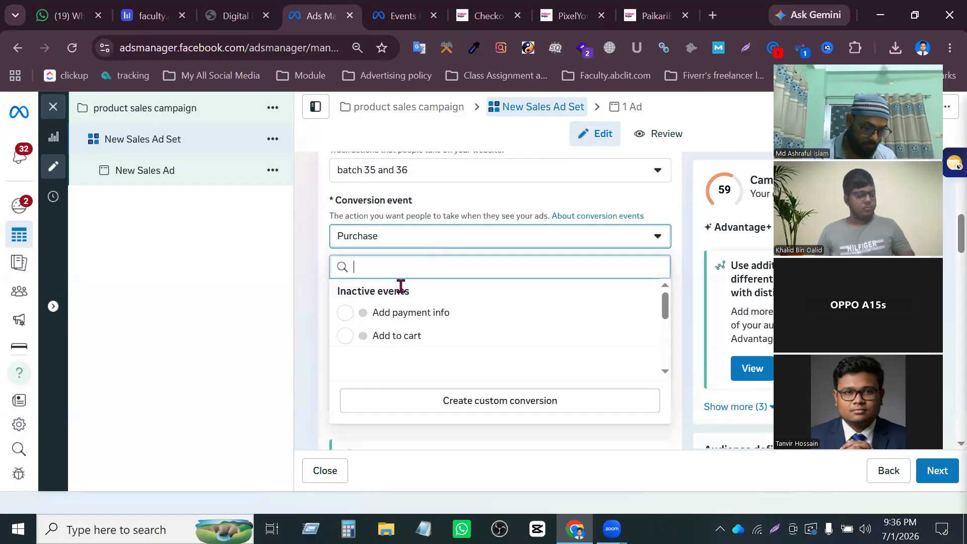
scroll(386, 349, "down", 2)
left_click(385, 351)
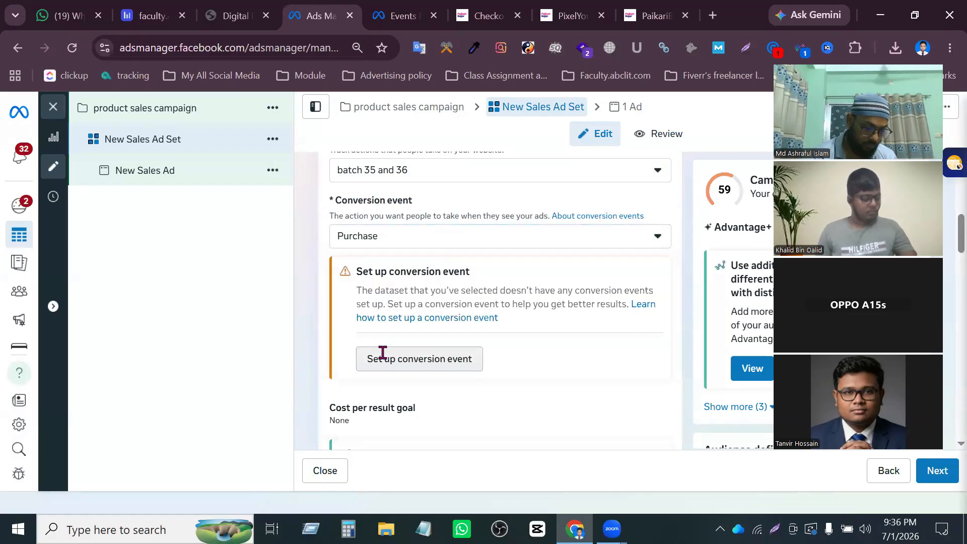
Look over the ad set's value rules, attribution model and remaining settings, and continue to the New Sales Ad.
scroll(459, 278, "down", 10)
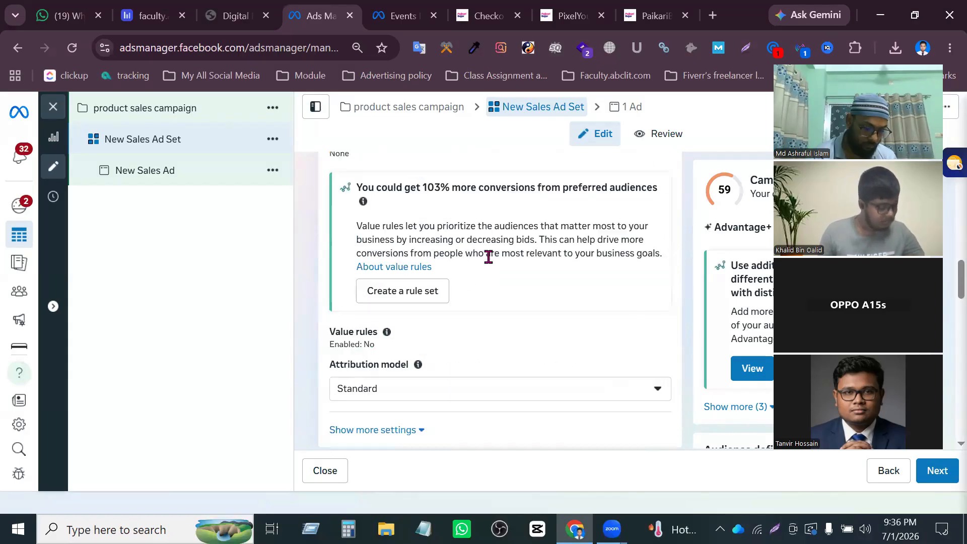
scroll(484, 272, "down", 9)
scroll(483, 272, "up", 20)
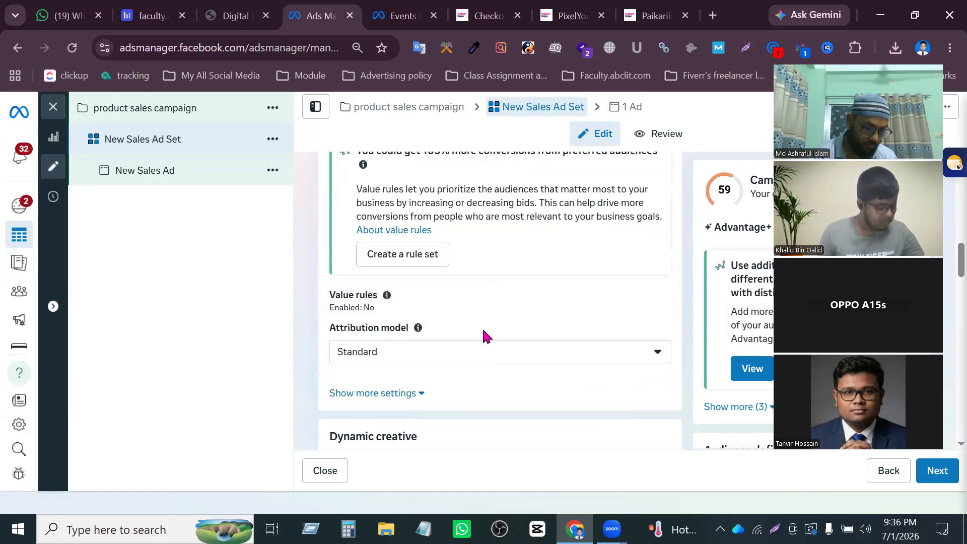
scroll(484, 332, "down", 18)
left_click(934, 473)
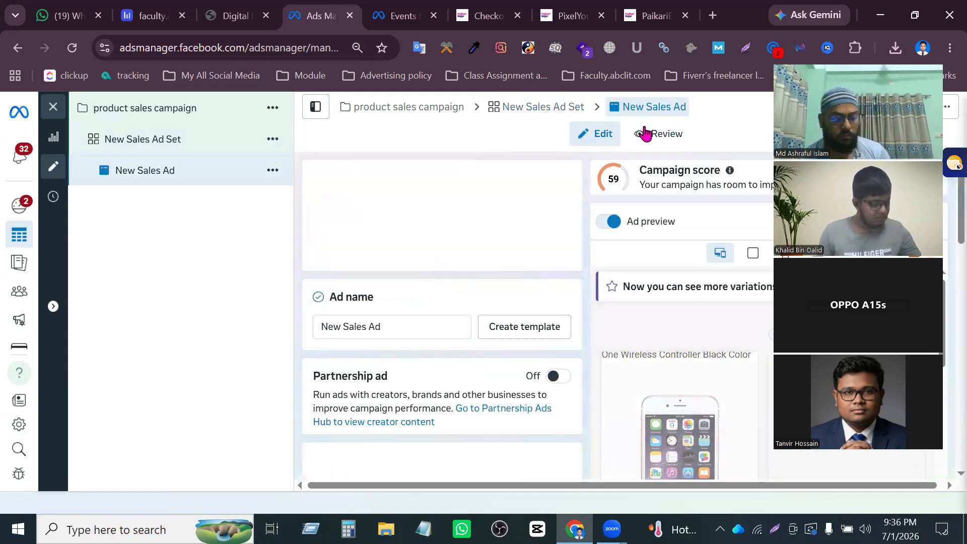
Review the ad's name, partnership and identity settings, and change the ad setup to Use existing post.
scroll(503, 304, "down", 8)
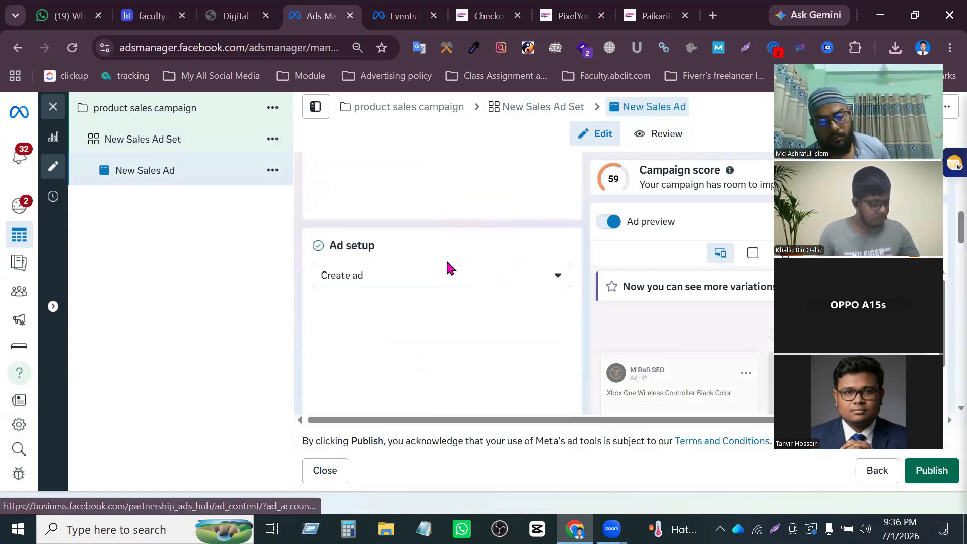
scroll(431, 272, "up", 2)
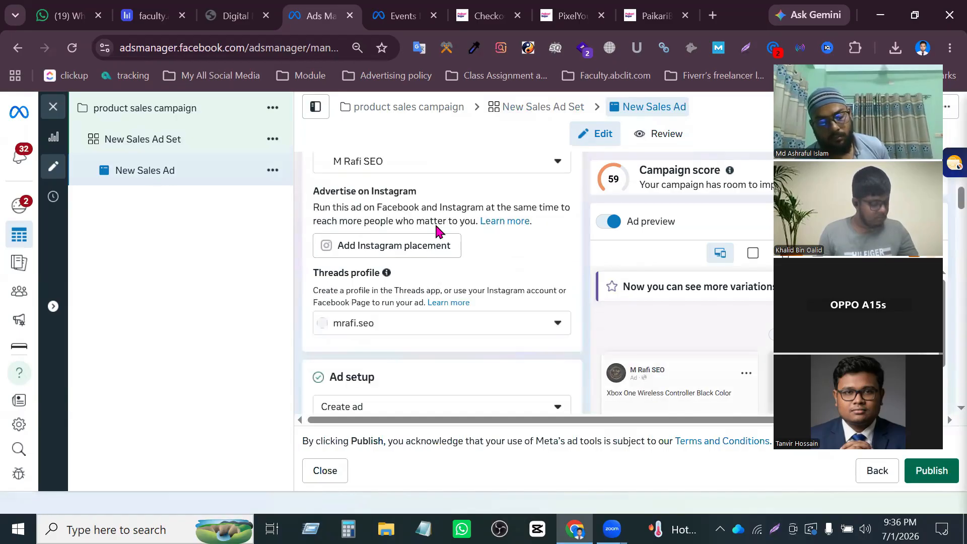
scroll(432, 282, "up", 5)
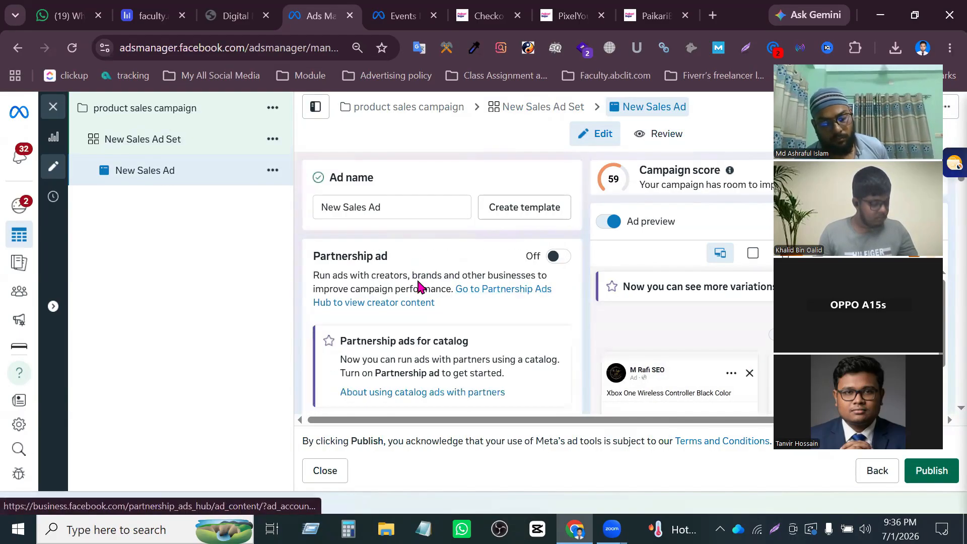
scroll(417, 290, "down", 3)
scroll(421, 292, "down", 4)
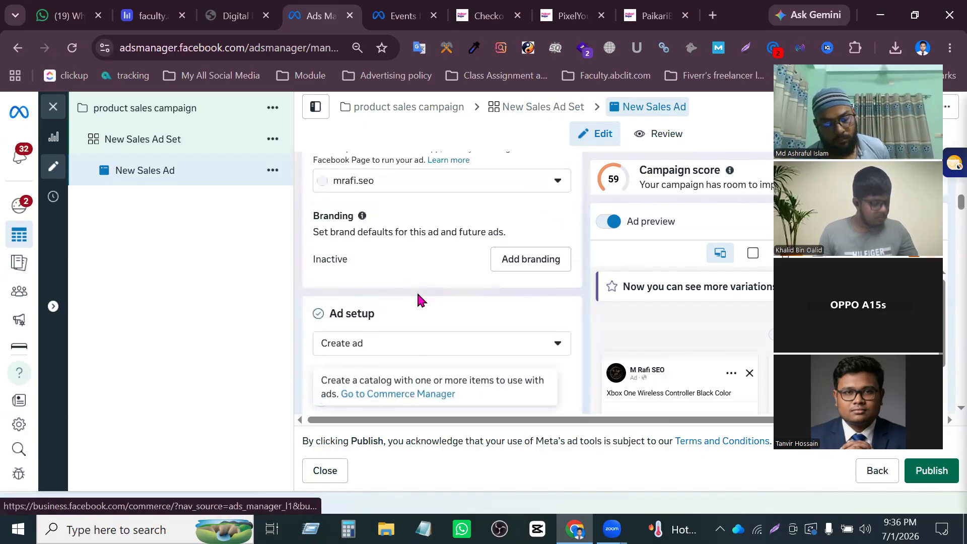
left_click(390, 226)
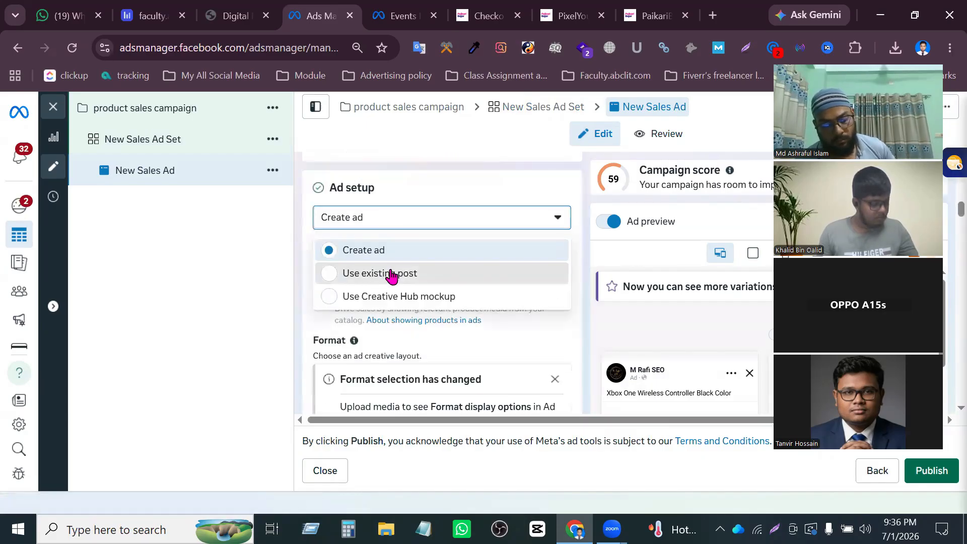
left_click(391, 273)
scroll(391, 272, "down", 5)
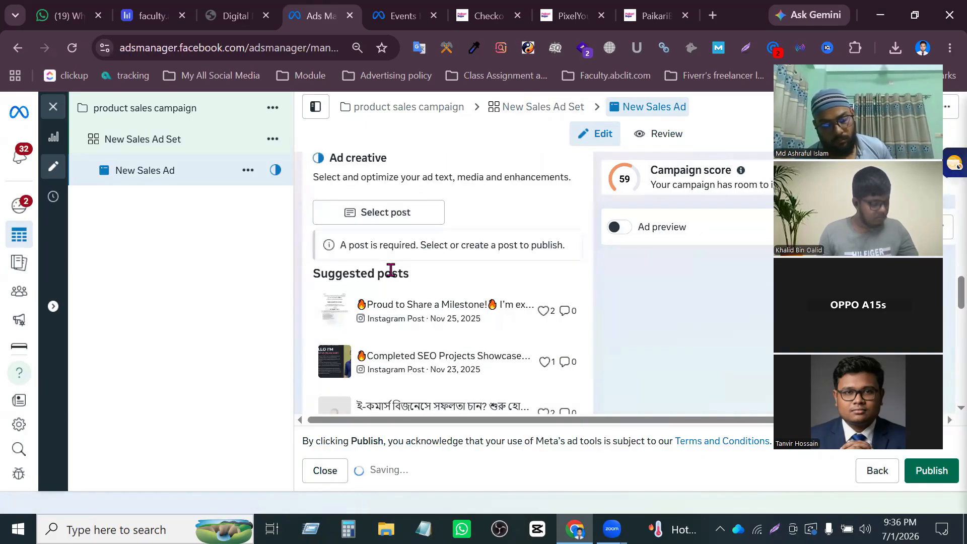
Select the Facebook feed post beginning "Proud to Share a Milestone!" as the ad's creative.
left_click(393, 222)
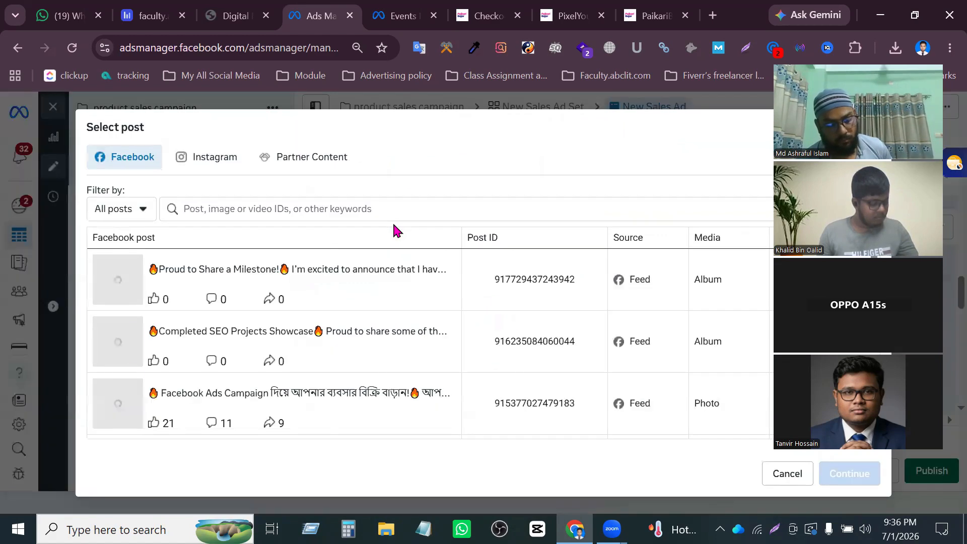
left_click(393, 285)
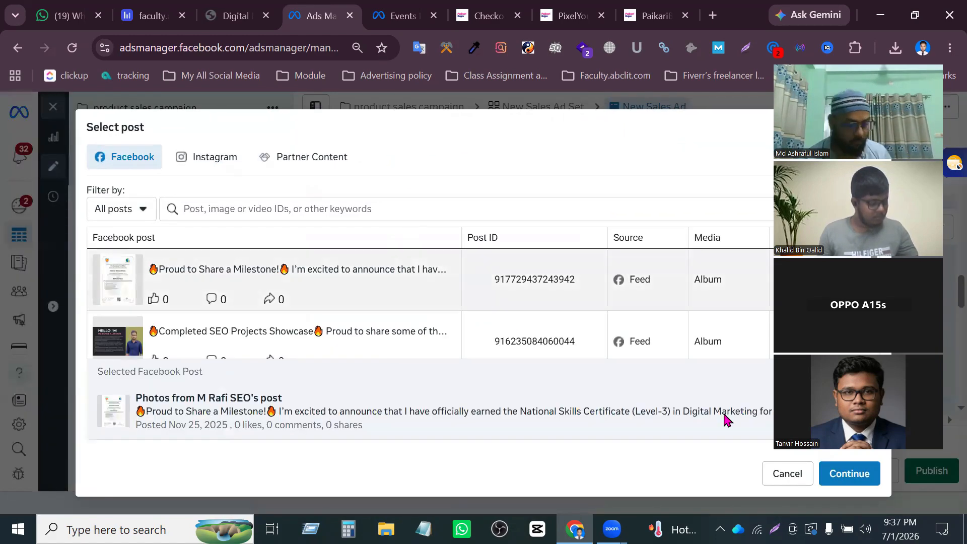
left_click(872, 482)
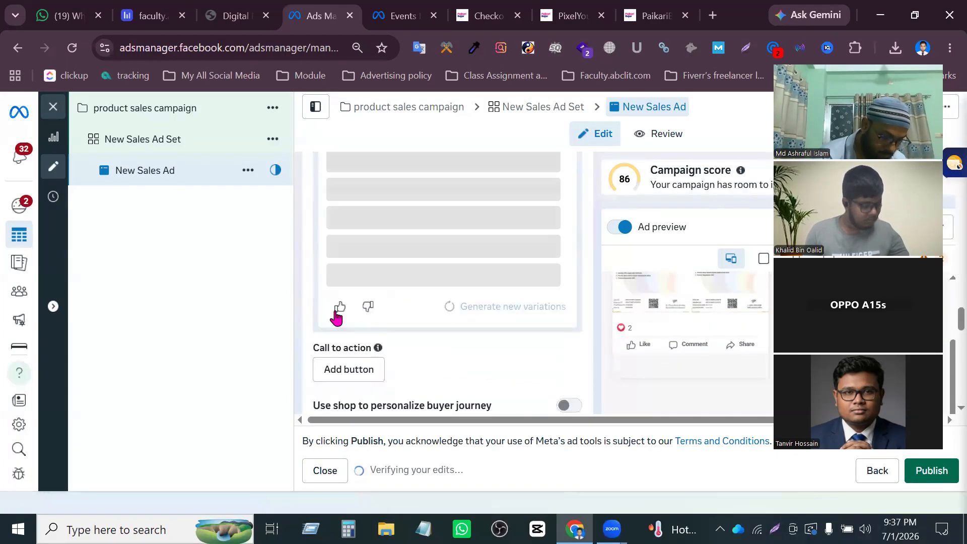
Try adding an Order now call to action to the selected post, and dismiss the dialog without updating the post.
left_click(347, 252)
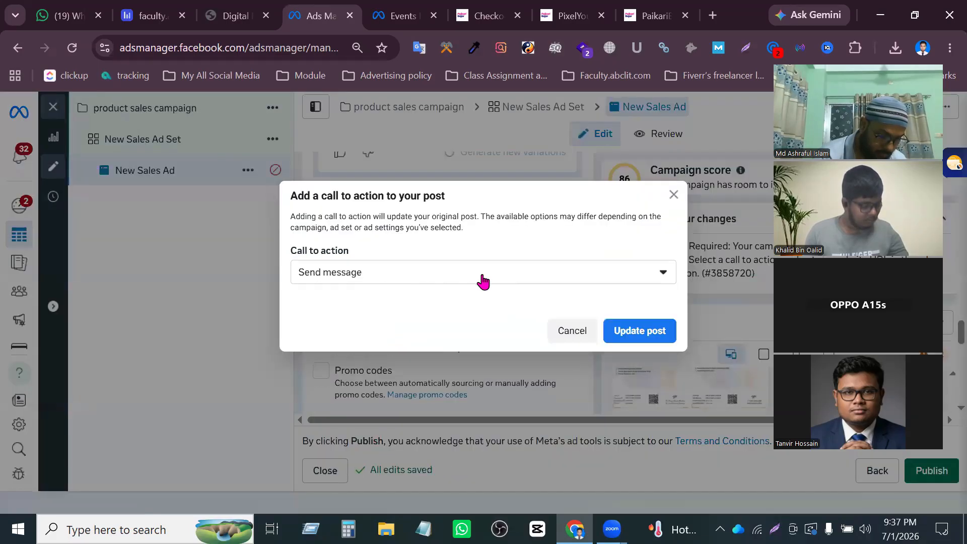
left_click(483, 278)
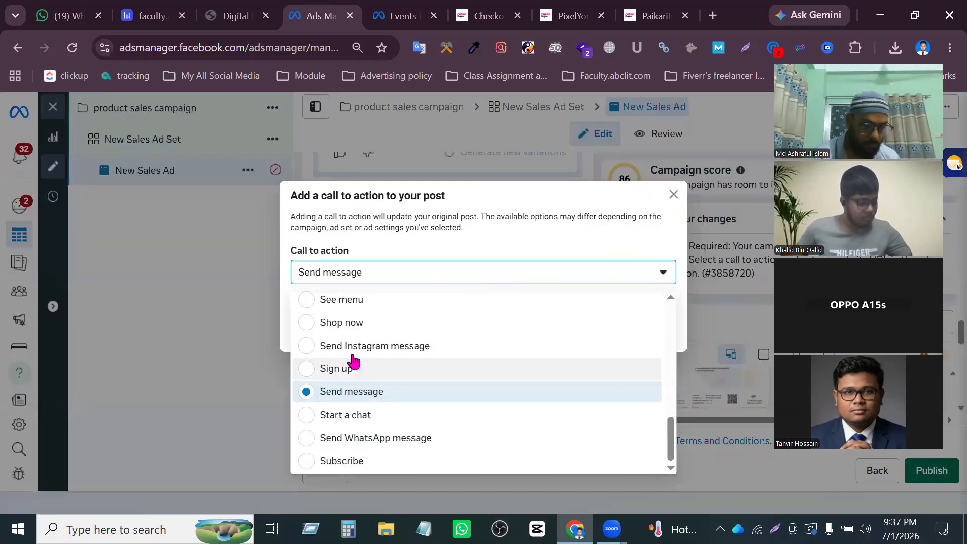
scroll(355, 361, "up", 5)
scroll(357, 353, "up", 3)
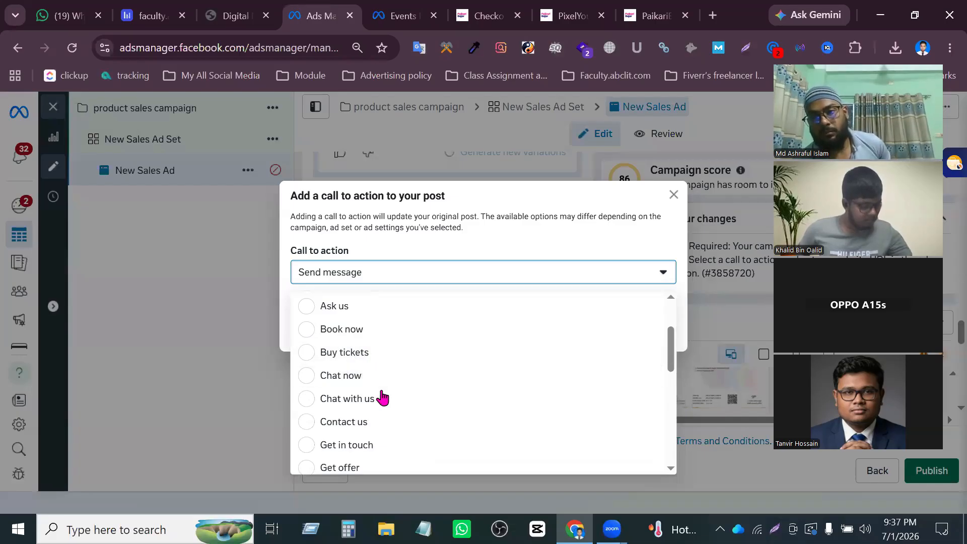
scroll(363, 375, "down", 5)
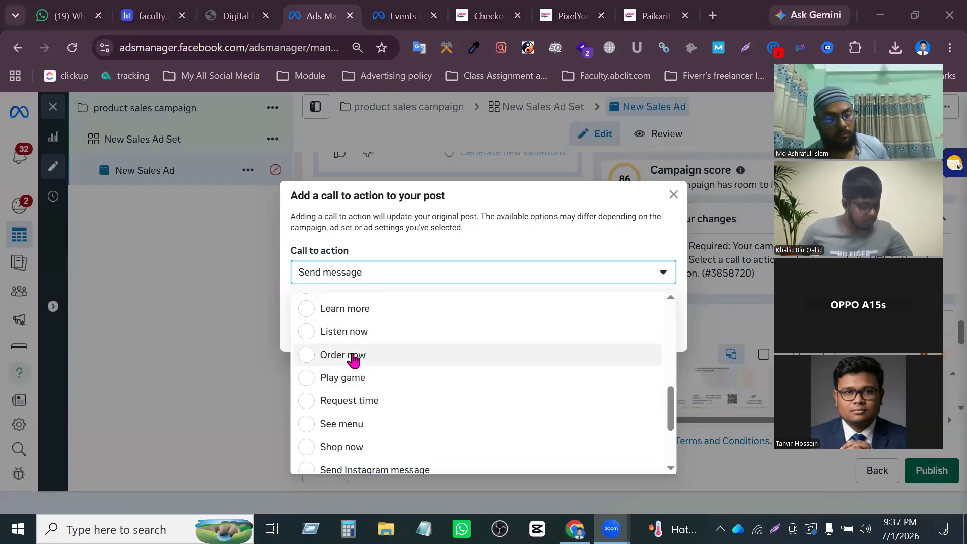
left_click(352, 356)
left_click(353, 318)
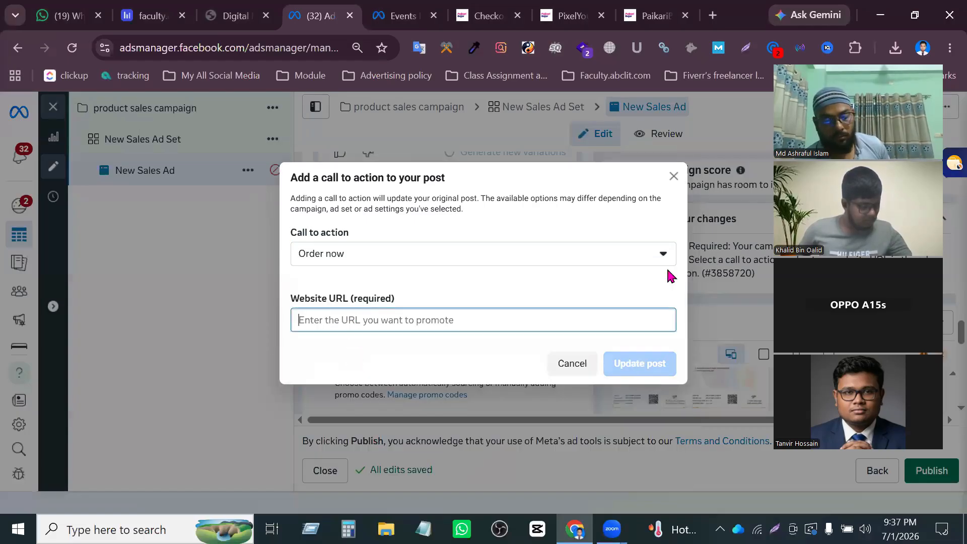
key("Escape")
Check the website events dataset in the ad's Tracking section.
scroll(599, 309, "down", 10)
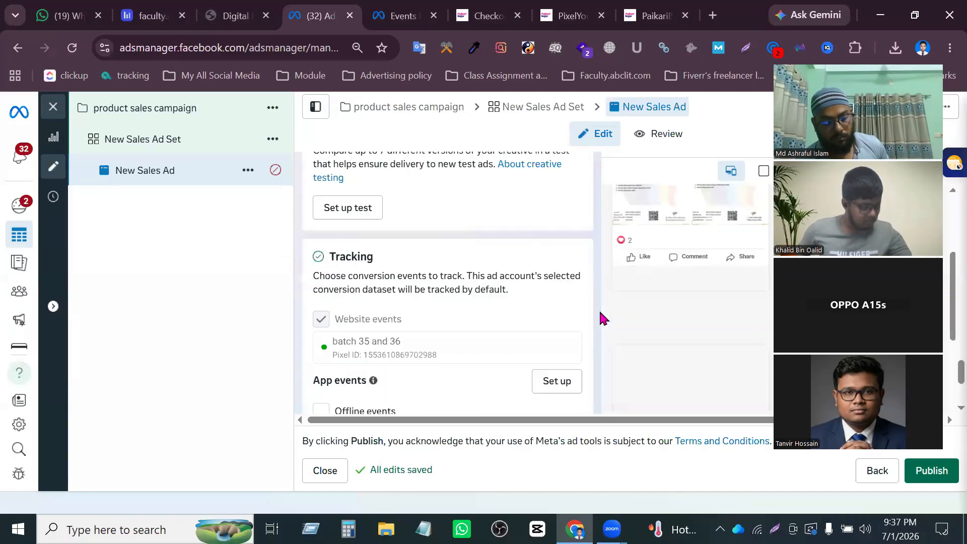